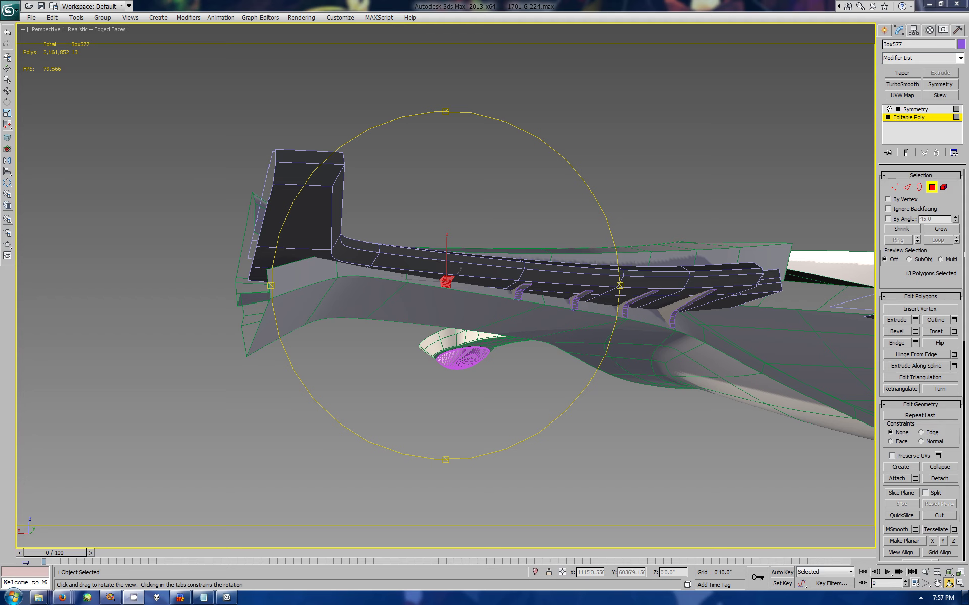
Step: Select the secondary hull and drop to its Editable Poly level
{"action": "key", "text": "alt+Tab"}
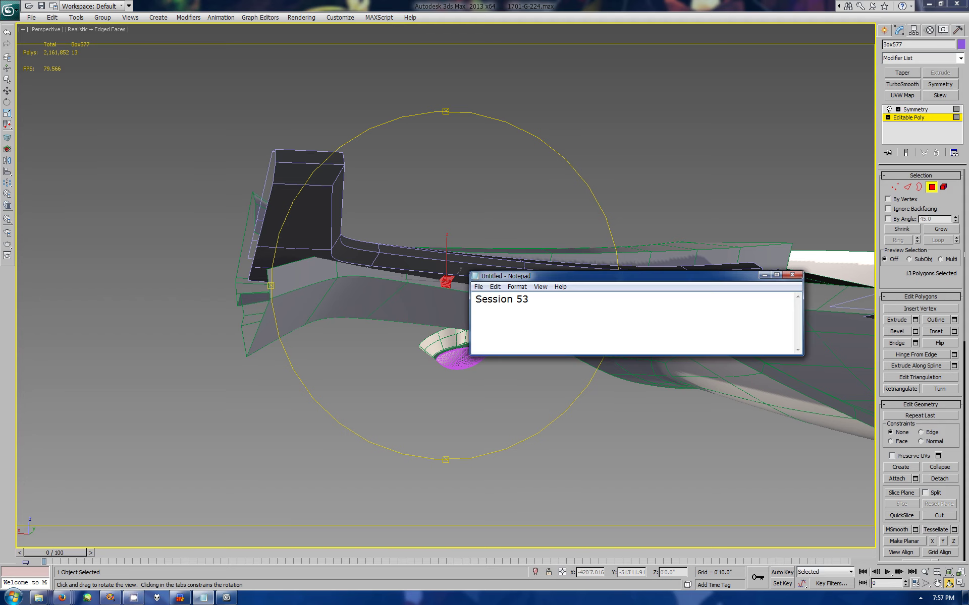
{"action": "key", "text": "alt+Tab"}
{"action": "left_click_drag", "start_coordinate": [444, 303], "coordinate": [554, 263]}
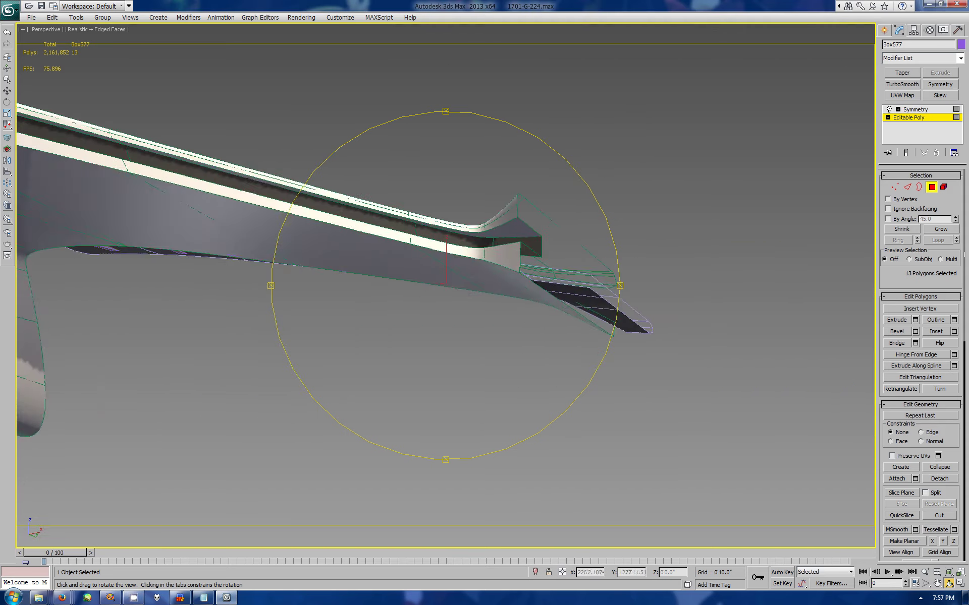
{"action": "left_click_drag", "start_coordinate": [444, 283], "coordinate": [403, 303]}
{"action": "key", "text": "w"}
{"action": "left_click", "coordinate": [403, 328]}
{"action": "middle_click_drag", "start_coordinate": [404, 328], "coordinate": [454, 303], "text": "alt"}
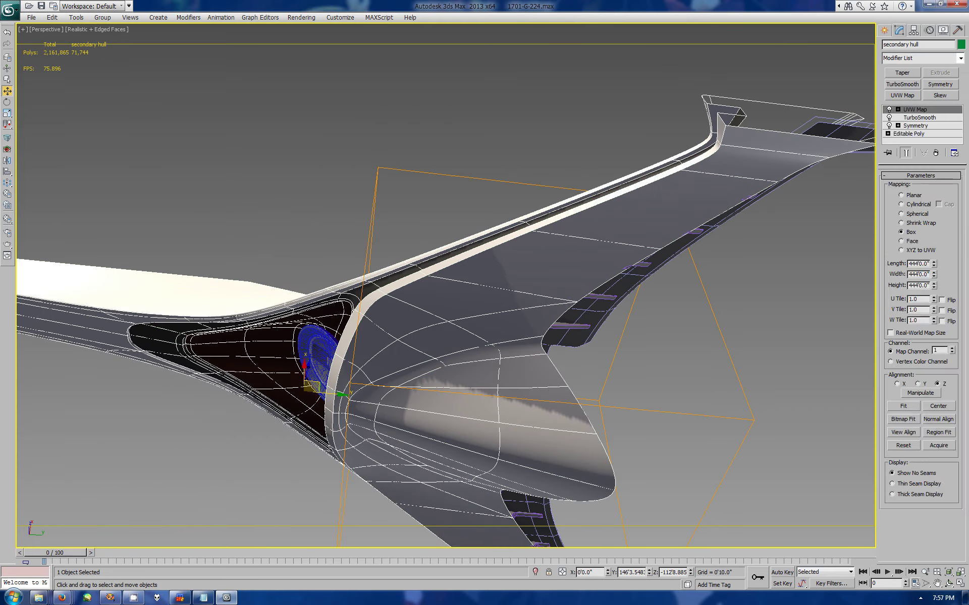
{"action": "left_click", "coordinate": [908, 133]}
Step: Select an edge ring across the secondary hull and Connect it with a new edge
{"action": "left_click", "coordinate": [520, 212]}
{"action": "double_click", "coordinate": [520, 212]}
{"action": "left_click", "coordinate": [803, 132]}
{"action": "left_click", "coordinate": [585, 243], "text": "shift"}
{"action": "left_click", "coordinate": [954, 356]}
{"action": "left_click_drag", "start_coordinate": [404, 258], "coordinate": [671, 327]}
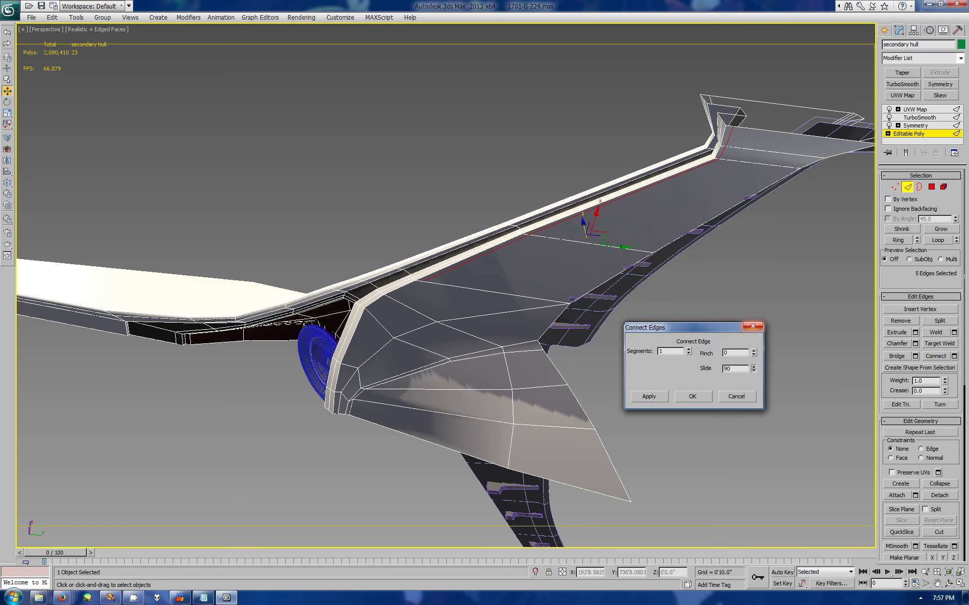
{"action": "left_click", "coordinate": [752, 326]}
{"action": "scroll", "coordinate": [232, 391], "scroll_direction": "up", "scroll_amount": 3}
{"action": "scroll", "coordinate": [232, 391], "scroll_direction": "up", "scroll_amount": 2}
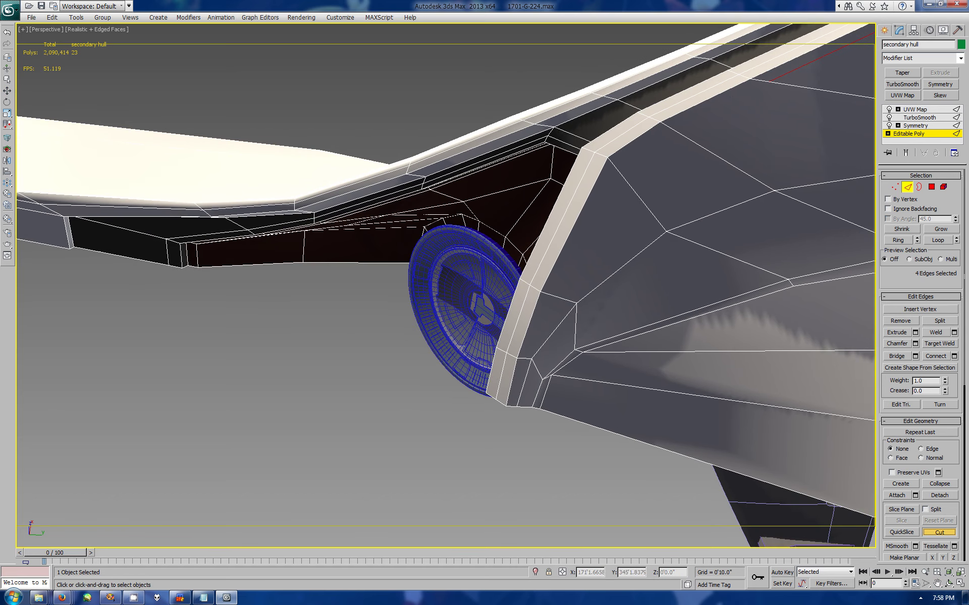
Step: Cut a new edge down from the hull corner beside the engine
{"action": "left_click", "coordinate": [550, 294]}
{"action": "key", "text": "Escape"}
{"action": "key", "text": "4"}
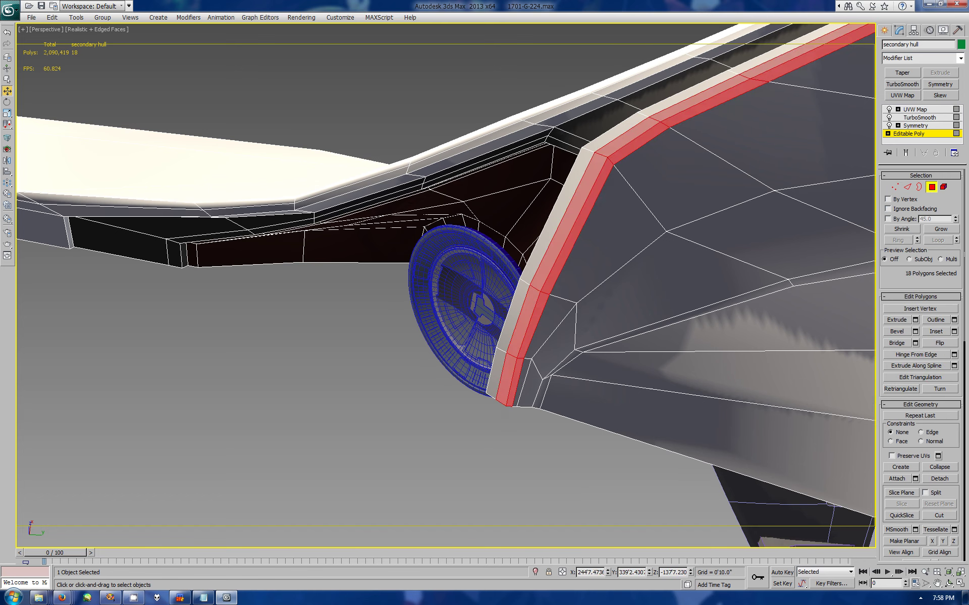
{"action": "middle_click_drag", "start_coordinate": [505, 252], "coordinate": [444, 282], "text": "alt"}
{"action": "left_click", "coordinate": [884, 29]}
{"action": "mouse_move", "coordinate": [444, 252]}
{"action": "left_mouse_down"}
{"action": "mouse_move", "coordinate": [454, 354]}
{"action": "mouse_move", "coordinate": [383, 338]}
{"action": "mouse_move", "coordinate": [343, 313]}
{"action": "left_mouse_up"}
{"action": "key", "text": "ctrl+p"}
{"action": "scroll", "coordinate": [444, 252], "scroll_direction": "up", "scroll_amount": 3}
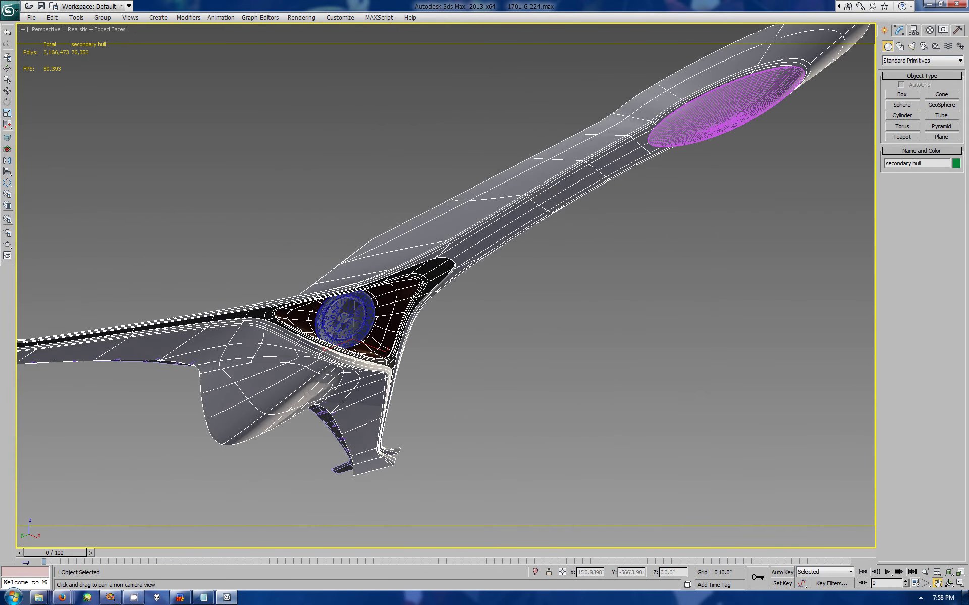
{"action": "key", "text": "alt+w"}
{"action": "left_click", "coordinate": [146, 354]}
{"action": "key", "text": "alt+w"}
{"action": "scroll", "coordinate": [146, 289], "scroll_direction": "down", "scroll_amount": 5}
{"action": "key", "text": "r"}
{"action": "scroll", "coordinate": [361, 264], "scroll_direction": "up", "scroll_amount": 4}
{"action": "left_click", "coordinate": [902, 94]}
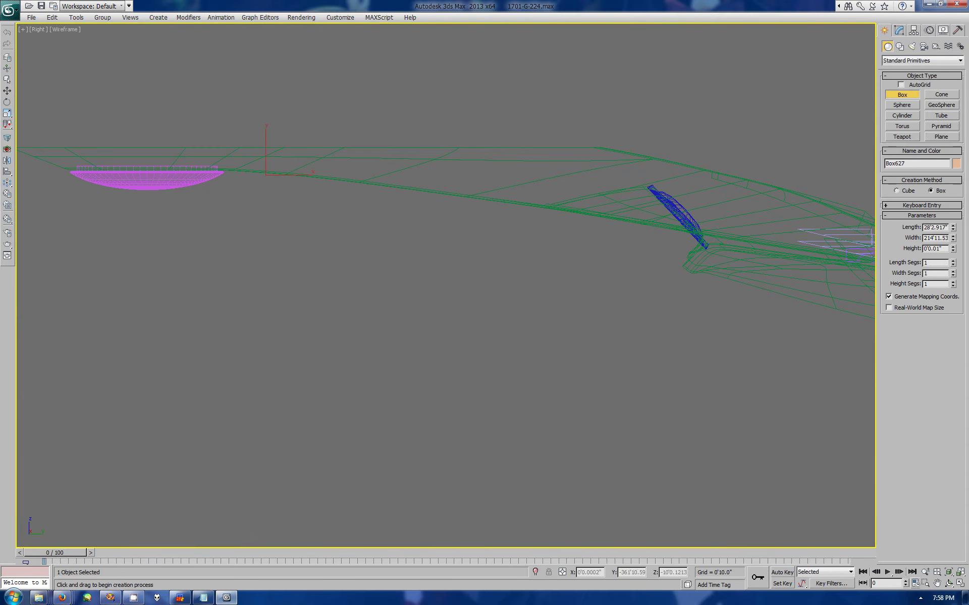
{"action": "key", "text": "w"}
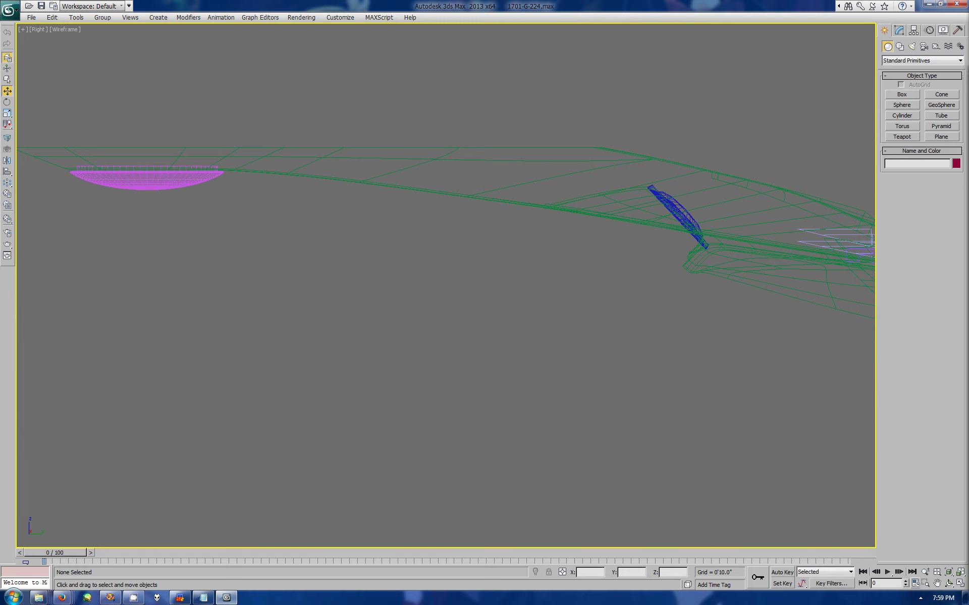
{"action": "left_click", "coordinate": [902, 94]}
{"action": "left_click_drag", "start_coordinate": [191, 165], "coordinate": [527, 201]}
{"action": "right_click", "coordinate": [527, 201]}
{"action": "left_click", "coordinate": [527, 203]}
{"action": "left_click", "coordinate": [960, 584]}
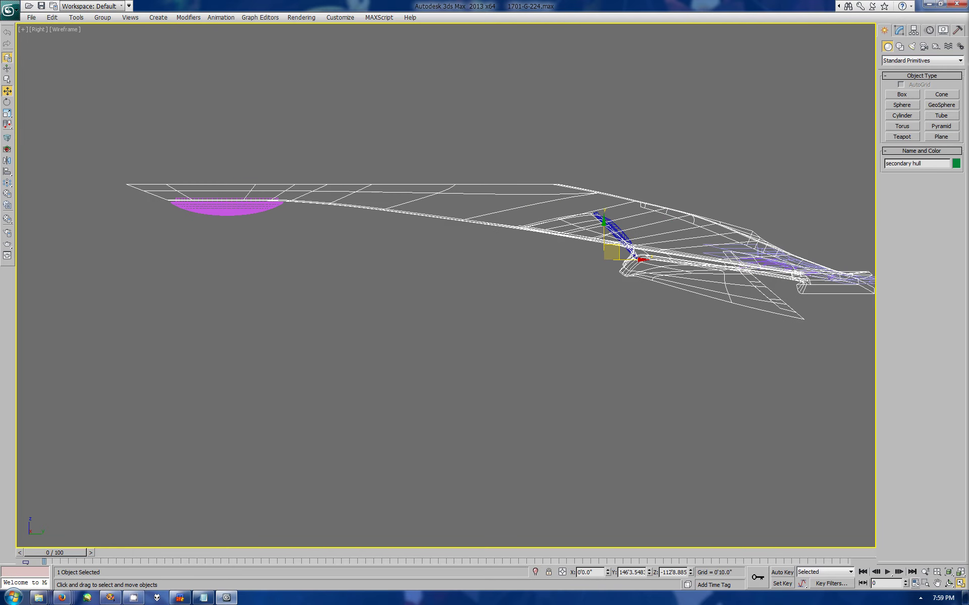
{"action": "left_click", "coordinate": [949, 582]}
{"action": "mouse_move", "coordinate": [444, 283]}
{"action": "left_mouse_down"}
{"action": "mouse_move", "coordinate": [525, 262]}
{"action": "mouse_move", "coordinate": [555, 243]}
{"action": "mouse_move", "coordinate": [686, 224]}
{"action": "mouse_move", "coordinate": [570, 220]}
{"action": "left_mouse_up"}
Step: Select the saucer Sphere079 and clone it as an instance named Sphere091
{"action": "key", "text": "ctrl+d"}
{"action": "left_click", "coordinate": [631, 202]}
{"action": "key", "text": "w"}
{"action": "left_click", "coordinate": [943, 30]}
{"action": "key", "text": "ctrl+v"}
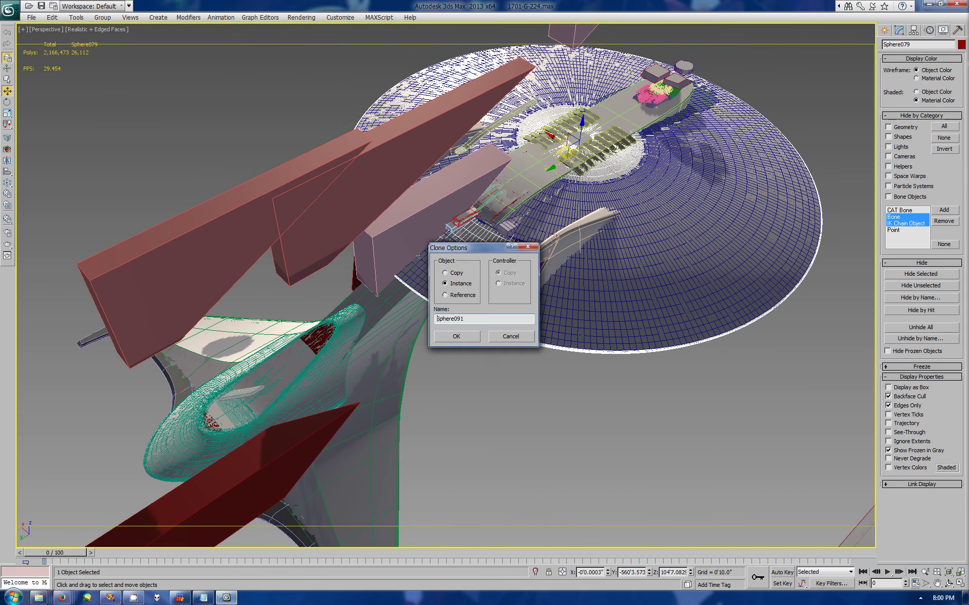
{"action": "key", "text": "Return"}
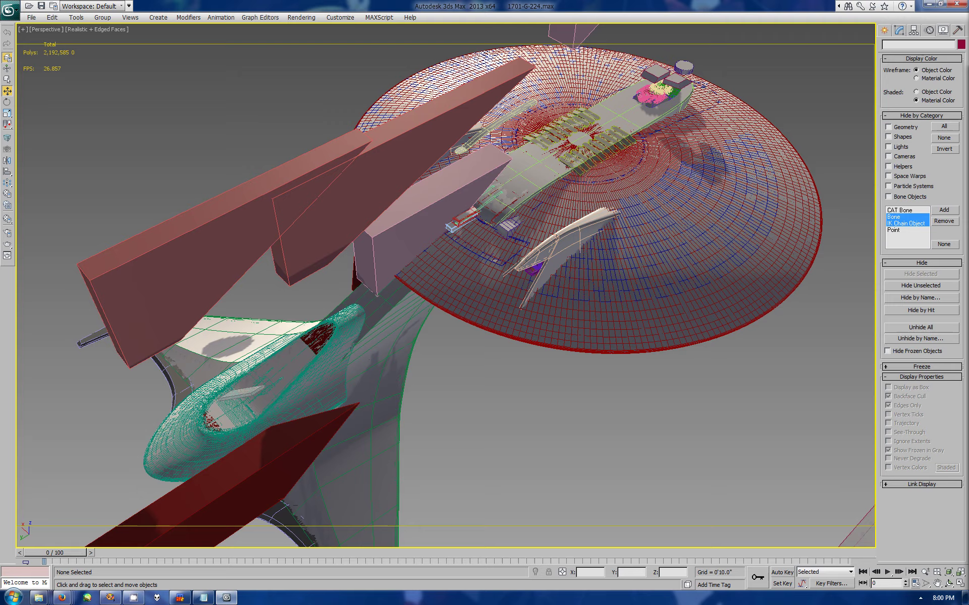
Step: Orbit around the saucer to inspect it from low and top-down angles
{"action": "scroll", "coordinate": [580, 151], "scroll_direction": "up", "scroll_amount": 10}
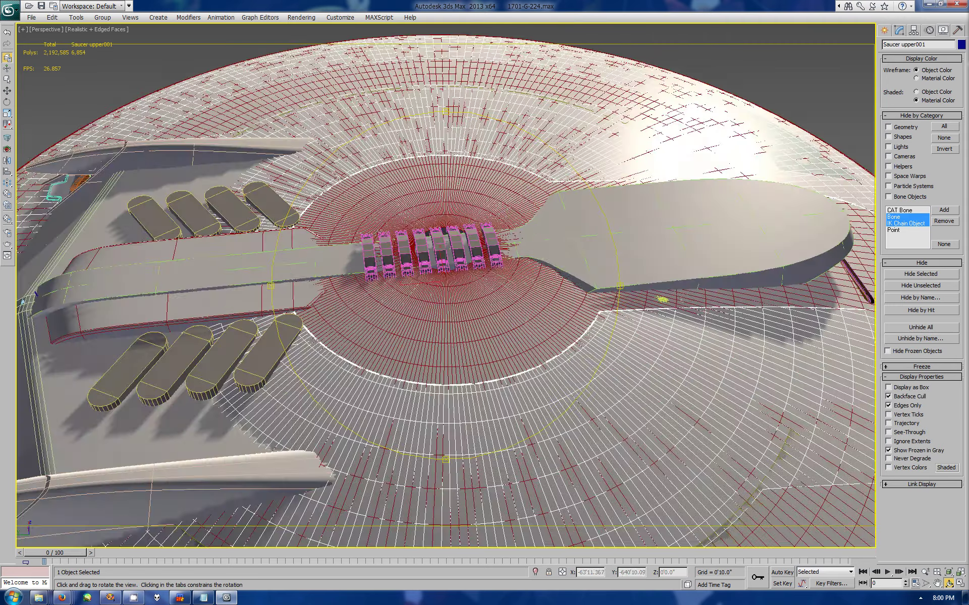
{"action": "middle_click_drag", "start_coordinate": [445, 285], "coordinate": [446, 353], "text": "alt"}
{"action": "scroll", "coordinate": [446, 285], "scroll_direction": "down", "scroll_amount": 5}
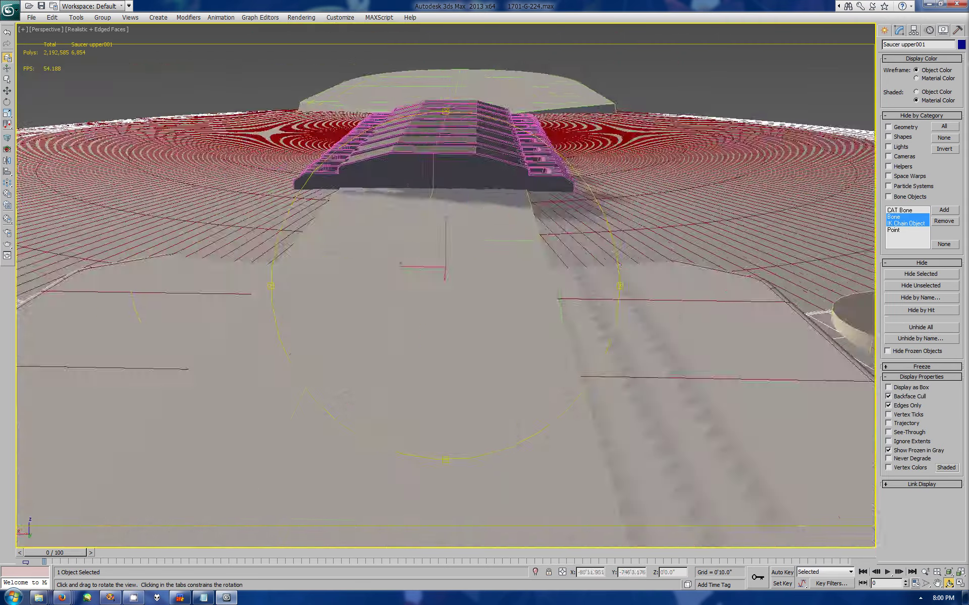
{"action": "middle_click_drag", "start_coordinate": [446, 285], "coordinate": [445, 227], "text": "alt"}
{"action": "type", "text": "y"}
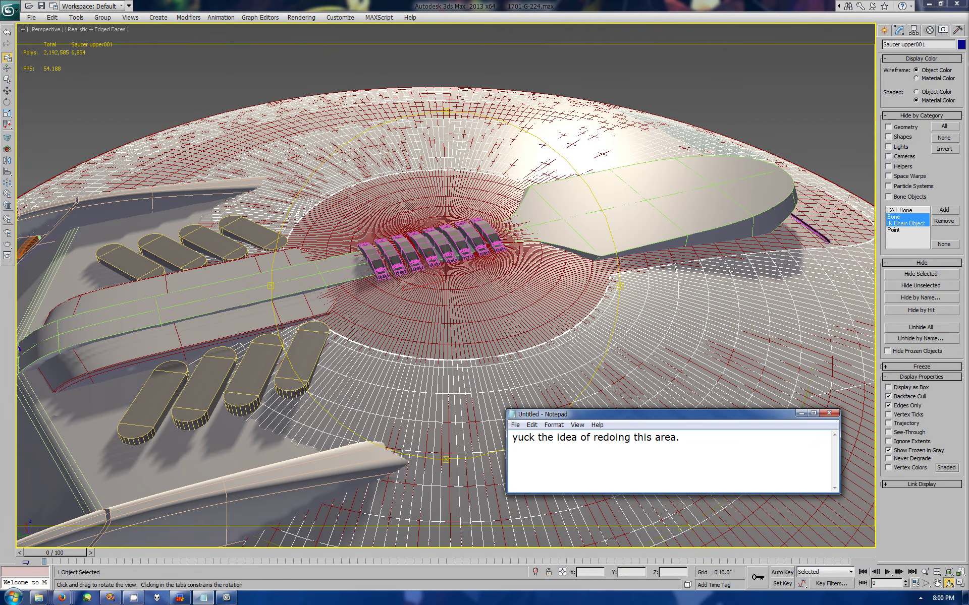
{"action": "left_click_drag", "start_coordinate": [446, 353], "coordinate": [446, 253]}
{"action": "scroll", "coordinate": [446, 285], "scroll_direction": "down", "scroll_amount": 4}
{"action": "left_click_drag", "start_coordinate": [446, 303], "coordinate": [446, 201]}
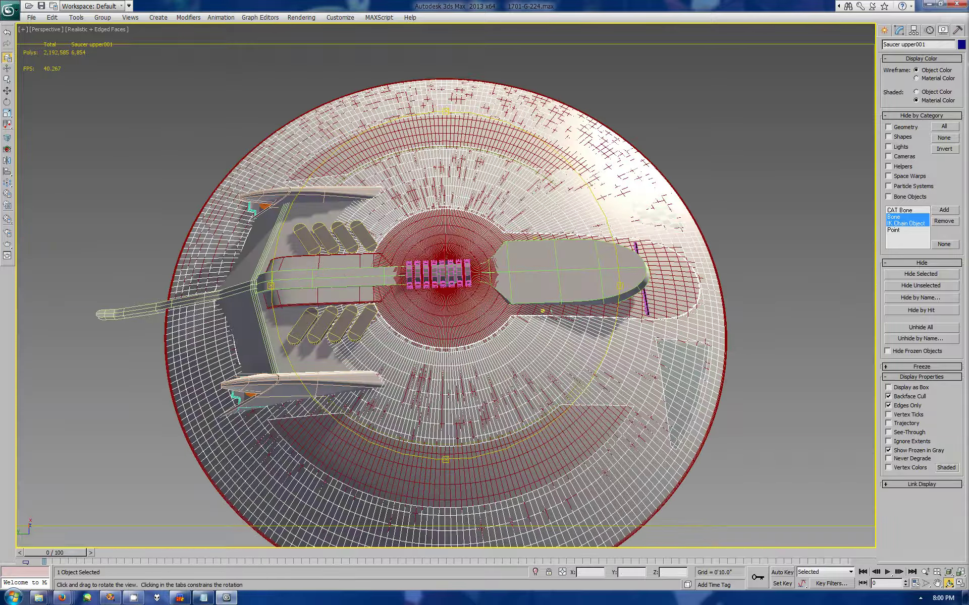
Step: Return to four viewports and select Sphere091's Editable Poly in the modifier stack
{"action": "key", "text": "alt+w"}
{"action": "key", "text": "w"}
{"action": "left_click", "coordinate": [555, 494]}
{"action": "left_click", "coordinate": [899, 30]}
{"action": "left_click", "coordinate": [908, 125]}
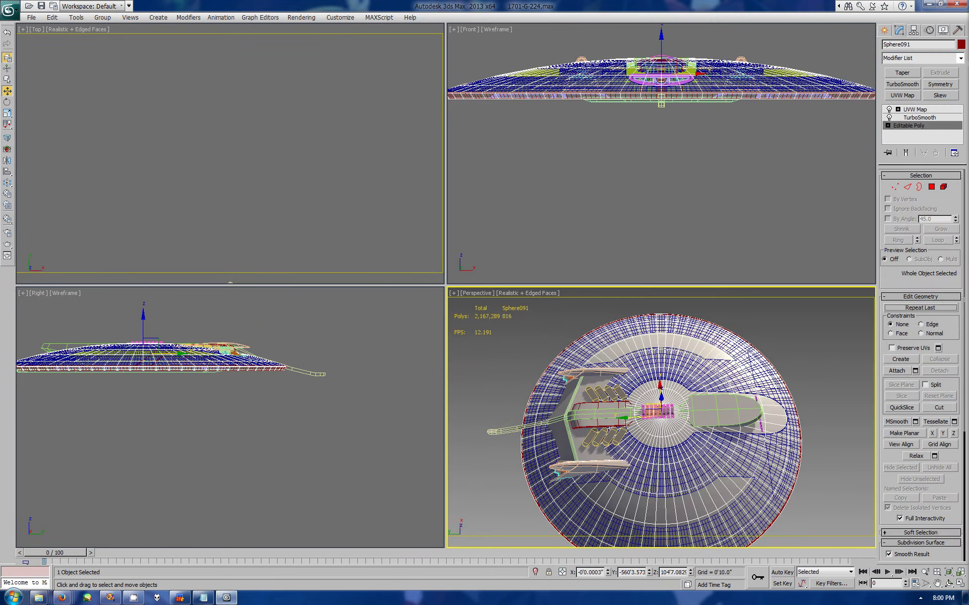
Step: Remove the UVW Map and TurboSmooth modifiers from Sphere091
{"action": "key", "text": "alt+w"}
{"action": "mouse_move", "coordinate": [445, 227]}
{"action": "middle_mouse_down", "text": "alt"}
{"action": "mouse_move", "coordinate": [446, 328]}
{"action": "mouse_move", "coordinate": [445, 227]}
{"action": "middle_mouse_up", "text": "alt"}
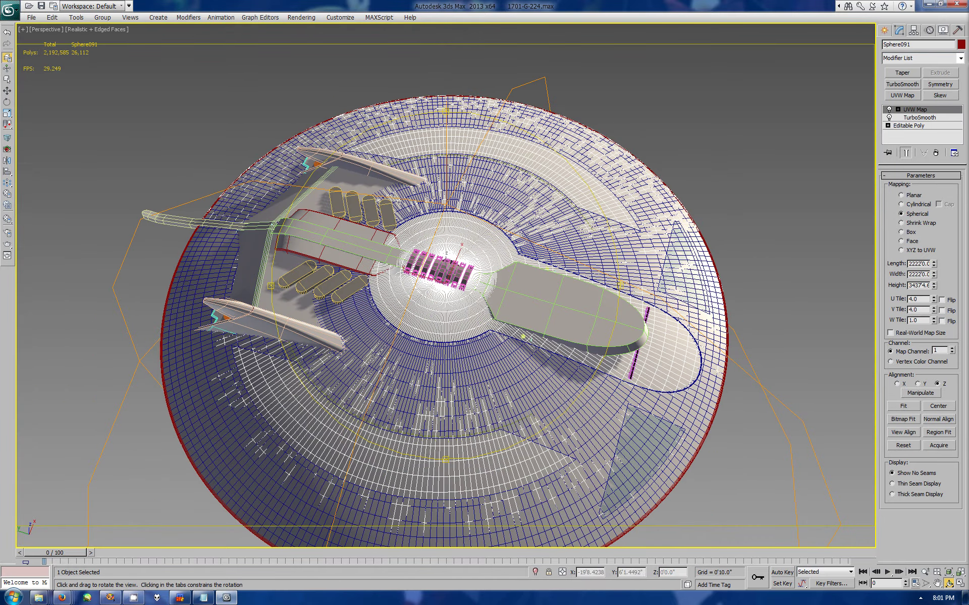
{"action": "left_click", "coordinate": [7, 149]}
{"action": "key", "text": "alt+w"}
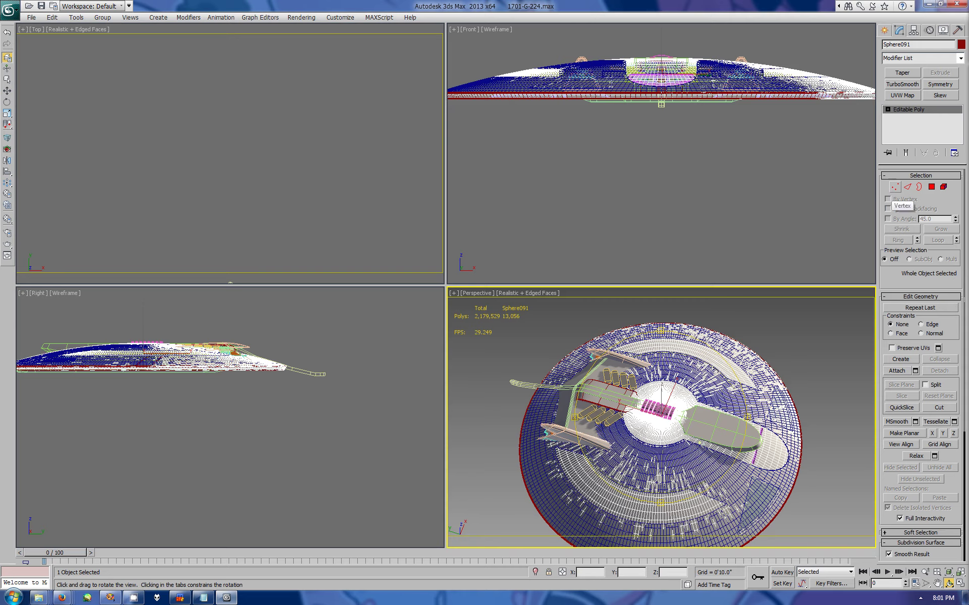
Step: Box-select the saucer's central vertices and delete them
{"action": "key", "text": "1"}
{"action": "key", "text": "w"}
{"action": "key", "text": "ctrl+d"}
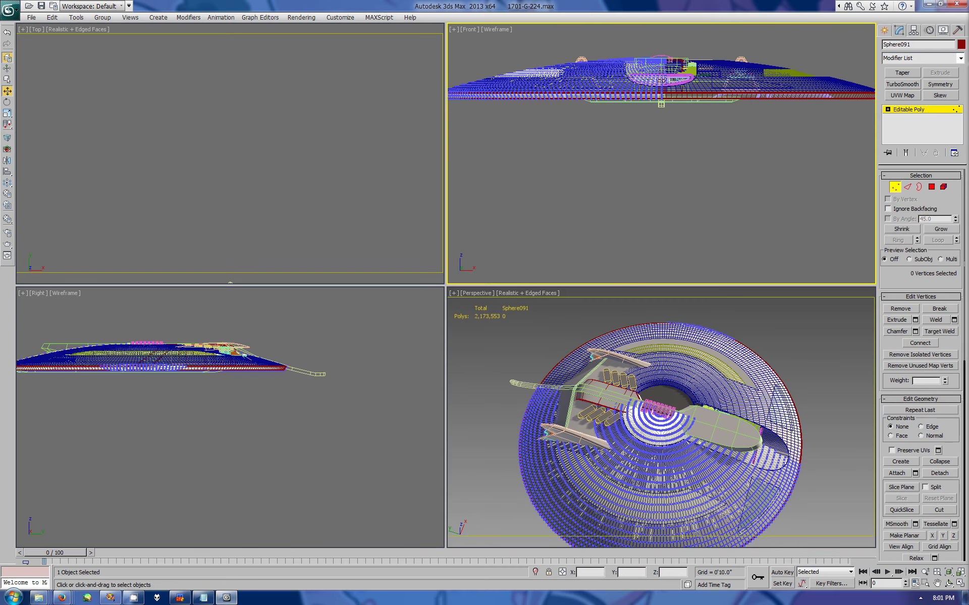
{"action": "scroll", "coordinate": [691, 51], "scroll_direction": "up", "scroll_amount": 4}
{"action": "left_click_drag", "start_coordinate": [622, 84], "coordinate": [668, 212]}
{"action": "scroll", "coordinate": [661, 152], "scroll_direction": "down", "scroll_amount": 4}
{"action": "left_click_drag", "start_coordinate": [542, 182], "coordinate": [738, 202]}
{"action": "left_click_drag", "start_coordinate": [450, 165], "coordinate": [449, 165]}
{"action": "key", "text": "Delete"}
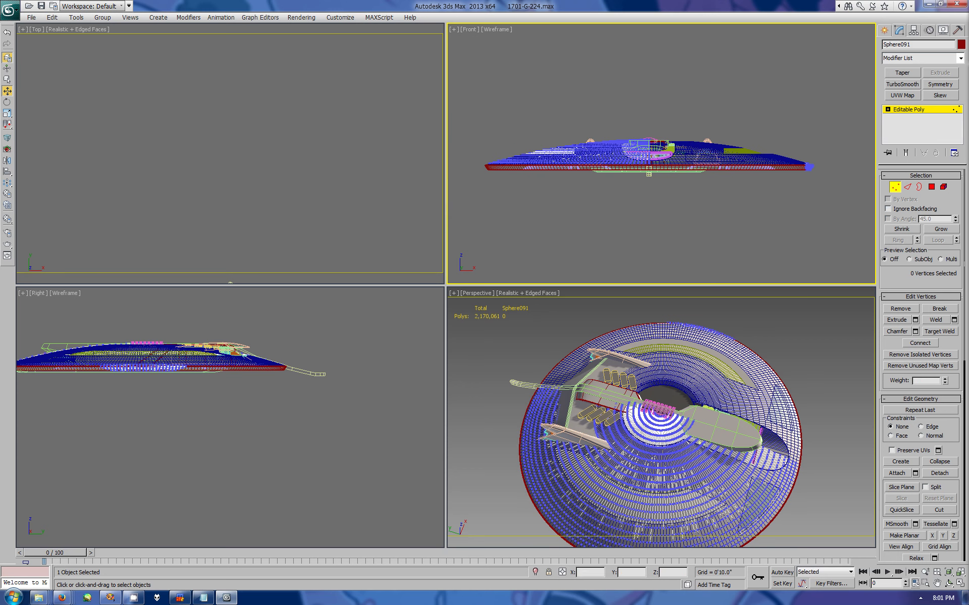
Step: Zoom in on the bridge area and view the saucer from a low perspective angle
{"action": "left_click", "coordinate": [924, 583]}
{"action": "left_click_drag", "start_coordinate": [545, 89], "coordinate": [739, 209]}
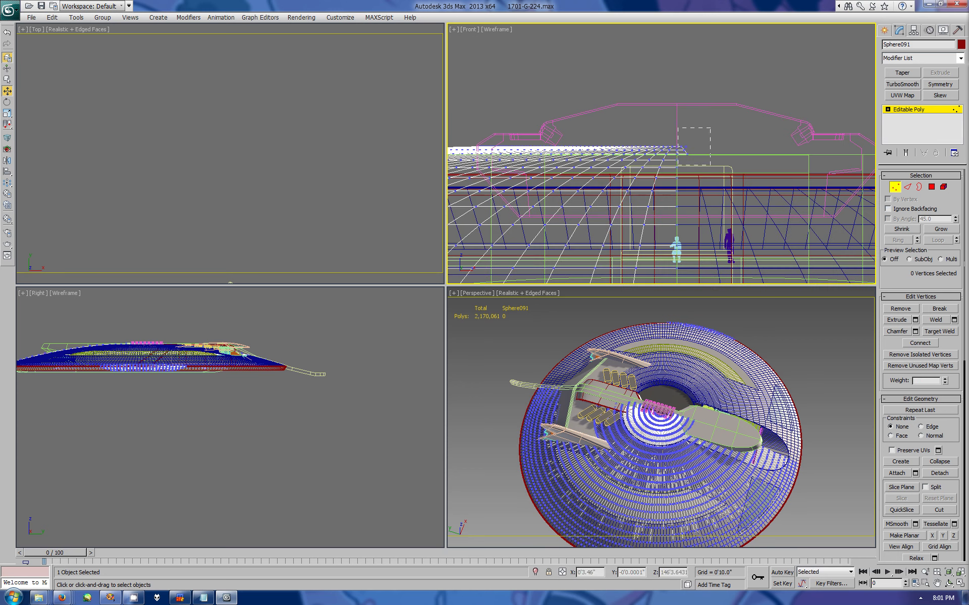
{"action": "left_click", "coordinate": [655, 403]}
{"action": "key", "text": "alt+w"}
{"action": "key", "text": "ctrl+r"}
{"action": "left_click_drag", "start_coordinate": [454, 302], "coordinate": [454, 353]}
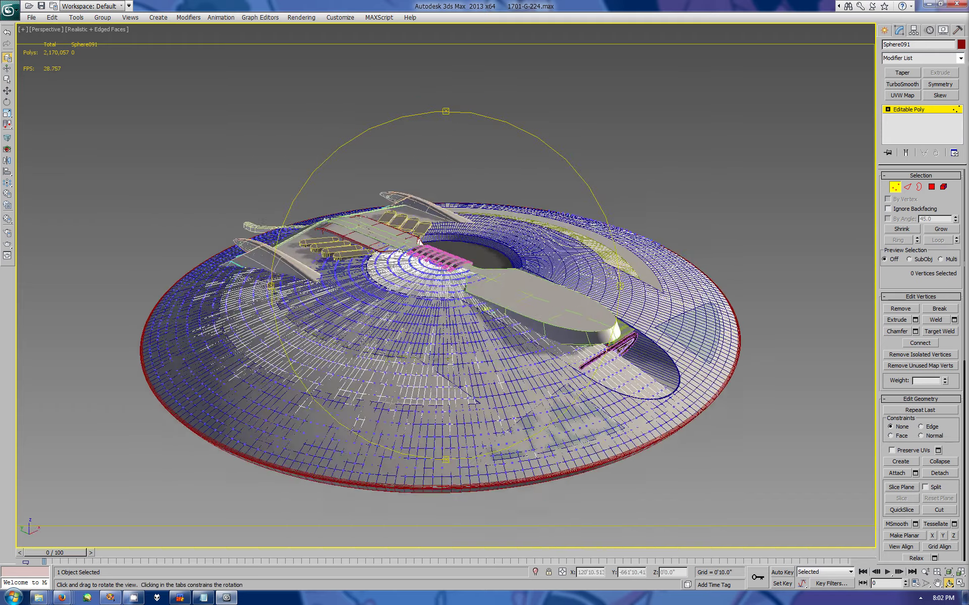
{"action": "scroll", "coordinate": [454, 303], "scroll_direction": "up", "scroll_amount": 5}
{"action": "mouse_move", "coordinate": [444, 302]}
{"action": "left_mouse_down"}
{"action": "mouse_move", "coordinate": [413, 282]}
{"action": "mouse_move", "coordinate": [444, 343]}
{"action": "mouse_move", "coordinate": [434, 272]}
{"action": "mouse_move", "coordinate": [454, 252]}
{"action": "mouse_move", "coordinate": [444, 353]}
{"action": "left_mouse_up"}
Step: Rotate the Slice Plane upright across the saucer and slice the mesh
{"action": "left_click", "coordinate": [901, 487]}
{"action": "left_click", "coordinate": [7, 101]}
{"action": "mouse_move", "coordinate": [447, 303]}
{"action": "left_mouse_down"}
{"action": "mouse_move", "coordinate": [447, 263]}
{"action": "mouse_move", "coordinate": [419, 281]}
{"action": "mouse_move", "coordinate": [473, 281]}
{"action": "left_mouse_up"}
{"action": "key", "text": "w"}
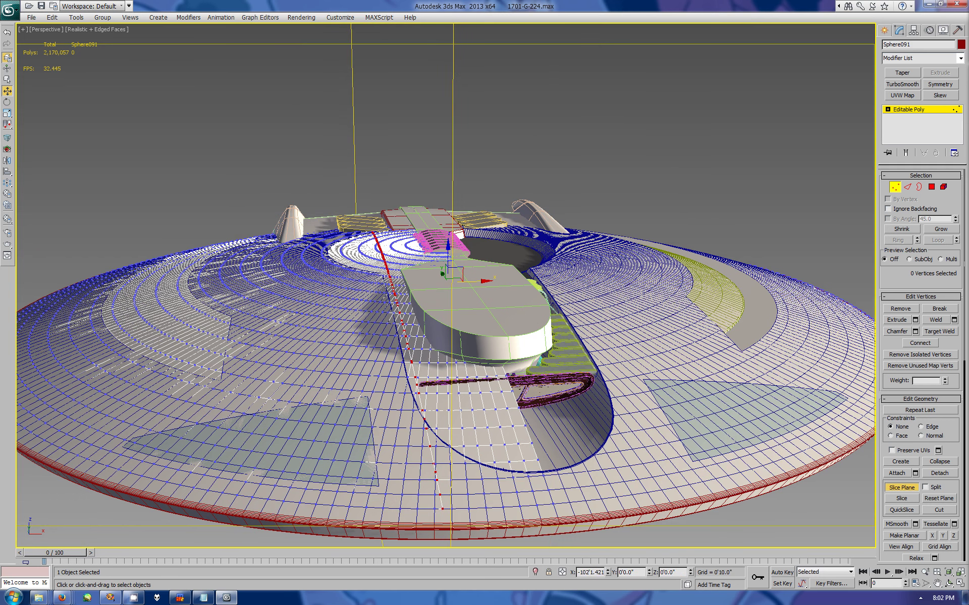
{"action": "left_click", "coordinate": [901, 498]}
Step: Turn off the Slice Plane and isolate the cloned saucer Sphere091
{"action": "left_click", "coordinate": [901, 487]}
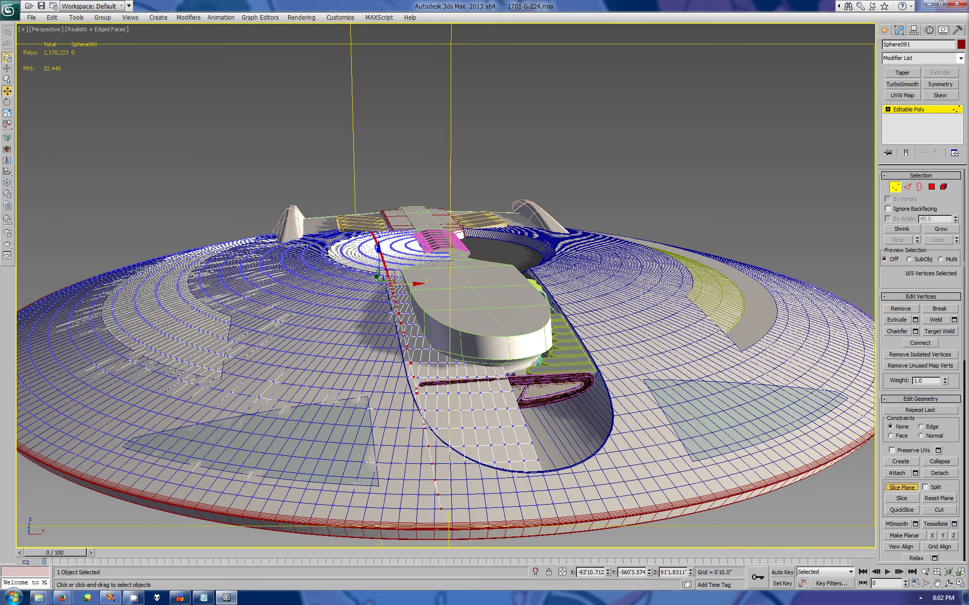
{"action": "mouse_move", "coordinate": [449, 282]}
{"action": "middle_mouse_down", "text": "alt"}
{"action": "mouse_move", "coordinate": [444, 354]}
{"action": "mouse_move", "coordinate": [444, 303]}
{"action": "middle_mouse_up", "text": "alt"}
{"action": "scroll", "coordinate": [445, 286], "scroll_direction": "down", "scroll_amount": 5}
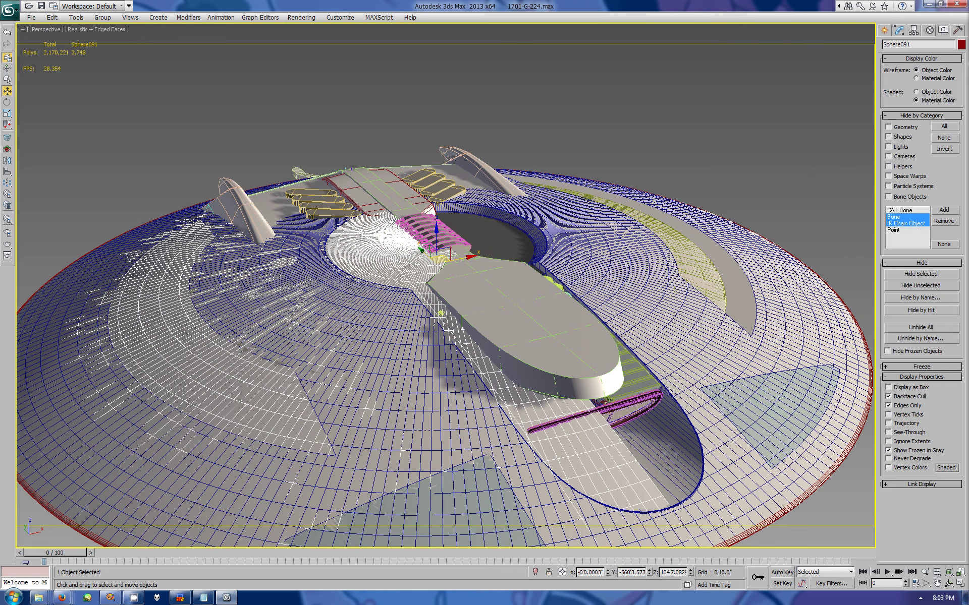
{"action": "key", "text": "alt+q"}
Step: Maximize the Front view, pan to the saucer curve and activate Cut
{"action": "key", "text": "4"}
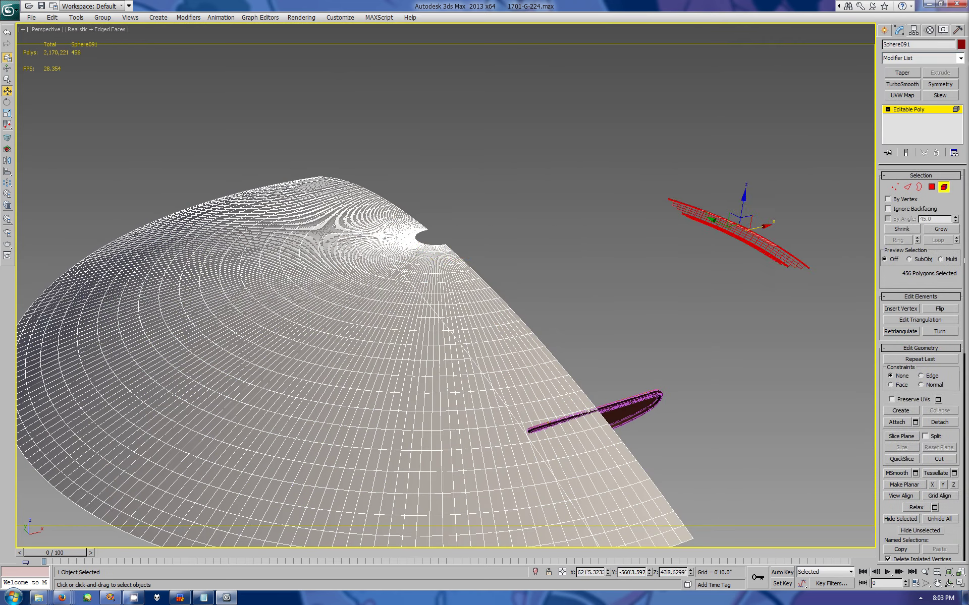
{"action": "key", "text": "alt+w"}
{"action": "middle_click_drag", "start_coordinate": [606, 152], "coordinate": [651, 152]}
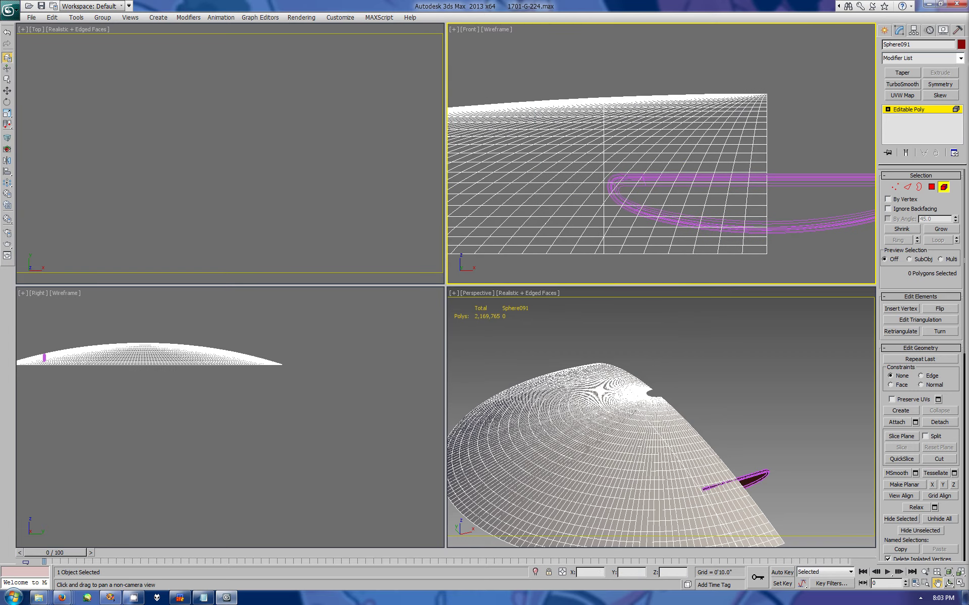
{"action": "key", "text": "alt+w"}
{"action": "scroll", "coordinate": [444, 282], "scroll_direction": "up", "scroll_amount": 2}
{"action": "key", "text": "alt+c"}
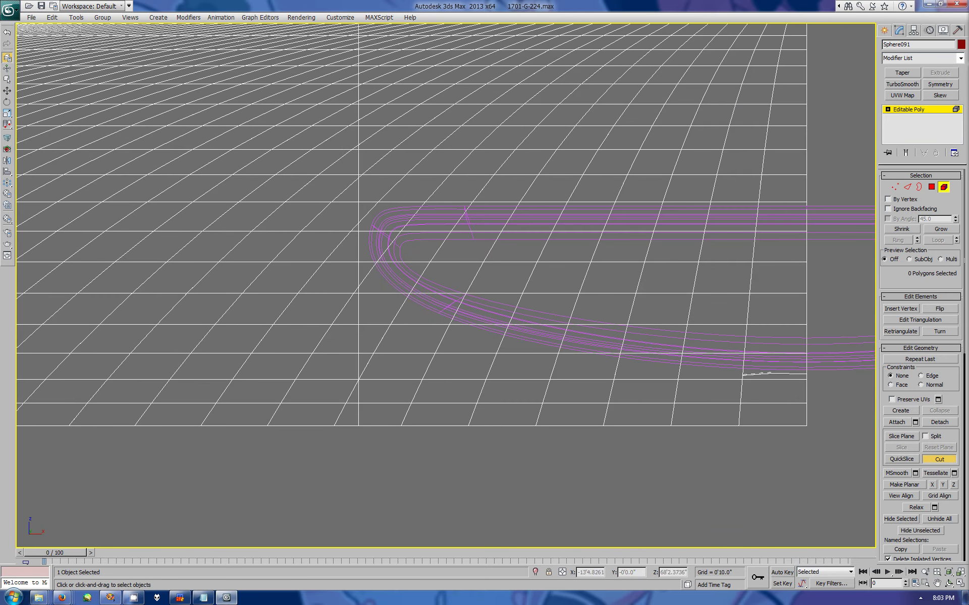
{"action": "middle_click_drag", "start_coordinate": [454, 303], "coordinate": [302, 277]}
{"action": "scroll", "coordinate": [302, 252], "scroll_direction": "up", "scroll_amount": 2}
{"action": "key", "text": "alt+c"}
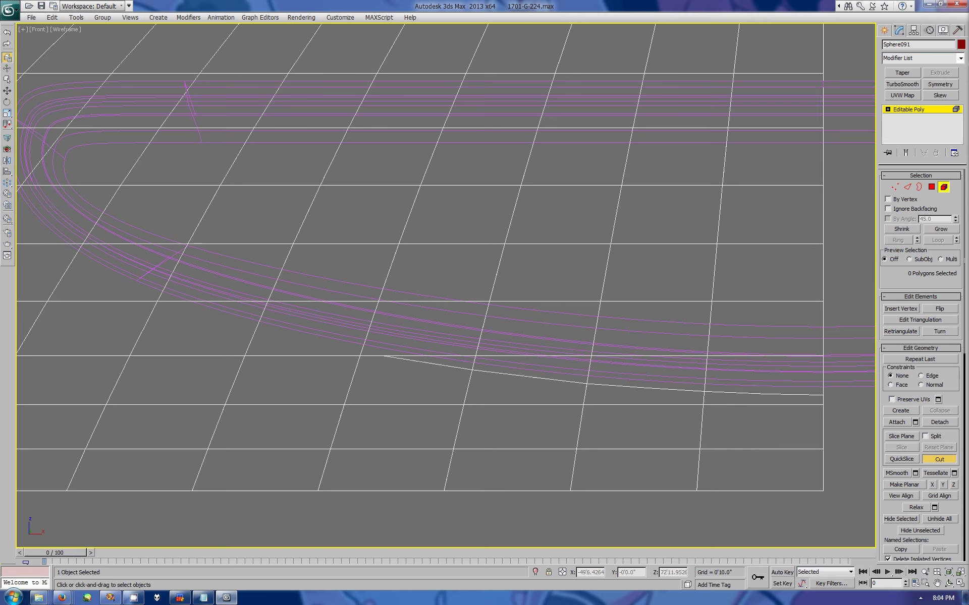
Step: Cut a line of points along the saucer's curved hull outline
{"action": "left_click", "coordinate": [381, 356]}
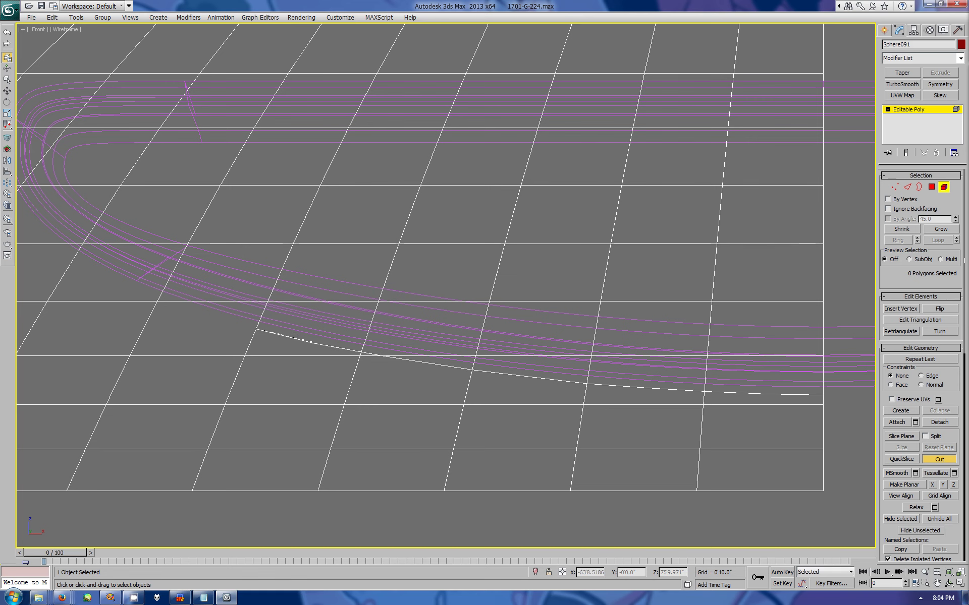
{"action": "middle_click_drag", "start_coordinate": [381, 356], "coordinate": [780, 419]}
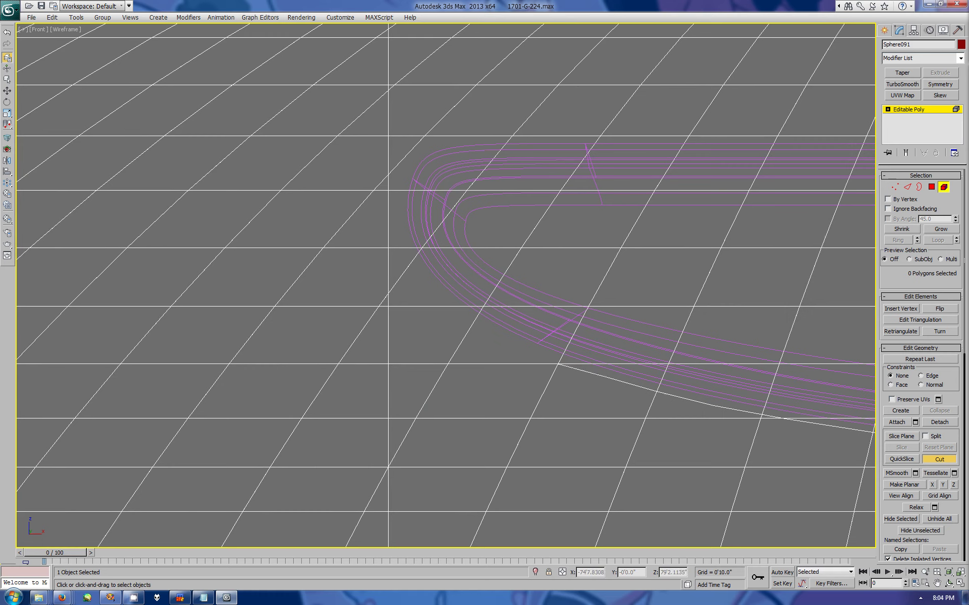
{"action": "scroll", "coordinate": [752, 308], "scroll_direction": "down", "scroll_amount": 5}
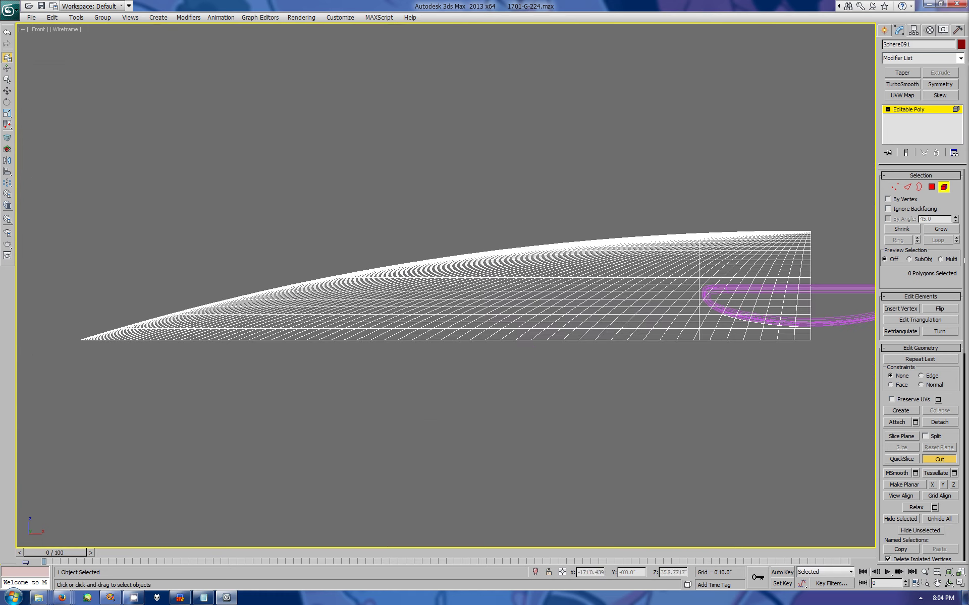
{"action": "scroll", "coordinate": [782, 320], "scroll_direction": "up", "scroll_amount": 5}
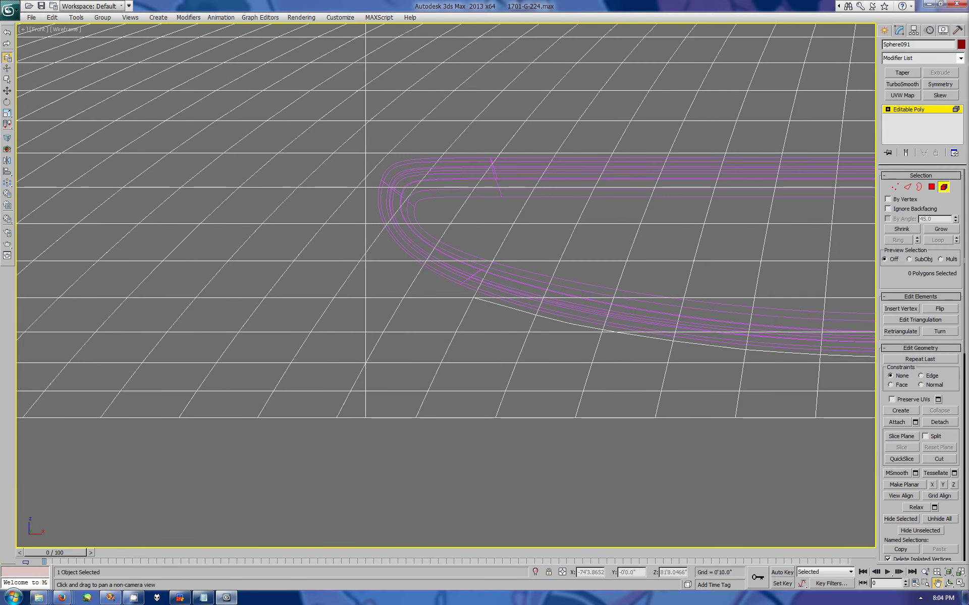
{"action": "scroll", "coordinate": [384, 278], "scroll_direction": "up", "scroll_amount": 2}
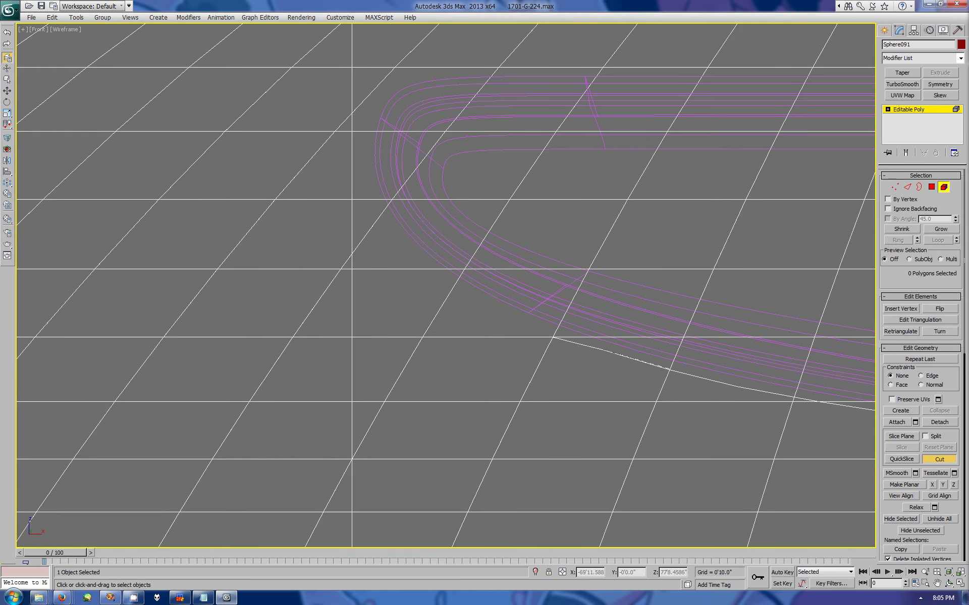
{"action": "left_click", "coordinate": [555, 335]}
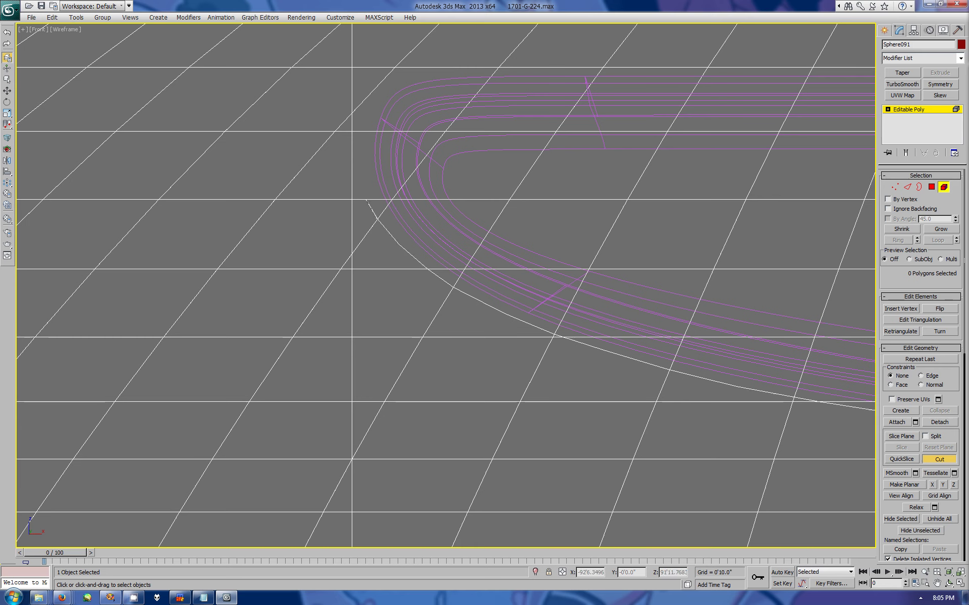
Step: End the cut and select the vertical edge loop running along it
{"action": "right_click", "coordinate": [351, 252]}
{"action": "key", "text": "2"}
{"action": "double_click", "coordinate": [352, 253]}
{"action": "key", "text": "w"}
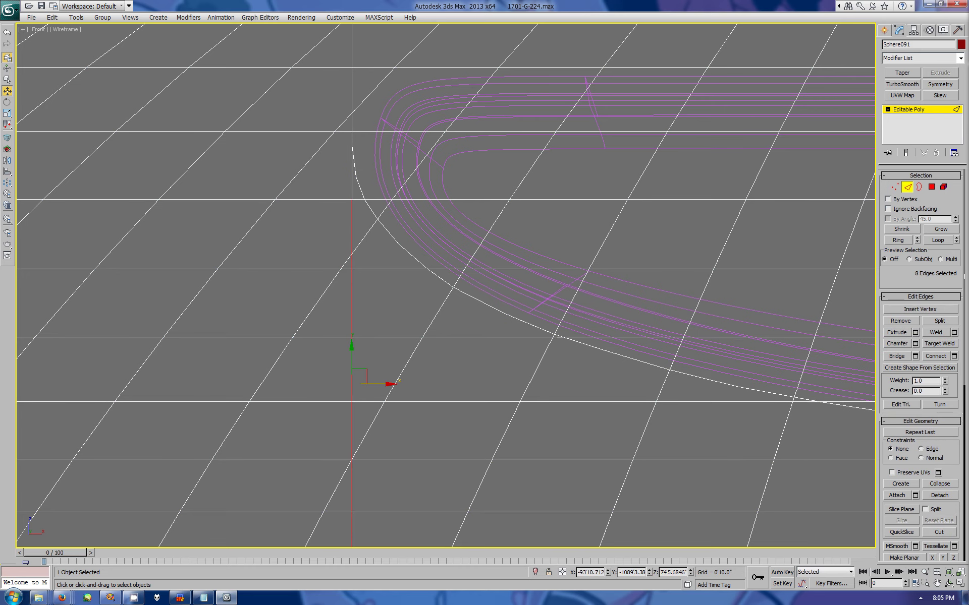
{"action": "key", "text": "alt+w"}
{"action": "left_click", "coordinate": [746, 530]}
{"action": "key", "text": "alt+w"}
{"action": "mouse_move", "coordinate": [550, 293]}
{"action": "middle_mouse_down"}
{"action": "mouse_move", "coordinate": [550, 333]}
{"action": "mouse_move", "coordinate": [620, 474]}
{"action": "middle_mouse_up"}
{"action": "key", "text": "alt+w"}
Step: Delete the thin row of faces along the cut at Polygon level
{"action": "key", "text": "w"}
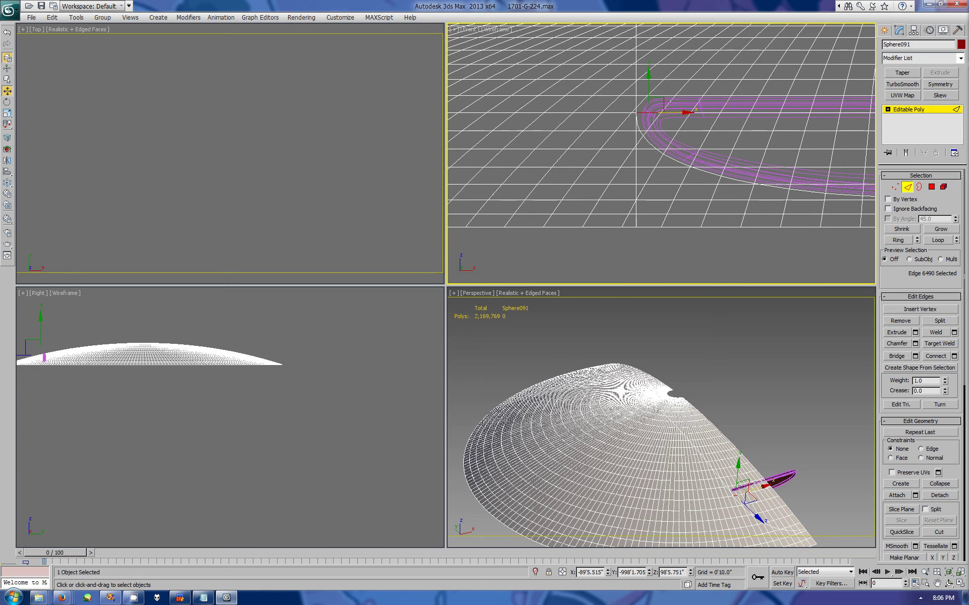
{"action": "key", "text": "4"}
{"action": "scroll", "coordinate": [661, 126], "scroll_direction": "down", "scroll_amount": 2}
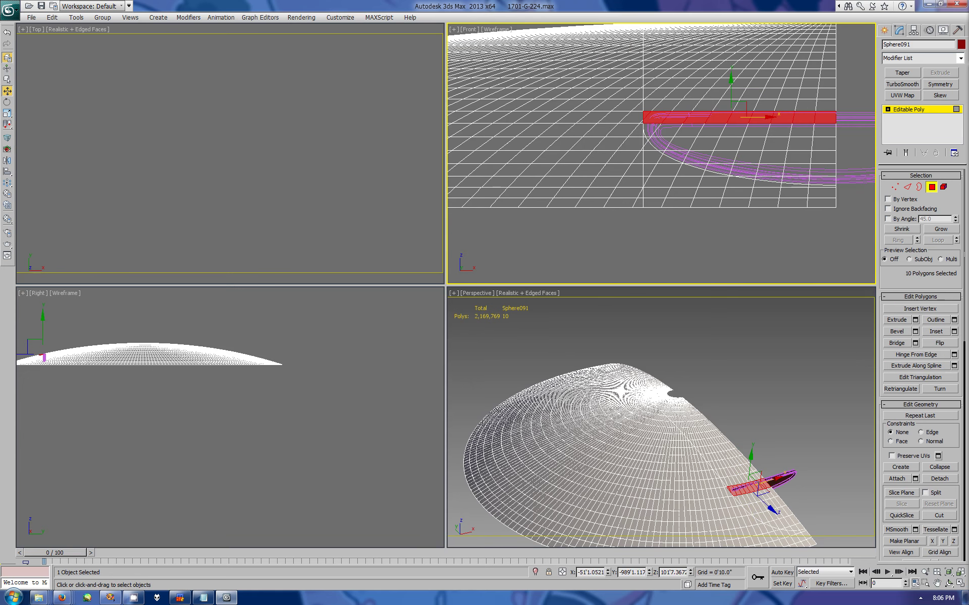
{"action": "key", "text": "Delete"}
Step: Marquee-select a wide strip of faces across the saucer and inspect it in Perspective
{"action": "left_click_drag", "start_coordinate": [843, 49], "coordinate": [628, 117]}
{"action": "scroll", "coordinate": [661, 126], "scroll_direction": "down", "scroll_amount": 2}
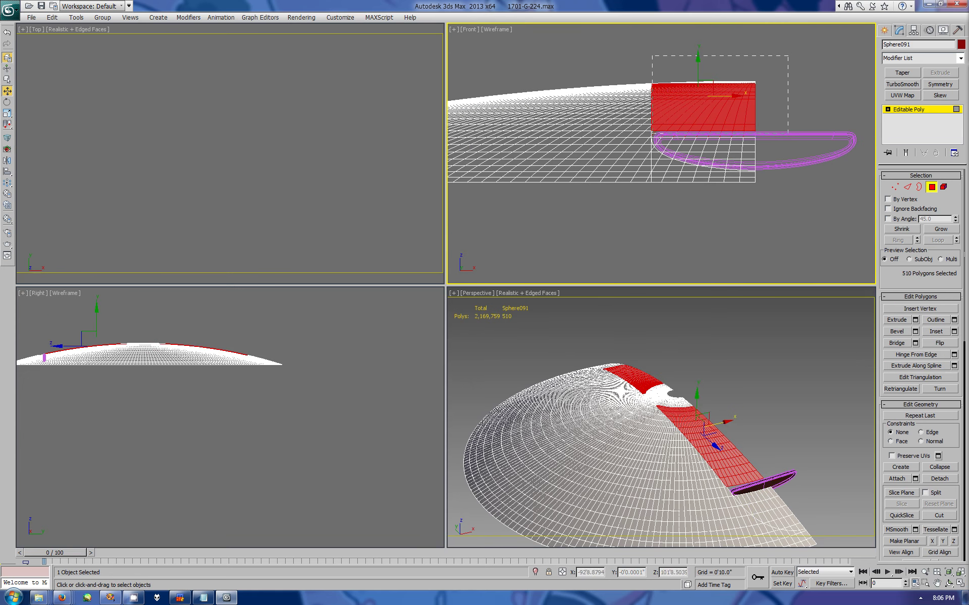
{"action": "mouse_move", "coordinate": [656, 403]}
{"action": "middle_mouse_down", "text": "alt"}
{"action": "mouse_move", "coordinate": [656, 353]}
{"action": "mouse_move", "coordinate": [636, 384]}
{"action": "middle_mouse_up", "text": "alt"}
{"action": "key", "text": "alt+w"}
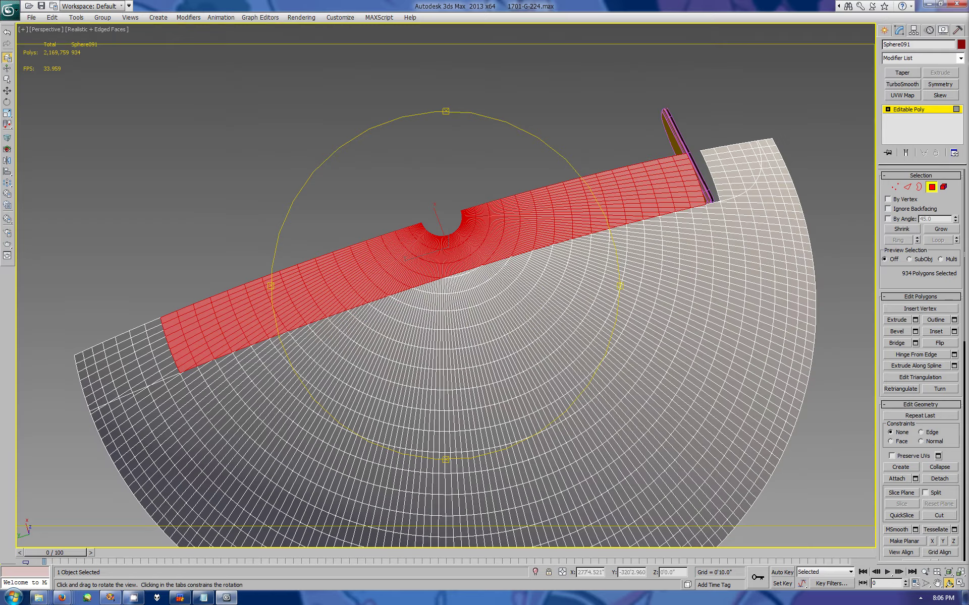
{"action": "left_click", "coordinate": [7, 91]}
{"action": "left_click", "coordinate": [942, 30]}
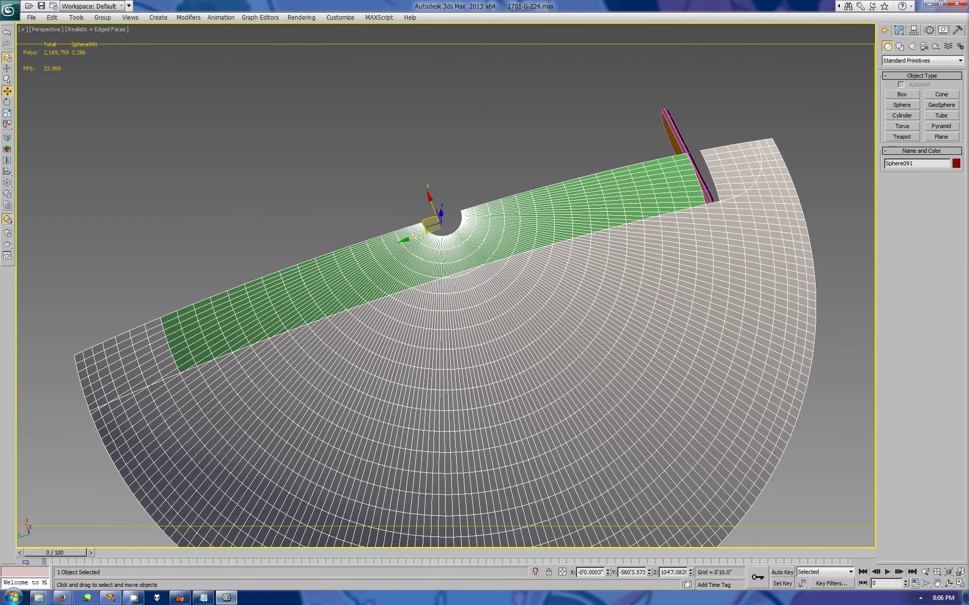
Step: Unhide all hidden ship parts and orbit over the saucer
{"action": "left_click", "coordinate": [921, 328]}
{"action": "left_click", "coordinate": [531, 329]}
{"action": "mouse_move", "coordinate": [525, 313]}
{"action": "middle_mouse_down", "text": "alt"}
{"action": "mouse_move", "coordinate": [519, 302]}
{"action": "mouse_move", "coordinate": [555, 283]}
{"action": "middle_mouse_up", "text": "alt"}
{"action": "scroll", "coordinate": [519, 303], "scroll_direction": "up", "scroll_amount": 4}
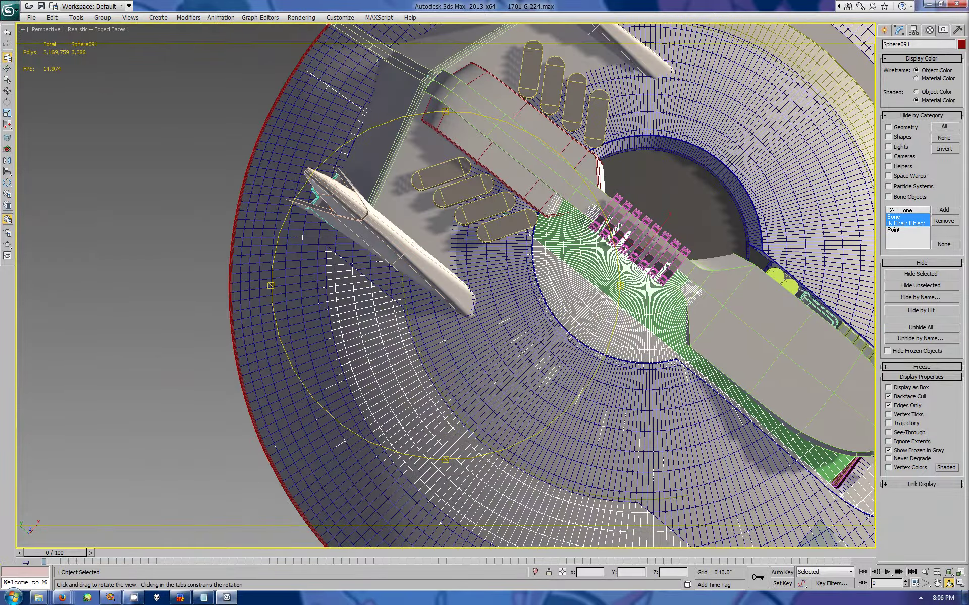
{"action": "middle_click_drag", "start_coordinate": [505, 302], "coordinate": [525, 283], "text": "alt"}
Step: Reselect the Sphere091 hull and frame it in a maximized Top view
{"action": "key", "text": "w"}
{"action": "left_click", "coordinate": [454, 404]}
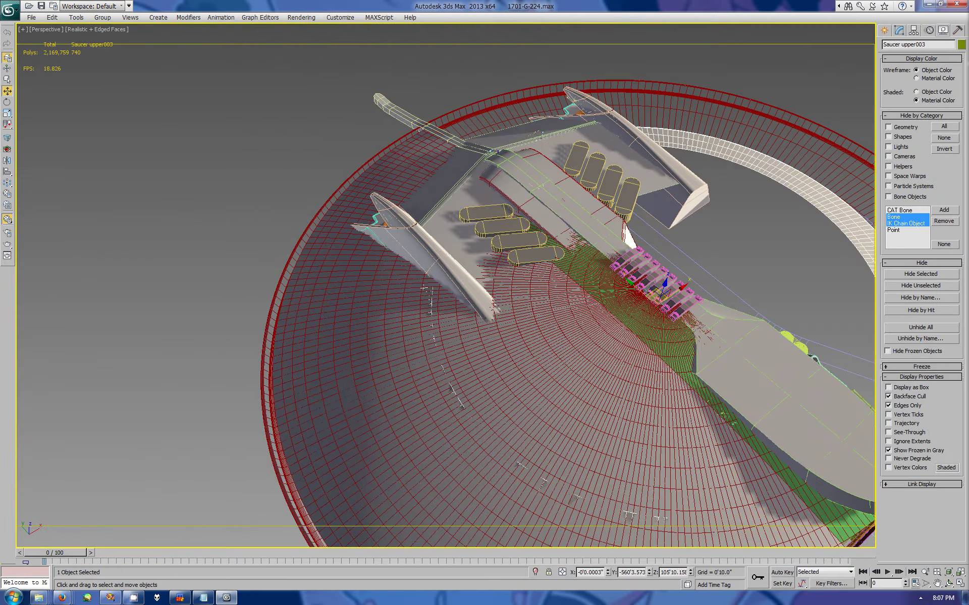
{"action": "key", "text": "ctrl+z"}
{"action": "key", "text": "alt+w"}
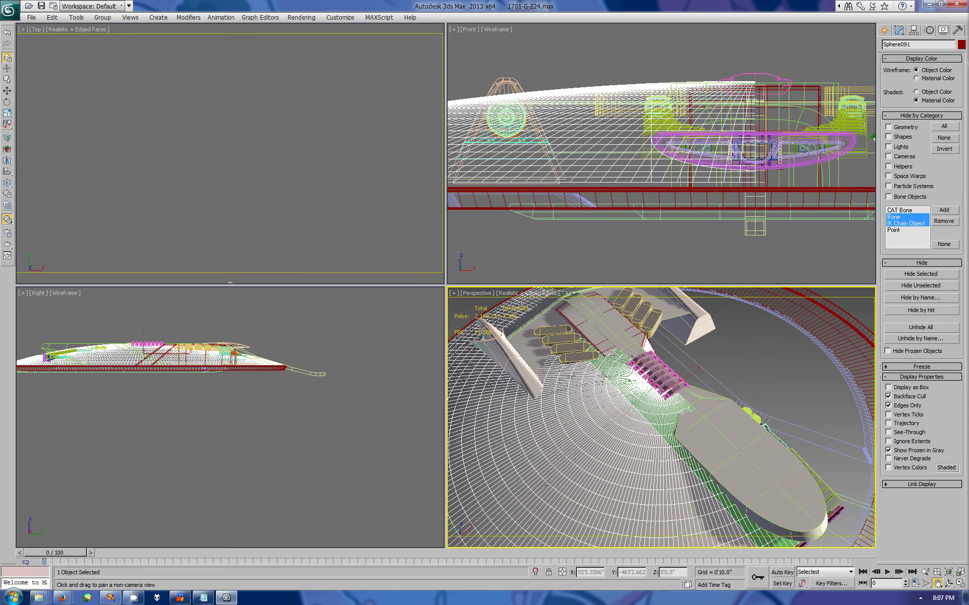
{"action": "right_click", "coordinate": [230, 275]}
{"action": "key", "text": "z"}
{"action": "key", "text": "alt+w"}
{"action": "scroll", "coordinate": [656, 353], "scroll_direction": "up", "scroll_amount": 5}
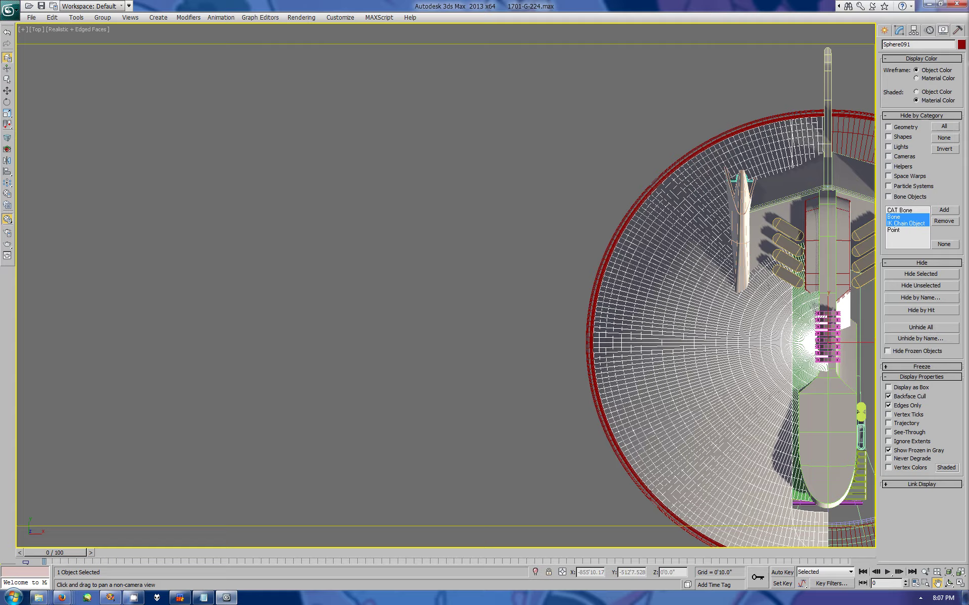
{"action": "scroll", "coordinate": [656, 354], "scroll_direction": "up", "scroll_amount": 4}
{"action": "scroll", "coordinate": [541, 340], "scroll_direction": "up", "scroll_amount": 3}
Step: Select the patch of Sphere091 faces beside the neck and delete it
{"action": "key", "text": "4"}
{"action": "left_click_drag", "start_coordinate": [618, 278], "coordinate": [823, 298]}
{"action": "left_click_drag", "start_coordinate": [678, 184], "coordinate": [655, 265], "text": "ctrl"}
{"action": "key", "text": "q"}
{"action": "left_click", "coordinate": [654, 265]}
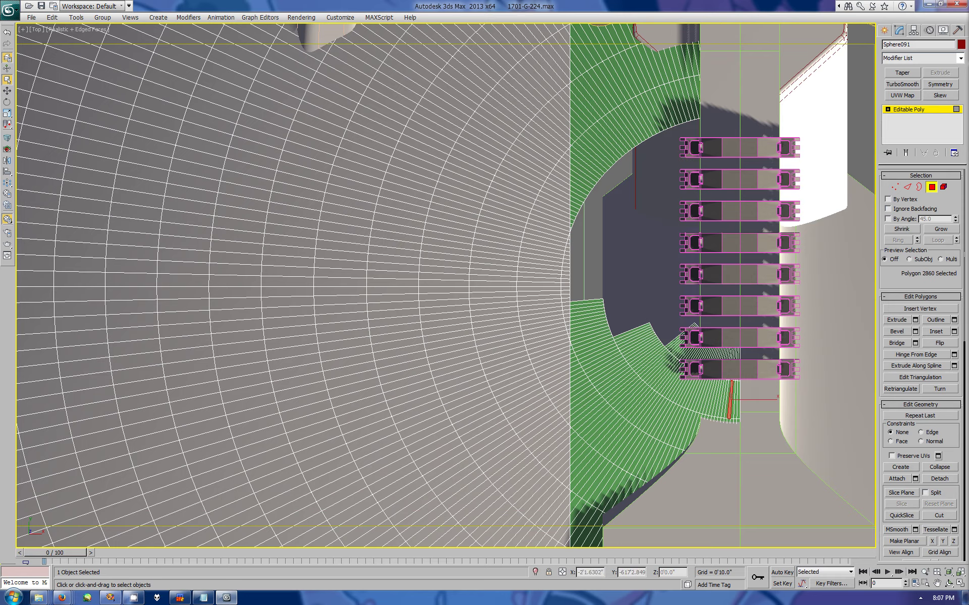
{"action": "scroll", "coordinate": [728, 404], "scroll_direction": "down", "scroll_amount": 2}
{"action": "scroll", "coordinate": [655, 303], "scroll_direction": "up", "scroll_amount": 5}
{"action": "scroll", "coordinate": [502, 497], "scroll_direction": "down", "scroll_amount": 1}
{"action": "scroll", "coordinate": [502, 497], "scroll_direction": "down", "scroll_amount": 2}
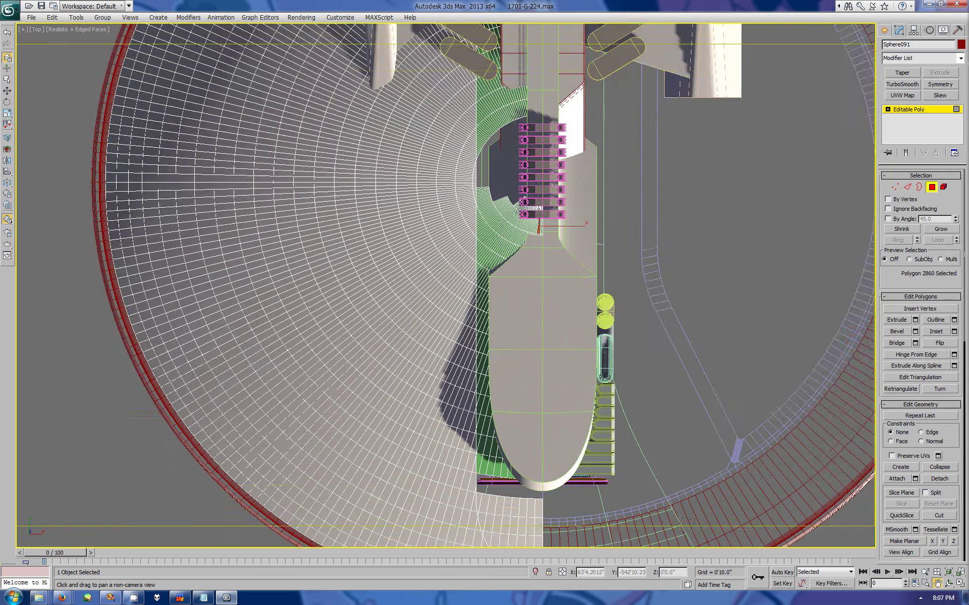
{"action": "left_click_drag", "start_coordinate": [688, 150], "coordinate": [689, 151]}
{"action": "scroll", "coordinate": [453, 283], "scroll_direction": "up", "scroll_amount": 3}
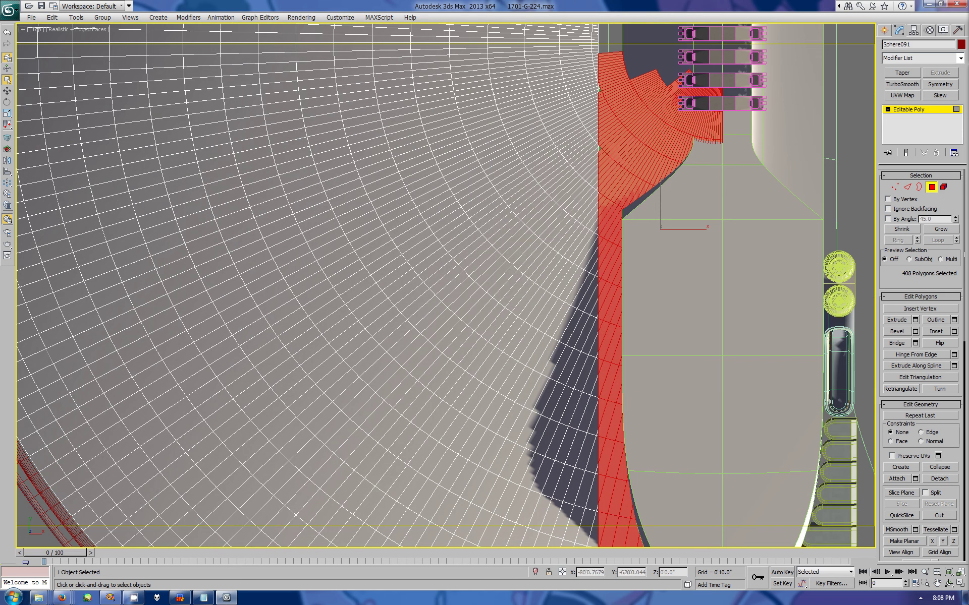
{"action": "key", "text": "Delete"}
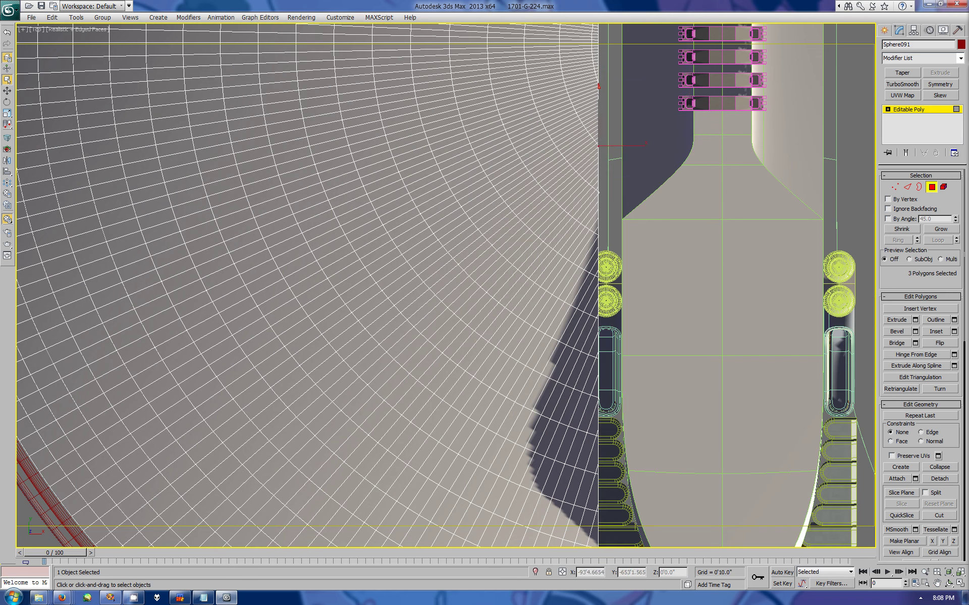
Step: Pan and zoom the Top view to inspect the whole ship around the saucer
{"action": "scroll", "coordinate": [590, 51], "scroll_direction": "up", "scroll_amount": 4}
{"action": "scroll", "coordinate": [590, 50], "scroll_direction": "down", "scroll_amount": 1}
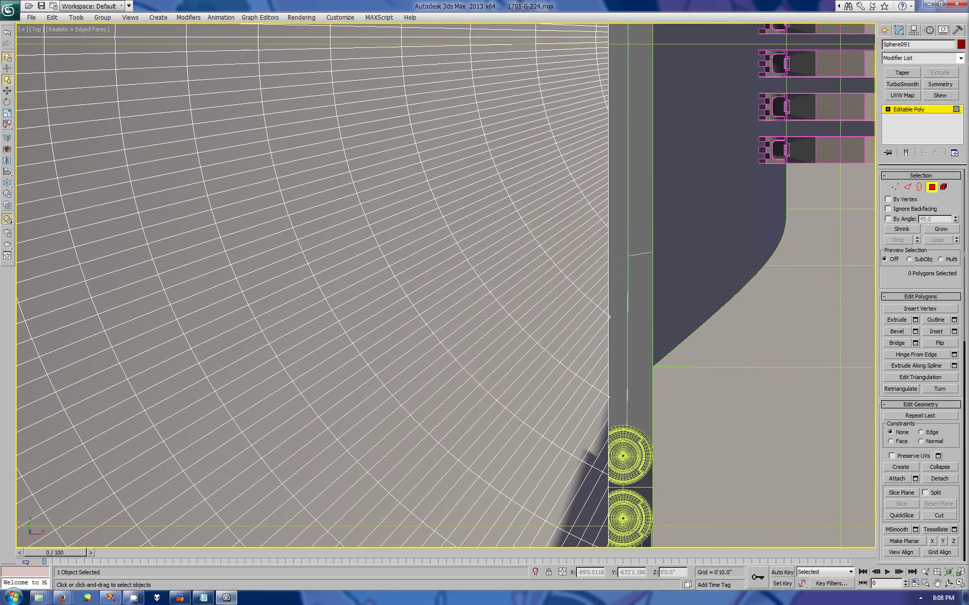
{"action": "mouse_move", "coordinate": [631, 454]}
{"action": "middle_mouse_down"}
{"action": "mouse_move", "coordinate": [646, 101]}
{"action": "mouse_move", "coordinate": [615, 30]}
{"action": "mouse_move", "coordinate": [600, 43]}
{"action": "middle_mouse_up"}
{"action": "middle_click_drag", "start_coordinate": [484, 151], "coordinate": [509, 454]}
{"action": "scroll", "coordinate": [446, 285], "scroll_direction": "down", "scroll_amount": 2}
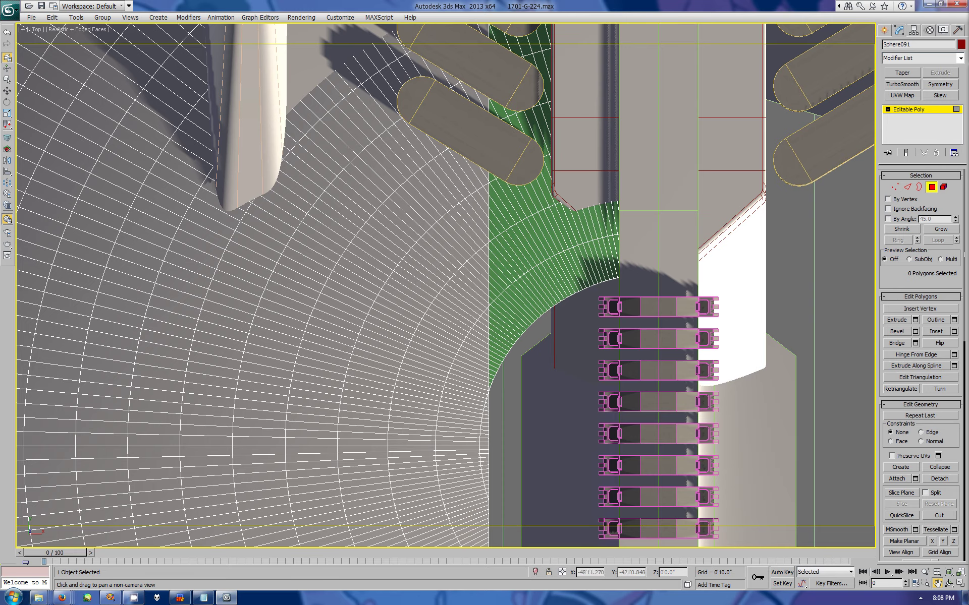
{"action": "scroll", "coordinate": [440, 246], "scroll_direction": "down", "scroll_amount": 5}
{"action": "mouse_move", "coordinate": [440, 246]}
{"action": "middle_mouse_down"}
{"action": "mouse_move", "coordinate": [555, 242]}
{"action": "mouse_move", "coordinate": [555, 285]}
{"action": "middle_mouse_up"}
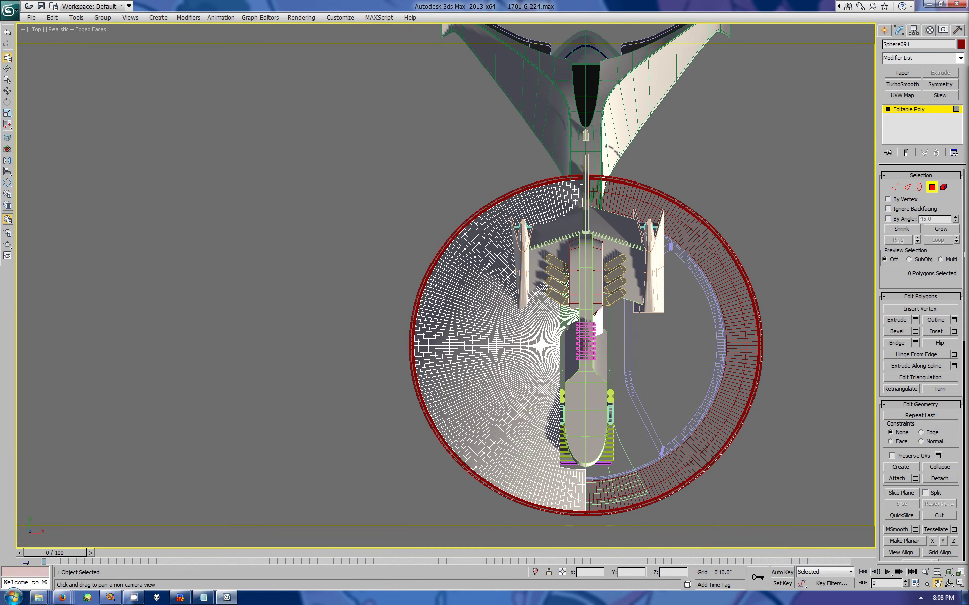
{"action": "left_click_drag", "start_coordinate": [585, 302], "coordinate": [562, 343]}
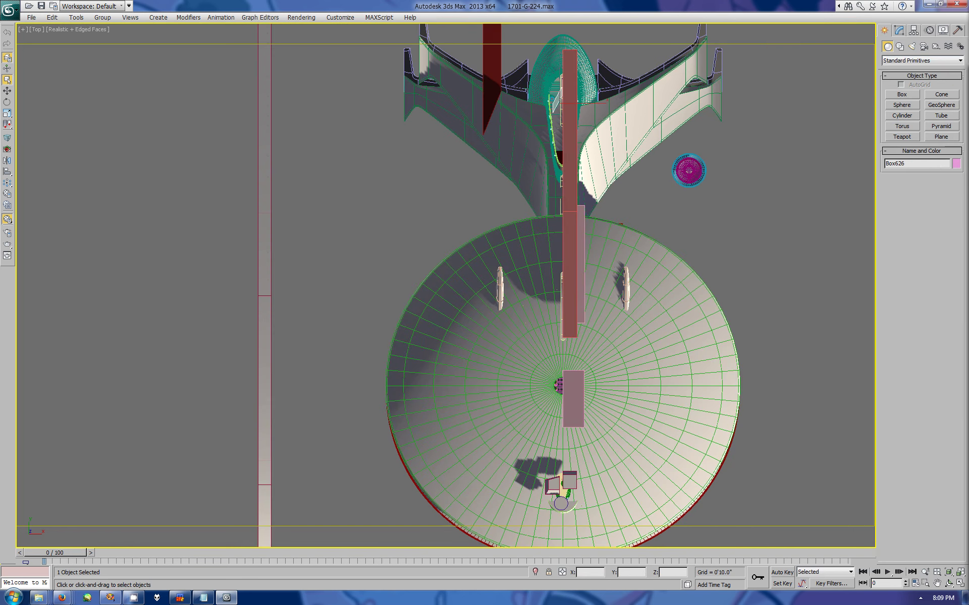
Step: Maximize the Top viewport and zoom in on the slanted plane beside the neck
{"action": "key", "text": "w"}
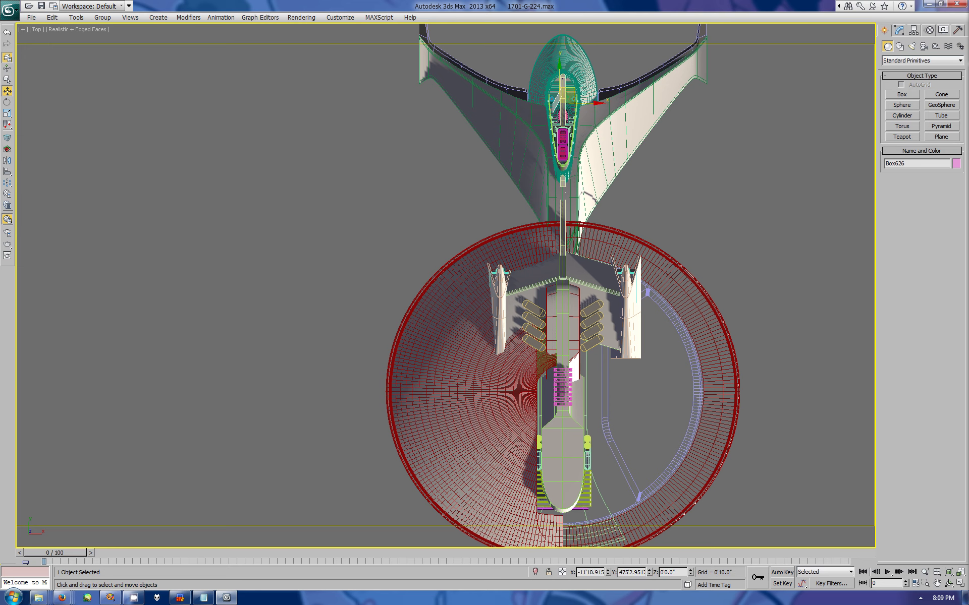
{"action": "key", "text": "alt+w"}
{"action": "right_click", "coordinate": [227, 152]}
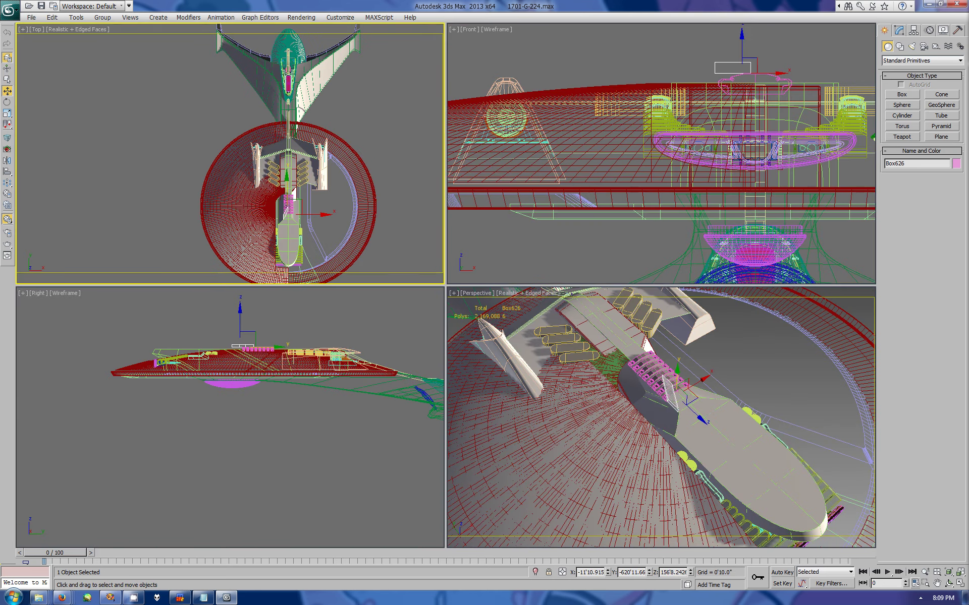
{"action": "key", "text": "alt+w"}
{"action": "scroll", "coordinate": [459, 293], "scroll_direction": "up", "scroll_amount": 3}
{"action": "scroll", "coordinate": [459, 294], "scroll_direction": "up", "scroll_amount": 2}
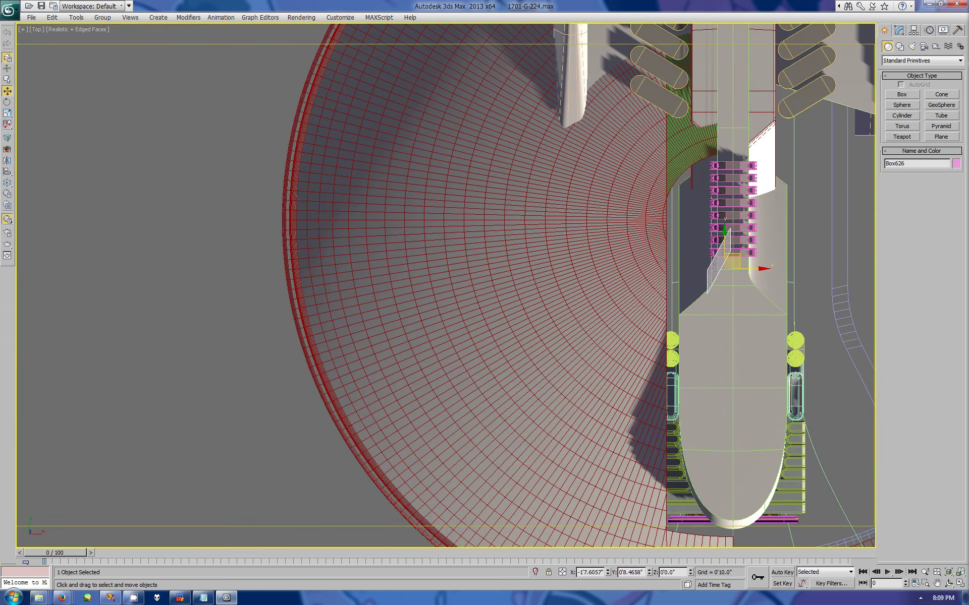
{"action": "scroll", "coordinate": [460, 283], "scroll_direction": "up", "scroll_amount": 2}
Step: Drag the slanted plane's corner vertices up toward the neck, undoing a trial scale
{"action": "key", "text": "1"}
{"action": "left_click_drag", "start_coordinate": [736, 271], "coordinate": [796, 387]}
{"action": "left_click_drag", "start_coordinate": [777, 327], "coordinate": [777, 298]}
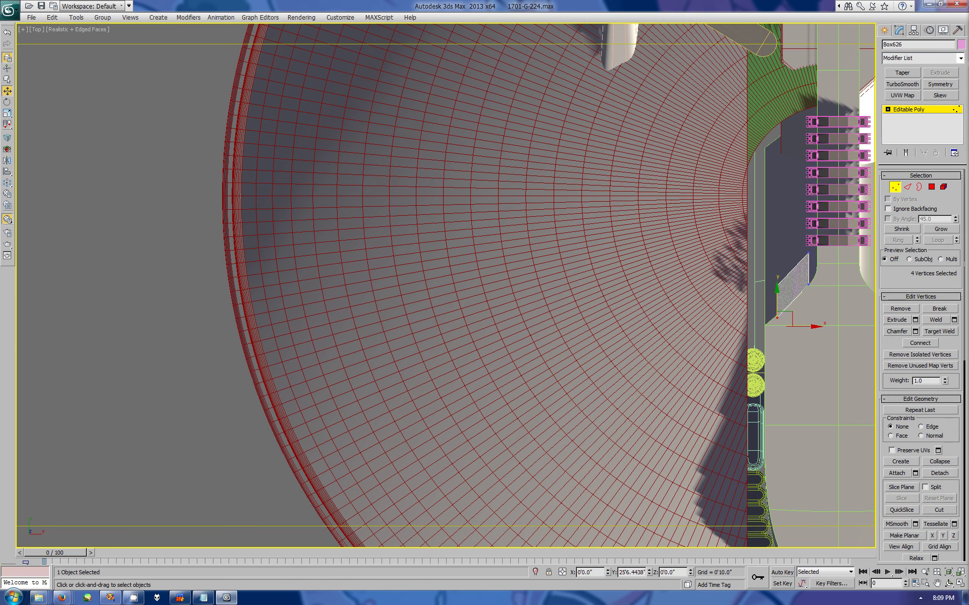
{"action": "left_click_drag", "start_coordinate": [806, 301], "coordinate": [806, 119]}
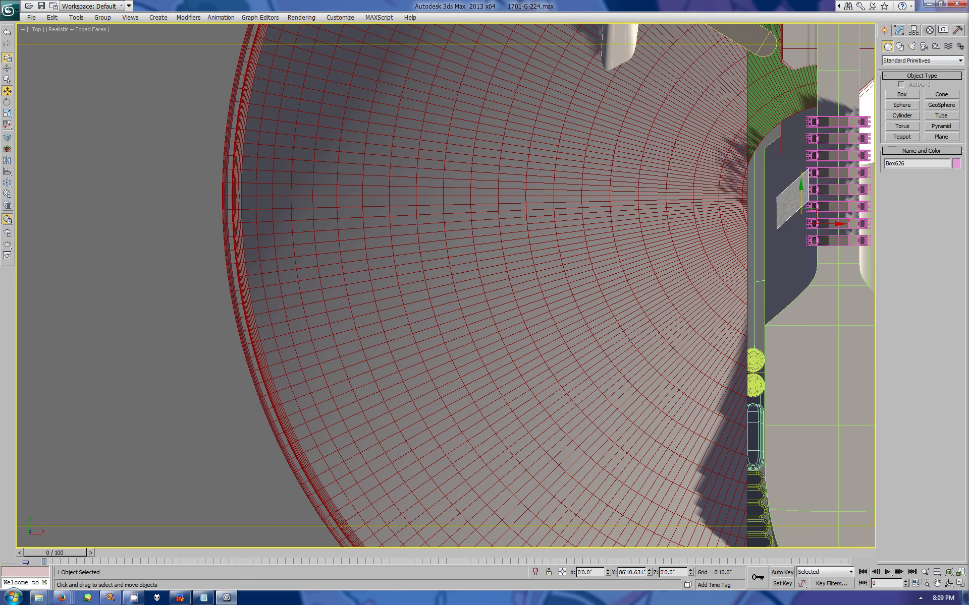
{"action": "left_click", "coordinate": [899, 30]}
{"action": "key", "text": "r"}
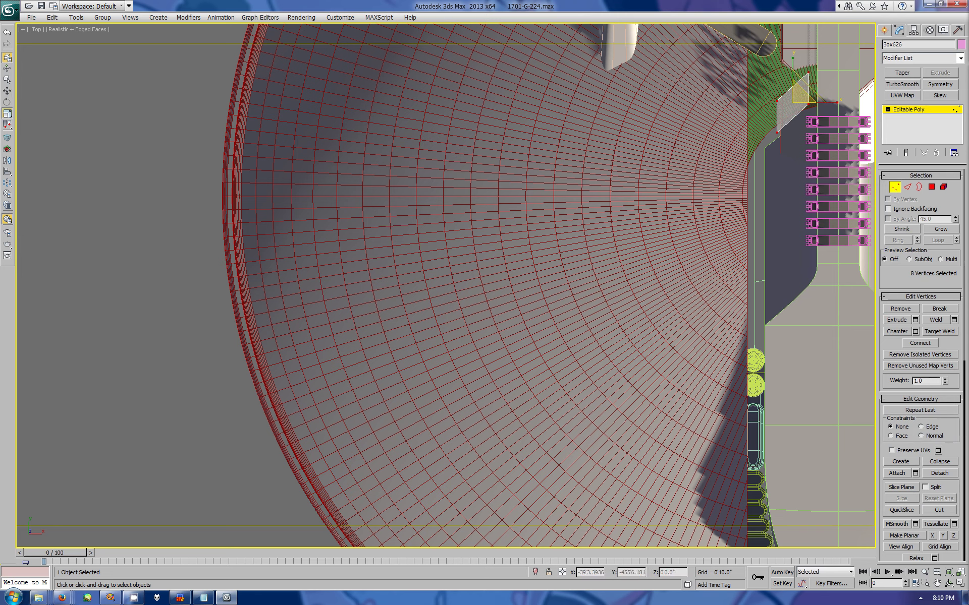
{"action": "left_click_drag", "start_coordinate": [800, 96], "coordinate": [800, 45]}
{"action": "key", "text": "ctrl+z"}
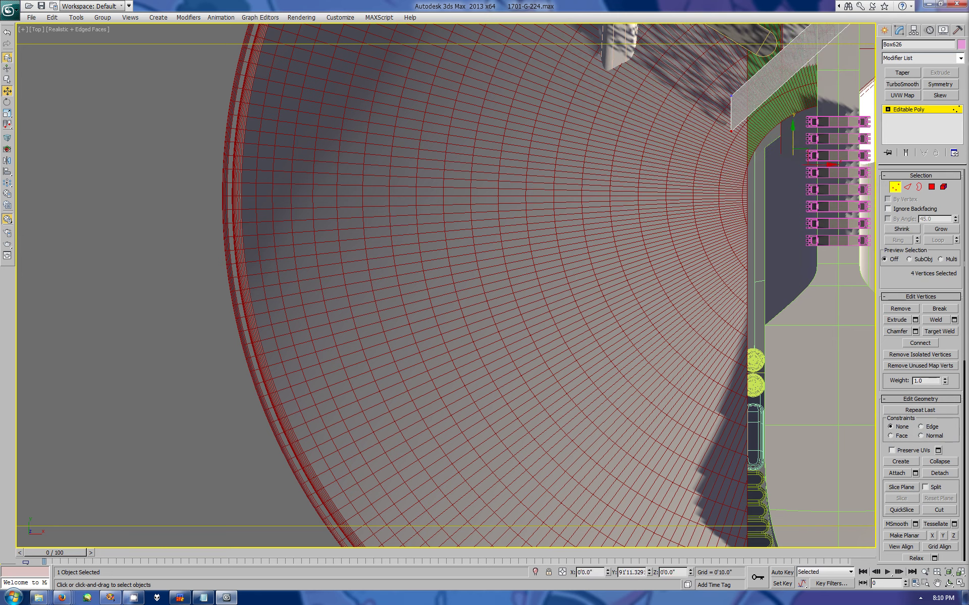
Step: Nudge the Box626 plane slightly upward, then select the saucer dish Sphere091
{"action": "key", "text": "w"}
{"action": "left_click_drag", "start_coordinate": [807, 177], "coordinate": [807, 159]}
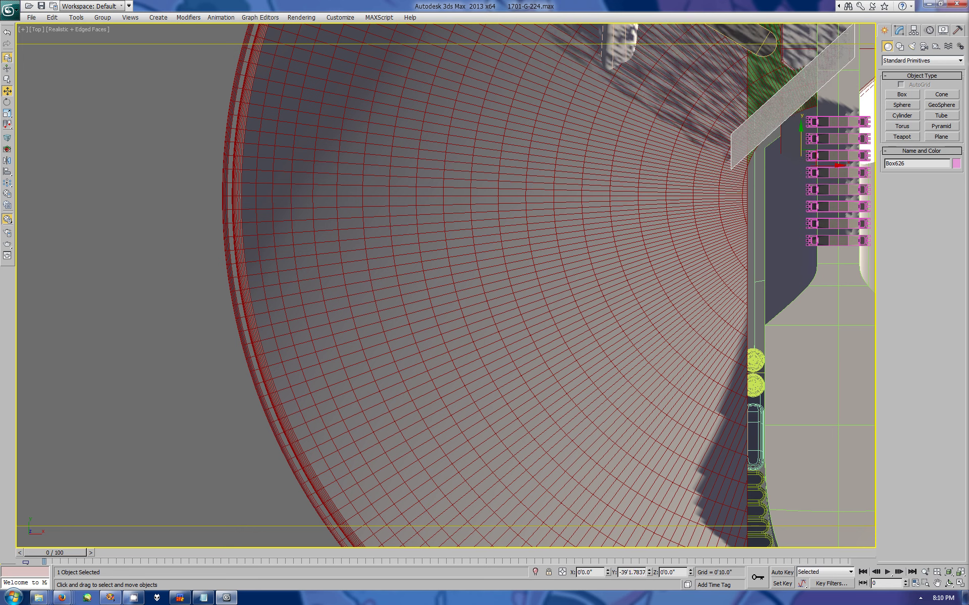
{"action": "left_click", "coordinate": [443, 286]}
{"action": "scroll", "coordinate": [443, 286], "scroll_direction": "down", "scroll_amount": 3}
{"action": "scroll", "coordinate": [443, 286], "scroll_direction": "down", "scroll_amount": 1}
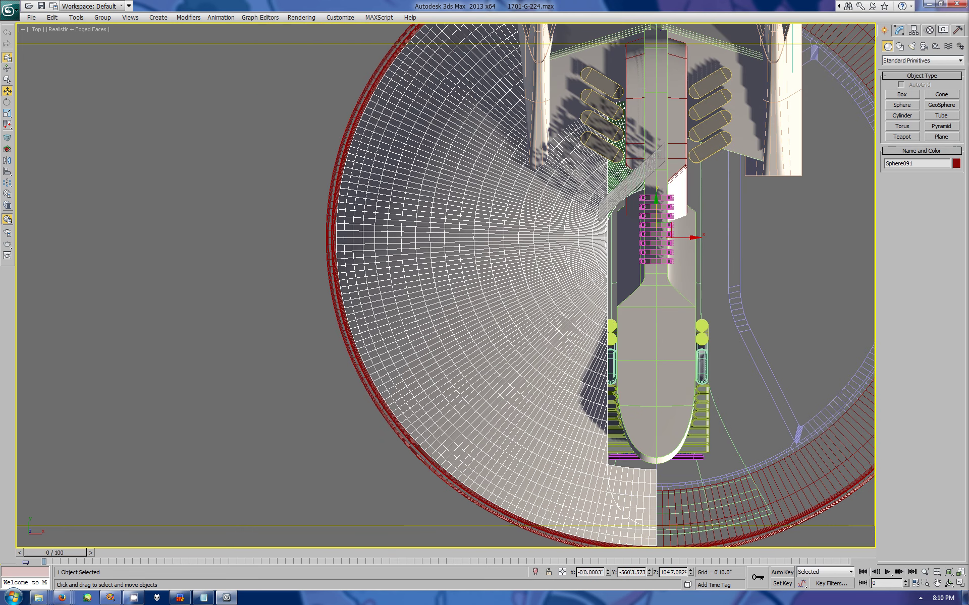
Step: Select 36 dish polygons beside the neck at Editable Poly Polygon level
{"action": "left_click", "coordinate": [898, 30]}
{"action": "left_click", "coordinate": [931, 187]}
{"action": "left_click", "coordinate": [661, 492]}
{"action": "scroll", "coordinate": [662, 491], "scroll_direction": "up", "scroll_amount": 5}
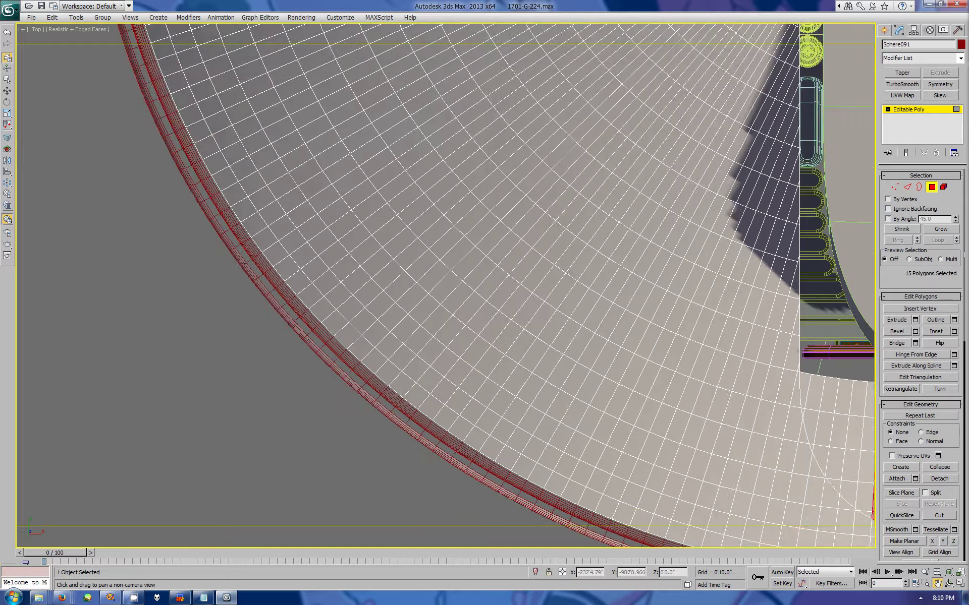
{"action": "middle_click_drag", "start_coordinate": [454, 303], "coordinate": [302, 151]}
{"action": "left_click", "coordinate": [620, 287], "text": "ctrl"}
{"action": "left_click", "coordinate": [651, 273], "text": "ctrl"}
{"action": "left_click", "coordinate": [635, 383], "text": "ctrl"}
{"action": "left_click", "coordinate": [661, 388], "text": "ctrl"}
{"action": "left_click", "coordinate": [681, 434], "text": "ctrl"}
{"action": "mouse_move", "coordinate": [706, 409]}
{"action": "left_mouse_down", "text": "ctrl"}
{"action": "mouse_move", "coordinate": [656, 283]}
{"action": "mouse_move", "coordinate": [741, 349]}
{"action": "mouse_move", "coordinate": [684, 391]}
{"action": "left_mouse_up", "text": "ctrl"}
{"action": "middle_click_drag", "start_coordinate": [684, 391], "coordinate": [679, 387]}
{"action": "scroll", "coordinate": [709, 504], "scroll_direction": "up", "scroll_amount": 5}
Step: Extrude the 36 polygons with height 0 and slide them up along Y
{"action": "key", "text": "1"}
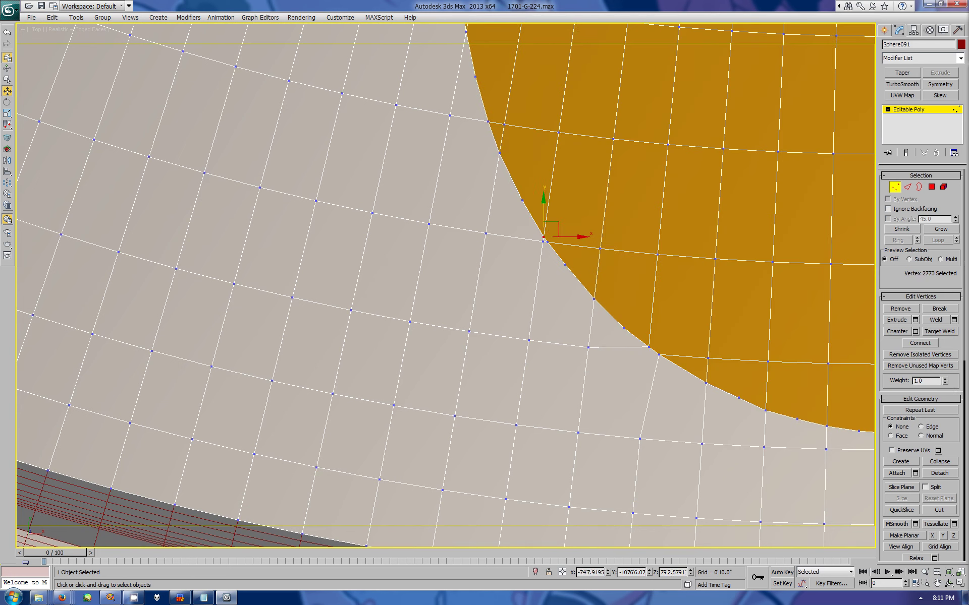
{"action": "scroll", "coordinate": [565, 242], "scroll_direction": "down", "scroll_amount": 4}
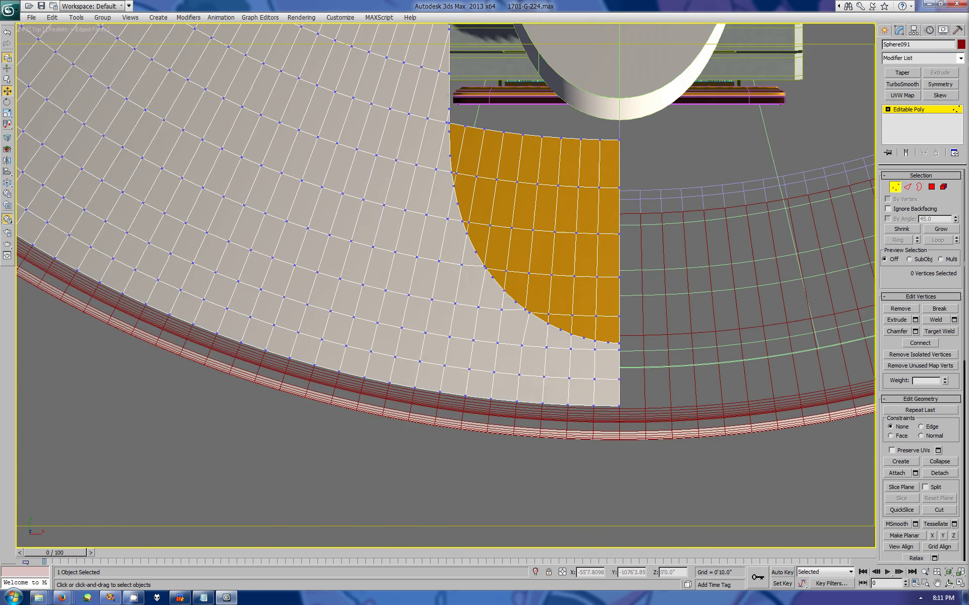
{"action": "scroll", "coordinate": [565, 242], "scroll_direction": "up", "scroll_amount": 1}
{"action": "key", "text": "4"}
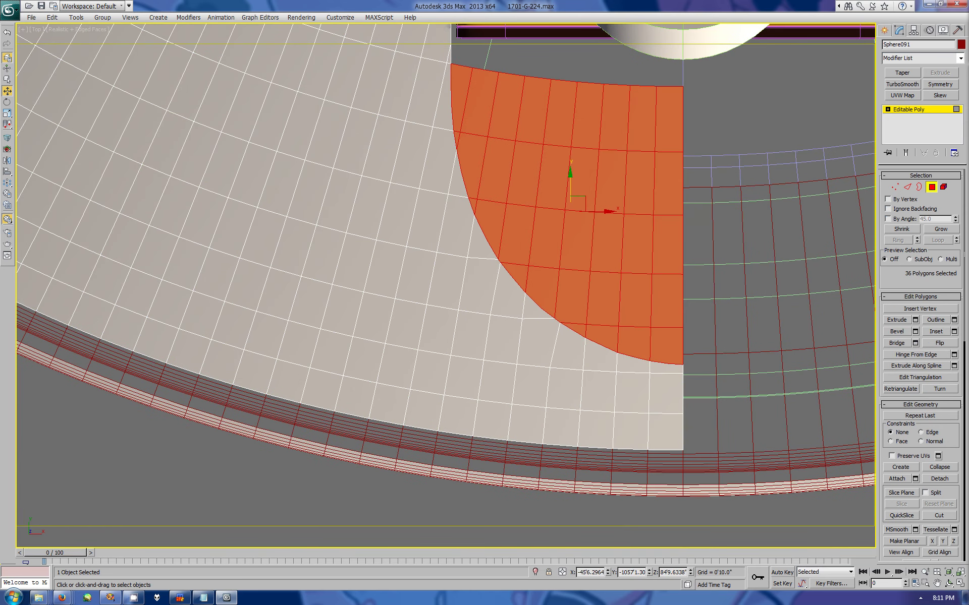
{"action": "key", "text": "shift+e"}
{"action": "key", "text": "Return"}
{"action": "left_click_drag", "start_coordinate": [570, 187], "coordinate": [570, 35]}
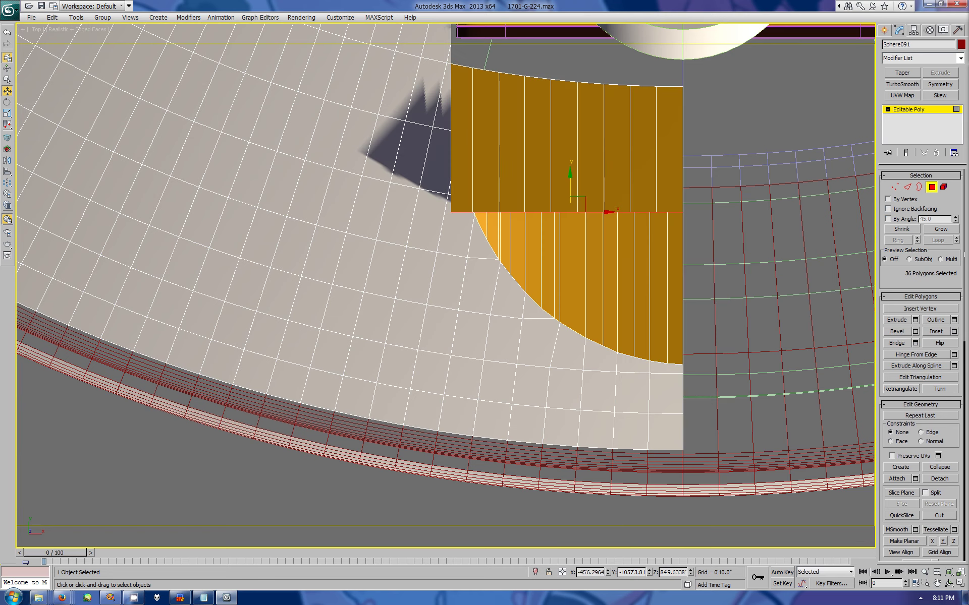
{"action": "key", "text": "alt+w"}
Step: Frame the block in a maximized Perspective view and orbit around it
{"action": "key", "text": "z"}
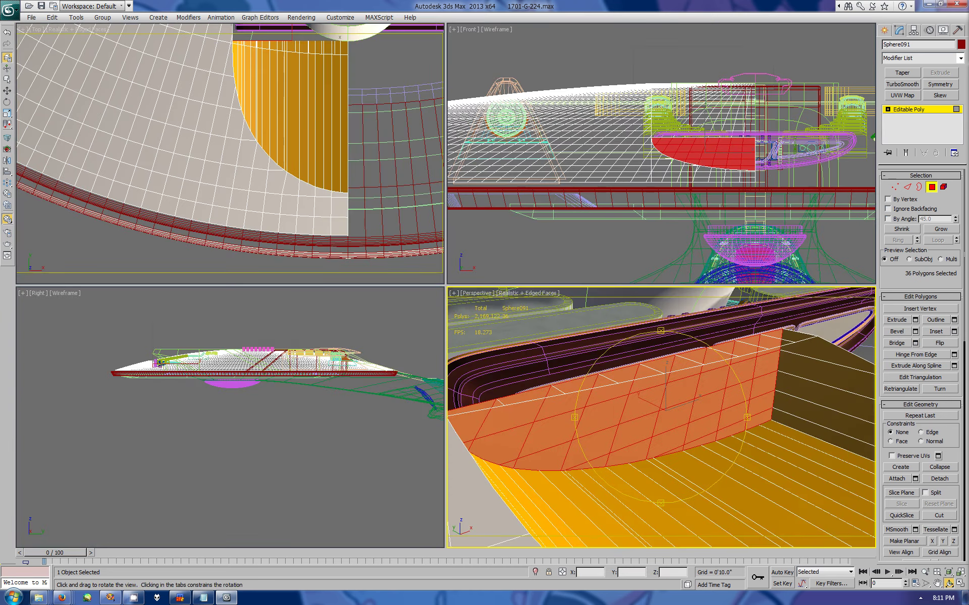
{"action": "key", "text": "alt+w"}
{"action": "left_click", "coordinate": [701, 303]}
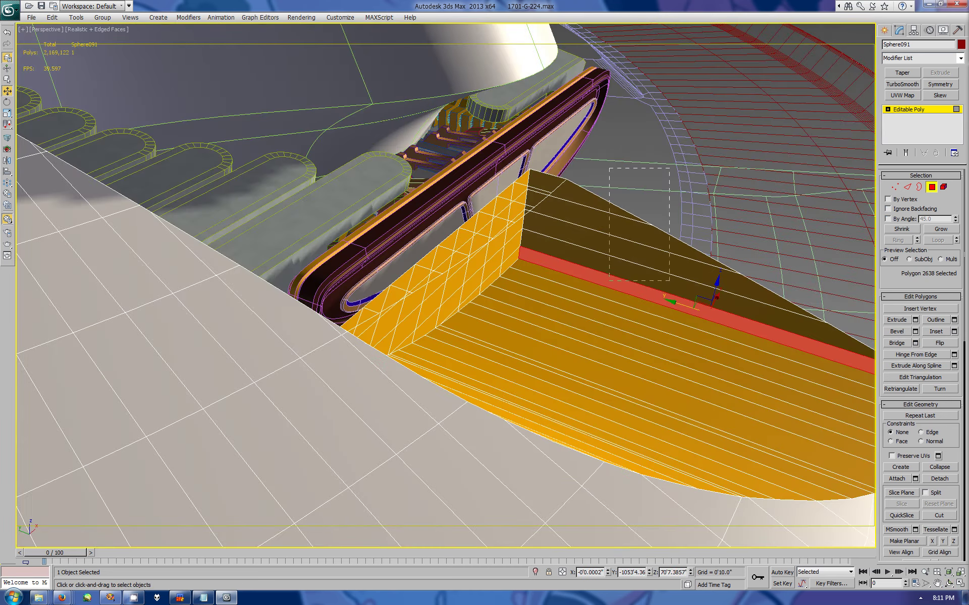
{"action": "left_click", "coordinate": [948, 584]}
{"action": "mouse_move", "coordinate": [656, 302]}
{"action": "left_mouse_down"}
{"action": "mouse_move", "coordinate": [476, 302]}
{"action": "mouse_move", "coordinate": [199, 217]}
{"action": "left_mouse_up"}
Step: Remove the extra edges on the block's top surface with Backspace
{"action": "key", "text": "w"}
{"action": "key", "text": "2"}
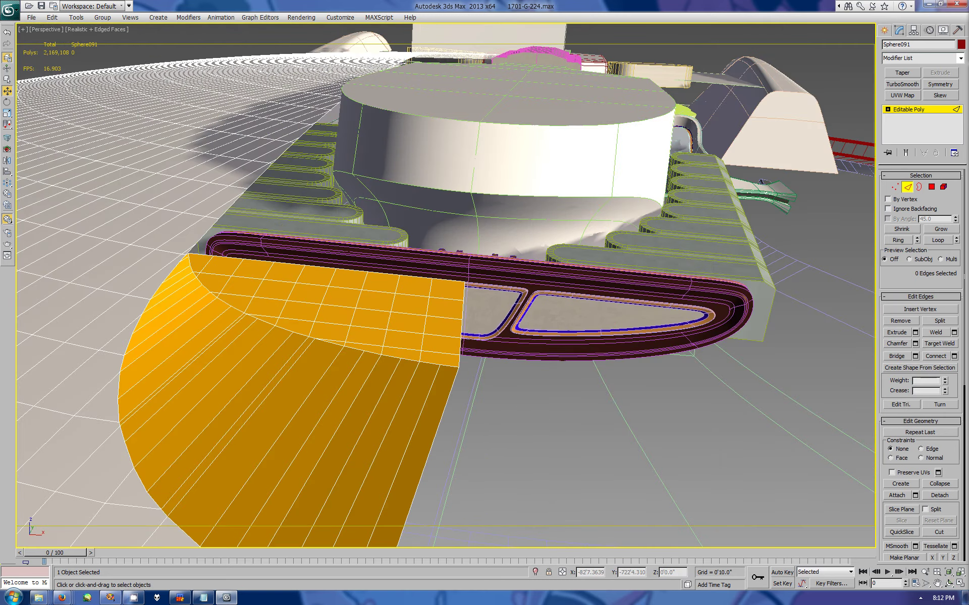
{"action": "key", "text": "ctrl+z"}
{"action": "key", "text": "ctrl+z"}
{"action": "key", "text": "ctrl+z"}
{"action": "key", "text": "BackSpace"}
{"action": "key", "text": "BackSpace"}
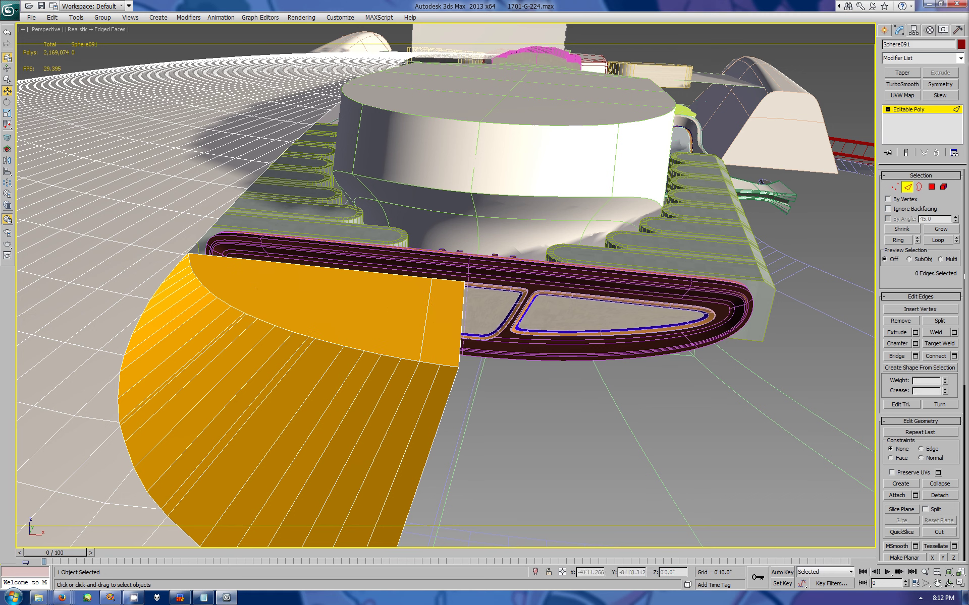
Step: Select and grow the top-surface polygons, then orbit around the whole saucer
{"action": "key", "text": "4"}
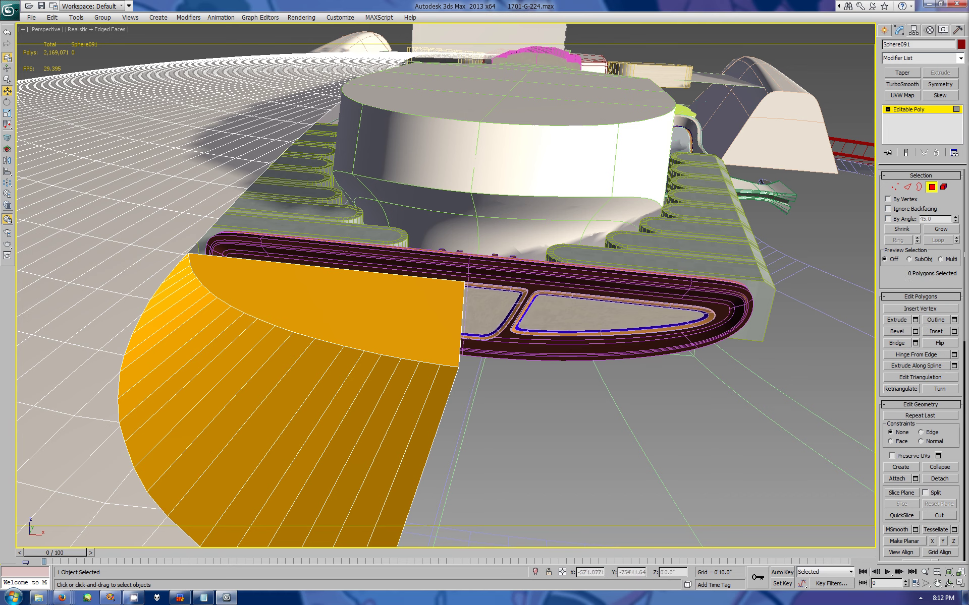
{"action": "left_click", "coordinate": [328, 308]}
{"action": "middle_click_drag", "start_coordinate": [328, 308], "coordinate": [293, 303], "text": "alt"}
{"action": "key", "text": "ctrl+Page_Up"}
{"action": "key", "text": "z"}
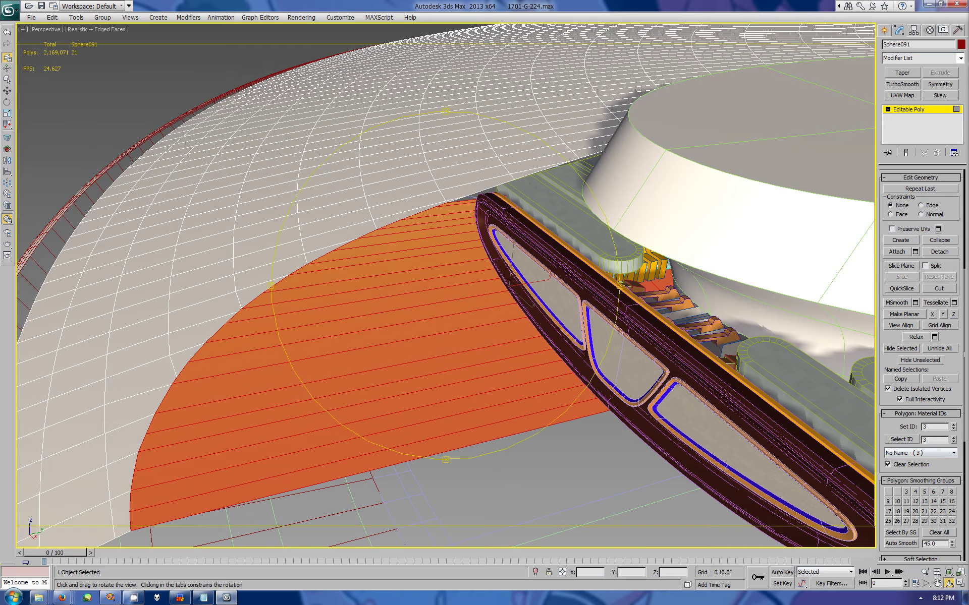
{"action": "middle_click_drag", "start_coordinate": [446, 286], "coordinate": [446, 286], "text": "alt"}
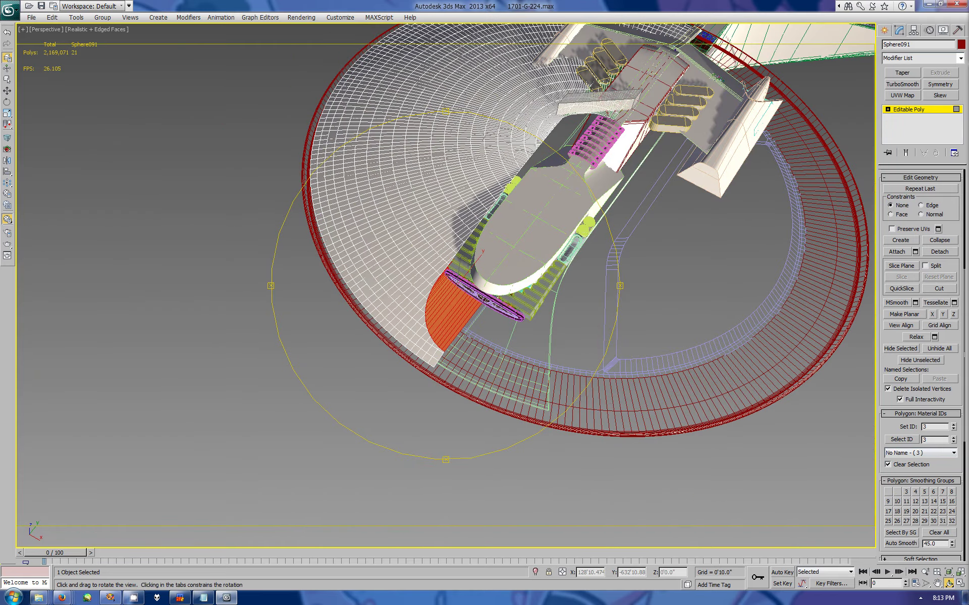
{"action": "middle_click_drag", "start_coordinate": [445, 286], "coordinate": [514, 222], "text": "alt"}
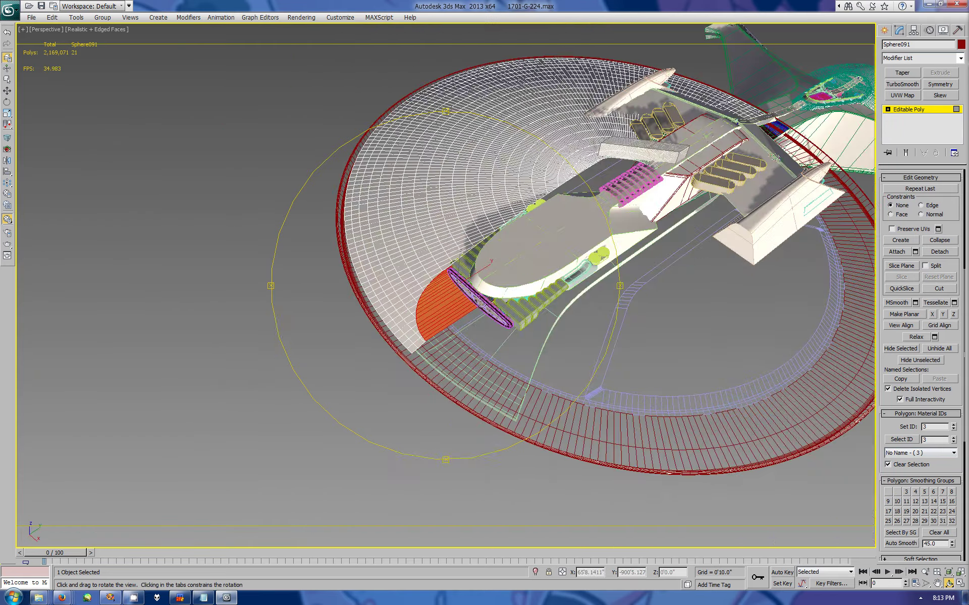
{"action": "key", "text": "alt+w"}
{"action": "key", "text": "alt+w"}
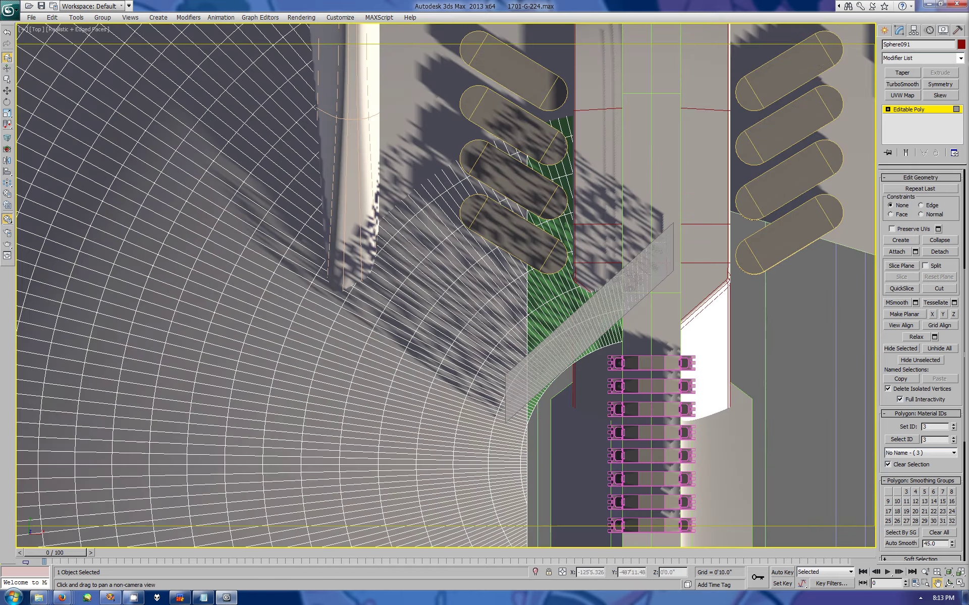
Step: Zoom the Top view and put Sphere091 into Polygon level
{"action": "scroll", "coordinate": [444, 286], "scroll_direction": "down", "scroll_amount": 2}
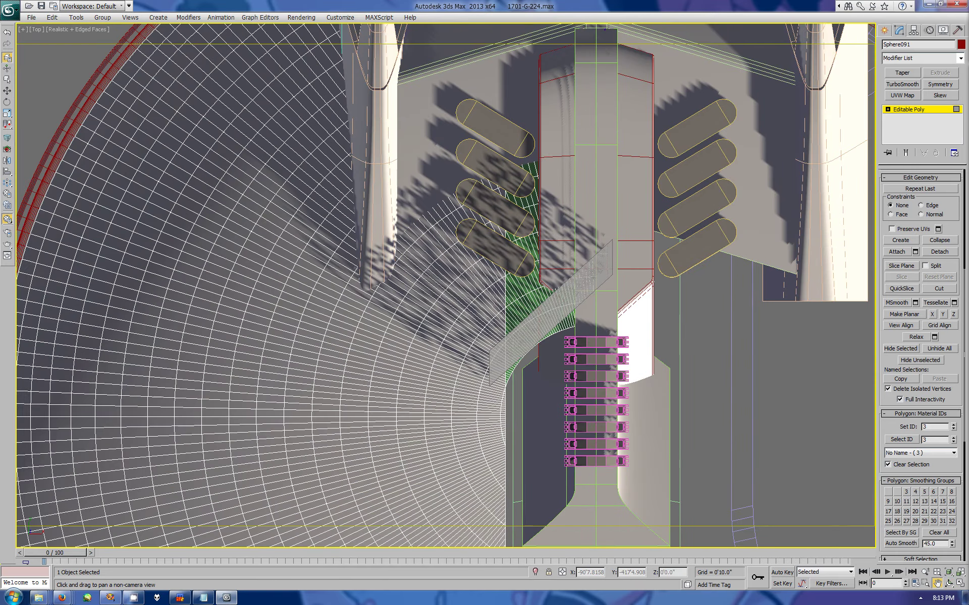
{"action": "scroll", "coordinate": [444, 286], "scroll_direction": "up", "scroll_amount": 5}
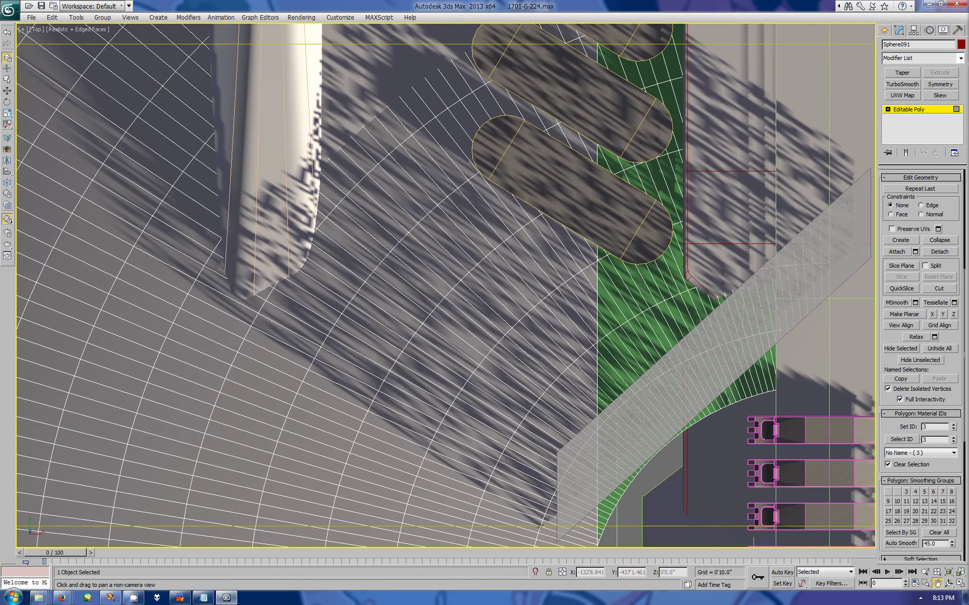
{"action": "key", "text": "w"}
{"action": "key", "text": "1"}
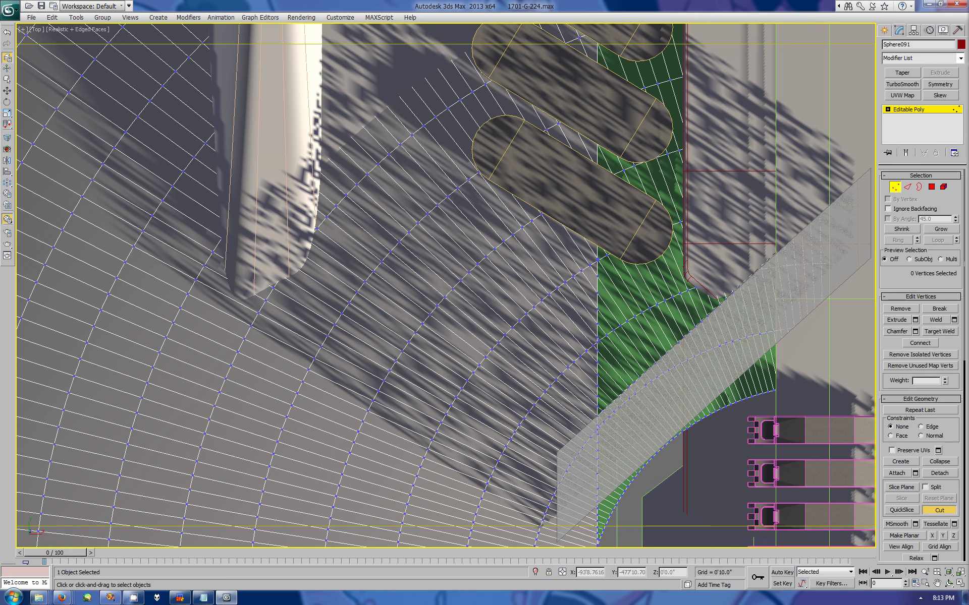
{"action": "key", "text": "alt+c"}
{"action": "key", "text": "4"}
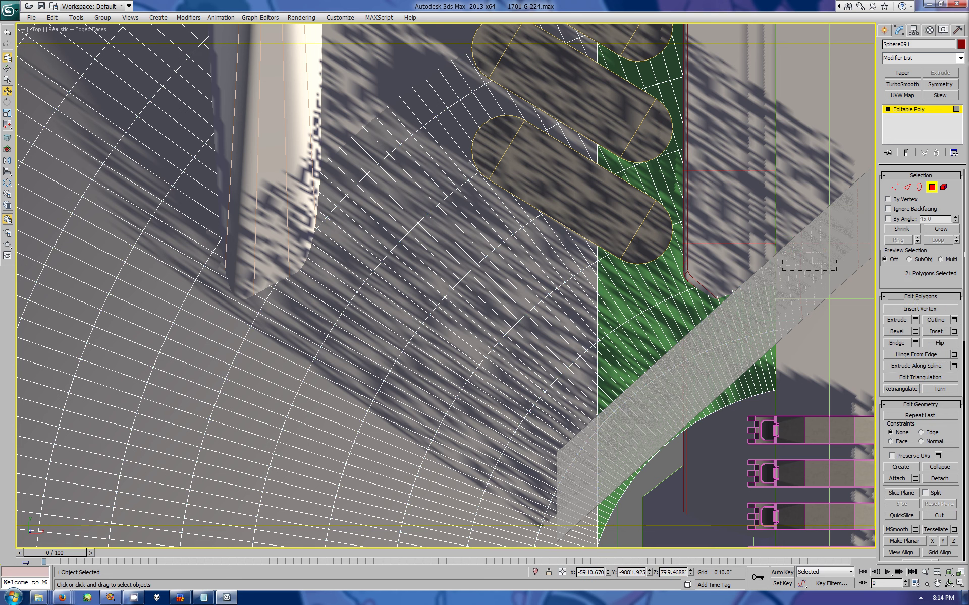
Step: Select the 64 saucer polygons under the slanted plane and delete them
{"action": "left_click_drag", "start_coordinate": [735, 380], "coordinate": [677, 464]}
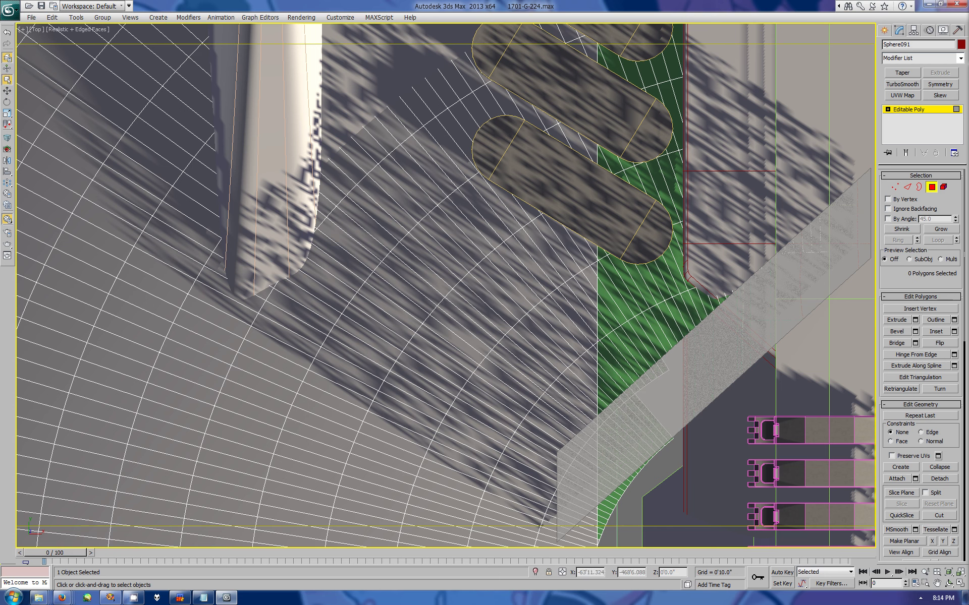
{"action": "left_click_drag", "start_coordinate": [603, 383], "coordinate": [682, 545]}
{"action": "left_click_drag", "start_coordinate": [616, 303], "coordinate": [583, 378], "text": "alt"}
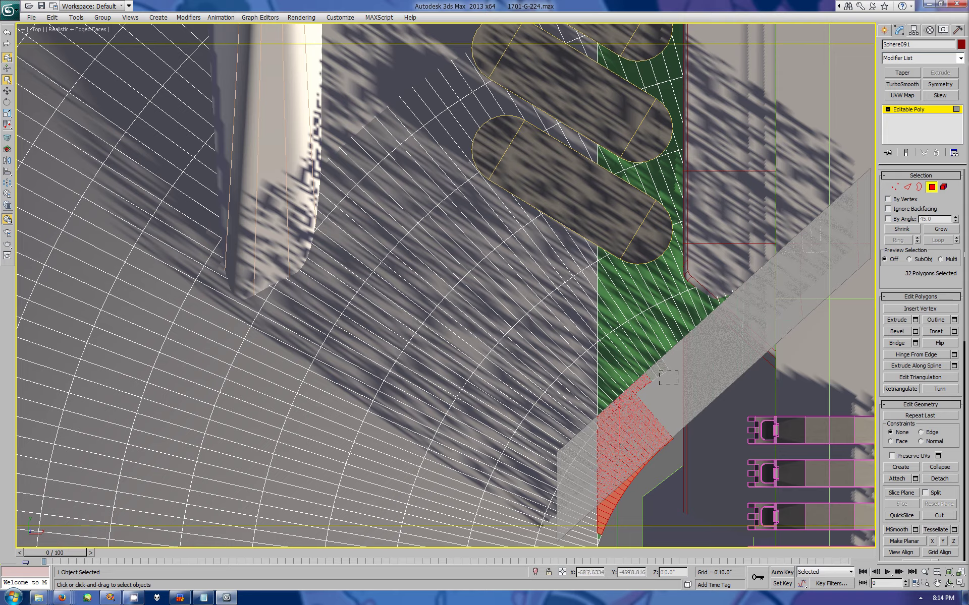
{"action": "middle_click_drag", "start_coordinate": [596, 530], "coordinate": [613, 294]}
{"action": "scroll", "coordinate": [443, 284], "scroll_direction": "up", "scroll_amount": 3}
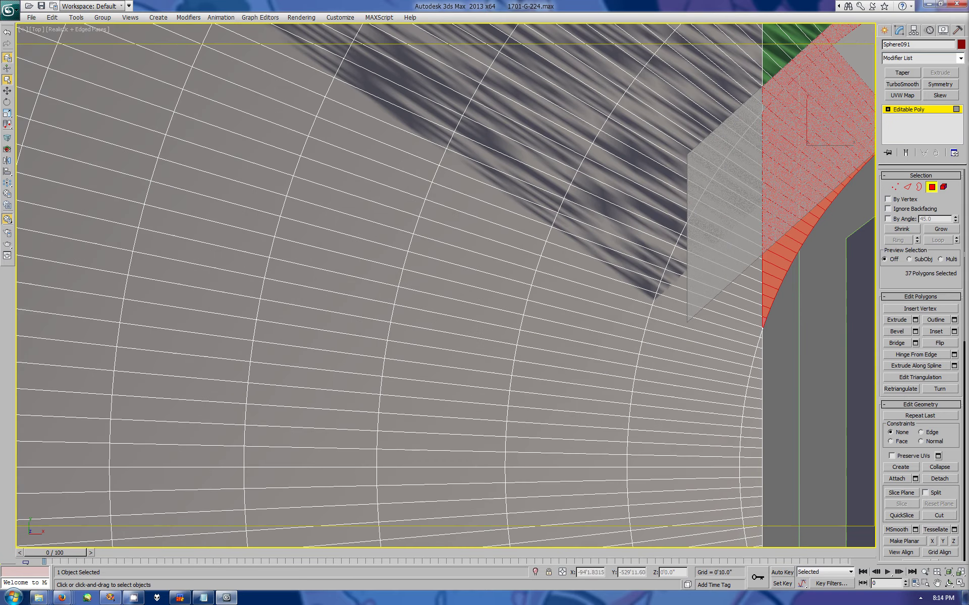
{"action": "scroll", "coordinate": [454, 283], "scroll_direction": "down", "scroll_amount": 4}
{"action": "scroll", "coordinate": [454, 283], "scroll_direction": "up", "scroll_amount": 4}
{"action": "scroll", "coordinate": [454, 282], "scroll_direction": "down", "scroll_amount": 4}
{"action": "key", "text": "ctrl+d"}
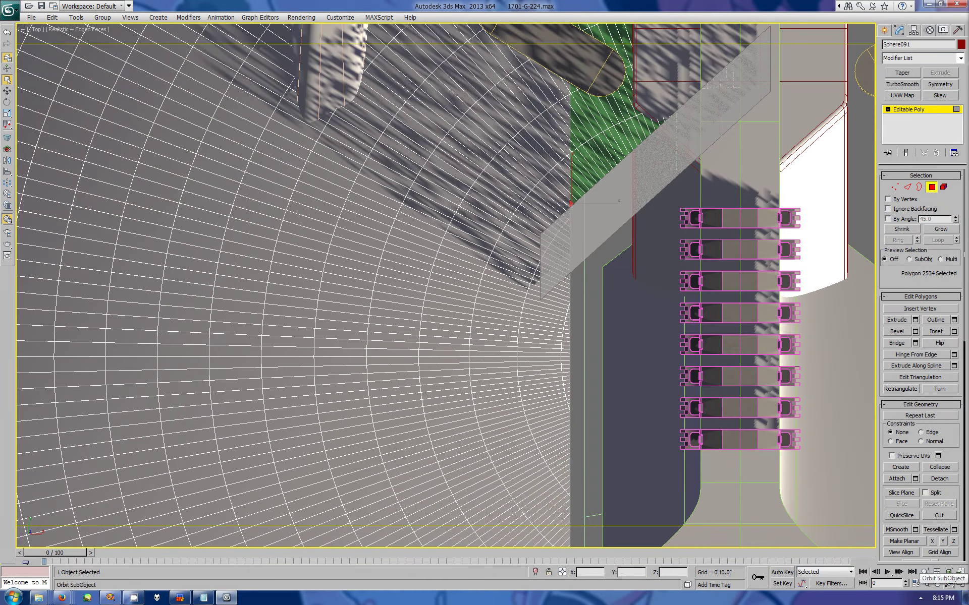
Step: Maximize and orbit the Perspective view to check the removed area
{"action": "key", "text": "alt+w"}
{"action": "middle_click_drag", "start_coordinate": [656, 419], "coordinate": [616, 394], "text": "alt"}
{"action": "key", "text": "alt+w"}
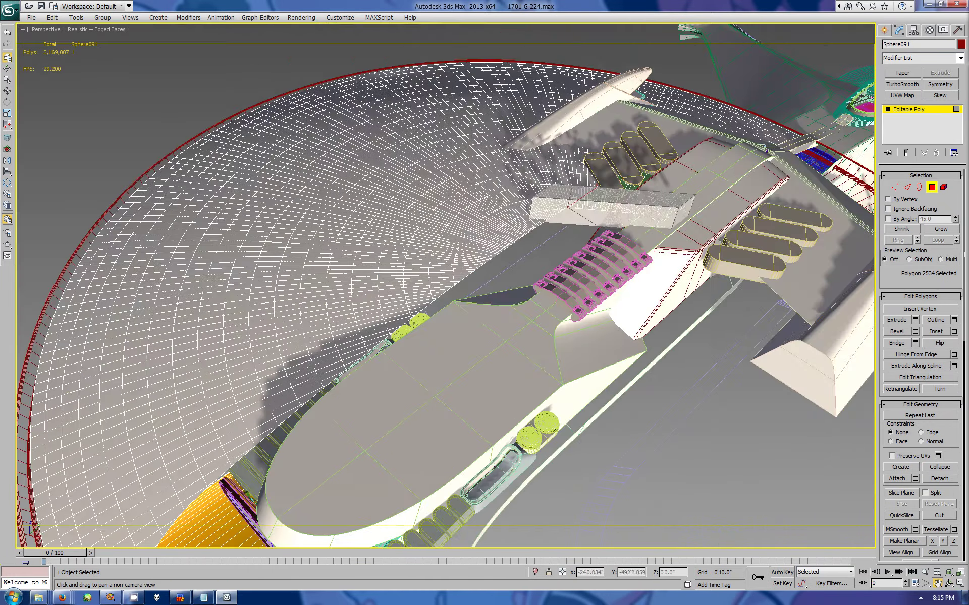
Step: Isolate the dish and frame its open border edges at Edge level
{"action": "left_click", "coordinate": [929, 30]}
{"action": "left_click", "coordinate": [922, 286]}
{"action": "left_click", "coordinate": [898, 30]}
{"action": "key", "text": "2"}
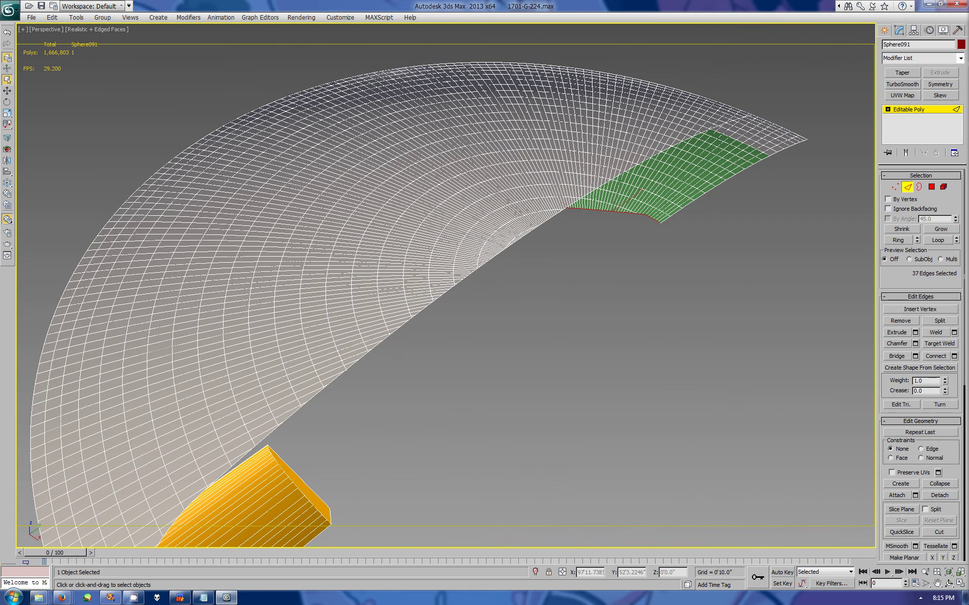
{"action": "right_click", "coordinate": [533, 229]}
{"action": "key", "text": "z"}
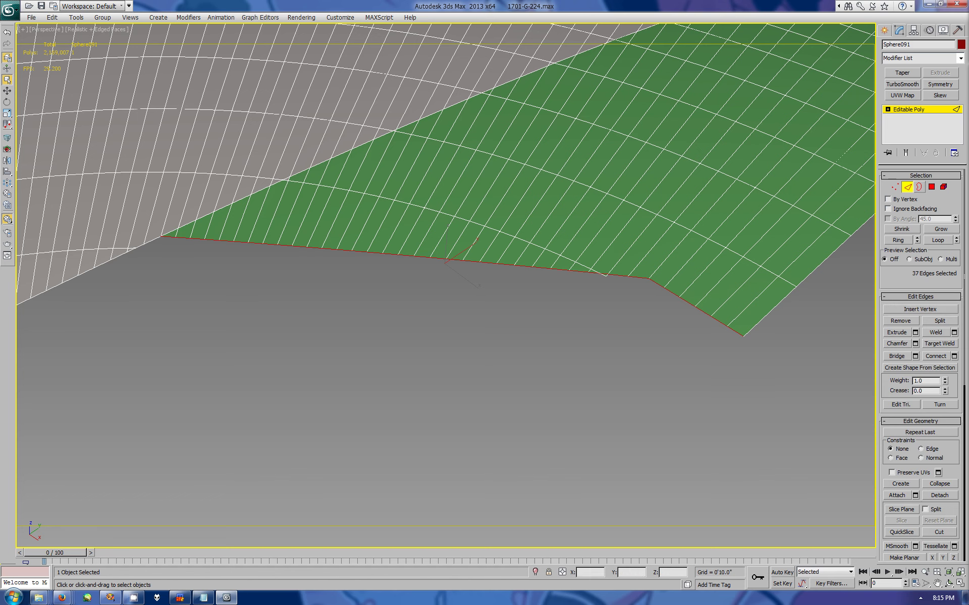
Step: Pull the open border edges down into a wall, undoing a spiked attempt
{"action": "key", "text": "4"}
{"action": "key", "text": "2"}
{"action": "key", "text": "w"}
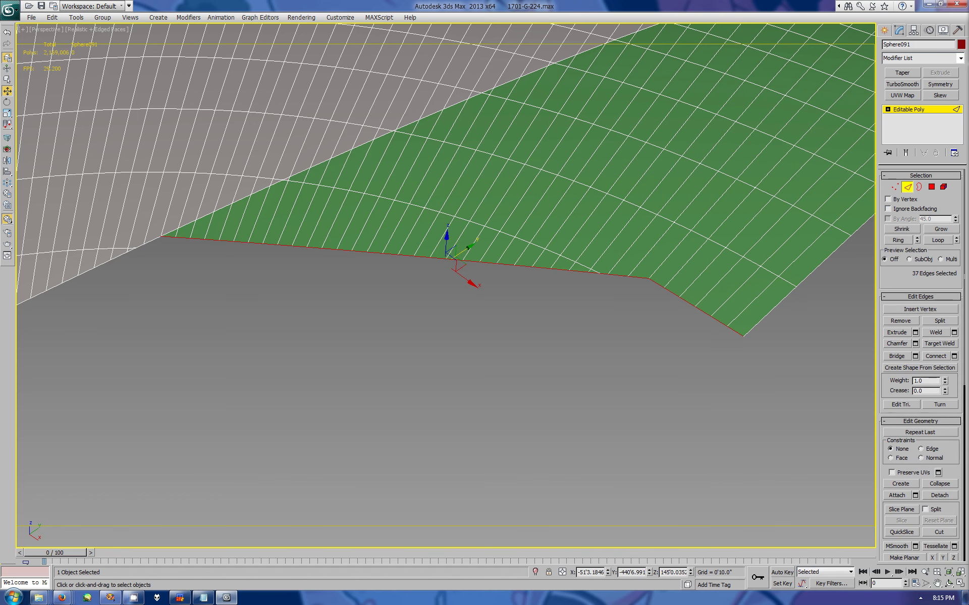
{"action": "left_click_drag", "start_coordinate": [456, 260], "coordinate": [444, 341], "text": "shift"}
{"action": "key", "text": "alt+w"}
{"action": "left_click_drag", "start_coordinate": [664, 428], "coordinate": [666, 444]}
{"action": "key", "text": "ctrl+z"}
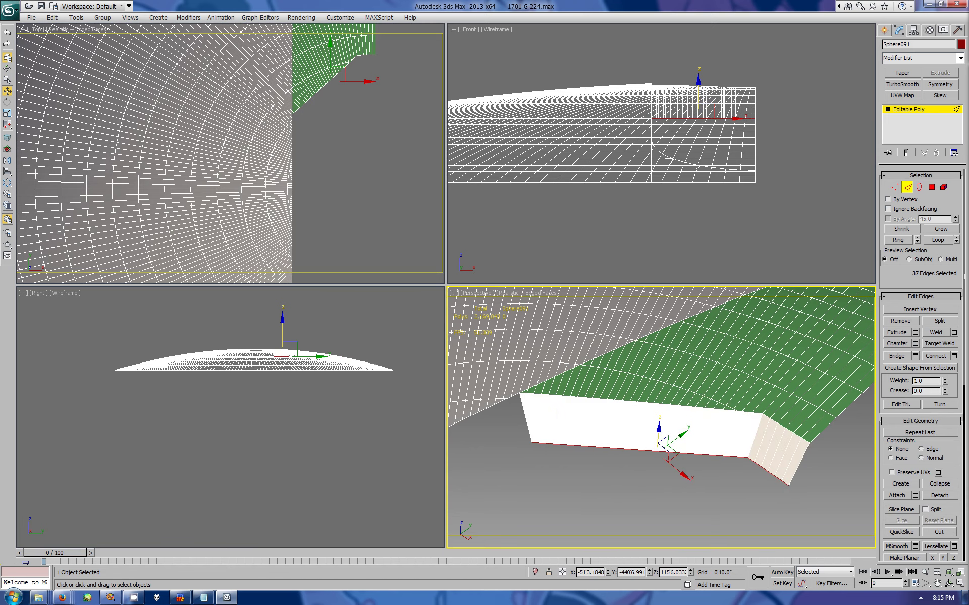
Step: Orbit the Perspective view, then undo the wall so the other ship parts reappear
{"action": "key", "text": "alt+w"}
{"action": "middle_click_drag", "start_coordinate": [444, 287], "coordinate": [505, 283], "text": "alt"}
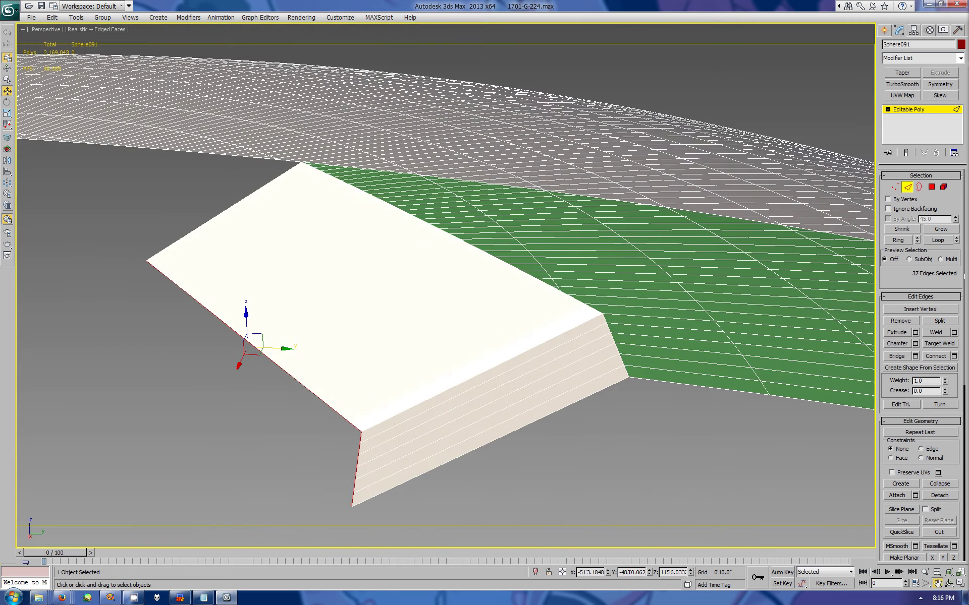
{"action": "scroll", "coordinate": [147, 151], "scroll_direction": "up", "scroll_amount": 5}
{"action": "scroll", "coordinate": [443, 289], "scroll_direction": "down", "scroll_amount": 5}
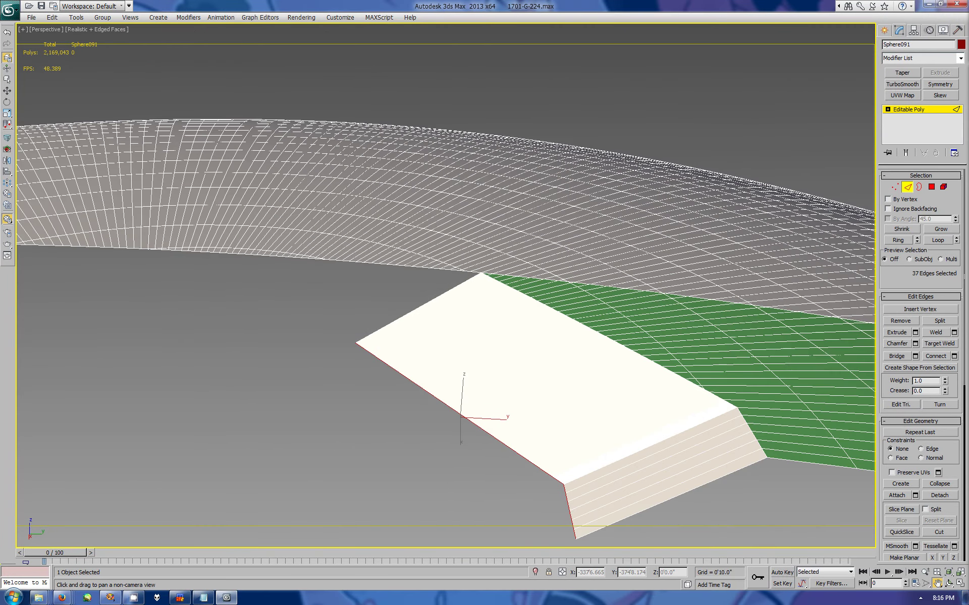
{"action": "key", "text": "ctrl+z"}
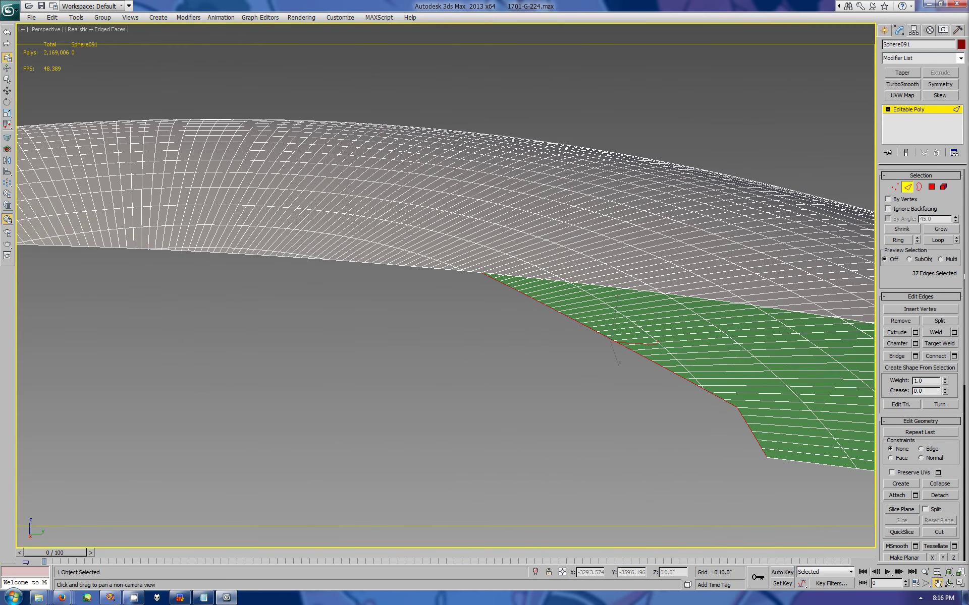
{"action": "key", "text": "ctrl+z"}
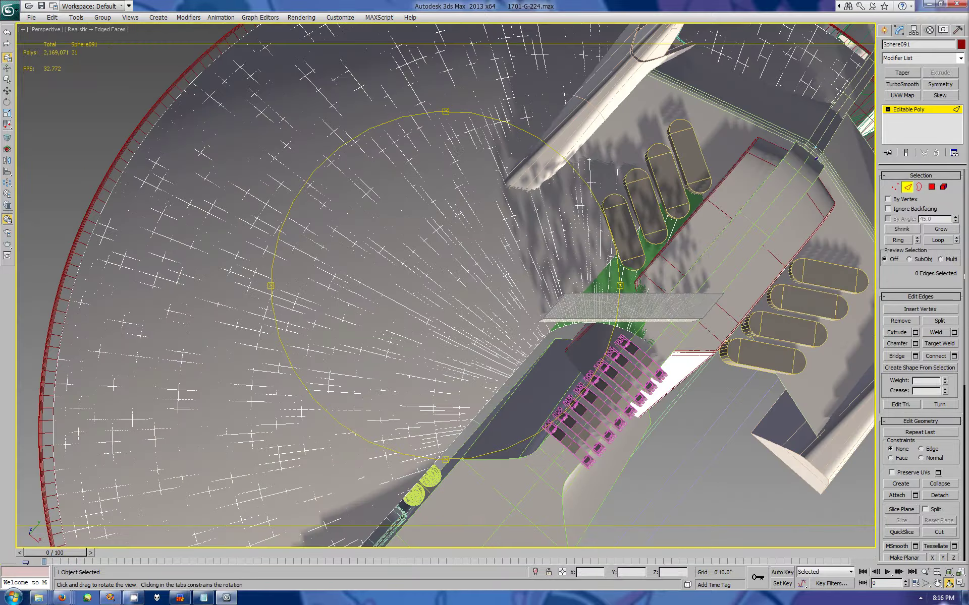
Step: Isolate the dome in top view and cut an edge along the box's diagonal
{"action": "key", "text": "alt+w"}
{"action": "key", "text": "alt+w"}
{"action": "scroll", "coordinate": [671, 152], "scroll_direction": "up", "scroll_amount": 4}
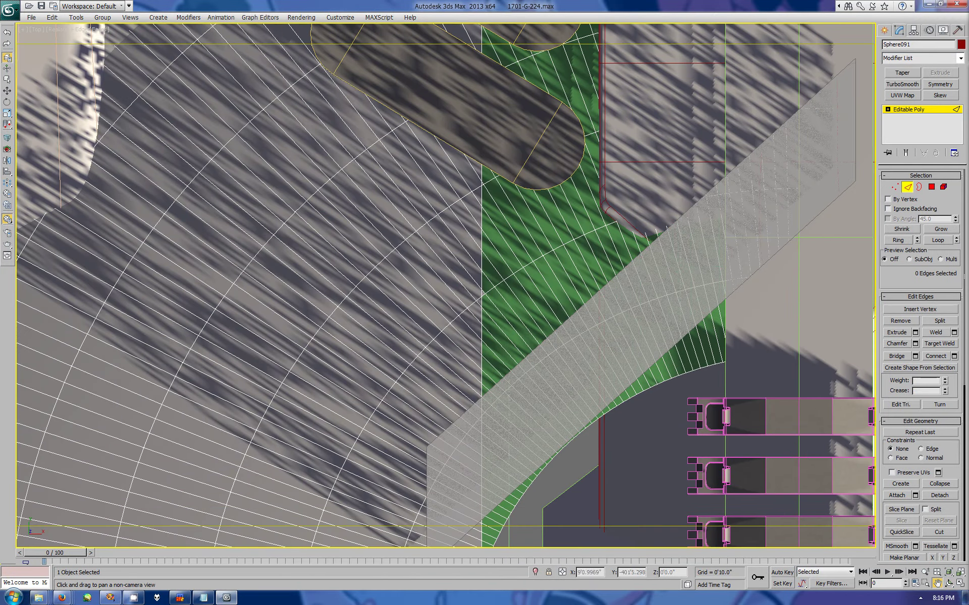
{"action": "key", "text": "ctrl+z"}
{"action": "key", "text": "ctrl+z"}
{"action": "key", "text": "ctrl+z"}
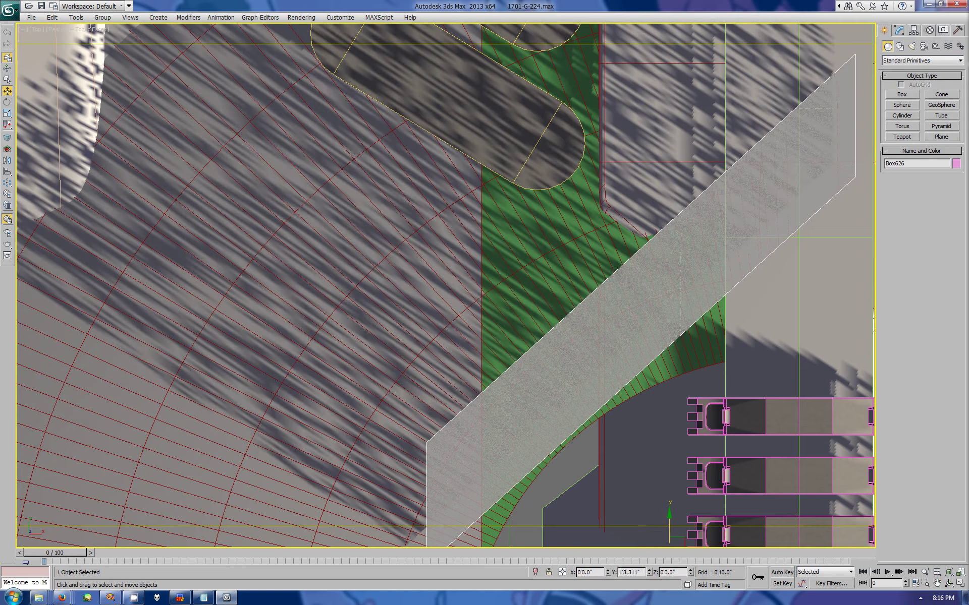
{"action": "key", "text": "z"}
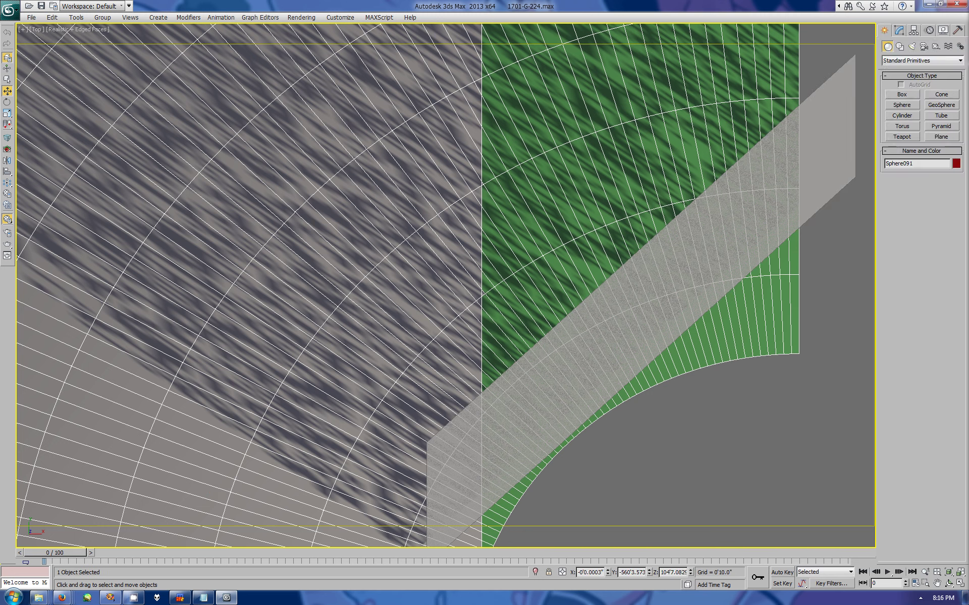
{"action": "key", "text": "alt+c"}
{"action": "left_click", "coordinate": [799, 100]}
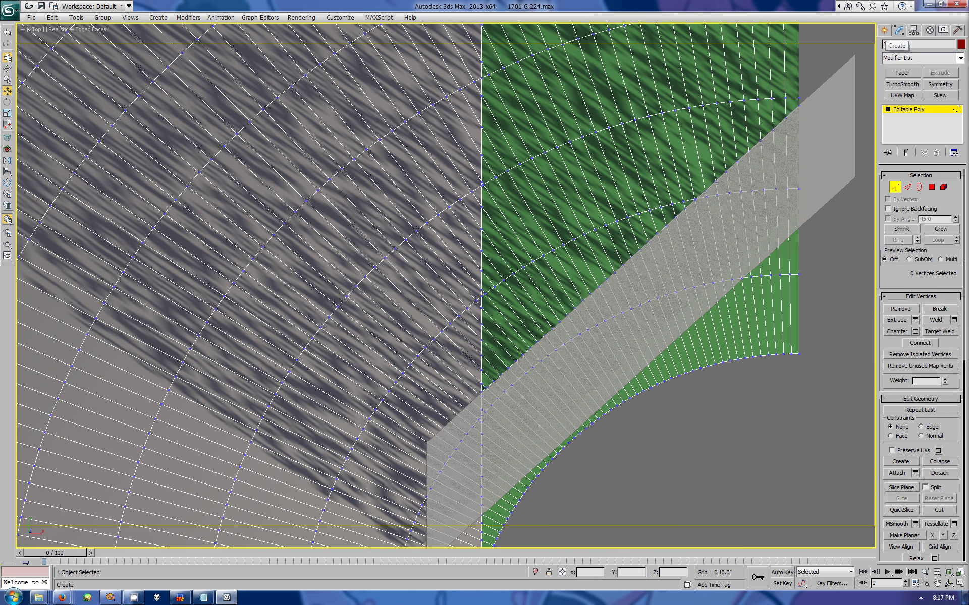
Step: Delete the dome polygons lying beyond the diagonal cut
{"action": "key", "text": "4"}
{"action": "left_click_drag", "start_coordinate": [831, 335], "coordinate": [762, 444]}
{"action": "key", "text": "Delete"}
{"action": "left_click_drag", "start_coordinate": [727, 256], "coordinate": [714, 480]}
{"action": "key", "text": "Delete"}
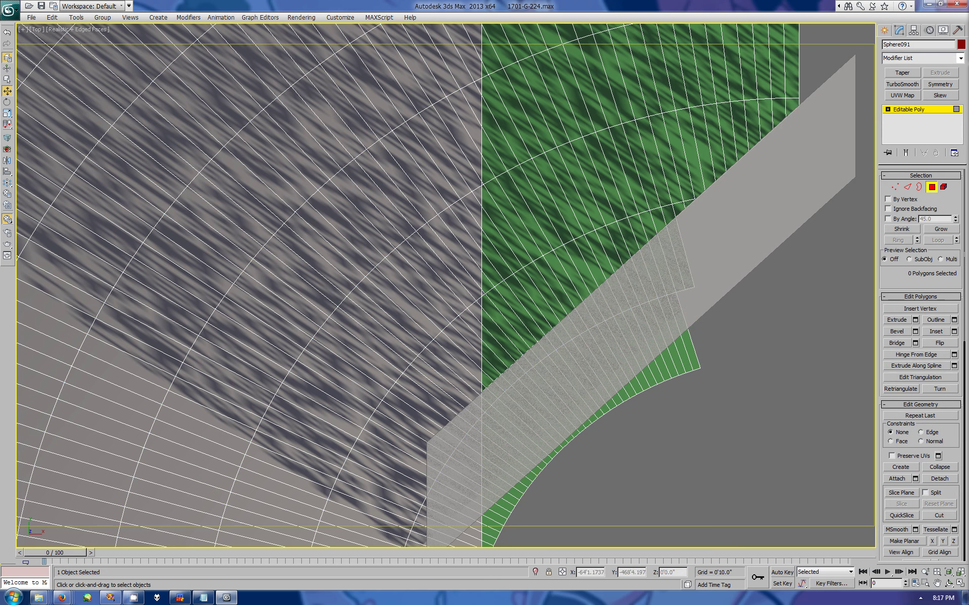
Step: Refine a polygon selection of strips near the diagonal and delete them
{"action": "left_click_drag", "start_coordinate": [581, 167], "coordinate": [631, 312], "text": "ctrl"}
{"action": "left_click_drag", "start_coordinate": [494, 282], "coordinate": [535, 353], "text": "ctrl"}
{"action": "left_click_drag", "start_coordinate": [519, 444], "coordinate": [573, 499], "text": "ctrl"}
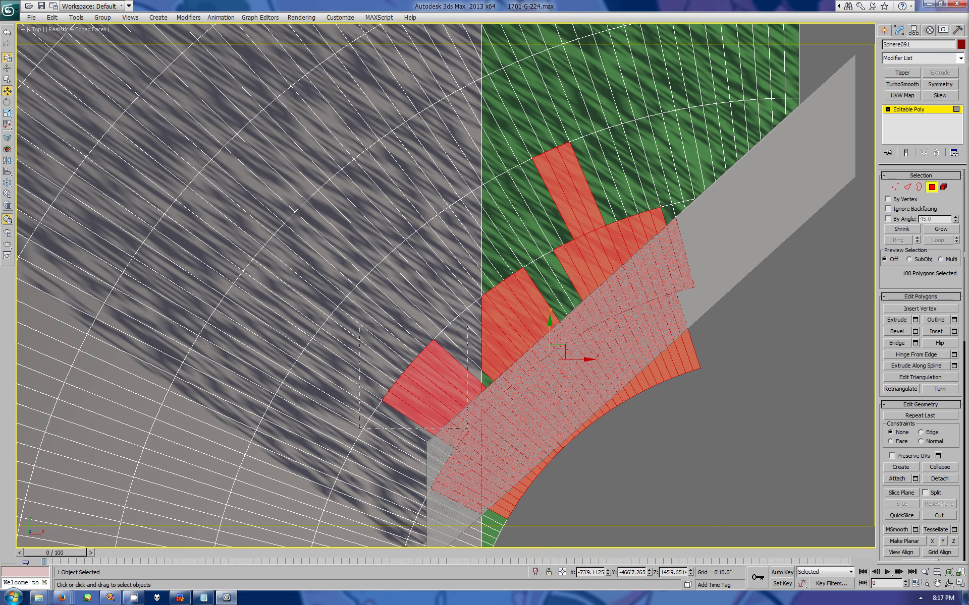
{"action": "left_click_drag", "start_coordinate": [359, 325], "coordinate": [463, 411], "text": "alt"}
{"action": "left_click_drag", "start_coordinate": [501, 148], "coordinate": [656, 229], "text": "alt"}
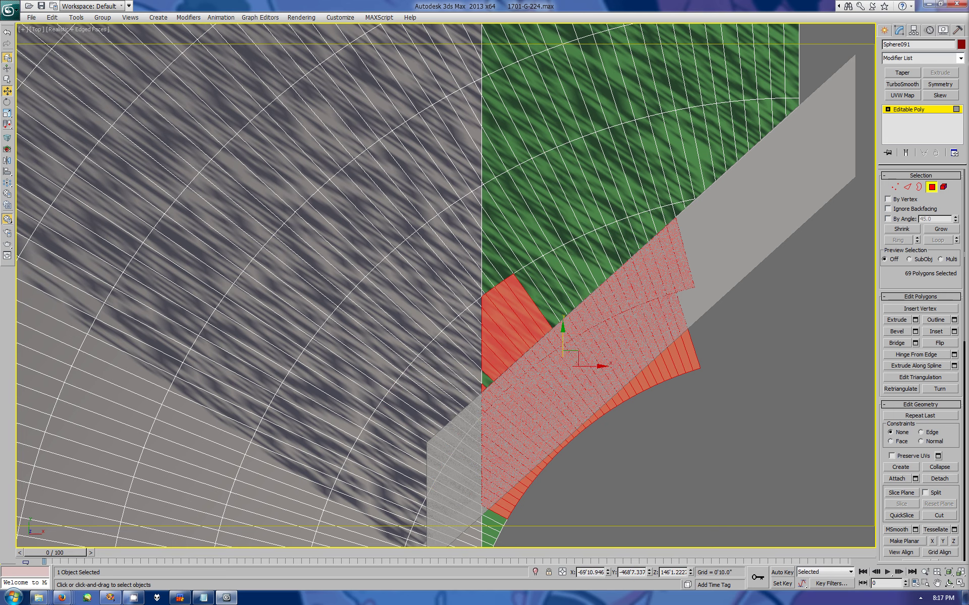
{"action": "left_click_drag", "start_coordinate": [484, 273], "coordinate": [552, 363], "text": "alt"}
{"action": "key", "text": "Delete"}
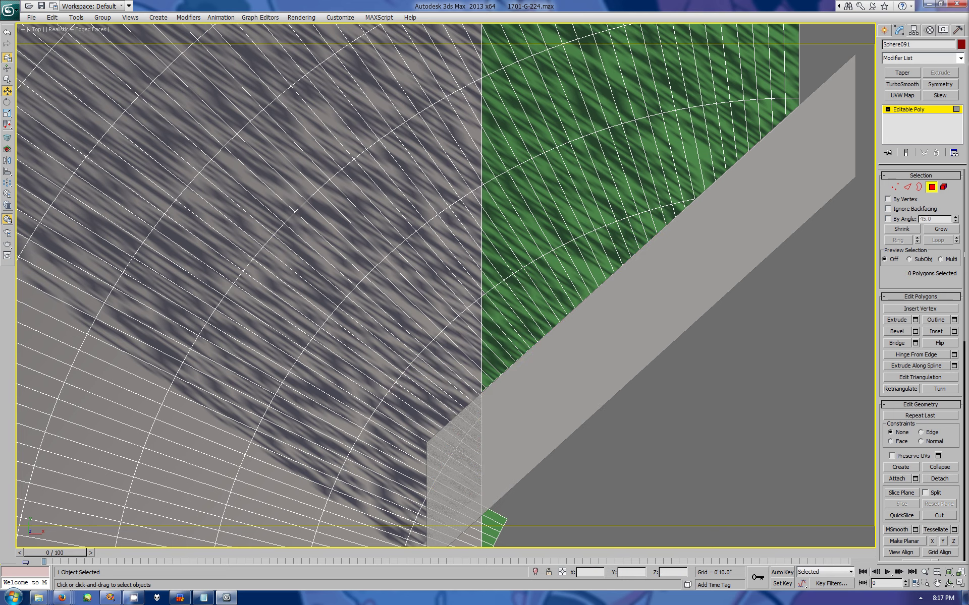
Step: Delete the leftover sliver polygon and the small four-polygon strip
{"action": "scroll", "coordinate": [575, 360], "scroll_direction": "up", "scroll_amount": 2}
{"action": "left_click", "coordinate": [578, 354]}
{"action": "key", "text": "Delete"}
{"action": "left_click", "coordinate": [575, 361]}
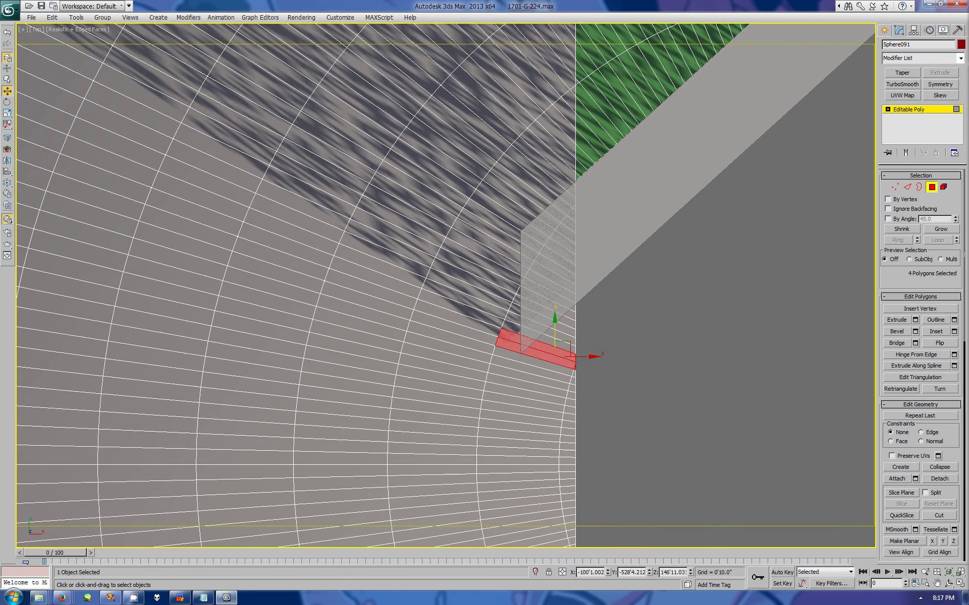
{"action": "key", "text": "Delete"}
Step: Shift-move the 37 boundary edges down in Z to extend the saucer border
{"action": "key", "text": "ctrl+w"}
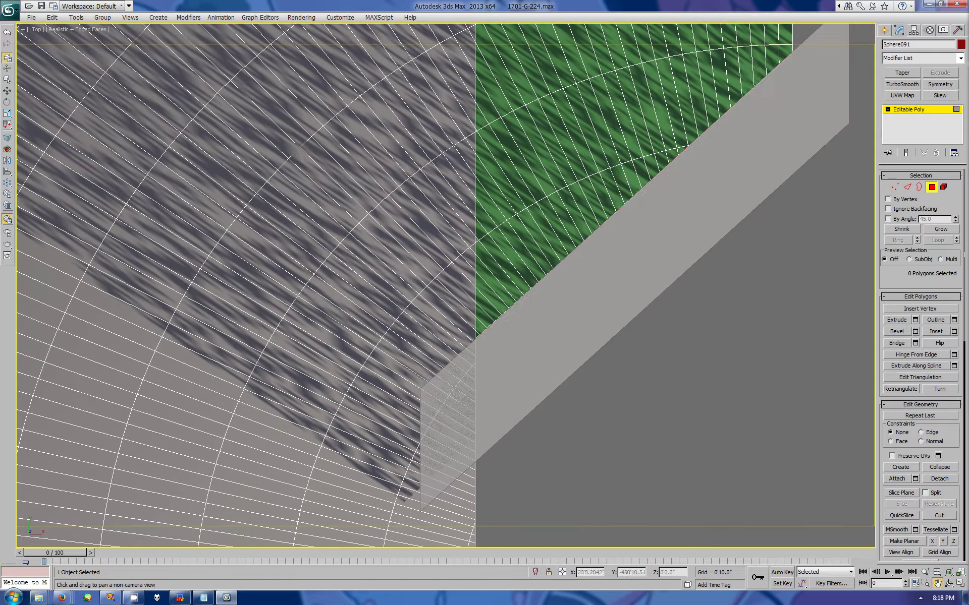
{"action": "key", "text": "2"}
{"action": "left_click_drag", "start_coordinate": [625, 94], "coordinate": [712, 146]}
{"action": "key", "text": "shift+z"}
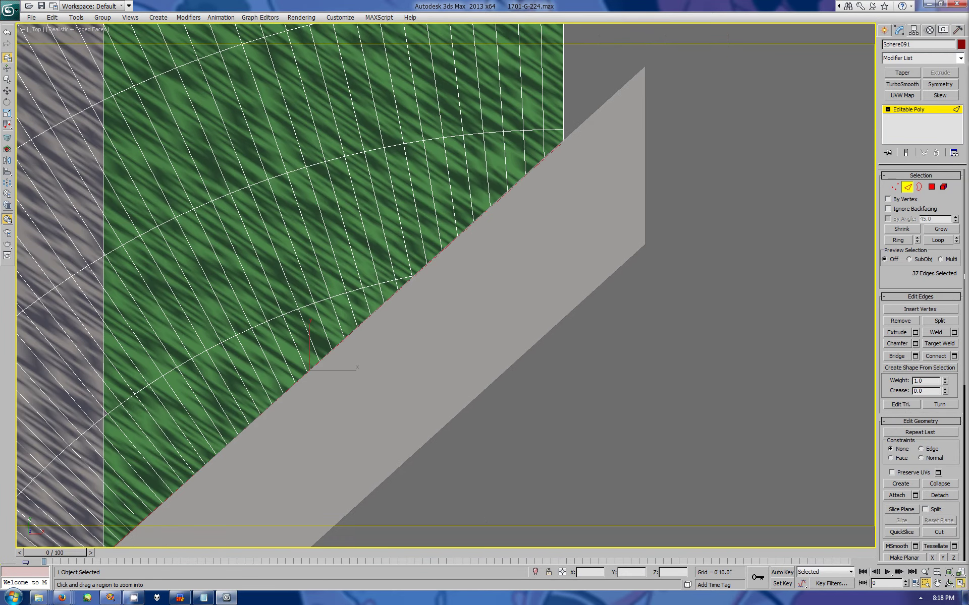
{"action": "key", "text": "alt+w"}
{"action": "key", "text": "alt+w"}
{"action": "key", "text": "w"}
{"action": "left_click_drag", "start_coordinate": [638, 275], "coordinate": [628, 308], "text": "shift"}
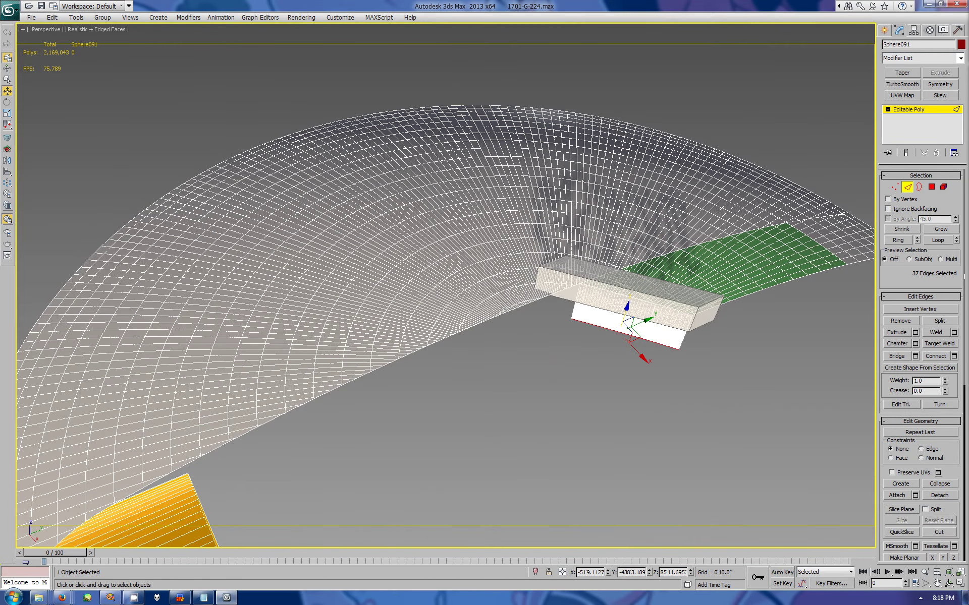
Step: Shift-extrude the selected edges into new polygons at the orange section's end
{"action": "key", "text": "alt+w"}
{"action": "left_click_drag", "start_coordinate": [697, 146], "coordinate": [698, 116]}
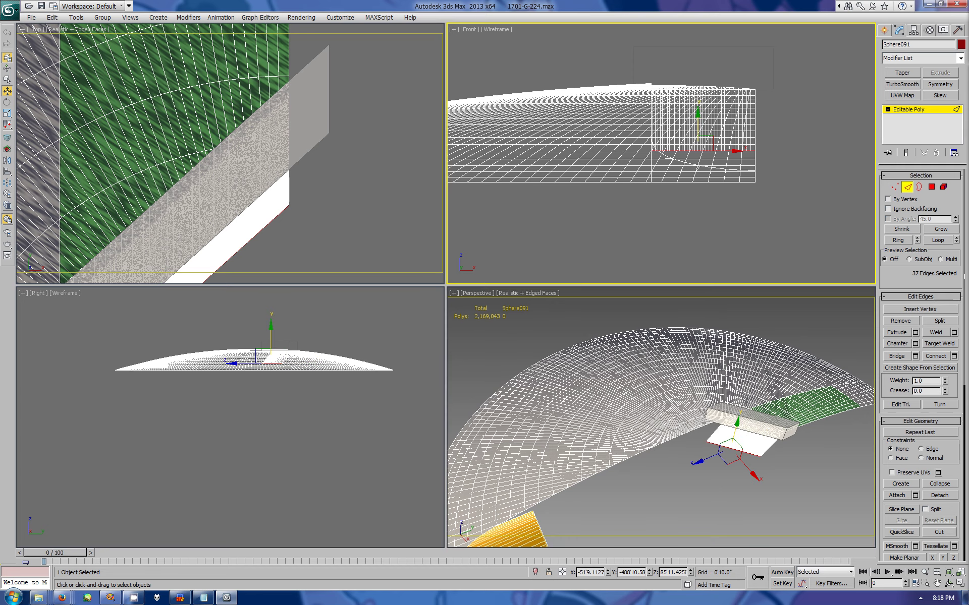
{"action": "key", "text": "ctrl+r"}
{"action": "key", "text": "alt+w"}
{"action": "key", "text": "alt+w"}
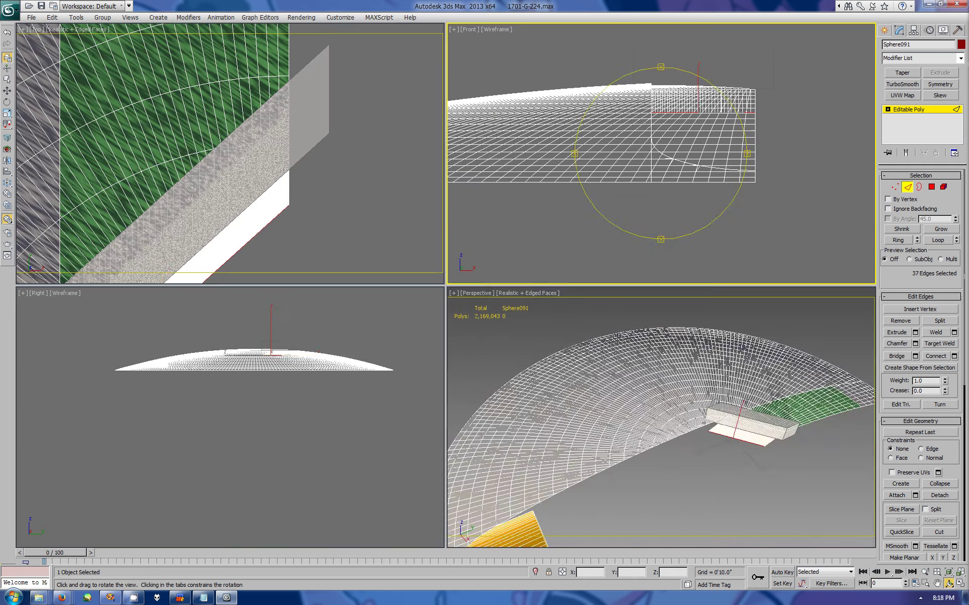
{"action": "left_click_drag", "start_coordinate": [656, 403], "coordinate": [656, 383]}
{"action": "key", "text": "w"}
{"action": "left_click", "coordinate": [649, 472], "text": "ctrl"}
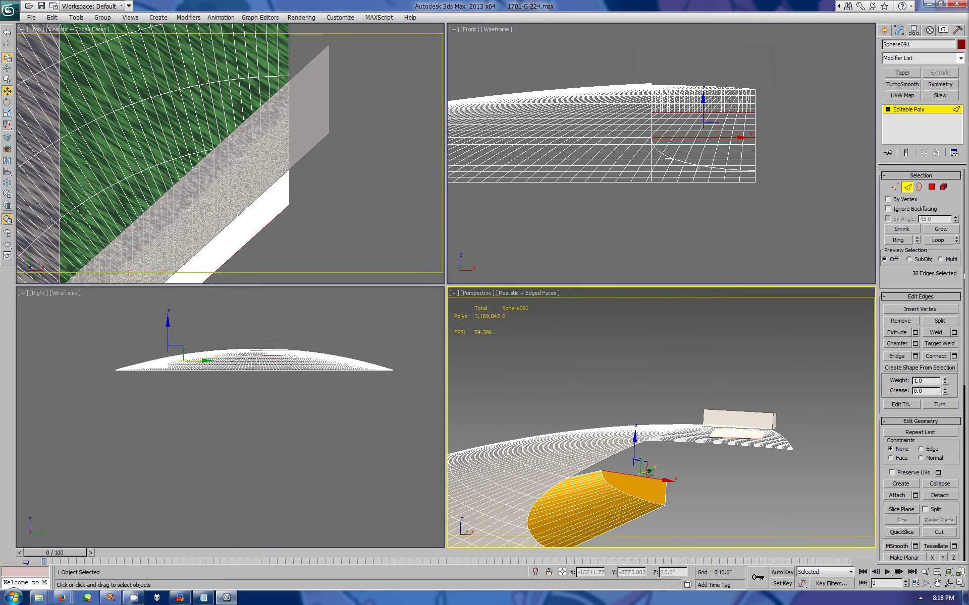
{"action": "key", "text": "alt+w"}
{"action": "middle_click_drag", "start_coordinate": [454, 353], "coordinate": [444, 323], "text": "alt"}
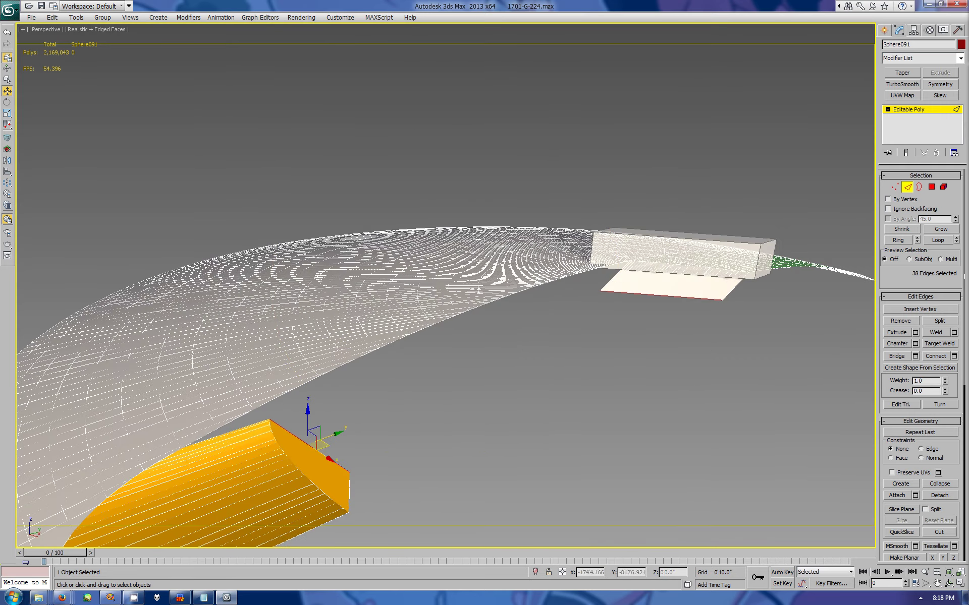
{"action": "mouse_move", "coordinate": [308, 432]}
{"action": "left_mouse_down", "text": "shift"}
{"action": "mouse_move", "coordinate": [314, 410]}
{"action": "mouse_move", "coordinate": [392, 401]}
{"action": "mouse_move", "coordinate": [422, 357]}
{"action": "left_mouse_up", "text": "shift"}
Step: Select the edge loop at the box end and bridge it into a solid plate
{"action": "key", "text": "alt+w"}
{"action": "left_click", "coordinate": [767, 418]}
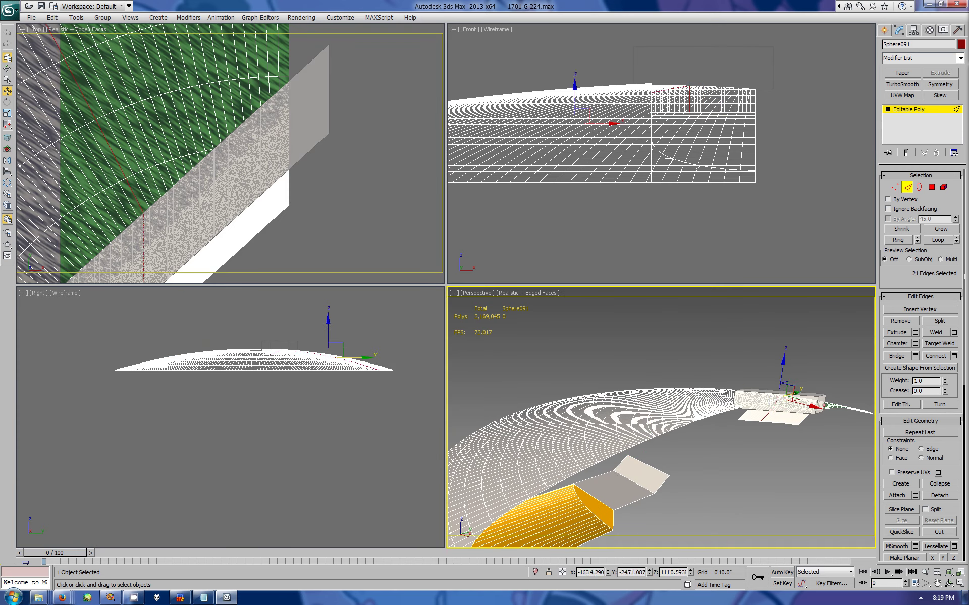
{"action": "key", "text": "alt+l"}
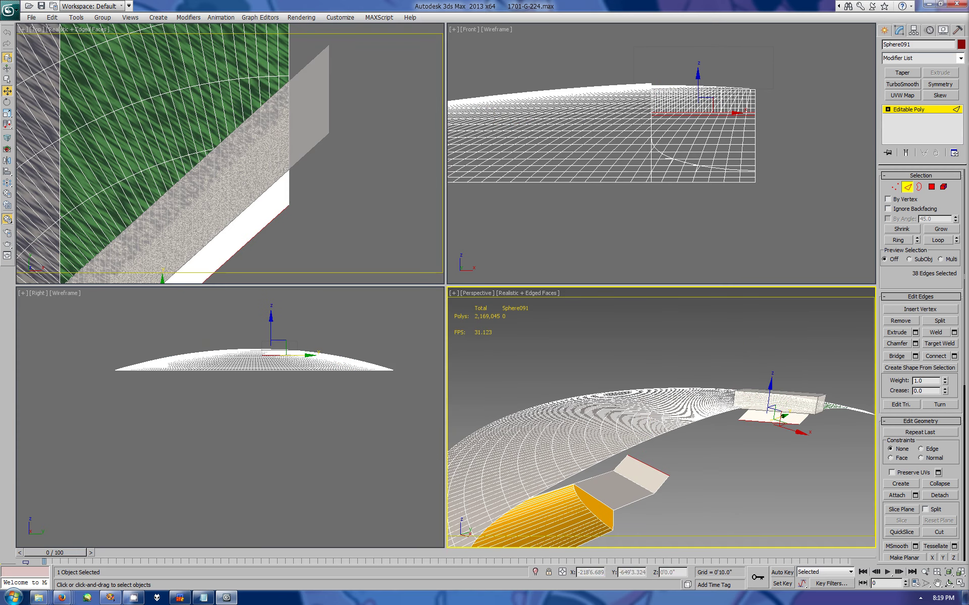
{"action": "key", "text": "z"}
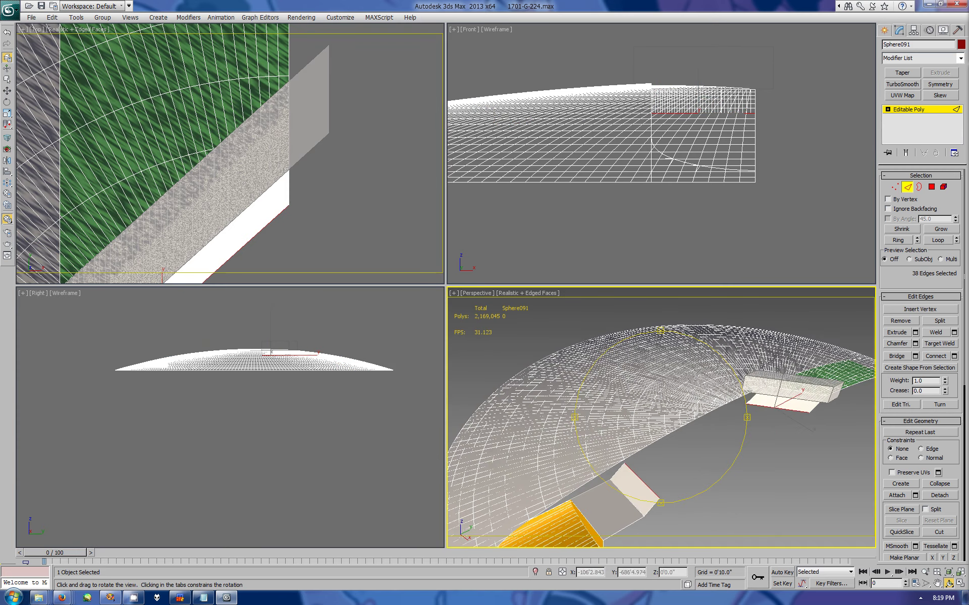
{"action": "key", "text": "alt+w"}
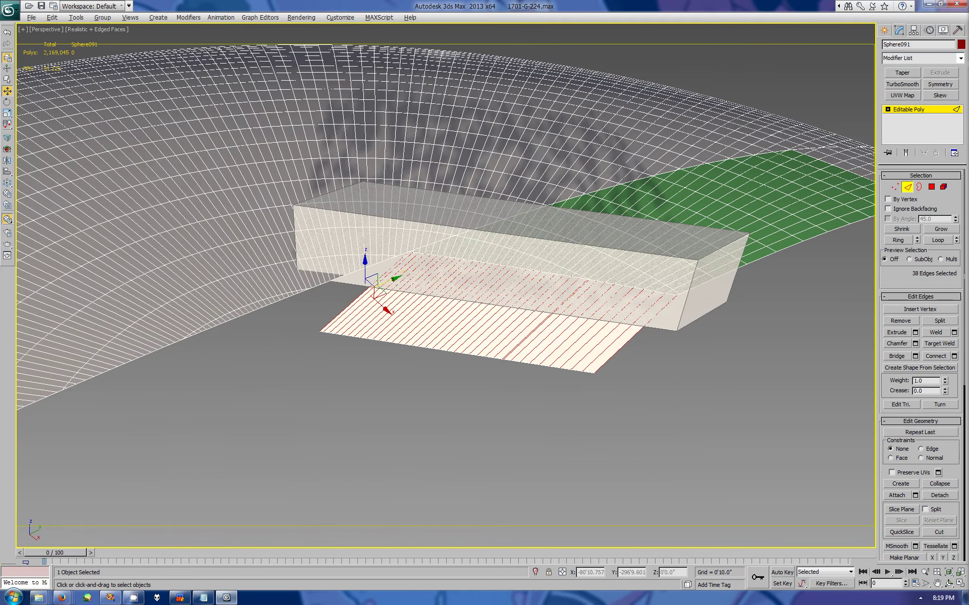
{"action": "left_click", "coordinate": [897, 356]}
Step: Cap the strip's open border with a single face
{"action": "scroll", "coordinate": [445, 277], "scroll_direction": "down", "scroll_amount": 5}
{"action": "middle_click_drag", "start_coordinate": [446, 277], "coordinate": [303, 287], "text": "alt"}
{"action": "key", "text": "3"}
{"action": "left_click", "coordinate": [429, 263]}
{"action": "left_click", "coordinate": [939, 320]}
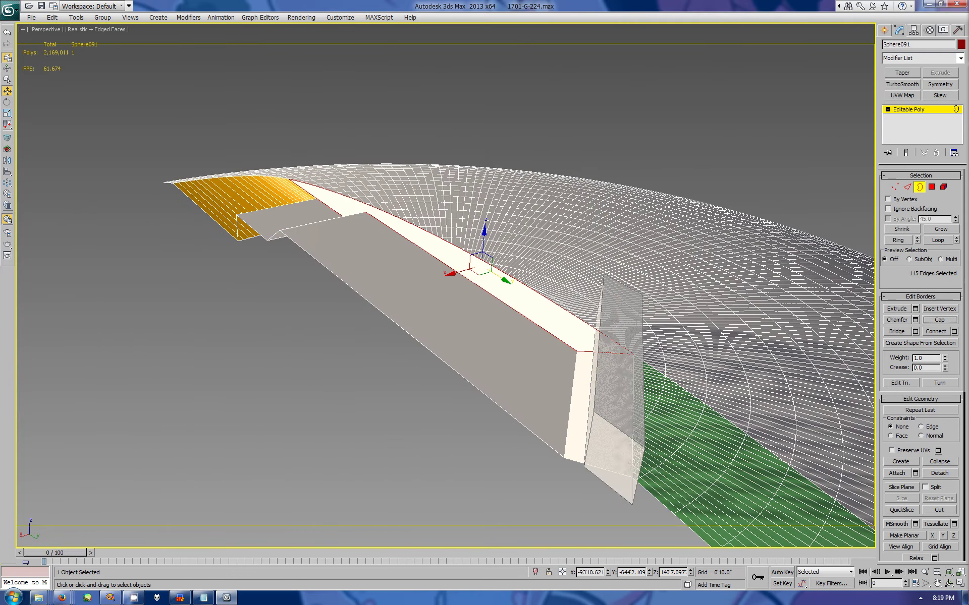
Step: Clear the polygon selection, leave sub-object mode and deselect the dome
{"action": "key", "text": "shift+z"}
{"action": "key", "text": "4"}
{"action": "scroll", "coordinate": [921, 353], "scroll_direction": "down", "scroll_amount": 5}
{"action": "left_click", "coordinate": [901, 467]}
{"action": "key", "text": "ctrl+d"}
{"action": "key", "text": "ctrl+b"}
{"action": "key", "text": "ctrl+d"}
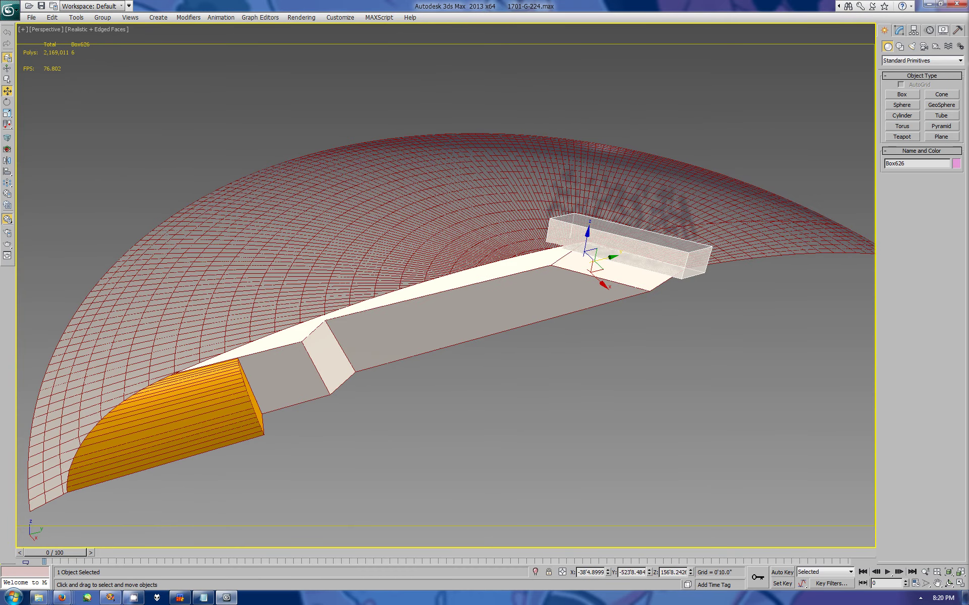
Step: Unhide all the ship parts from the Display panel
{"action": "left_click", "coordinate": [943, 29]}
{"action": "left_click", "coordinate": [921, 327]}
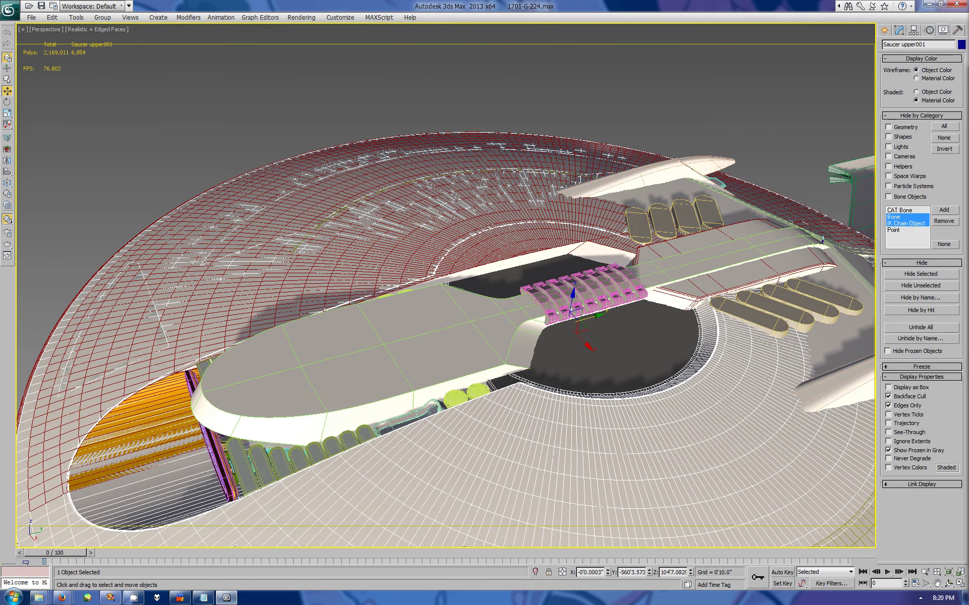
{"action": "left_click", "coordinate": [585, 293]}
{"action": "middle_click_drag", "start_coordinate": [484, 303], "coordinate": [485, 202], "text": "alt"}
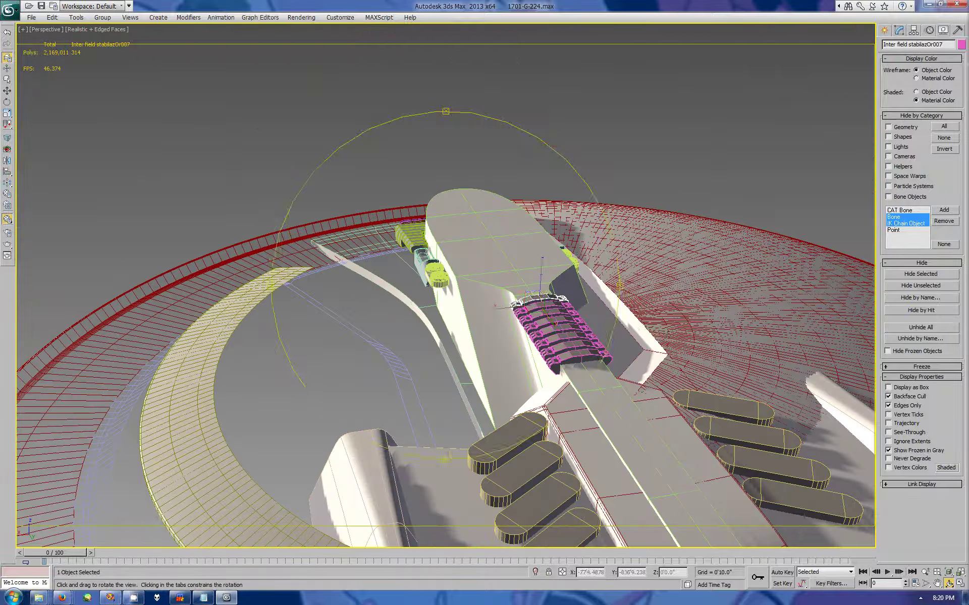
Step: Reselect Sphere091 and add a Symmetry modifier on X with Flip
{"action": "key", "text": "w"}
{"action": "left_click", "coordinate": [706, 303]}
{"action": "left_click", "coordinate": [898, 30]}
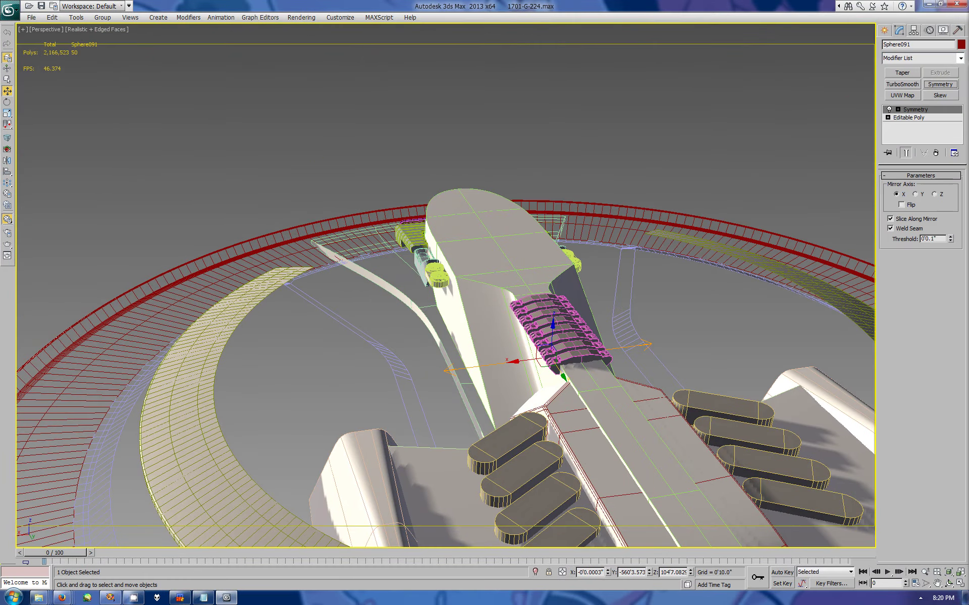
{"action": "left_click", "coordinate": [915, 110]}
{"action": "middle_click_drag", "start_coordinate": [444, 283], "coordinate": [444, 201], "text": "alt"}
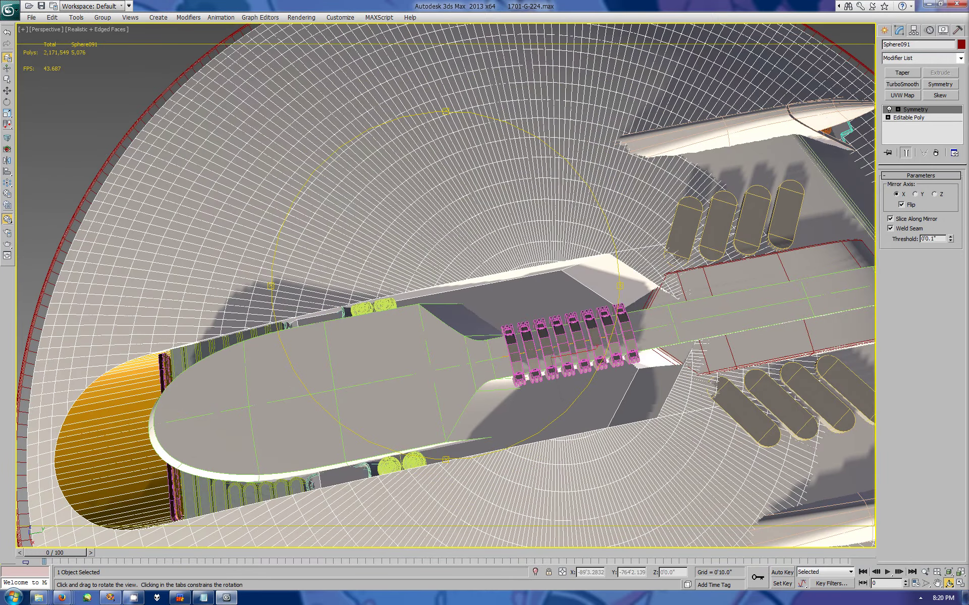
{"action": "middle_click_drag", "start_coordinate": [444, 283], "coordinate": [444, 202], "text": "alt"}
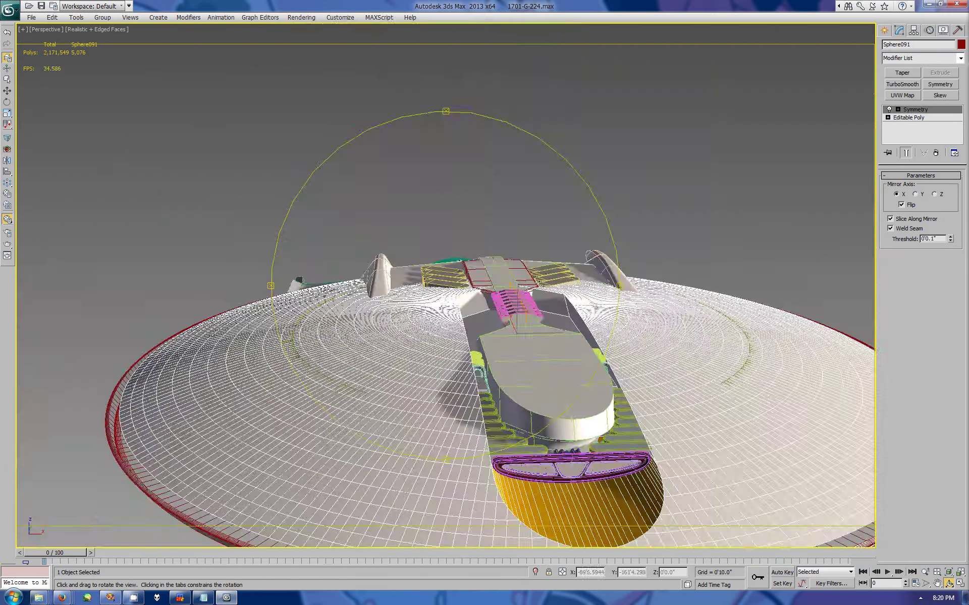
{"action": "middle_click_drag", "start_coordinate": [444, 282], "coordinate": [444, 242], "text": "alt"}
{"action": "scroll", "coordinate": [152, 354], "scroll_direction": "up", "scroll_amount": 3}
Step: Return to the dome's Editable Poly base in Polygon mode
{"action": "left_click", "coordinate": [908, 117]}
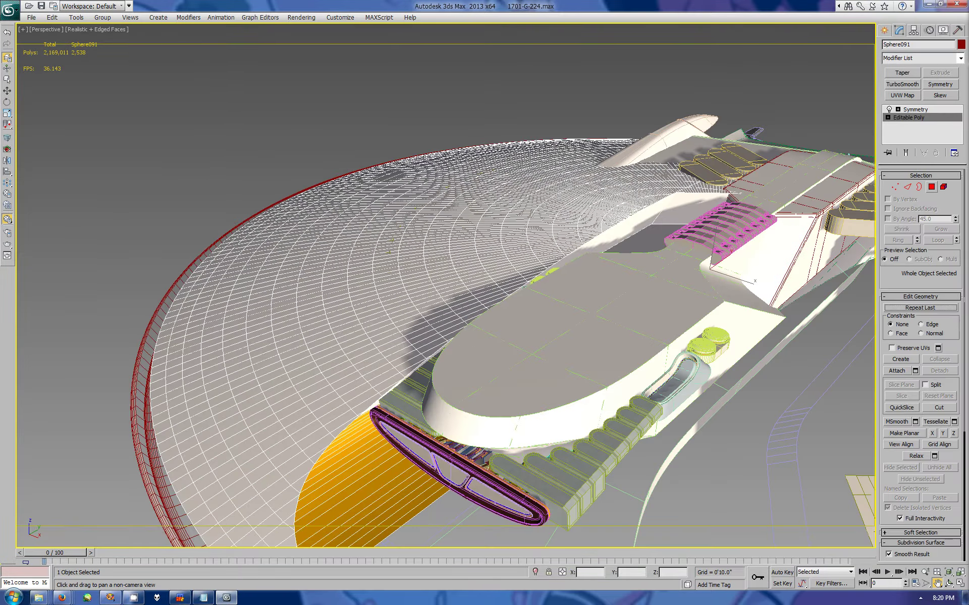
{"action": "key", "text": "4"}
{"action": "scroll", "coordinate": [444, 285], "scroll_direction": "up", "scroll_amount": 10}
{"action": "middle_click_drag", "start_coordinate": [444, 283], "coordinate": [454, 262], "text": "alt"}
Step: Start selecting polygons on the hull box's side in Polygon mode
{"action": "left_click_drag", "start_coordinate": [444, 282], "coordinate": [444, 202]}
{"action": "key", "text": "w"}
{"action": "key", "text": "1"}
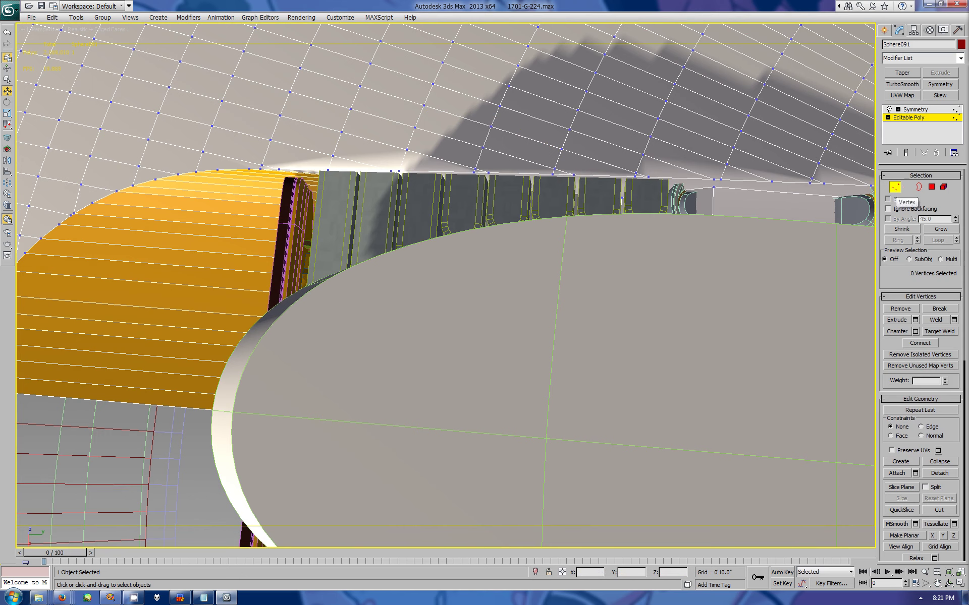
{"action": "key", "text": "4"}
{"action": "left_click", "coordinate": [683, 202]}
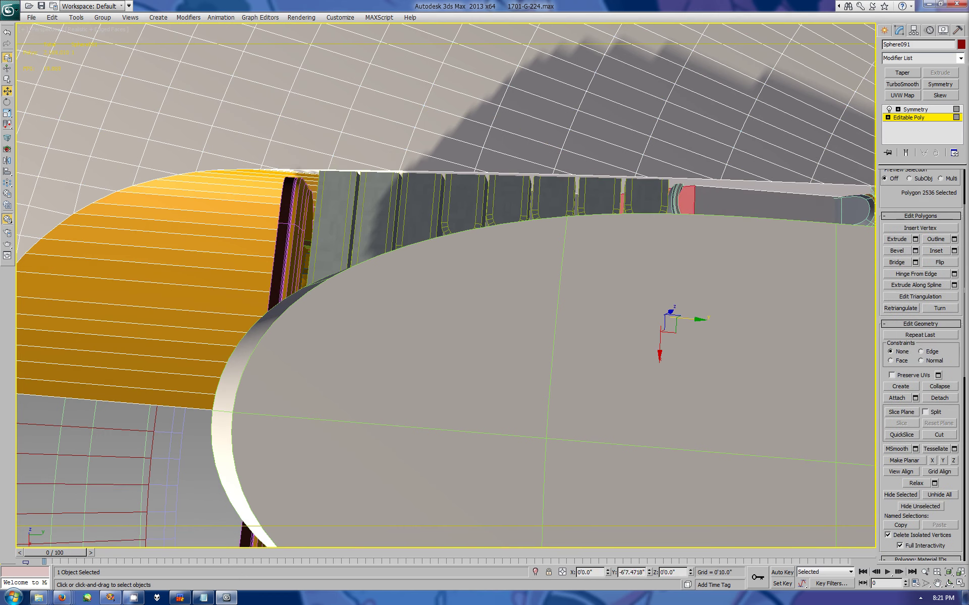
{"action": "key", "text": "ctrl+r"}
{"action": "left_click_drag", "start_coordinate": [443, 282], "coordinate": [444, 201]}
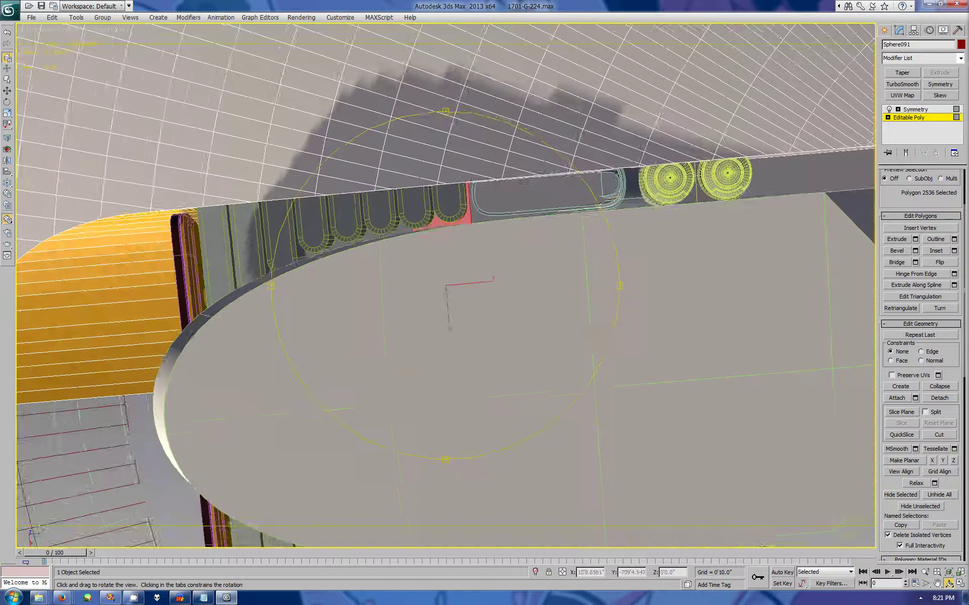
{"action": "left_click_drag", "start_coordinate": [444, 282], "coordinate": [444, 202]}
{"action": "left_click", "coordinate": [486, 259]}
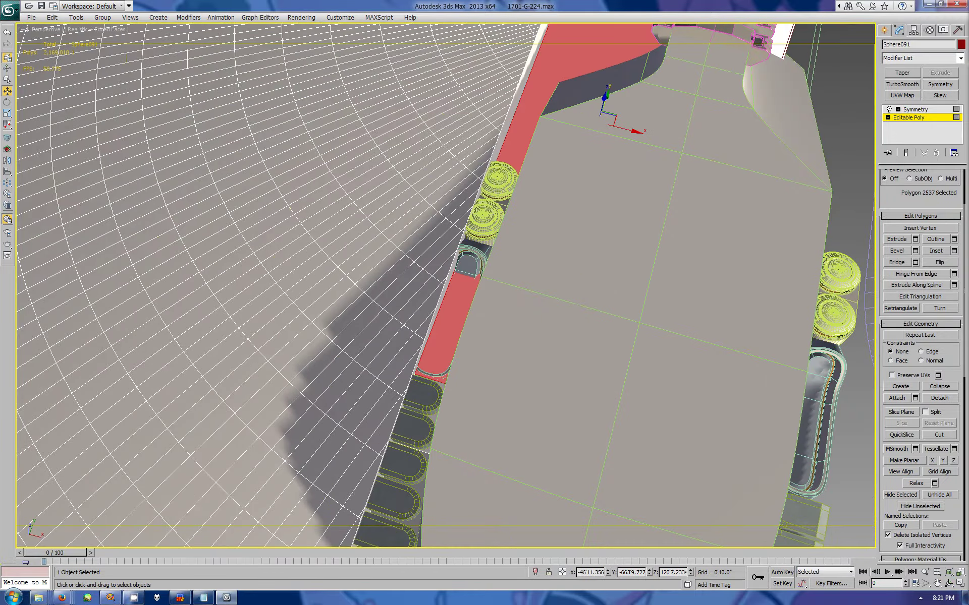
Step: Extend the selection across the side strip and give it Material ID 2
{"action": "left_click_drag", "start_coordinate": [486, 260], "coordinate": [505, 202]}
{"action": "left_click_drag", "start_coordinate": [444, 283], "coordinate": [504, 202]}
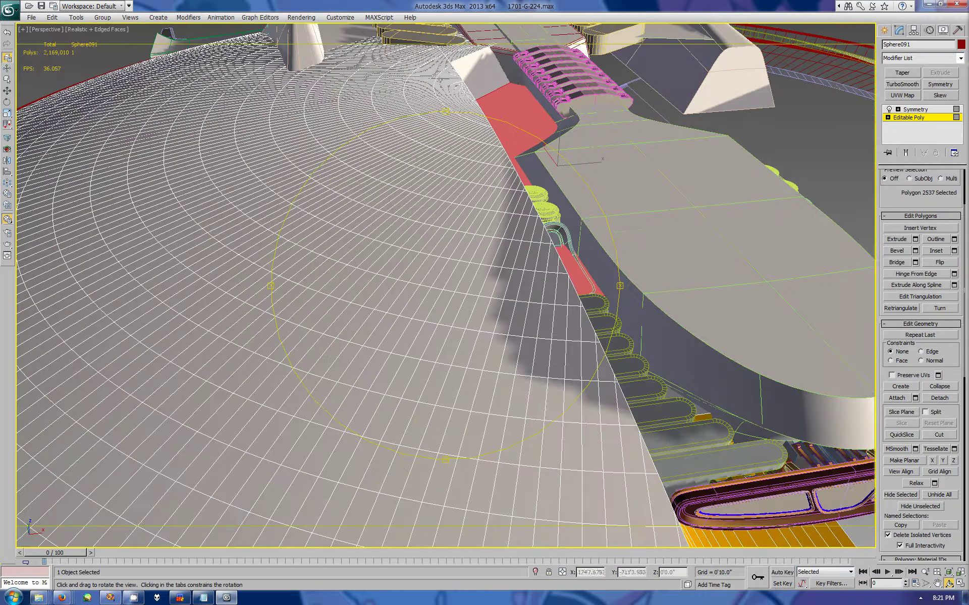
{"action": "key", "text": "w"}
{"action": "left_click", "coordinate": [702, 417]}
{"action": "scroll", "coordinate": [919, 353], "scroll_direction": "down", "scroll_amount": 5}
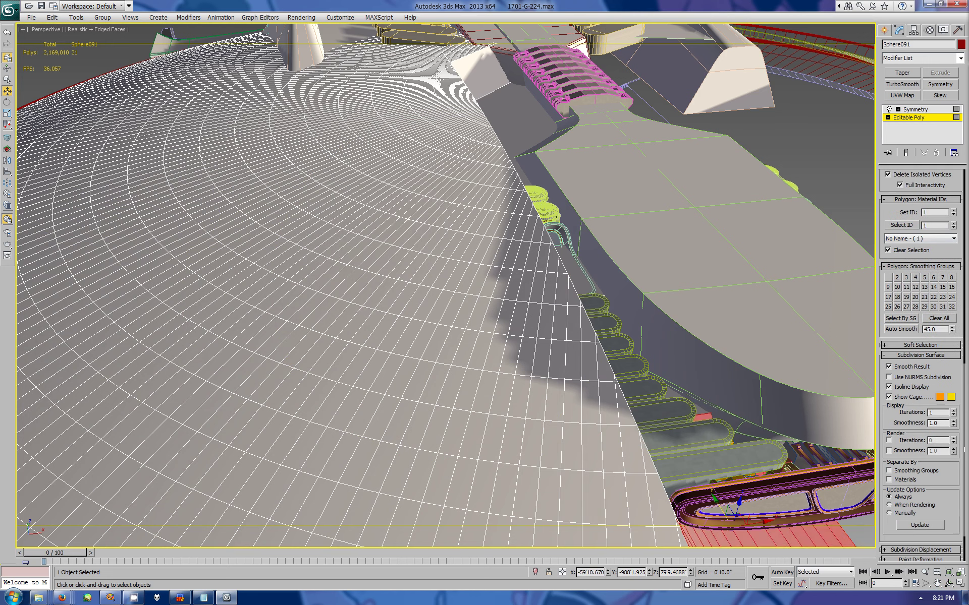
{"action": "left_click", "coordinate": [688, 404], "text": "shift"}
{"action": "mouse_move", "coordinate": [444, 282]}
{"action": "middle_mouse_down", "text": "alt"}
{"action": "mouse_move", "coordinate": [504, 227]}
{"action": "mouse_move", "coordinate": [504, 202]}
{"action": "mouse_move", "coordinate": [454, 227]}
{"action": "mouse_move", "coordinate": [505, 277]}
{"action": "middle_mouse_up", "text": "alt"}
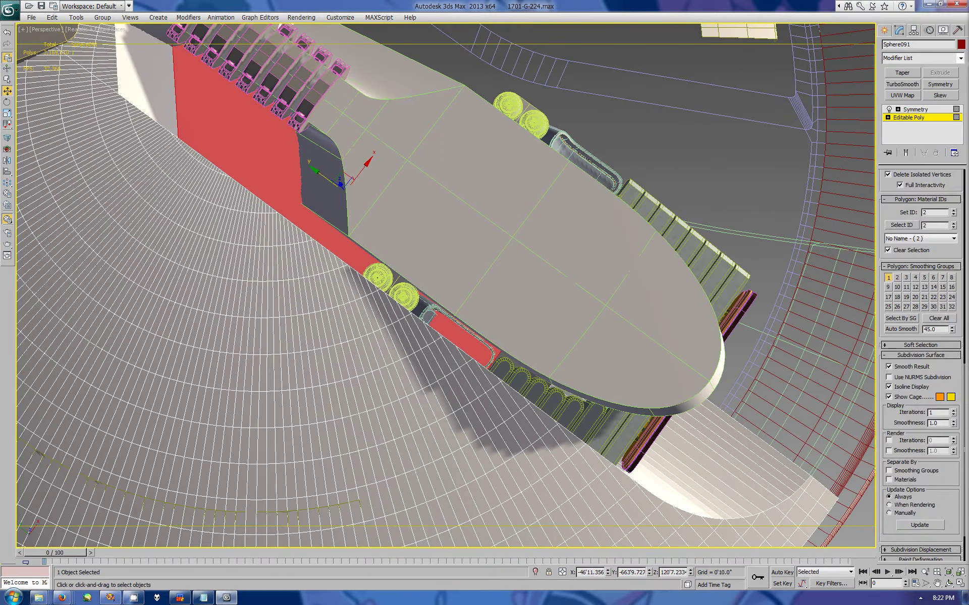
{"action": "key", "text": "ctrl+z"}
{"action": "key", "text": "alt+w"}
{"action": "key", "text": "alt+w"}
Step: Nudge Box477's selected vertices inward along X and check the fit by orbiting
{"action": "scroll", "coordinate": [446, 285], "scroll_direction": "down", "scroll_amount": 3}
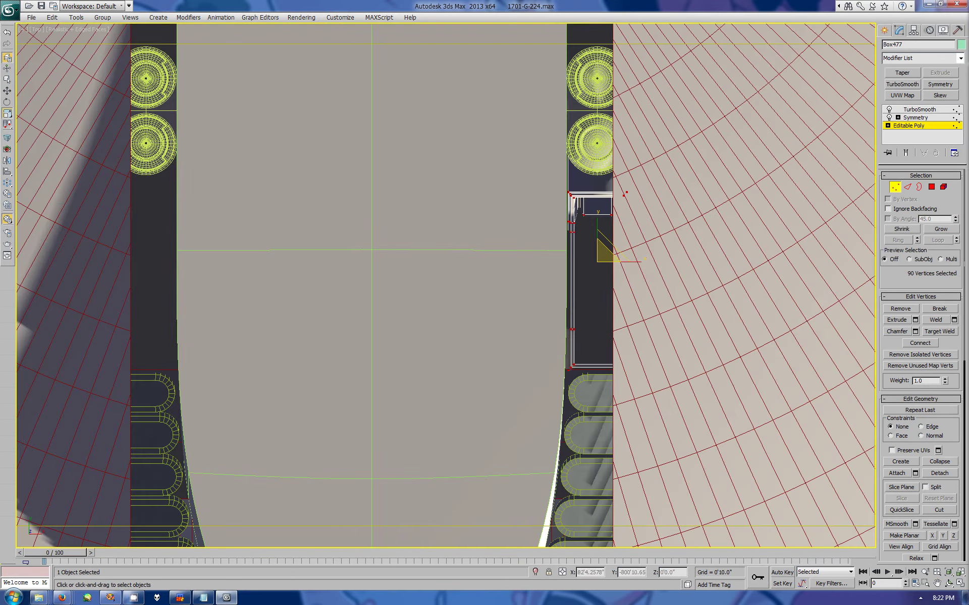
{"action": "key", "text": "w"}
{"action": "left_click_drag", "start_coordinate": [636, 262], "coordinate": [495, 378]}
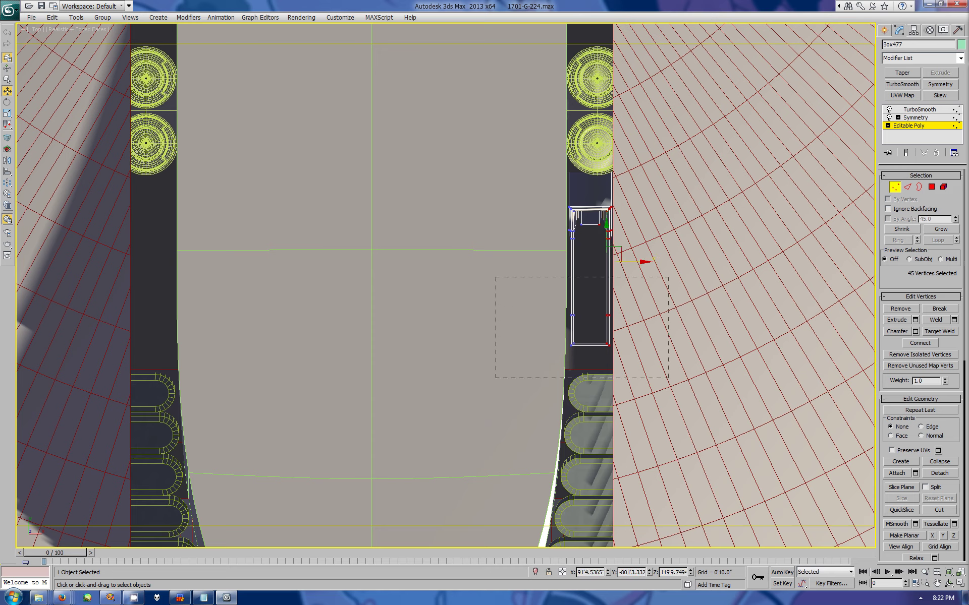
{"action": "key", "text": "alt+w"}
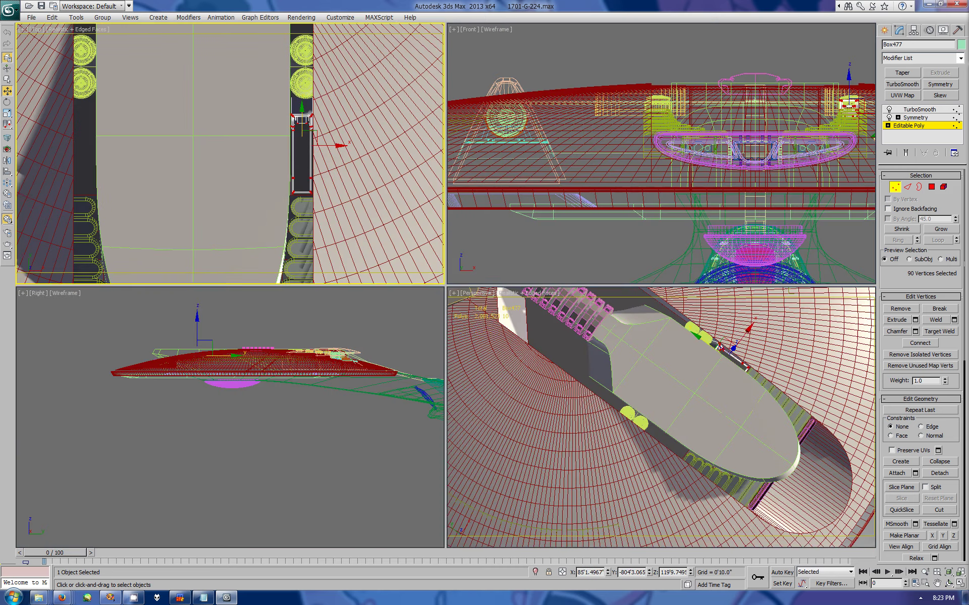
{"action": "key", "text": "z"}
{"action": "key", "text": "ctrl+r"}
{"action": "key", "text": "alt+w"}
{"action": "mouse_move", "coordinate": [470, 263]}
{"action": "left_mouse_down"}
{"action": "mouse_move", "coordinate": [452, 227]}
{"action": "mouse_move", "coordinate": [423, 236]}
{"action": "mouse_move", "coordinate": [448, 235]}
{"action": "left_mouse_up"}
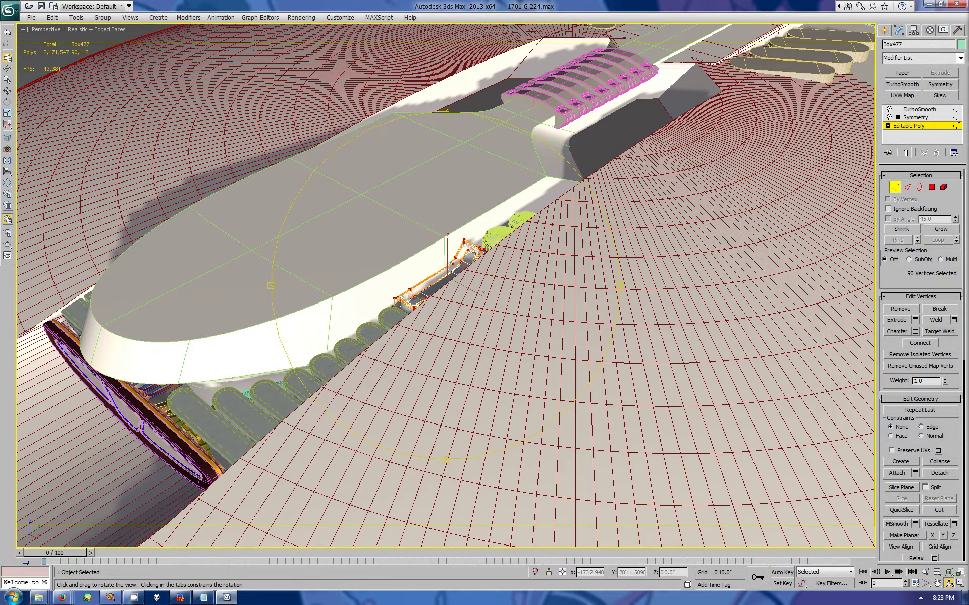
{"action": "left_click_drag", "start_coordinate": [448, 235], "coordinate": [447, 237]}
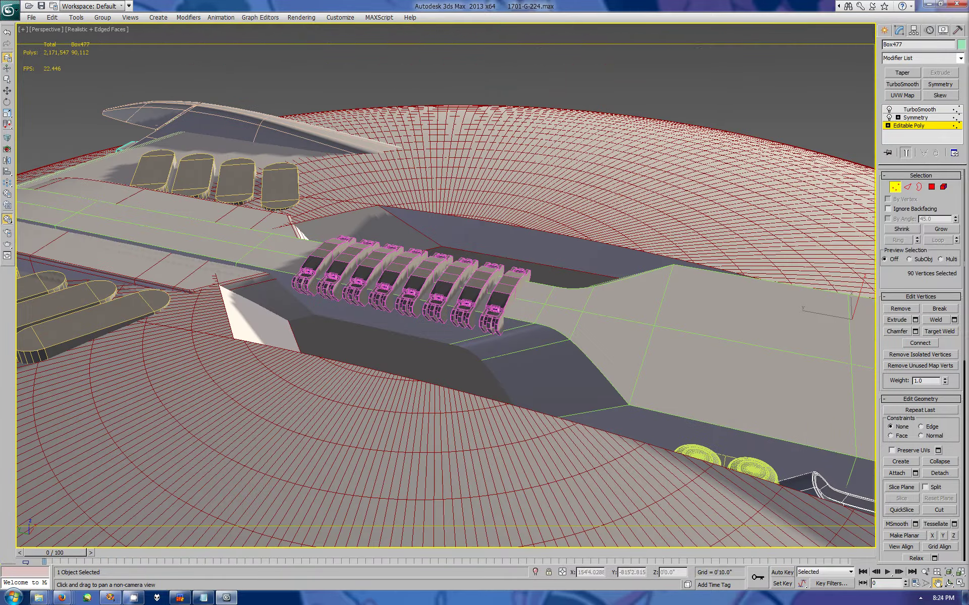
Step: Select two edges on Sphere091's hull and connect them with a new edge
{"action": "key", "text": "w"}
{"action": "left_click", "coordinate": [439, 308]}
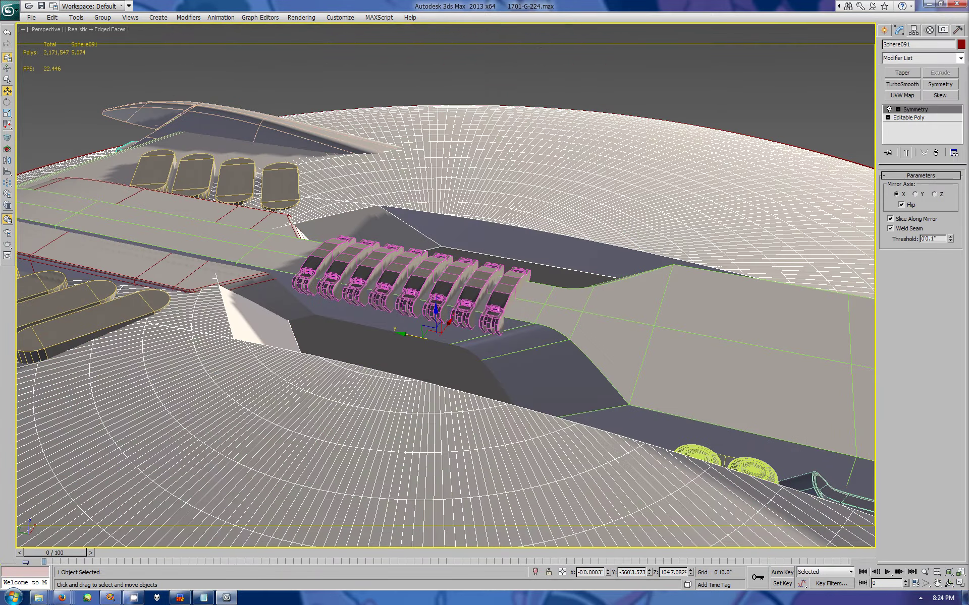
{"action": "key", "text": "2"}
{"action": "left_click", "coordinate": [290, 322]}
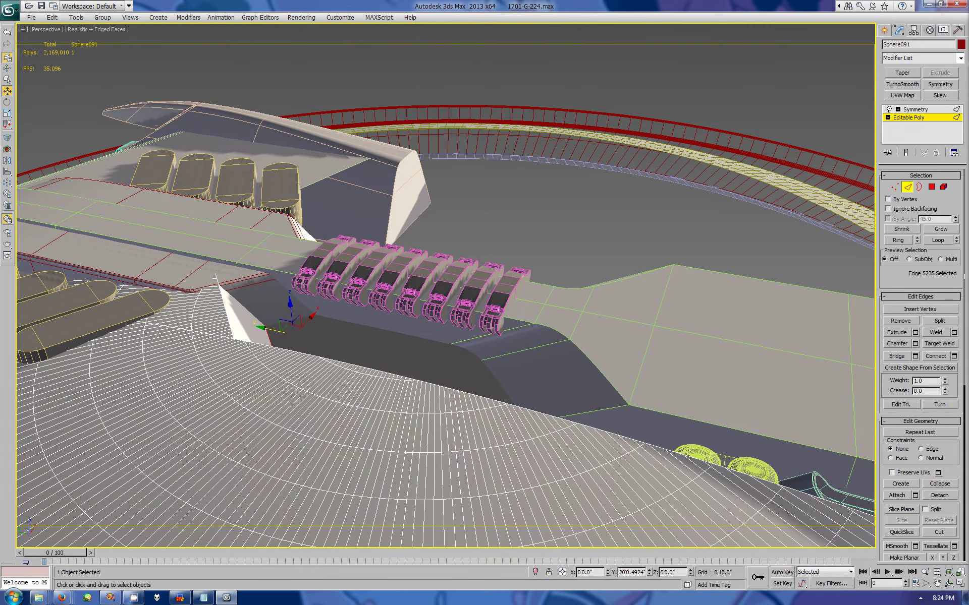
{"action": "middle_click_drag", "start_coordinate": [444, 303], "coordinate": [426, 273], "text": "alt"}
{"action": "key", "text": "w"}
{"action": "left_click", "coordinate": [608, 403]}
{"action": "key", "text": "ctrl+shift+e"}
{"action": "key", "text": "Return"}
Step: Chamfer the new edge and inspect the resulting sloped faces
{"action": "key", "text": "ctrl+shift+c"}
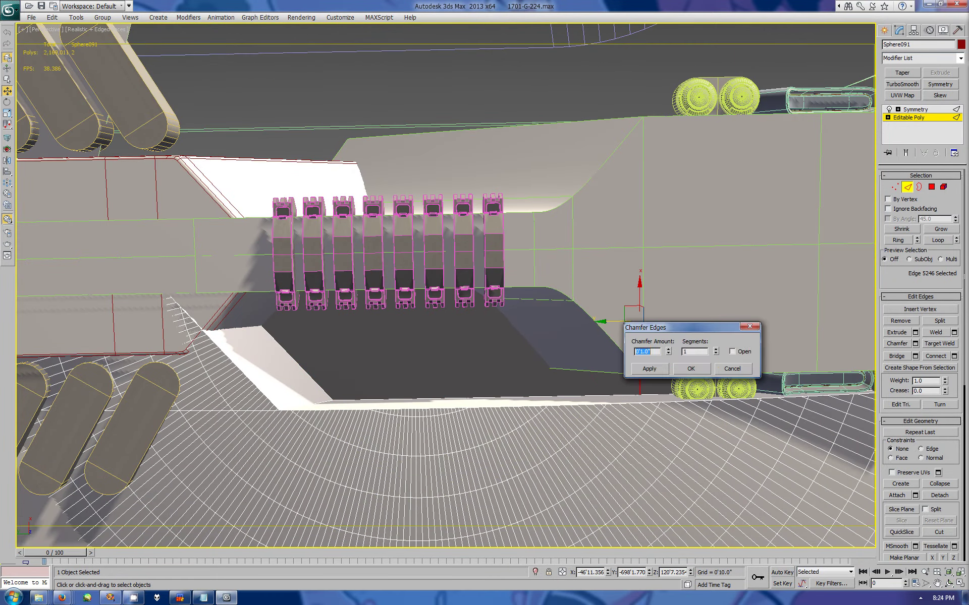
{"action": "key", "text": "Return"}
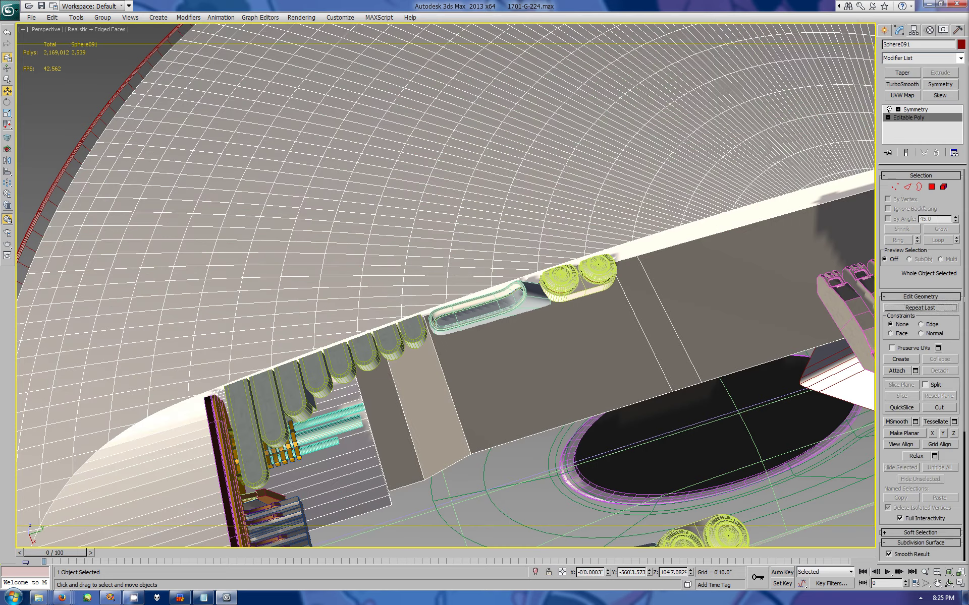
{"action": "key", "text": "4"}
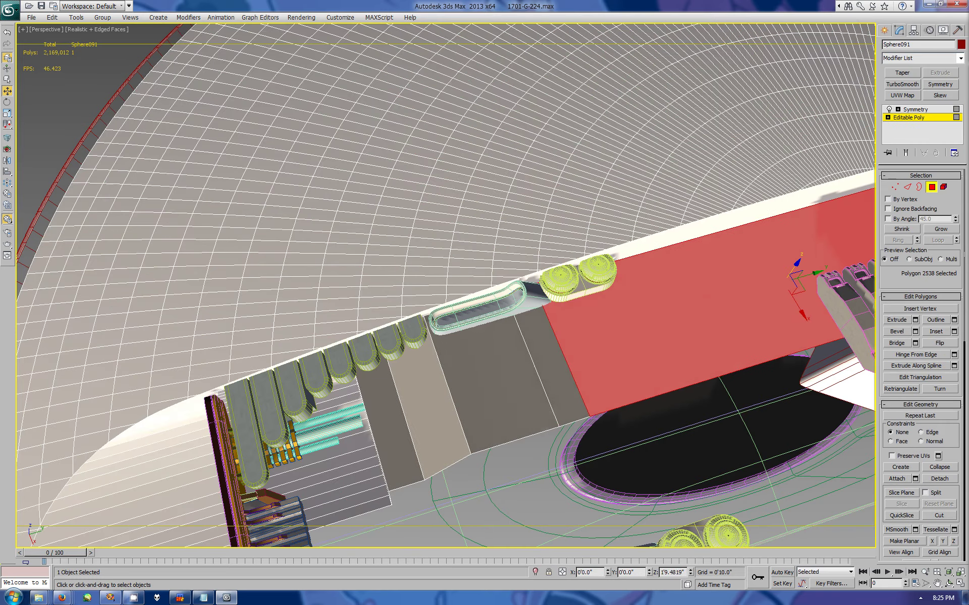
{"action": "key", "text": "ctrl+r"}
{"action": "left_click_drag", "start_coordinate": [444, 302], "coordinate": [444, 243]}
{"action": "key", "text": "w"}
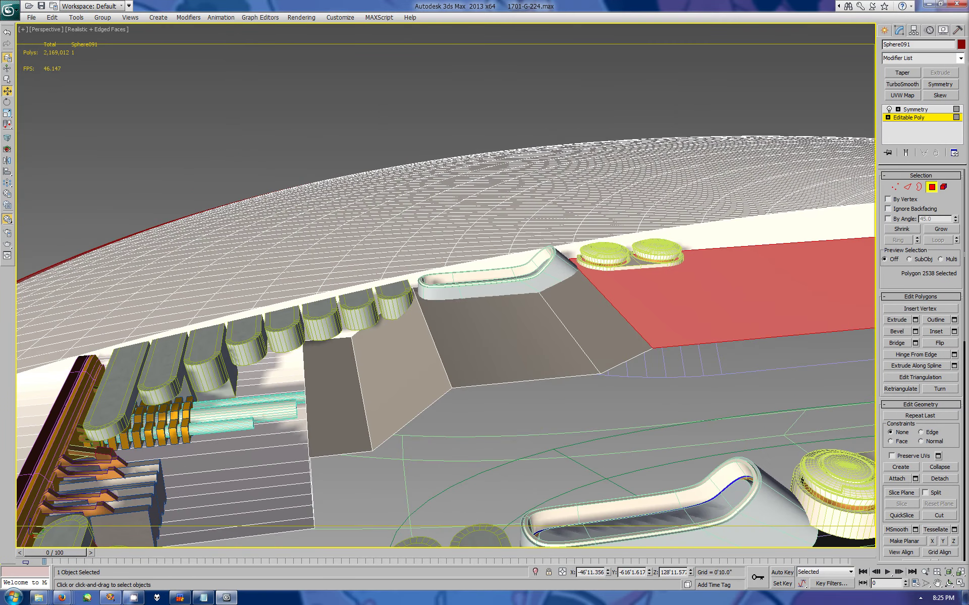
{"action": "left_click", "coordinate": [509, 353]}
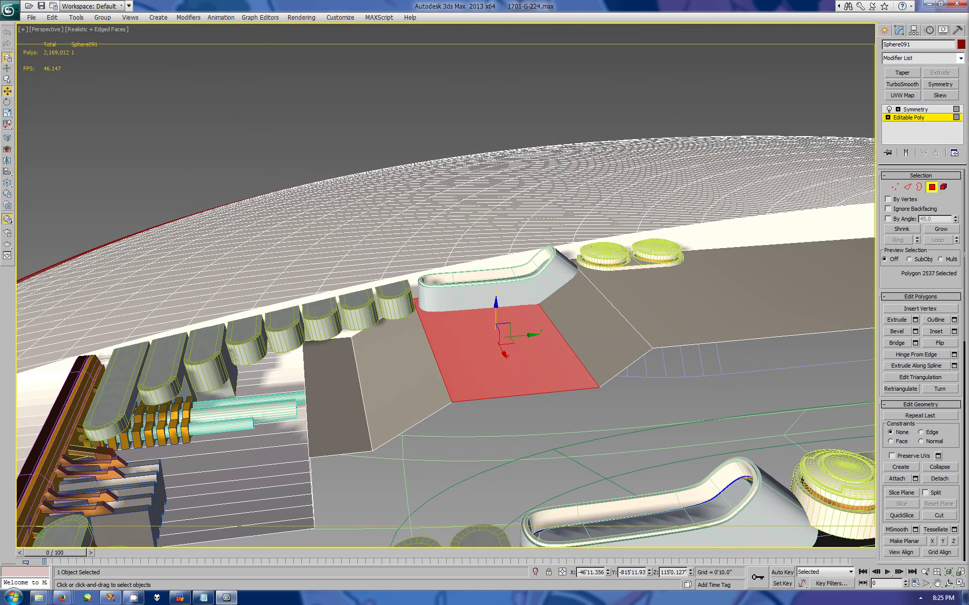
Step: Clear the polygon selection, select Box477 and restore the four-view layout
{"action": "left_click", "coordinate": [884, 30]}
{"action": "left_click", "coordinate": [505, 379]}
{"action": "key", "text": "ctrl+r"}
{"action": "left_click_drag", "start_coordinate": [444, 303], "coordinate": [444, 202]}
{"action": "key", "text": "w"}
{"action": "key", "text": "alt+w"}
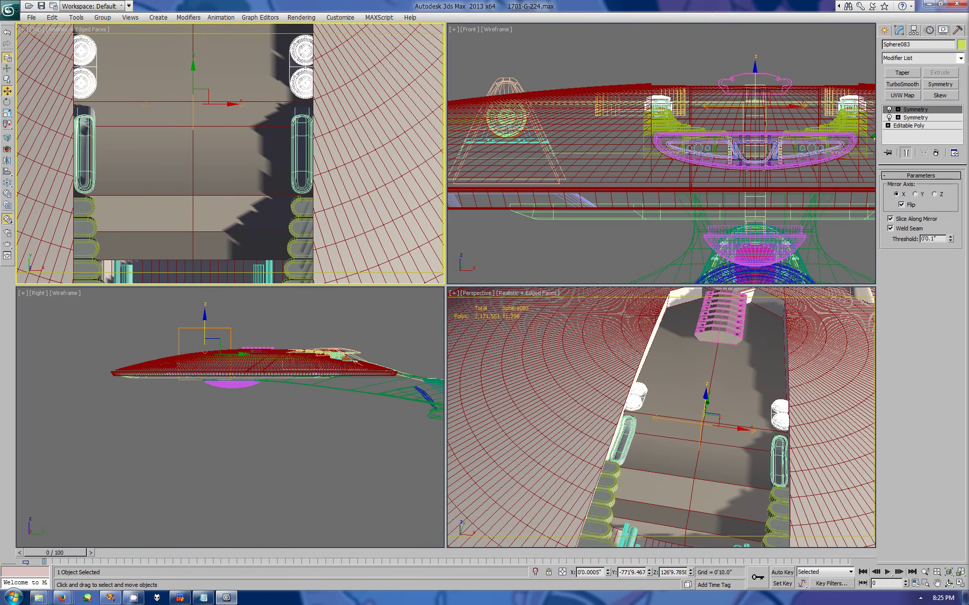
Step: Remove Sphere083's Symmetry modifiers and scale all wheel vertices to about 63 percent
{"action": "left_click", "coordinate": [934, 194]}
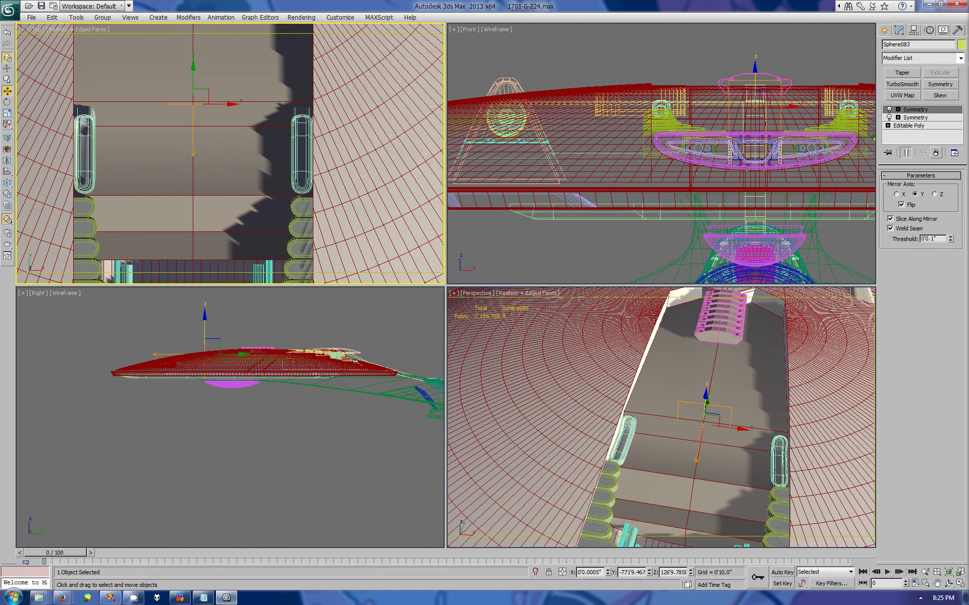
{"action": "key", "text": "1"}
{"action": "key", "text": "ctrl+a"}
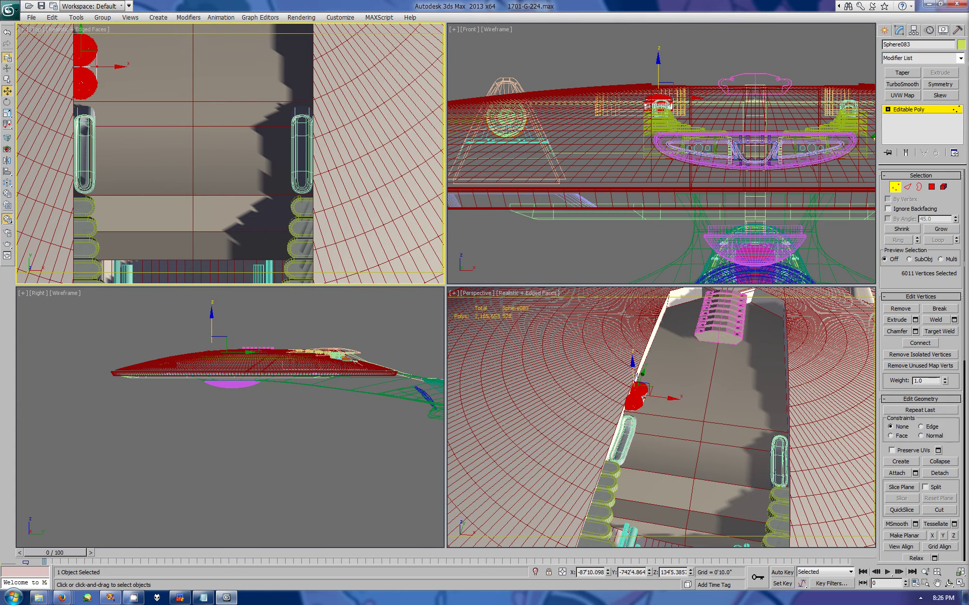
{"action": "key", "text": "alt+w"}
{"action": "mouse_move", "coordinate": [393, 211]}
{"action": "left_mouse_down"}
{"action": "mouse_move", "coordinate": [393, 237]}
{"action": "mouse_move", "coordinate": [383, 214]}
{"action": "mouse_move", "coordinate": [383, 249]}
{"action": "left_mouse_up"}
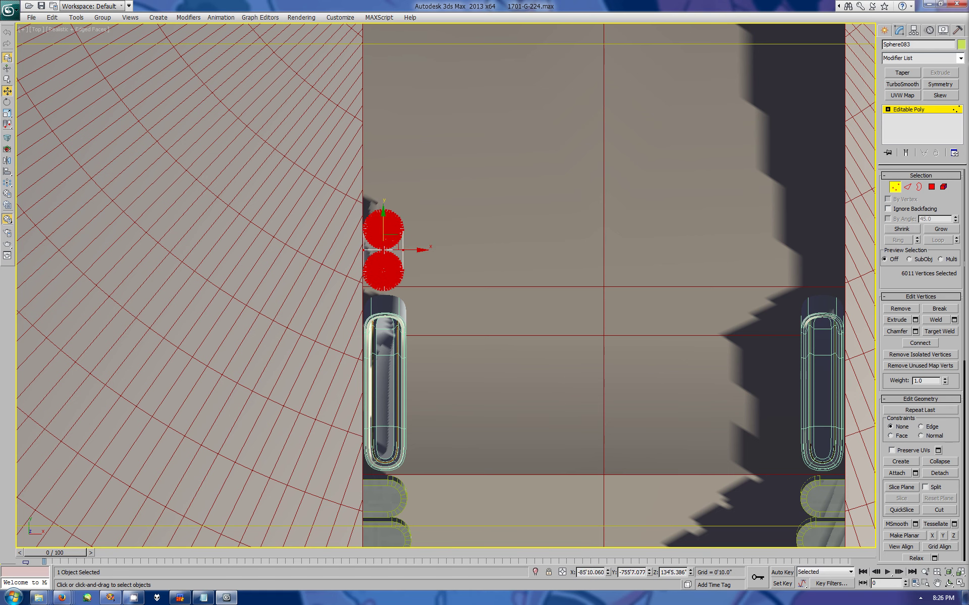
Step: Shrink the wheel vertices slightly more to fit the dark channel
{"action": "left_click", "coordinate": [943, 30]}
{"action": "key", "text": "1"}
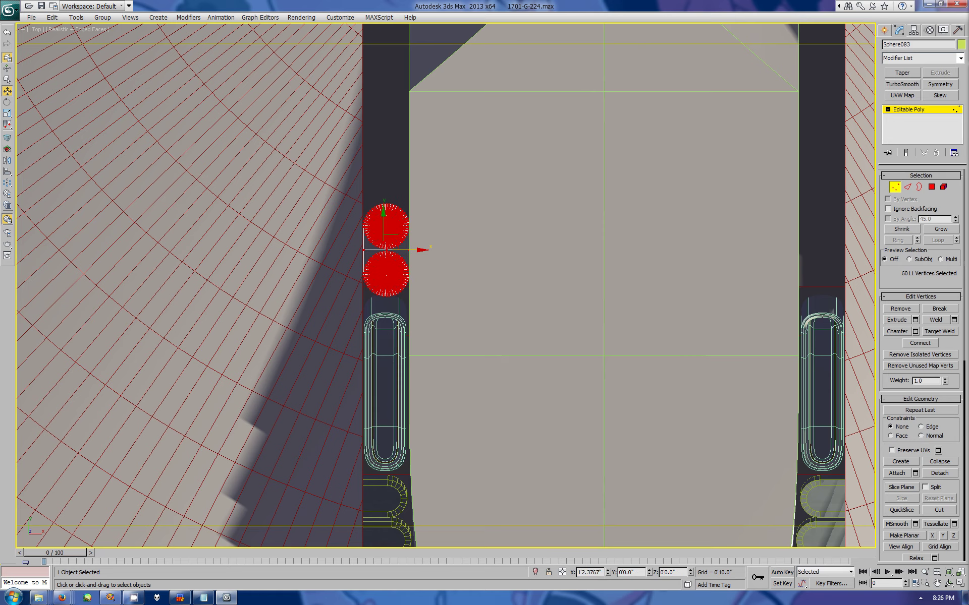
{"action": "scroll", "coordinate": [445, 287], "scroll_direction": "up", "scroll_amount": 4}
{"action": "left_click_drag", "start_coordinate": [300, 186], "coordinate": [300, 194]}
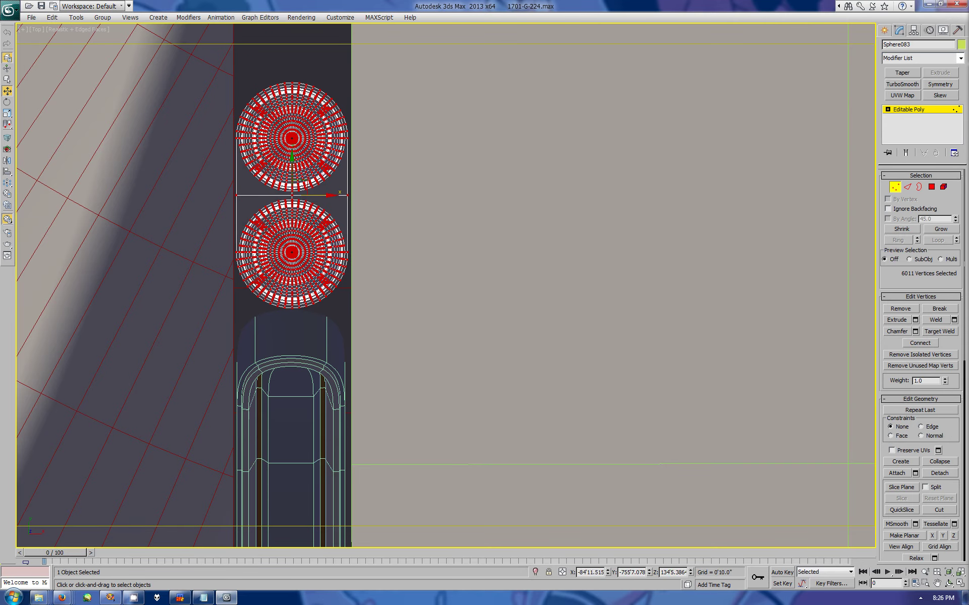
Step: Restore the four-view layout and orbit around the wheels in perspective
{"action": "key", "text": "ctrl+r"}
{"action": "key", "text": "alt+w"}
{"action": "left_click", "coordinate": [661, 418]}
{"action": "key", "text": "z"}
{"action": "mouse_move", "coordinate": [661, 419]}
{"action": "left_mouse_down"}
{"action": "mouse_move", "coordinate": [697, 383]}
{"action": "mouse_move", "coordinate": [640, 439]}
{"action": "mouse_move", "coordinate": [671, 418]}
{"action": "left_mouse_up"}
{"action": "scroll", "coordinate": [660, 418], "scroll_direction": "down", "scroll_amount": 5}
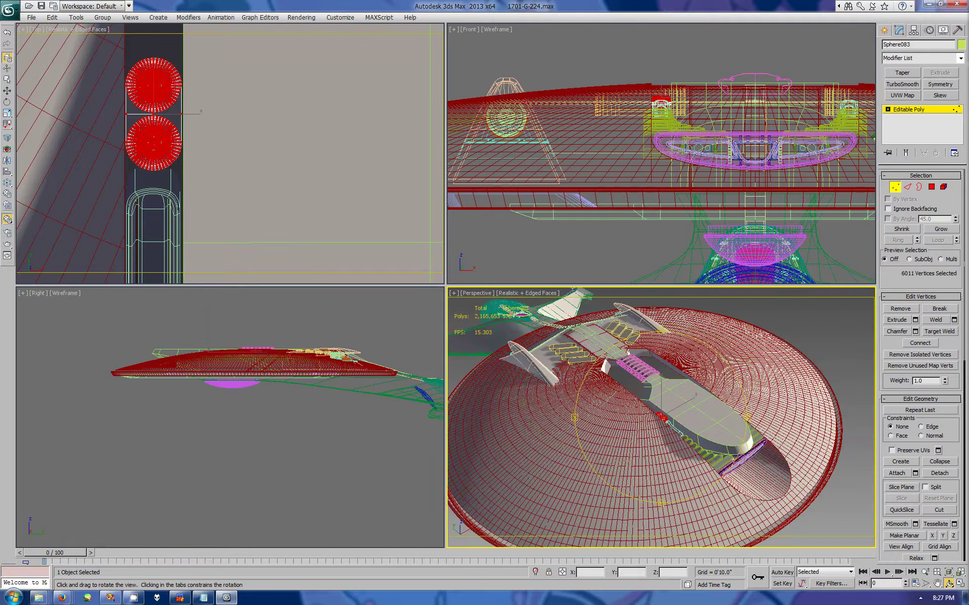
Step: Maximize the Perspective view, zoom in, and turn off edged-faces shading
{"action": "key", "text": "alt+w"}
{"action": "scroll", "coordinate": [444, 282], "scroll_direction": "up", "scroll_amount": 10}
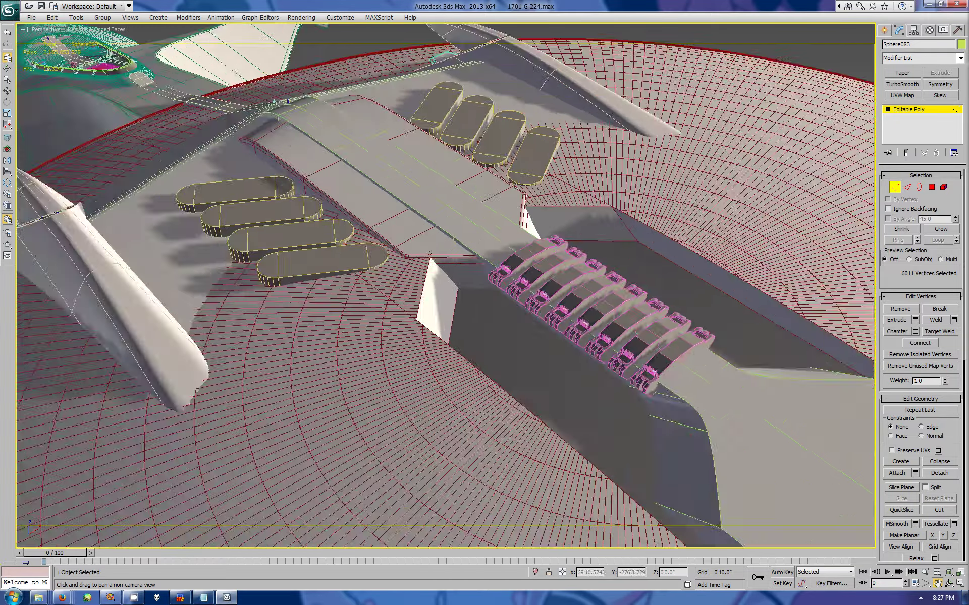
{"action": "scroll", "coordinate": [444, 282], "scroll_direction": "up", "scroll_amount": 5}
{"action": "key", "text": "w"}
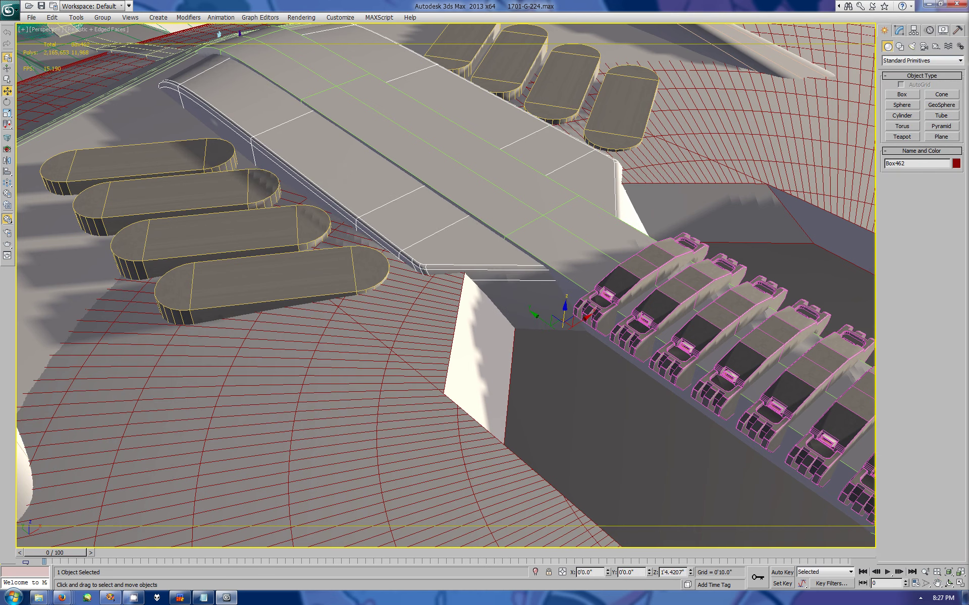
{"action": "scroll", "coordinate": [445, 267], "scroll_direction": "down", "scroll_amount": 5}
{"action": "scroll", "coordinate": [445, 267], "scroll_direction": "down", "scroll_amount": 5}
{"action": "left_click", "coordinate": [99, 30]}
{"action": "left_click", "coordinate": [158, 75]}
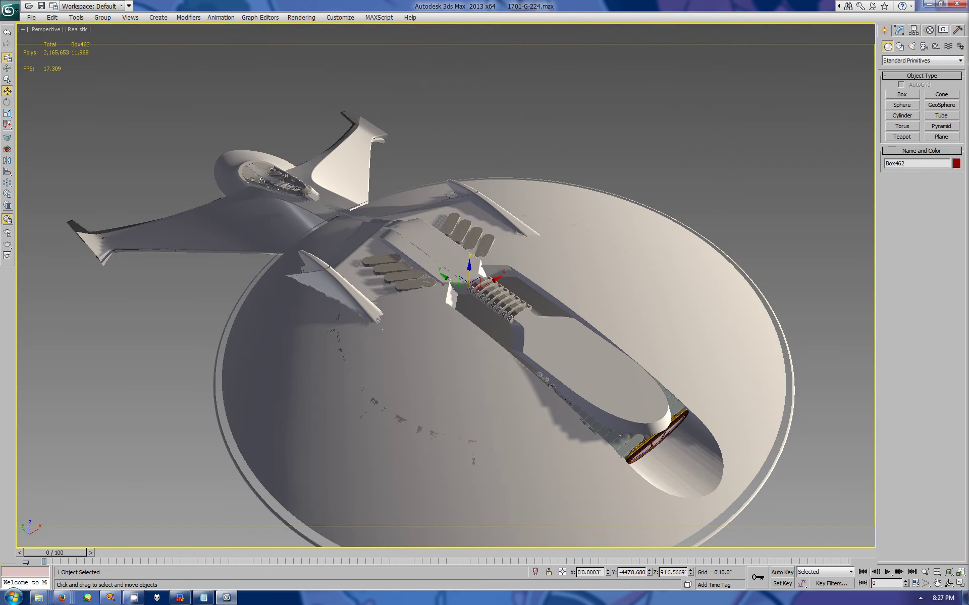
Step: In Polygon mode on Sphere091, frame the grille polygons and grow the selection up the strip
{"action": "middle_click_drag", "start_coordinate": [444, 282], "coordinate": [464, 222], "text": "alt"}
{"action": "key", "text": "w"}
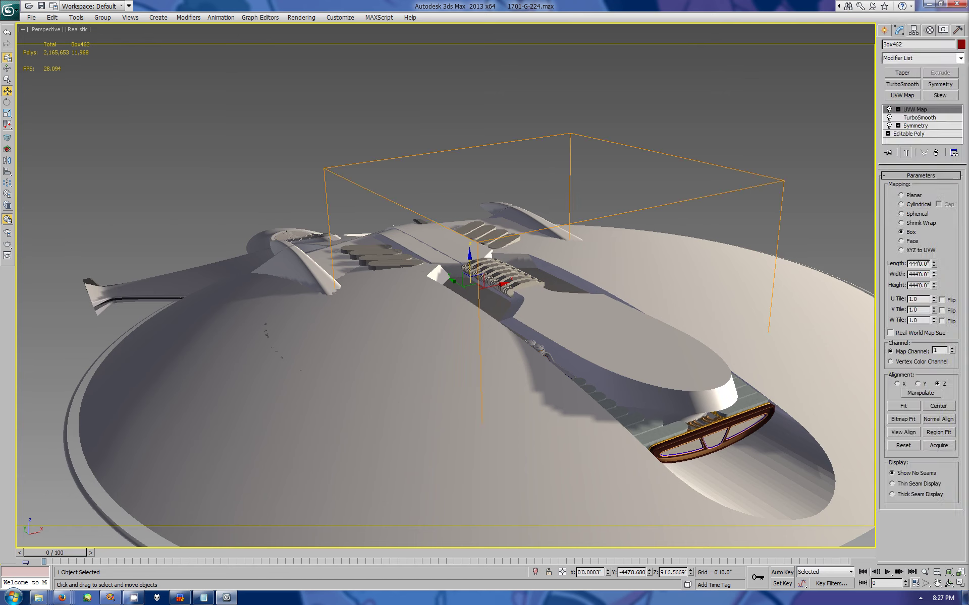
{"action": "left_click", "coordinate": [573, 348]}
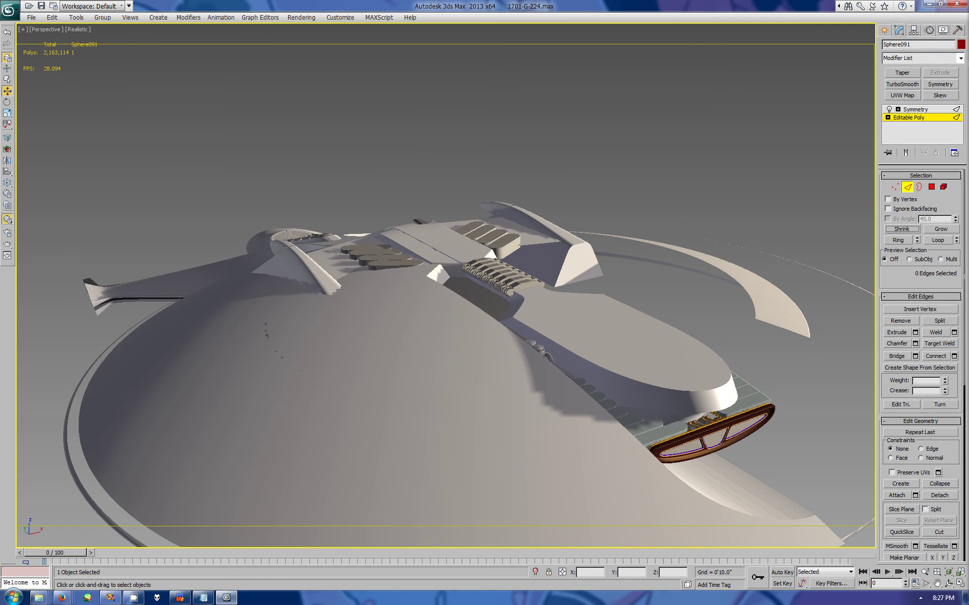
{"action": "key", "text": "4"}
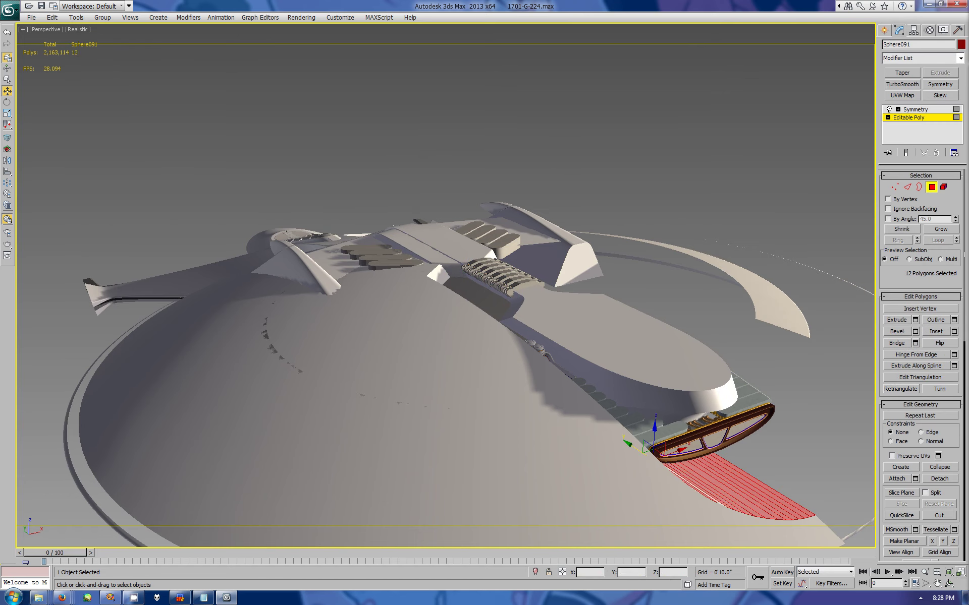
{"action": "key", "text": "z"}
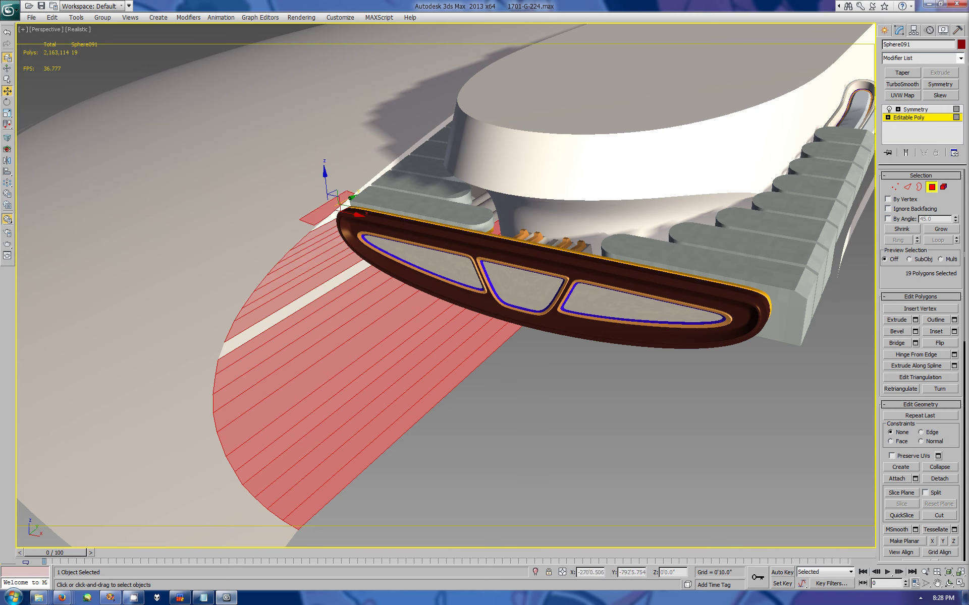
{"action": "left_click", "coordinate": [414, 146], "text": "ctrl"}
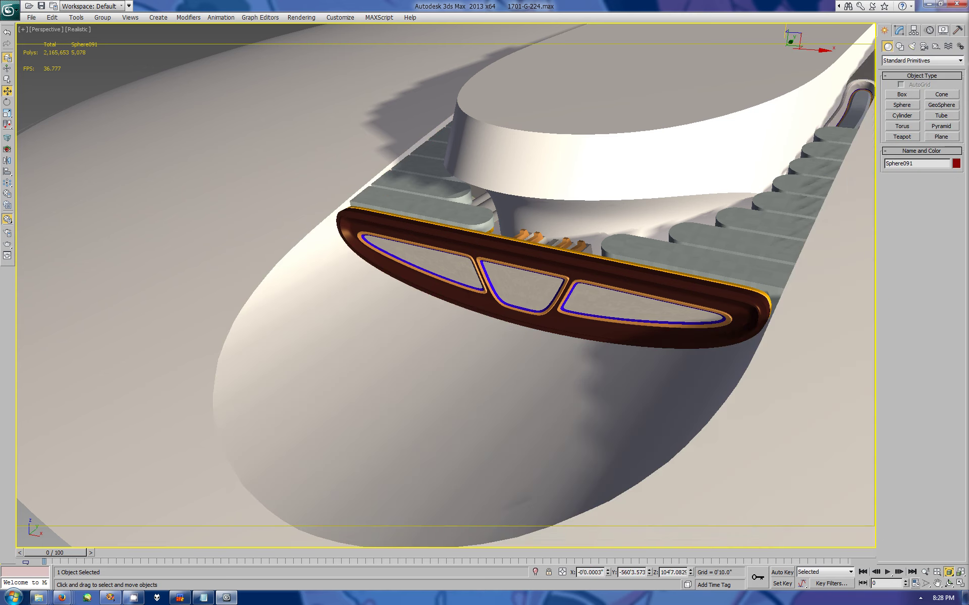
Step: Orbit around the ship, hide the upper saucer details, and switch to Edged Faces shading
{"action": "key", "text": "z"}
{"action": "middle_click_drag", "start_coordinate": [484, 283], "coordinate": [454, 202], "text": "alt"}
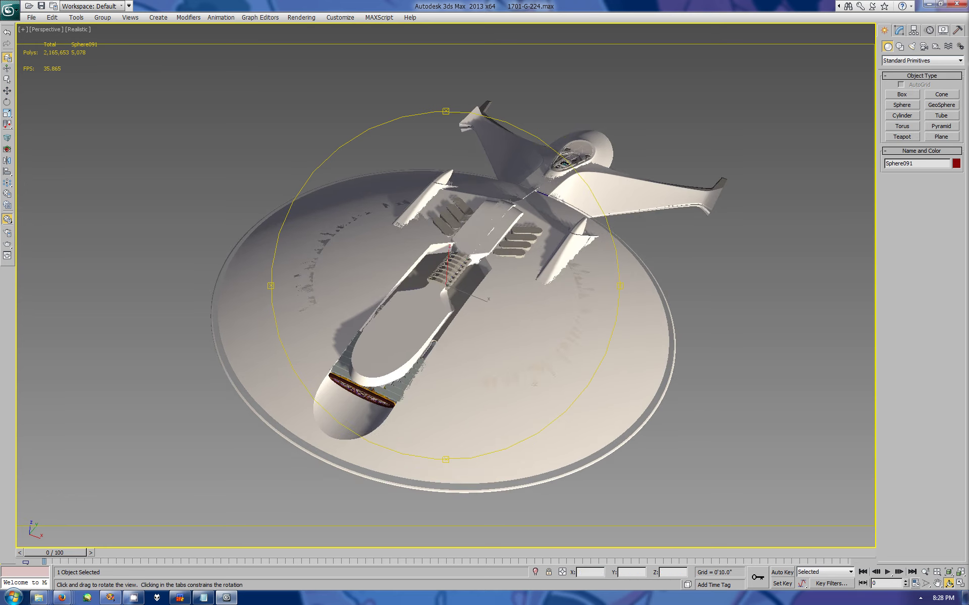
{"action": "left_click_drag", "start_coordinate": [454, 283], "coordinate": [383, 212]}
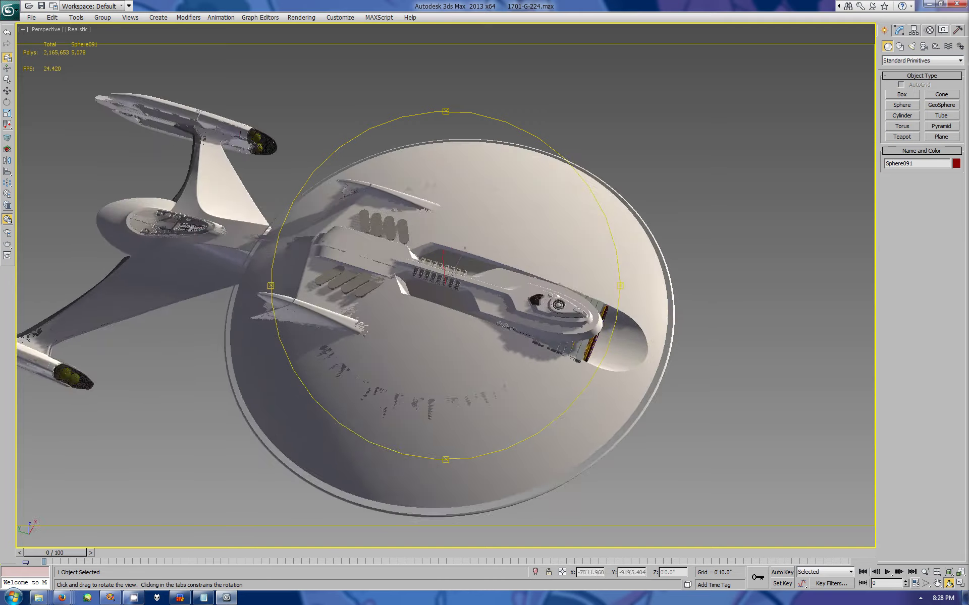
{"action": "left_click_drag", "start_coordinate": [444, 283], "coordinate": [444, 202]}
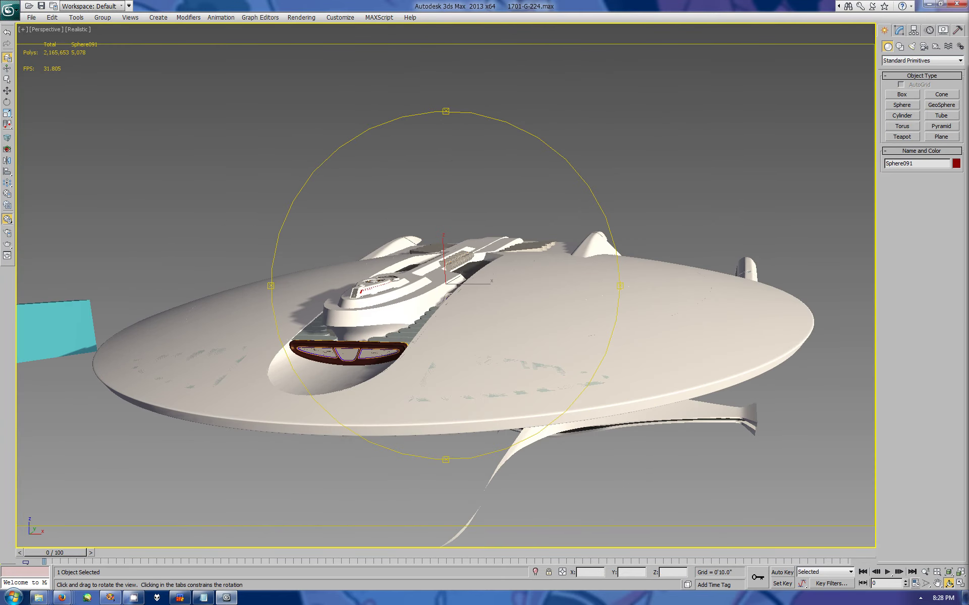
{"action": "left_click", "coordinate": [79, 29]}
{"action": "left_click", "coordinate": [89, 100]}
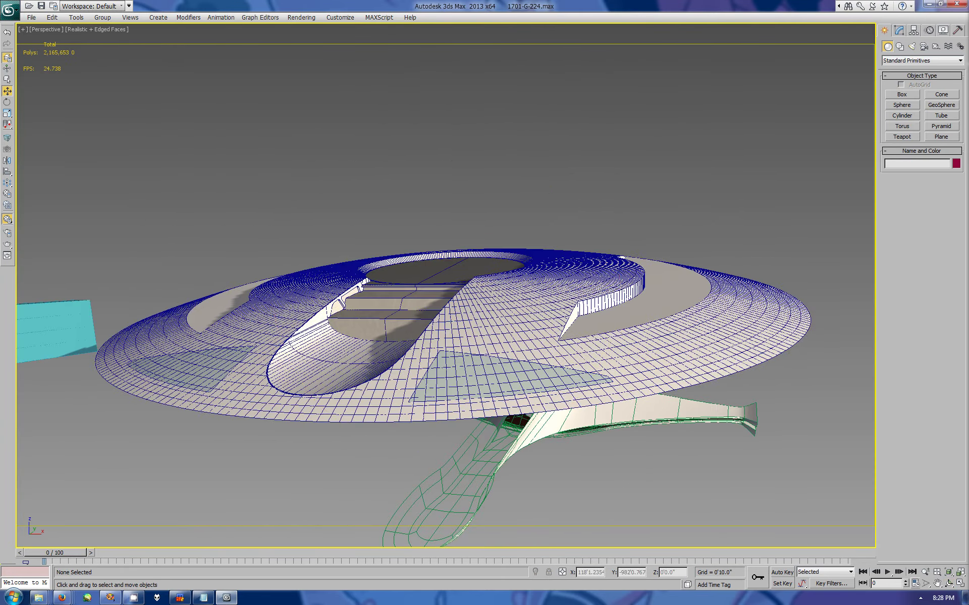
Step: Split the saucer's outer rim border edges off as a strip and attach it to the saucer top
{"action": "key", "text": "w"}
{"action": "left_click", "coordinate": [444, 353]}
{"action": "key", "text": "2"}
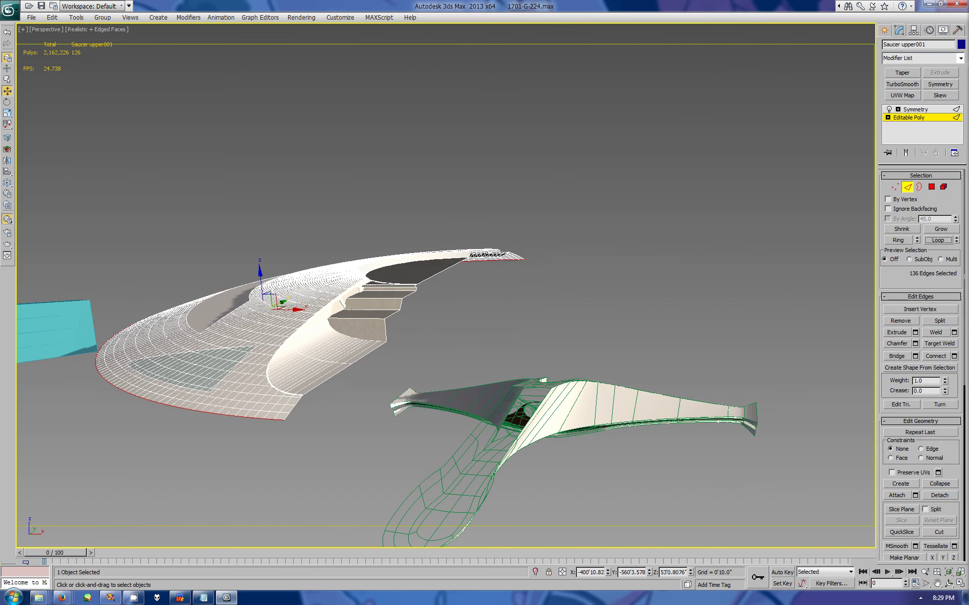
{"action": "key", "text": "3"}
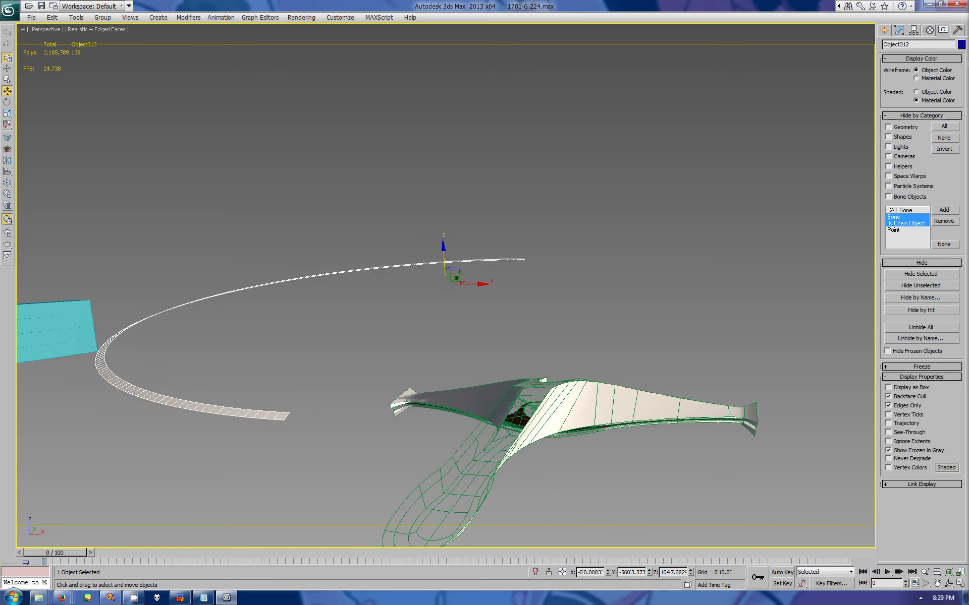
{"action": "key", "text": "Delete"}
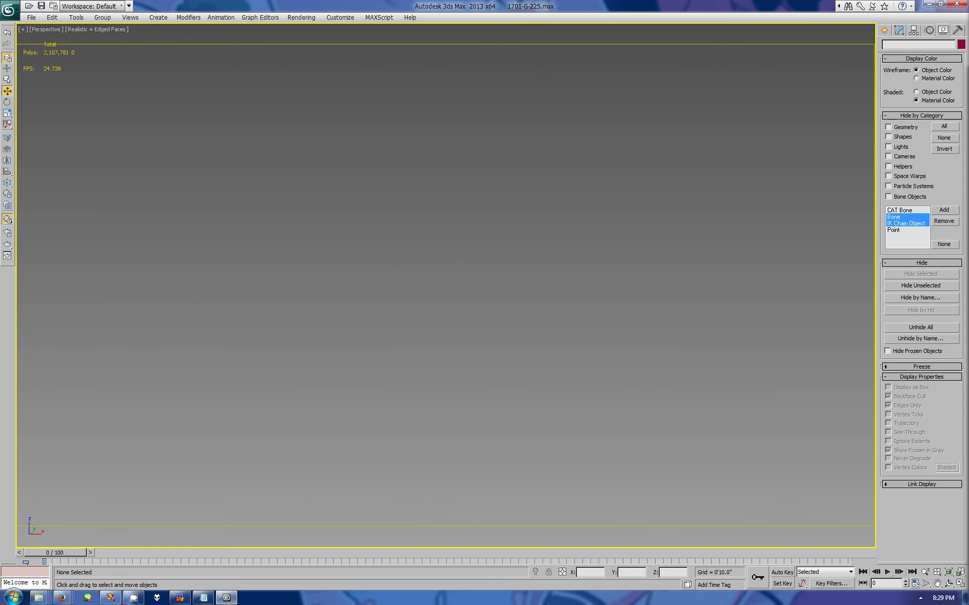
{"action": "key", "text": "ctrl+z"}
{"action": "key", "text": "ctrl+z"}
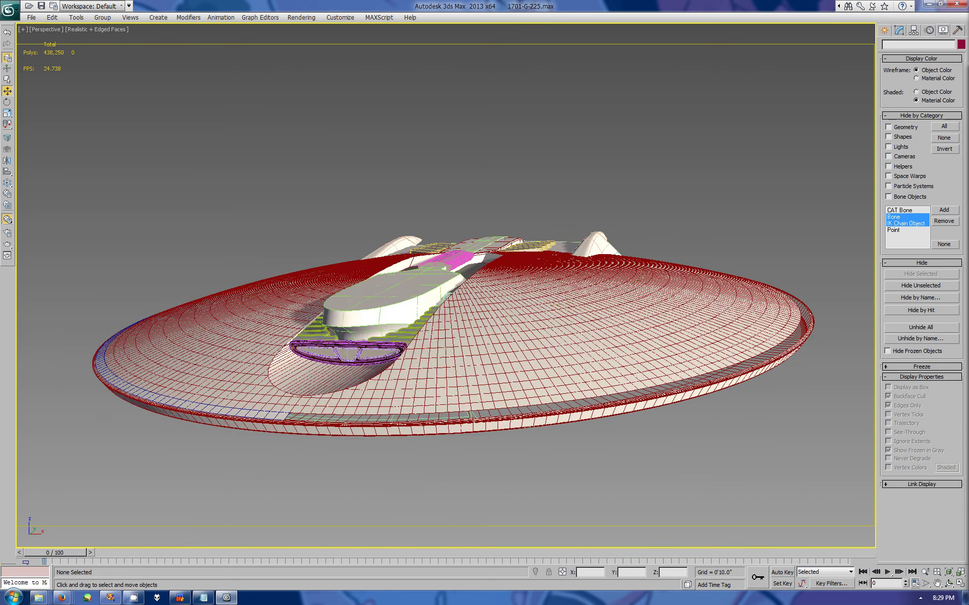
{"action": "key", "text": "ctrl+z"}
{"action": "key", "text": "ctrl+z"}
{"action": "left_click", "coordinate": [469, 278]}
{"action": "key", "text": "Return"}
Step: Check the merged saucer's edges and hide the saucer top in the display settings
{"action": "key", "text": "2"}
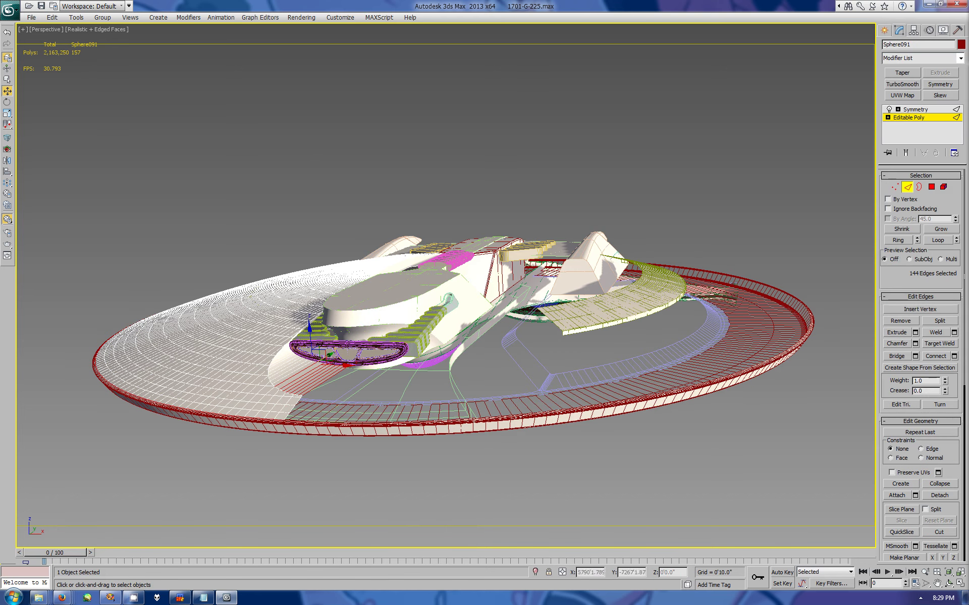
{"action": "key", "text": "ctrl+z"}
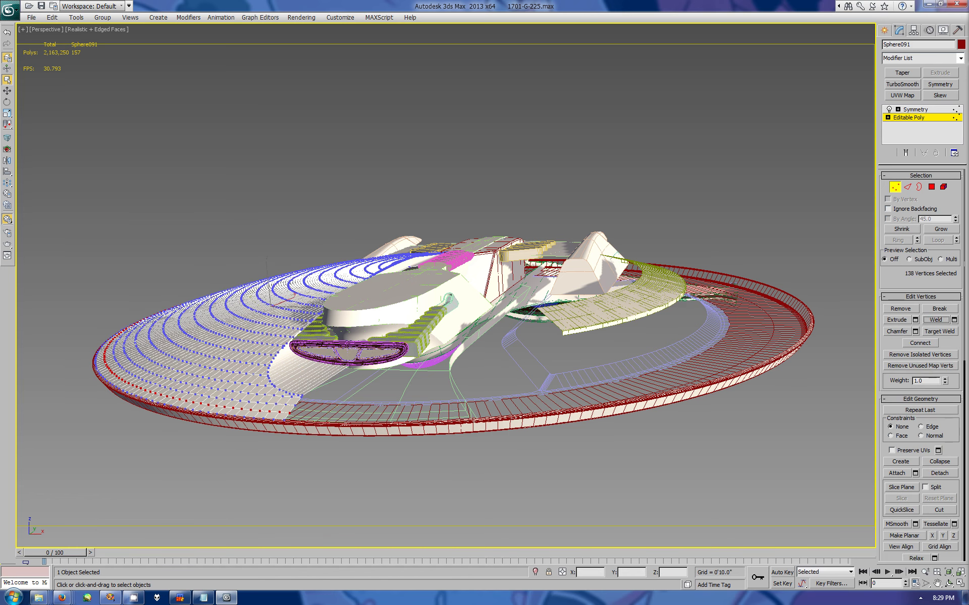
{"action": "key", "text": "ctrl+z"}
Step: Unhide the saucer top and set its object colour to purple
{"action": "key", "text": "ctrl+z"}
{"action": "left_click", "coordinate": [942, 30]}
{"action": "left_click", "coordinate": [921, 273]}
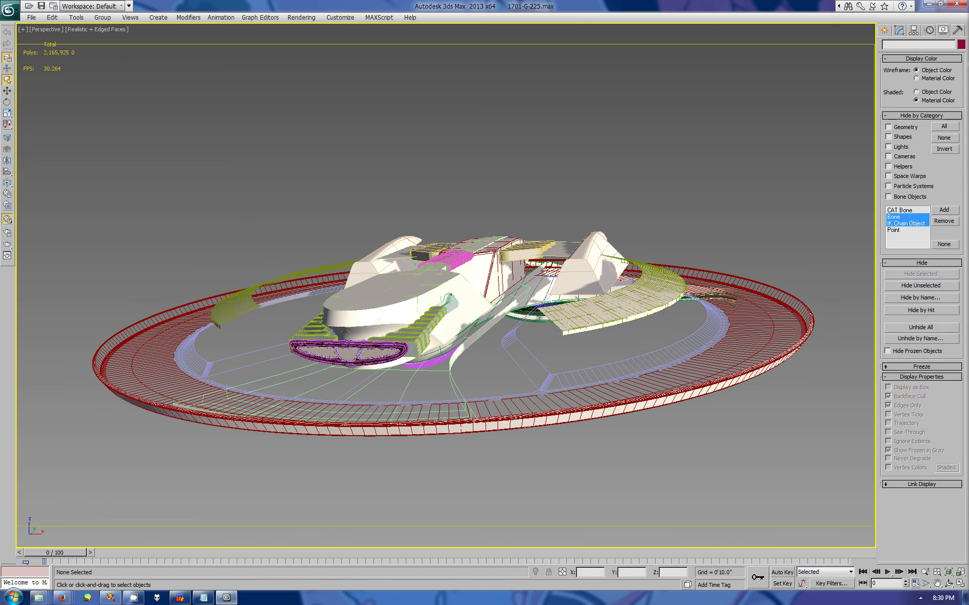
{"action": "key", "text": "ctrl+z"}
{"action": "left_click", "coordinate": [961, 44]}
{"action": "left_click", "coordinate": [405, 293]}
{"action": "left_click", "coordinate": [536, 354]}
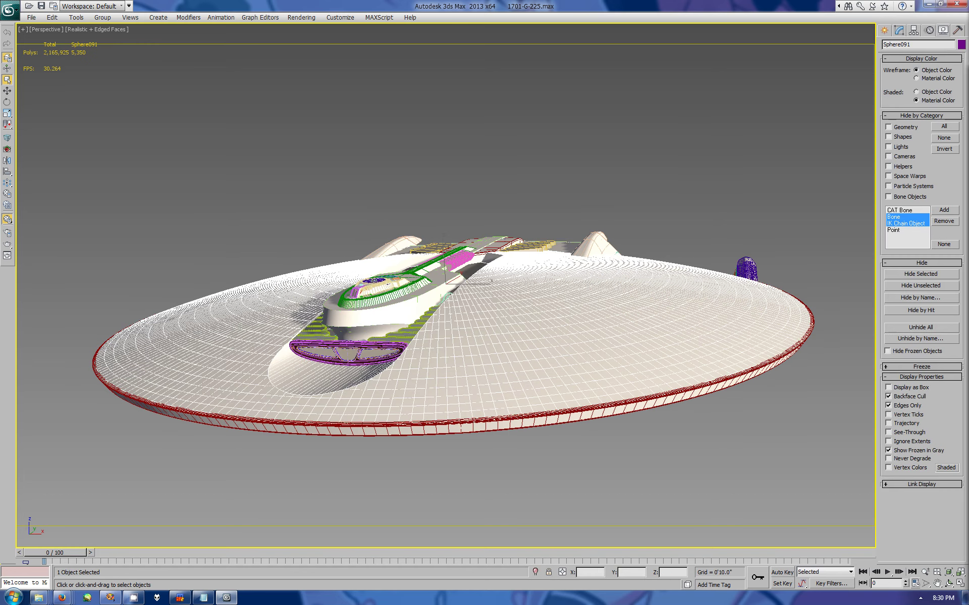
{"action": "key", "text": "F4"}
Step: Orbit around the purple saucer from low, overhead and underneath angles
{"action": "key", "text": "ctrl+r"}
{"action": "left_click_drag", "start_coordinate": [446, 285], "coordinate": [504, 243]}
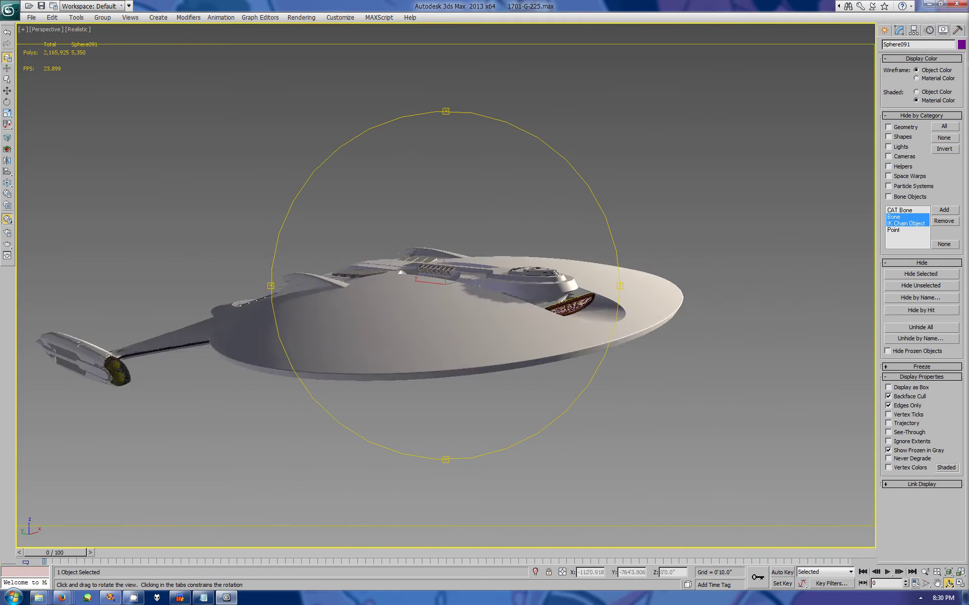
{"action": "left_click_drag", "start_coordinate": [505, 242], "coordinate": [504, 353]}
{"action": "middle_click_drag", "start_coordinate": [454, 302], "coordinate": [504, 282]}
{"action": "key", "text": "ctrl+r"}
{"action": "mouse_move", "coordinate": [444, 282]}
{"action": "left_mouse_down"}
{"action": "mouse_move", "coordinate": [444, 353]}
{"action": "mouse_move", "coordinate": [487, 322]}
{"action": "left_mouse_up"}
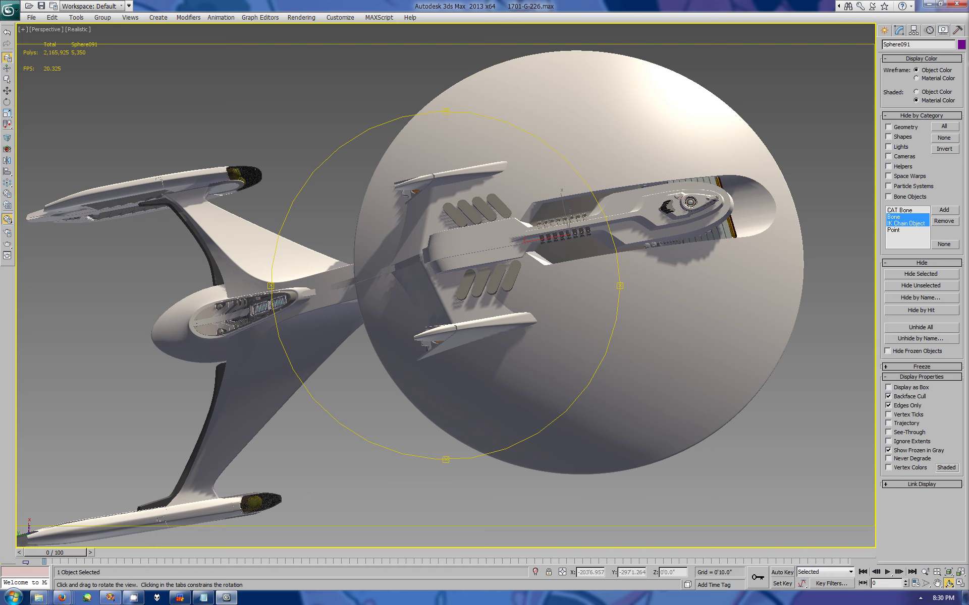
{"action": "mouse_move", "coordinate": [443, 353]}
{"action": "left_mouse_down"}
{"action": "mouse_move", "coordinate": [444, 263]}
{"action": "mouse_move", "coordinate": [444, 384]}
{"action": "left_mouse_up"}
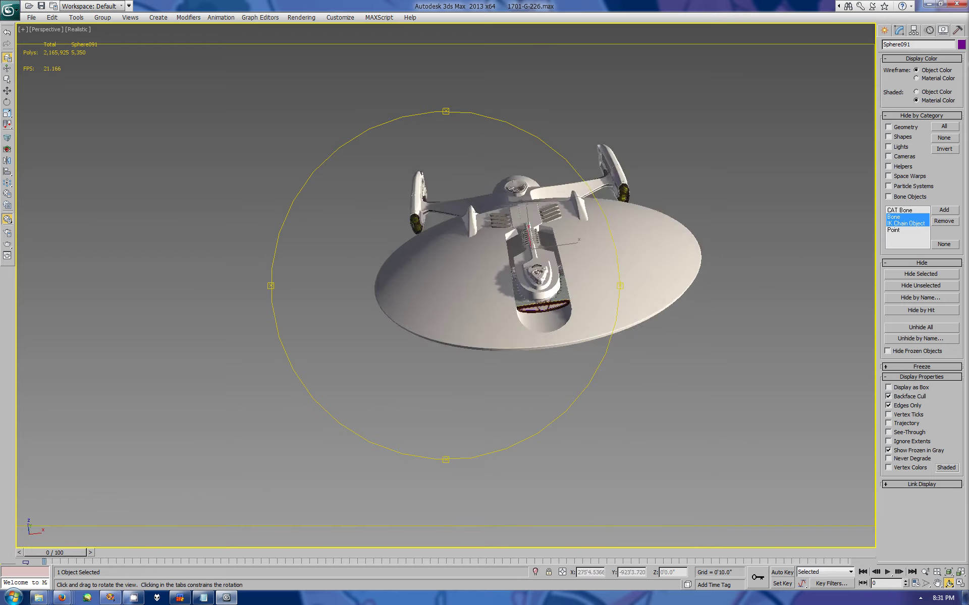
Step: Orbit to further top-down and oblique angles, then restore edged-faces shading
{"action": "scroll", "coordinate": [504, 302], "scroll_direction": "up", "scroll_amount": 5}
{"action": "key", "text": "q"}
{"action": "key", "text": "ctrl+r"}
{"action": "left_click_drag", "start_coordinate": [444, 303], "coordinate": [444, 126]}
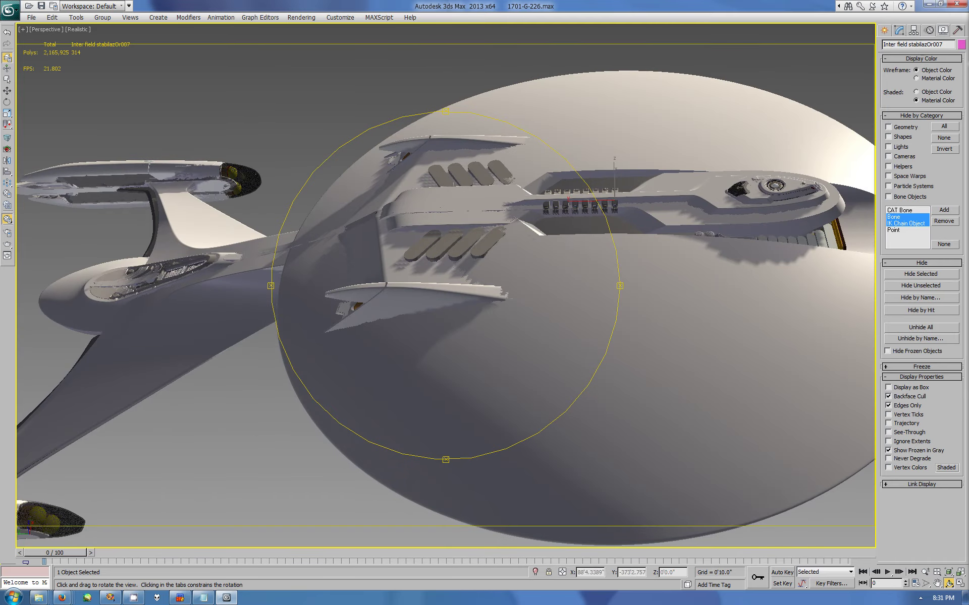
{"action": "left_click_drag", "start_coordinate": [469, 277], "coordinate": [469, 242]}
{"action": "left_click_drag", "start_coordinate": [444, 283], "coordinate": [439, 192]}
{"action": "key", "text": "F4"}
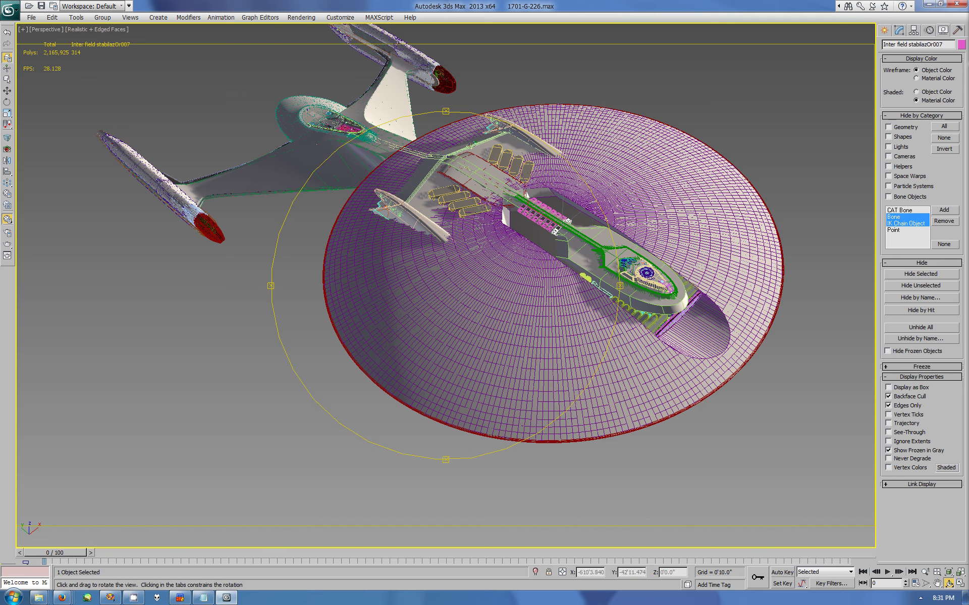
Step: Clone the saucer top as a copy and reselect it
{"action": "key", "text": "q"}
{"action": "left_click", "coordinate": [454, 364]}
{"action": "key", "text": "ctrl+v"}
{"action": "key", "text": "Return"}
{"action": "left_click", "coordinate": [454, 364]}
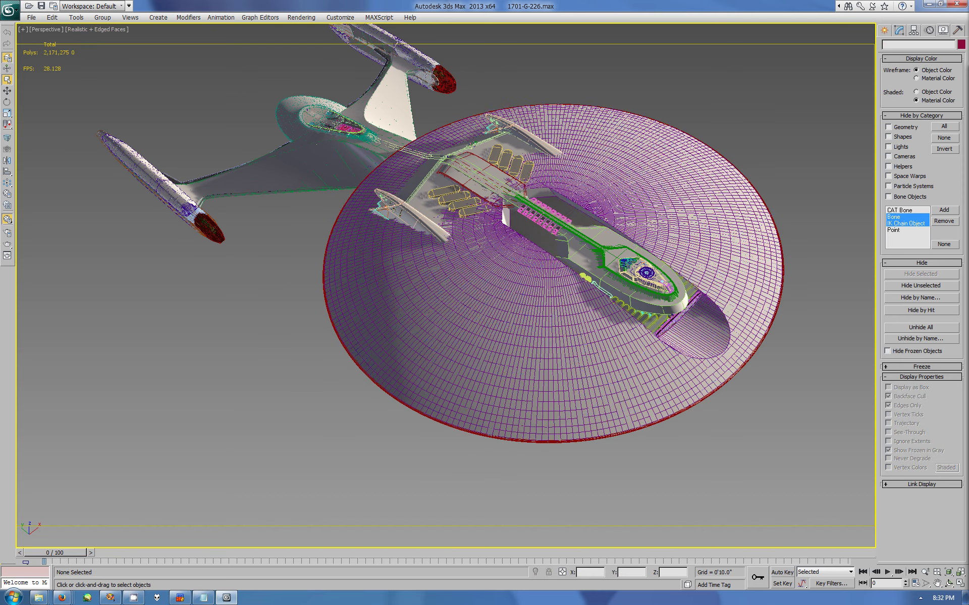
{"action": "left_click", "coordinate": [561, 328]}
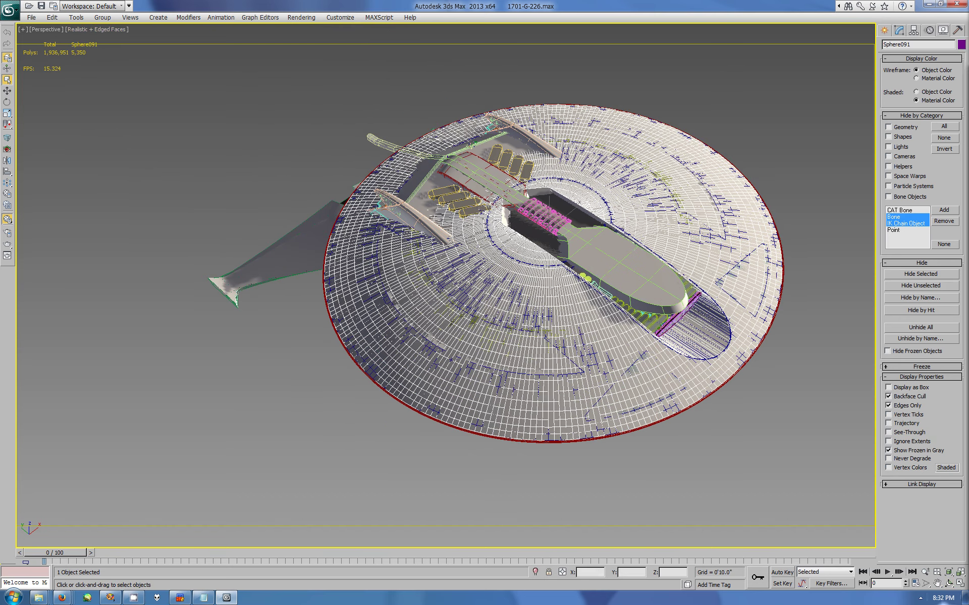
Step: Isolate the saucer top in a maximized Top view and delete a patch of rim polygons on the left
{"action": "key", "text": "alt+w"}
{"action": "key", "text": "alt+q"}
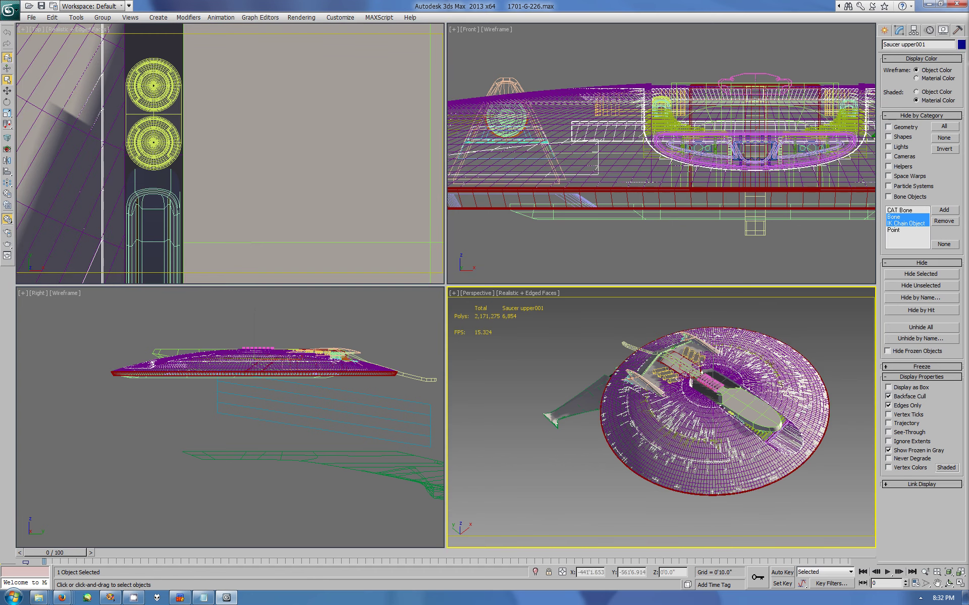
{"action": "key", "text": "alt+w"}
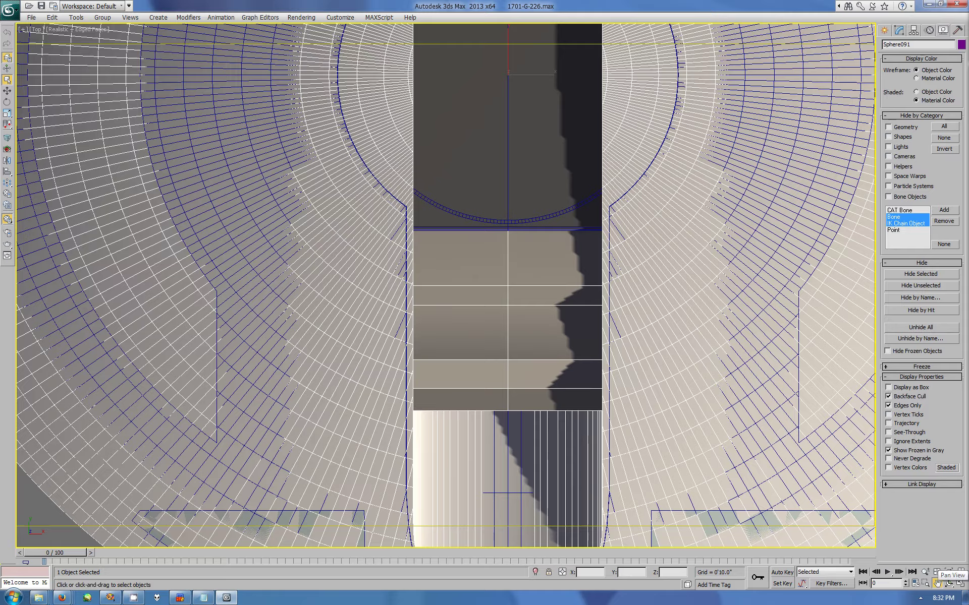
{"action": "scroll", "coordinate": [671, 343], "scroll_direction": "down", "scroll_amount": 5}
{"action": "key", "text": "4"}
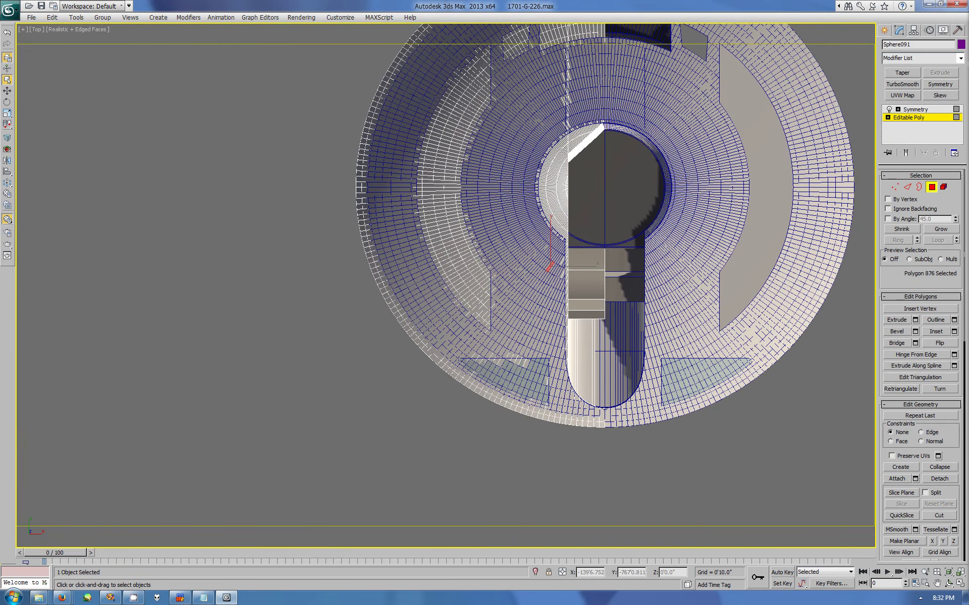
{"action": "left_click_drag", "start_coordinate": [550, 257], "coordinate": [510, 424]}
{"action": "scroll", "coordinate": [450, 284], "scroll_direction": "up", "scroll_amount": 3}
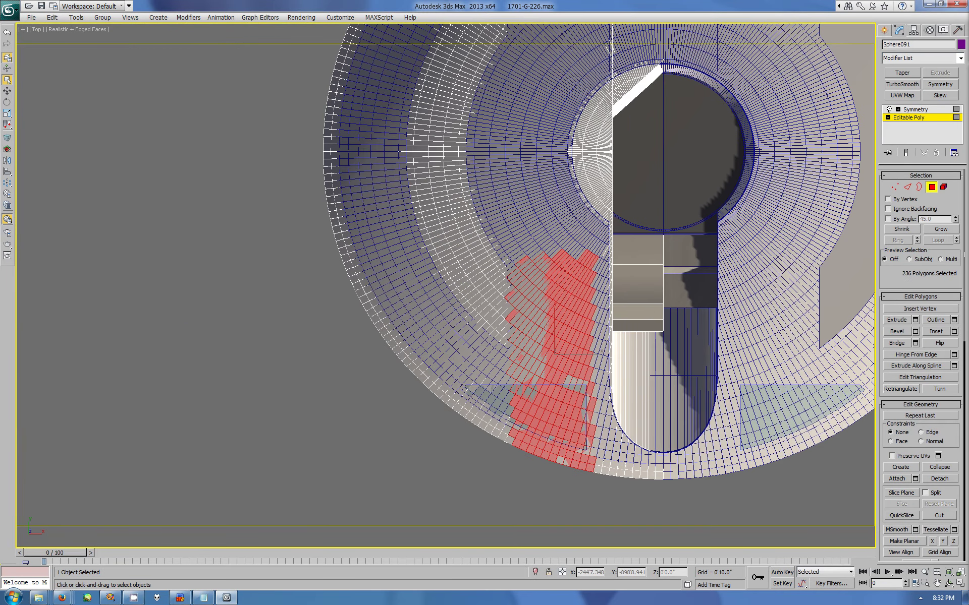
{"action": "key", "text": "Delete"}
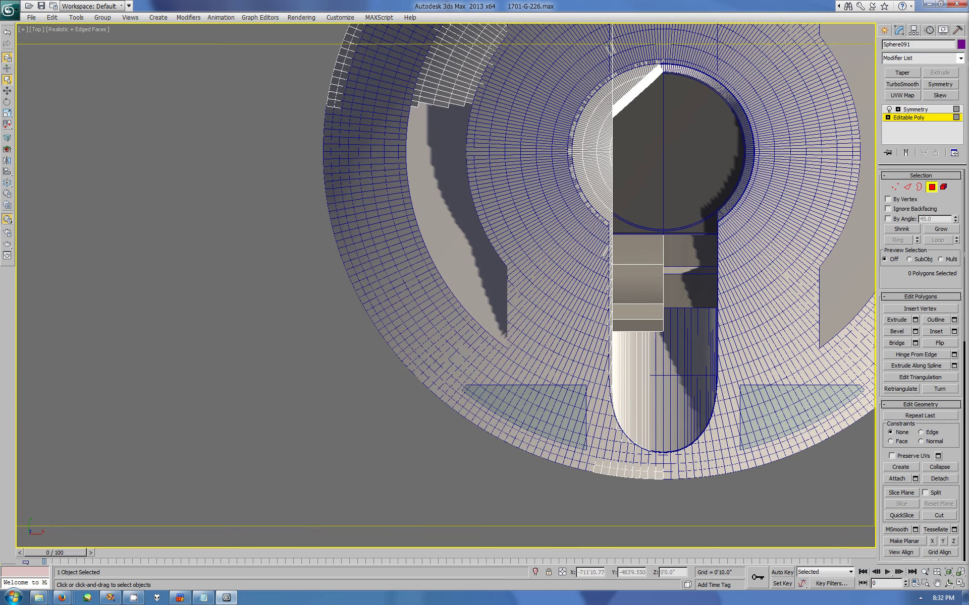
Step: Select a region of polygons left of the central strip on the saucer
{"action": "key", "text": "4"}
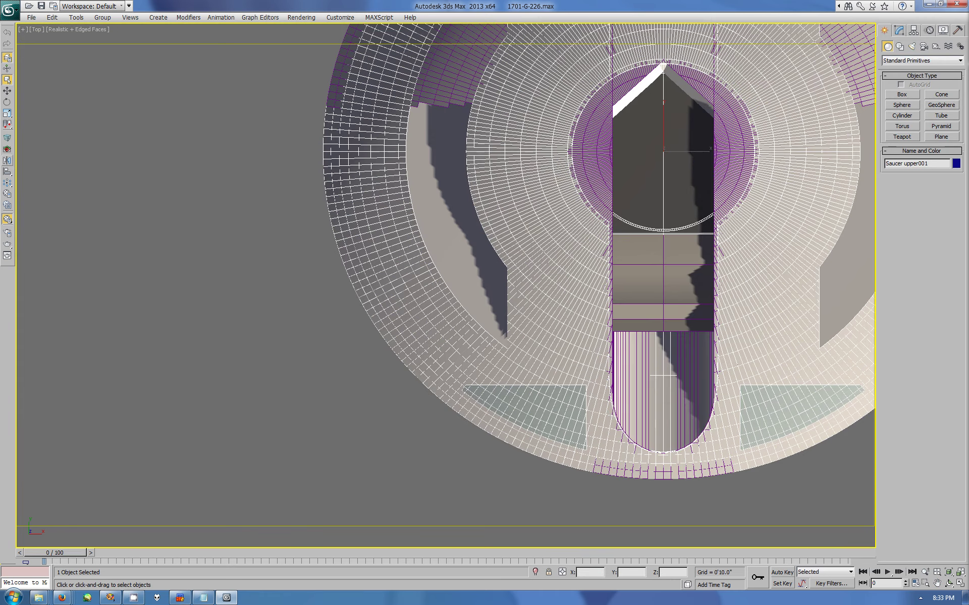
{"action": "key", "text": "1"}
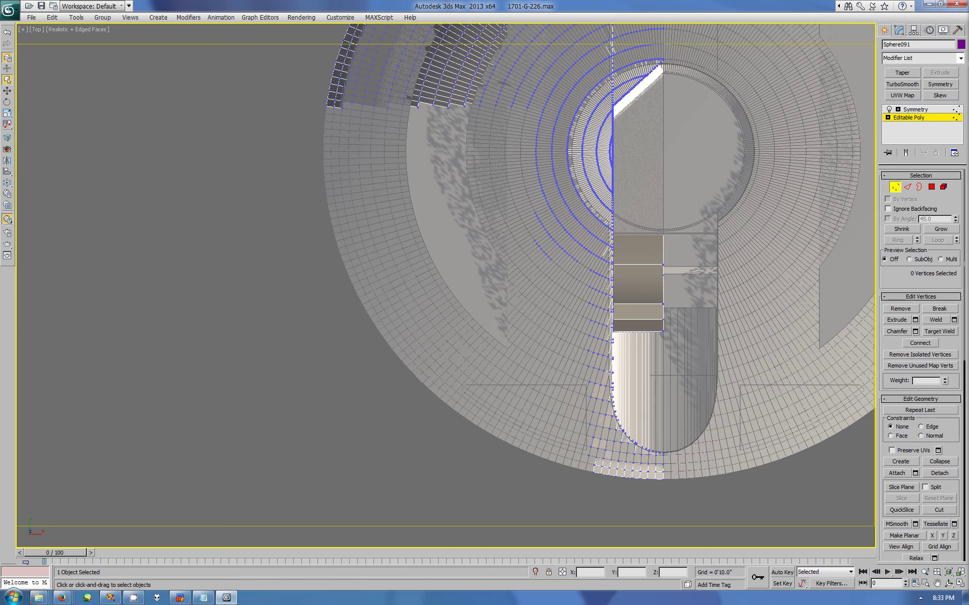
{"action": "key", "text": "4"}
{"action": "left_click_drag", "start_coordinate": [550, 60], "coordinate": [661, 479]}
{"action": "left_click_drag", "start_coordinate": [484, 55], "coordinate": [625, 272], "text": "ctrl"}
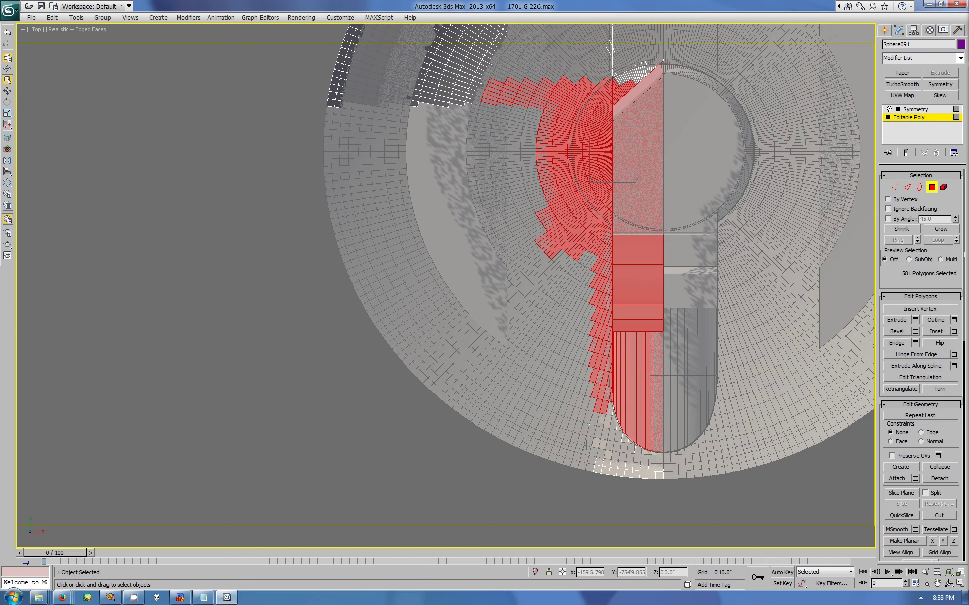
{"action": "left_click_drag", "start_coordinate": [547, 237], "coordinate": [561, 268]}
{"action": "left_click_drag", "start_coordinate": [555, 63], "coordinate": [661, 383]}
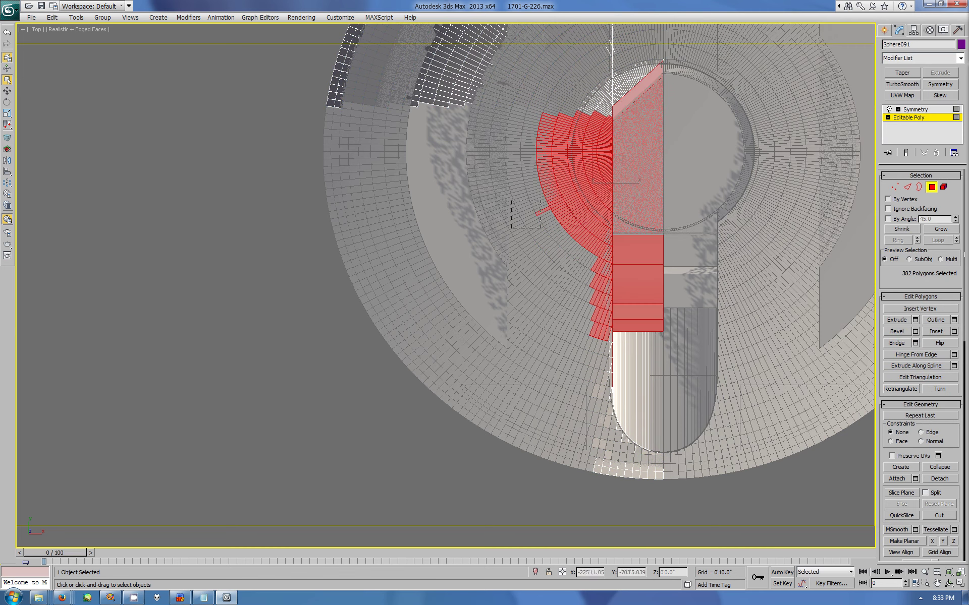
{"action": "left_click_drag", "start_coordinate": [505, 56], "coordinate": [661, 444]}
{"action": "left_click_drag", "start_coordinate": [475, 51], "coordinate": [666, 300], "text": "alt"}
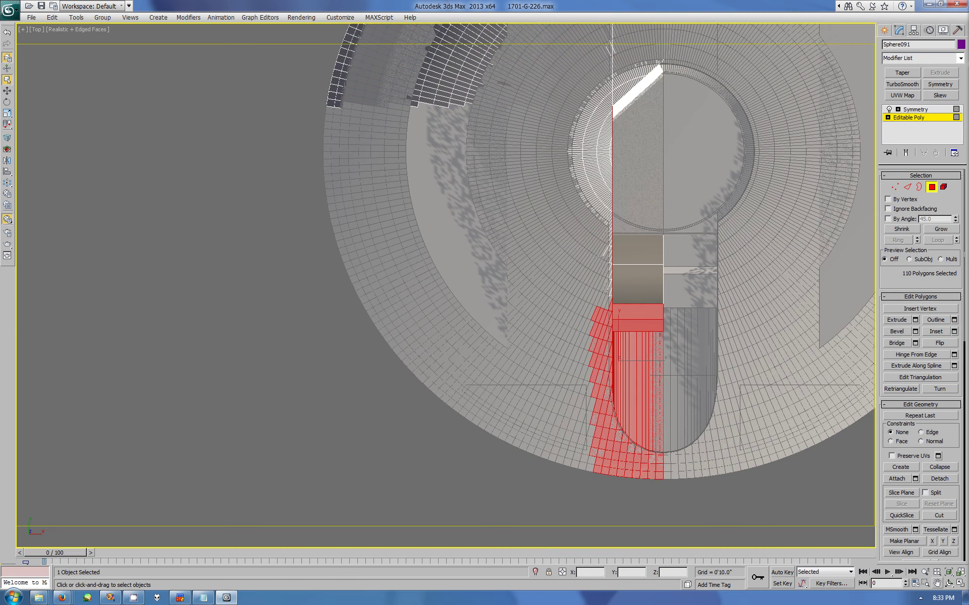
Step: Pan the Top view and reselect faces on the saucer's upper surface
{"action": "middle_click_drag", "start_coordinate": [555, 252], "coordinate": [636, 454]}
{"action": "left_click_drag", "start_coordinate": [597, 376], "coordinate": [596, 375]}
{"action": "mouse_move", "coordinate": [535, 60]}
{"action": "left_mouse_down"}
{"action": "mouse_move", "coordinate": [595, 78]}
{"action": "mouse_move", "coordinate": [667, 429]}
{"action": "left_mouse_up"}
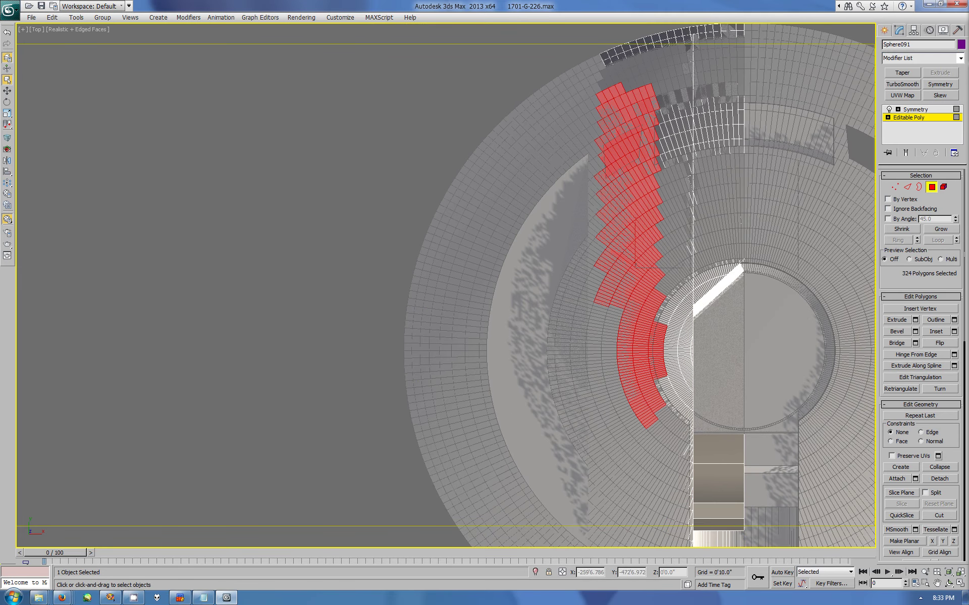
{"action": "left_click_drag", "start_coordinate": [593, 81], "coordinate": [744, 520]}
{"action": "left_click", "coordinate": [668, 224]}
{"action": "key", "text": "ctrl+z"}
{"action": "scroll", "coordinate": [458, 308], "scroll_direction": "up", "scroll_amount": 3}
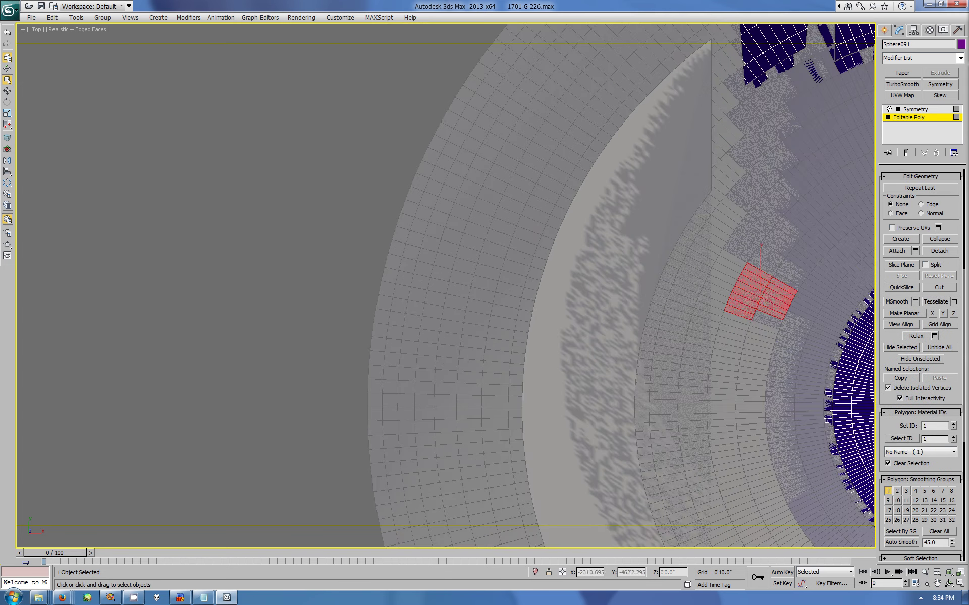
{"action": "left_click", "coordinate": [641, 227]}
Step: Step back through earlier selections and delete the chosen saucer face patches
{"action": "scroll", "coordinate": [434, 282], "scroll_direction": "down", "scroll_amount": 2}
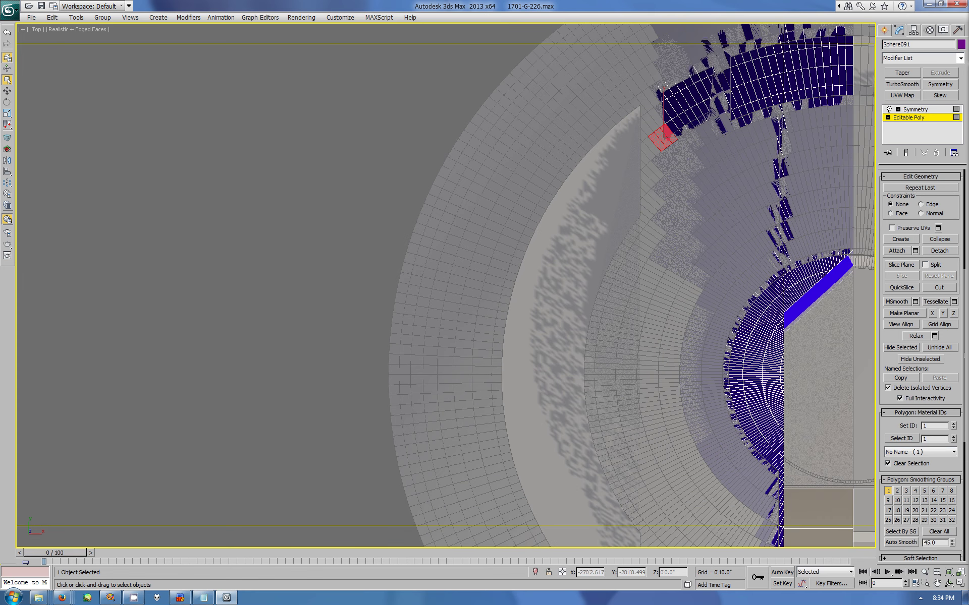
{"action": "key", "text": "ctrl+z"}
{"action": "key", "text": "ctrl+z"}
{"action": "key", "text": "ctrl+z"}
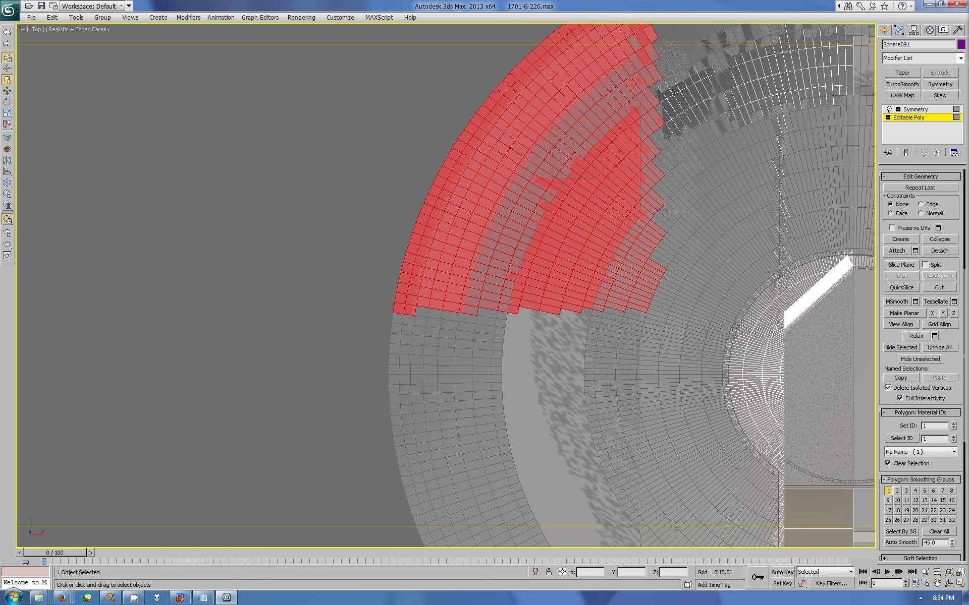
{"action": "key", "text": "ctrl+z"}
{"action": "key", "text": "ctrl+z"}
{"action": "key", "text": "ctrl+z"}
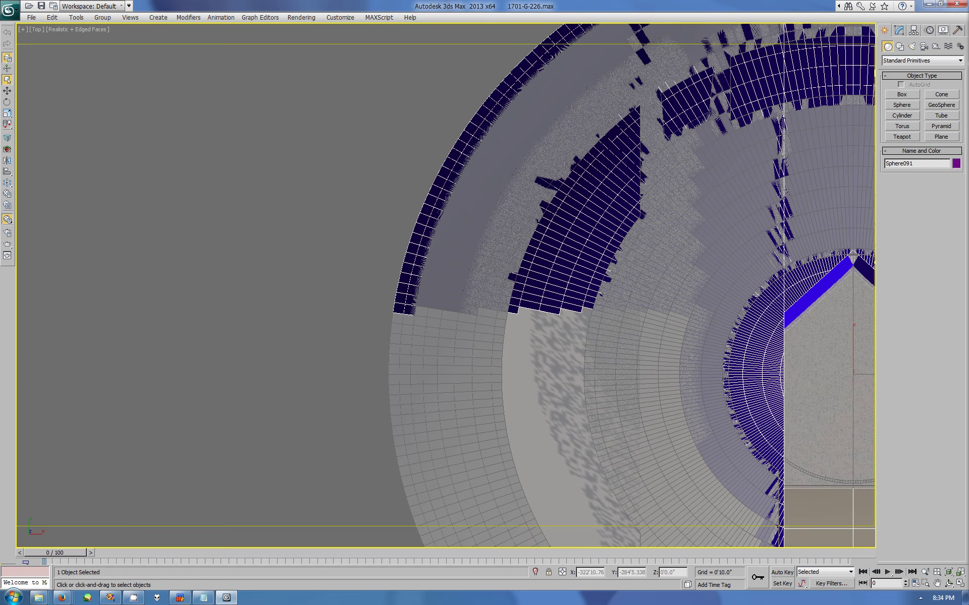
{"action": "key", "text": "ctrl+z"}
{"action": "key", "text": "ctrl+z"}
{"action": "key", "text": "ctrl+z"}
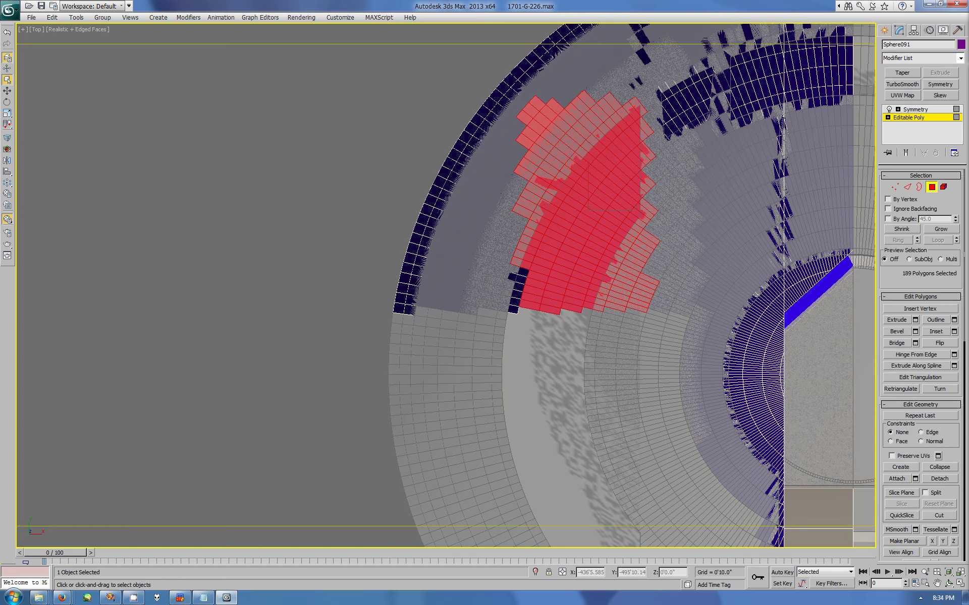
{"action": "key", "text": "ctrl+z"}
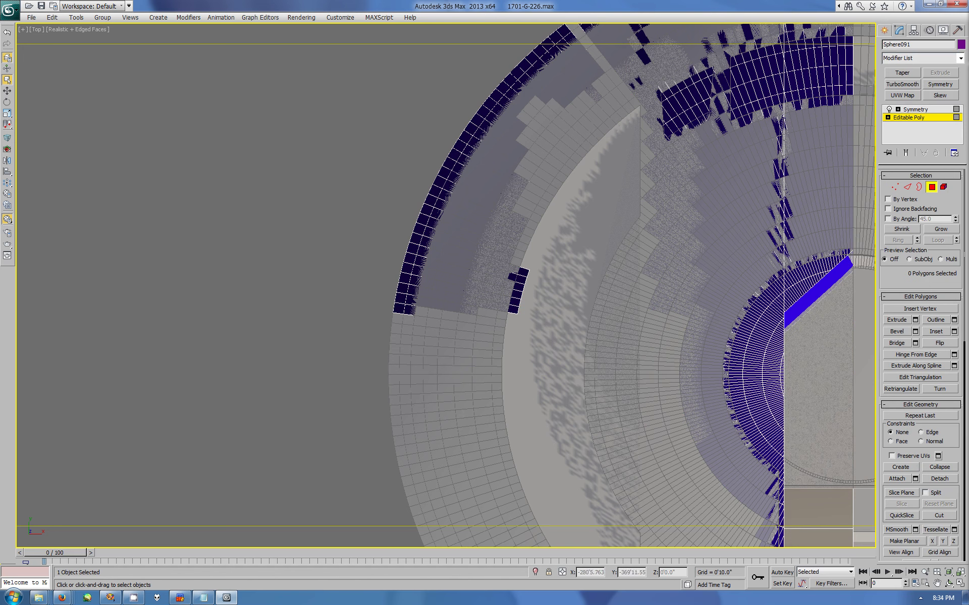
{"action": "key", "text": "ctrl+z"}
{"action": "key", "text": "ctrl+z"}
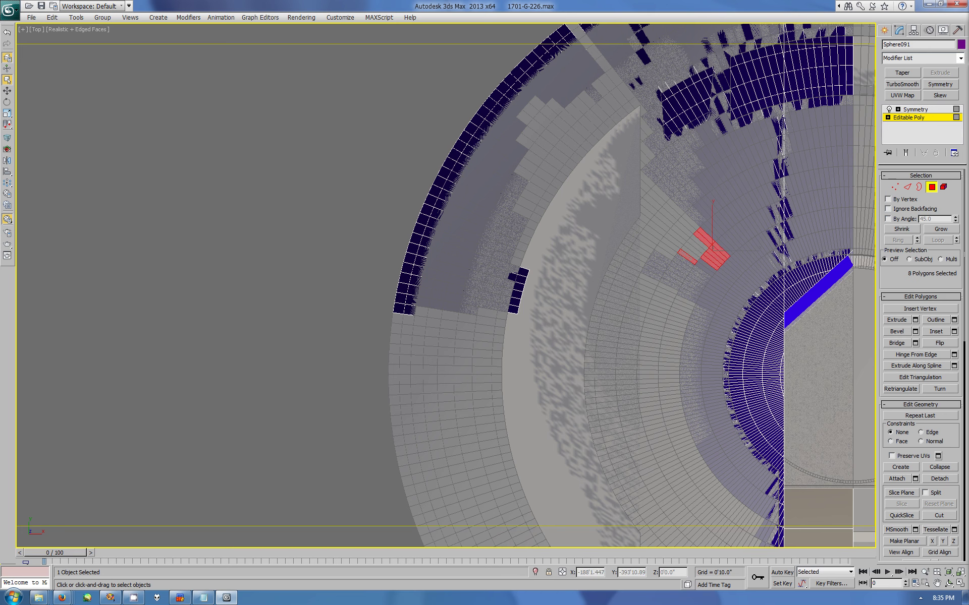
{"action": "key", "text": "ctrl+z"}
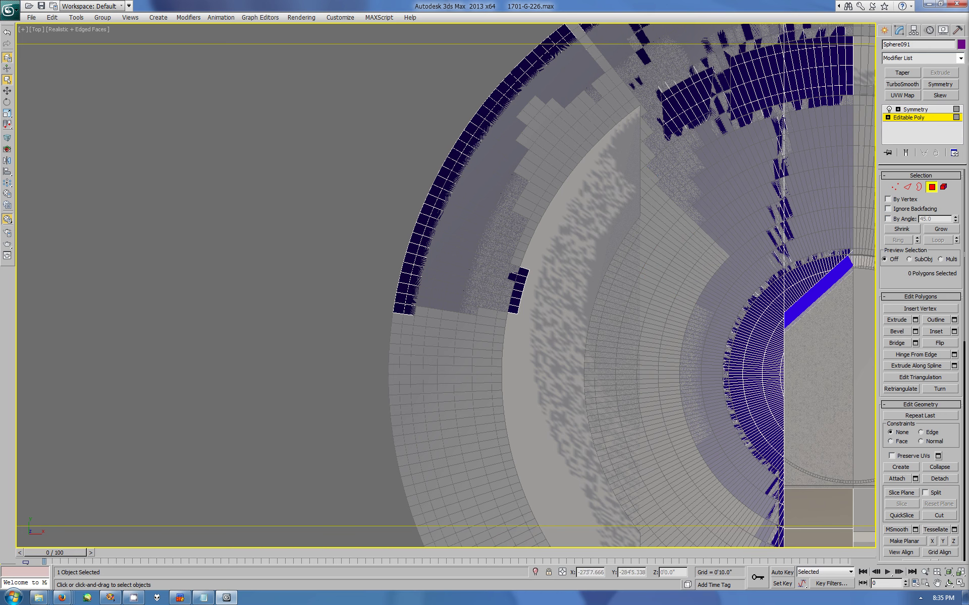
Step: Remove the Symmetry modifier from Saucer upper001
{"action": "middle_click_drag", "start_coordinate": [454, 252], "coordinate": [424, 413]}
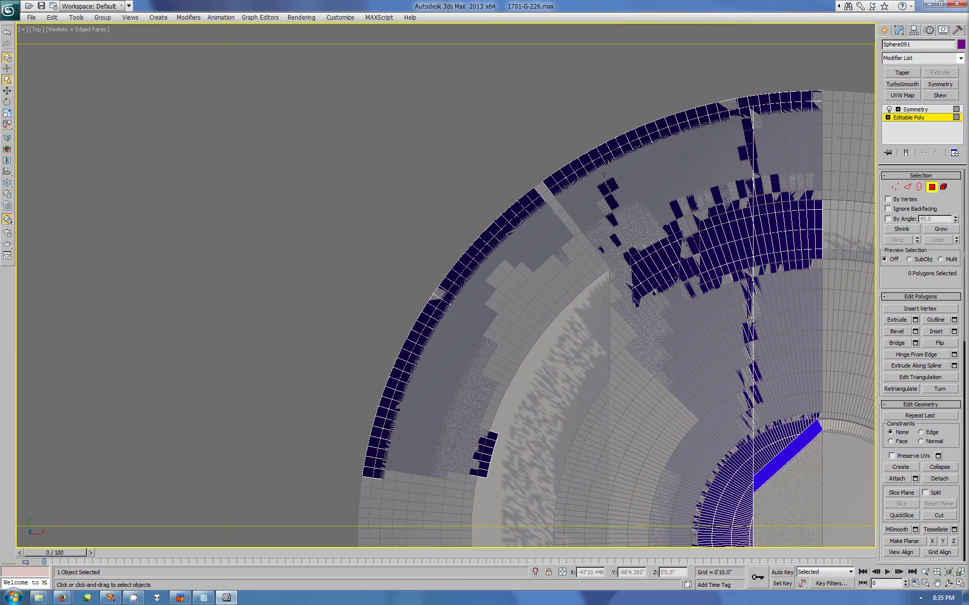
{"action": "key", "text": "5"}
{"action": "scroll", "coordinate": [443, 280], "scroll_direction": "down", "scroll_amount": 5}
{"action": "scroll", "coordinate": [443, 285], "scroll_direction": "up", "scroll_amount": 3}
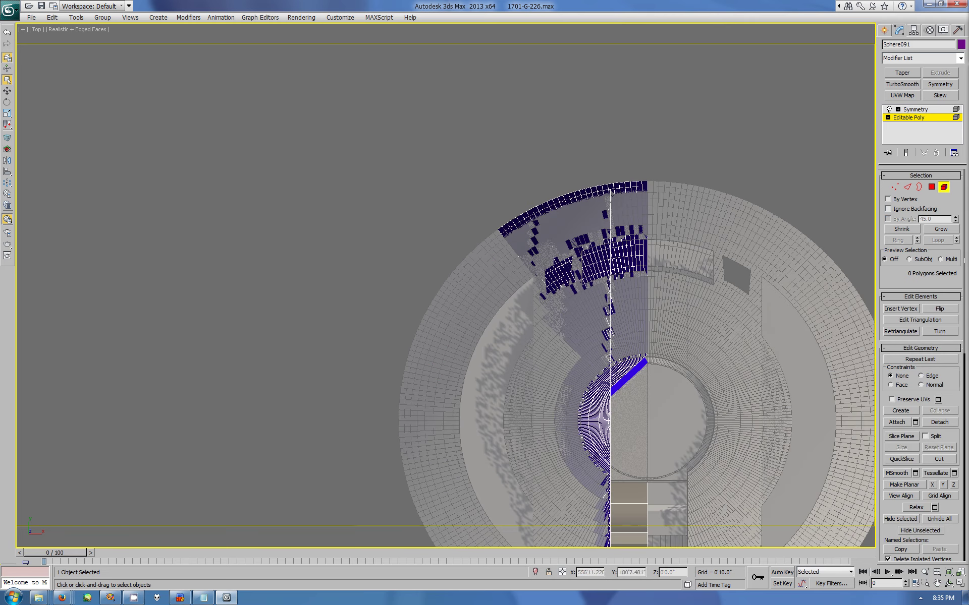
{"action": "key", "text": "Delete"}
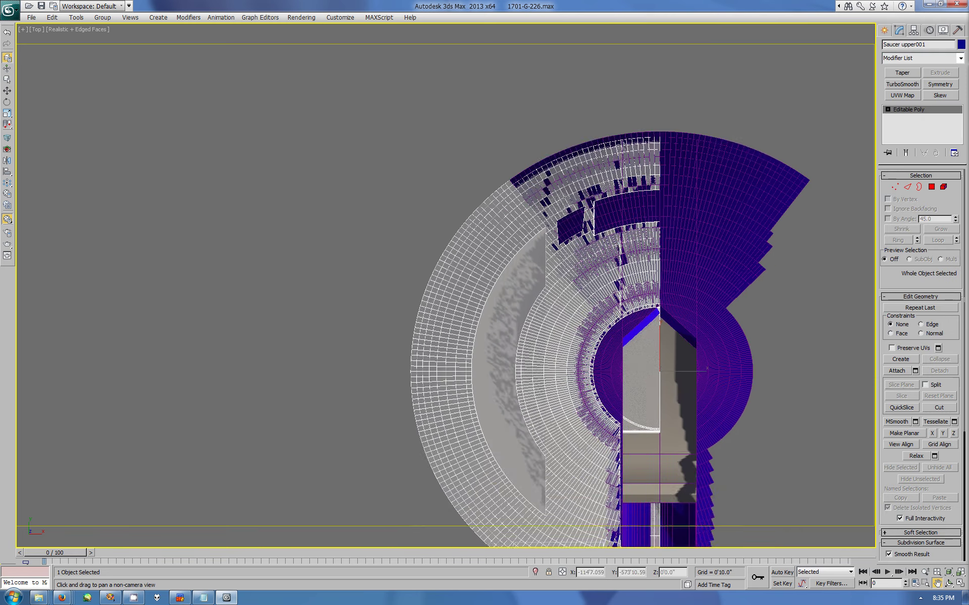
Step: Select a block of stray polygons on the saucer and delete them
{"action": "middle_click_drag", "start_coordinate": [645, 354], "coordinate": [640, 333]}
{"action": "scroll", "coordinate": [641, 333], "scroll_direction": "up", "scroll_amount": 4}
{"action": "key", "text": "2"}
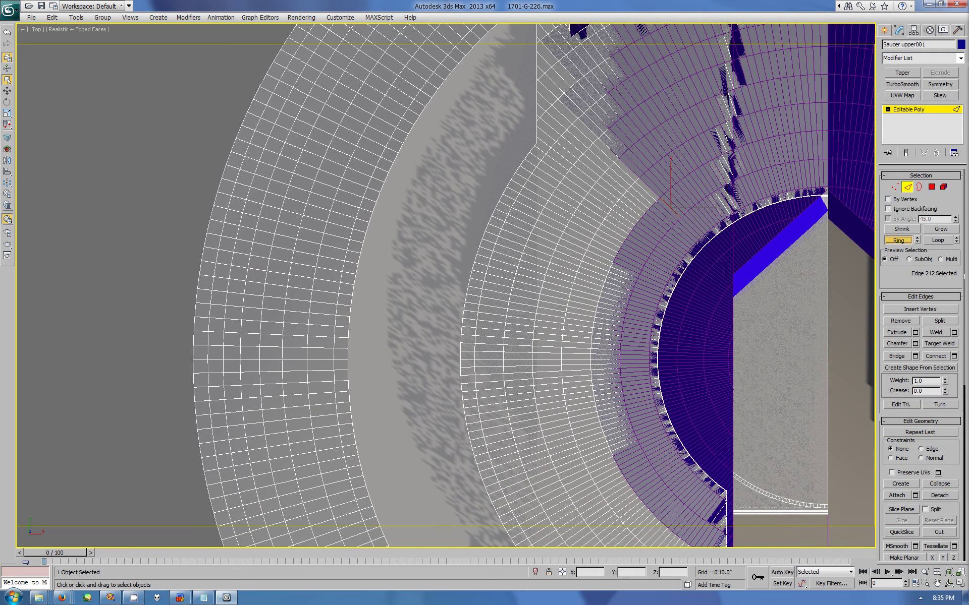
{"action": "key", "text": "4"}
{"action": "scroll", "coordinate": [444, 353], "scroll_direction": "down", "scroll_amount": 2}
{"action": "left_click_drag", "start_coordinate": [620, 248], "coordinate": [580, 323]}
{"action": "middle_click_drag", "start_coordinate": [630, 454], "coordinate": [540, 146]}
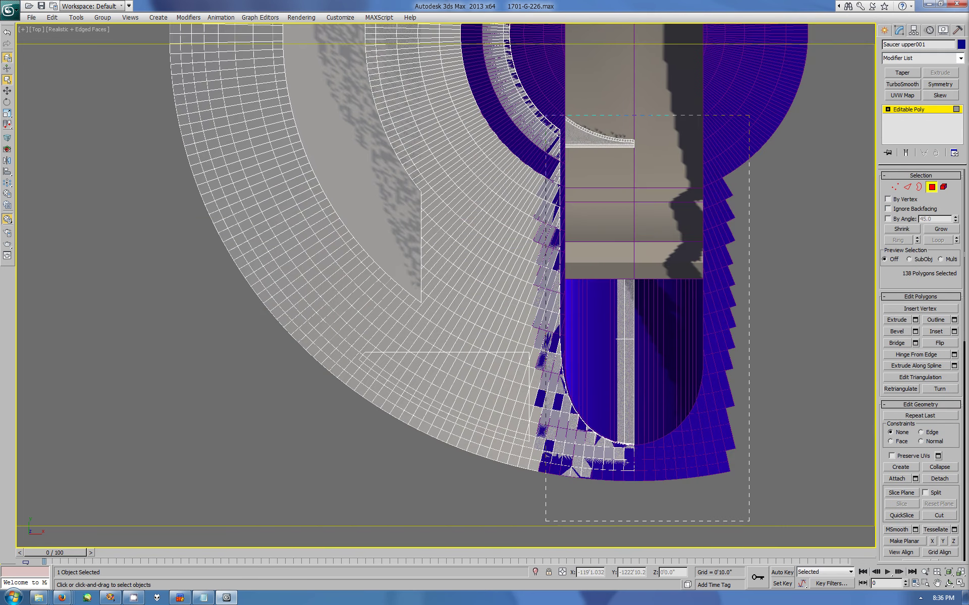
{"action": "left_click_drag", "start_coordinate": [748, 520], "coordinate": [749, 521]}
{"action": "key", "text": "ctrl+d"}
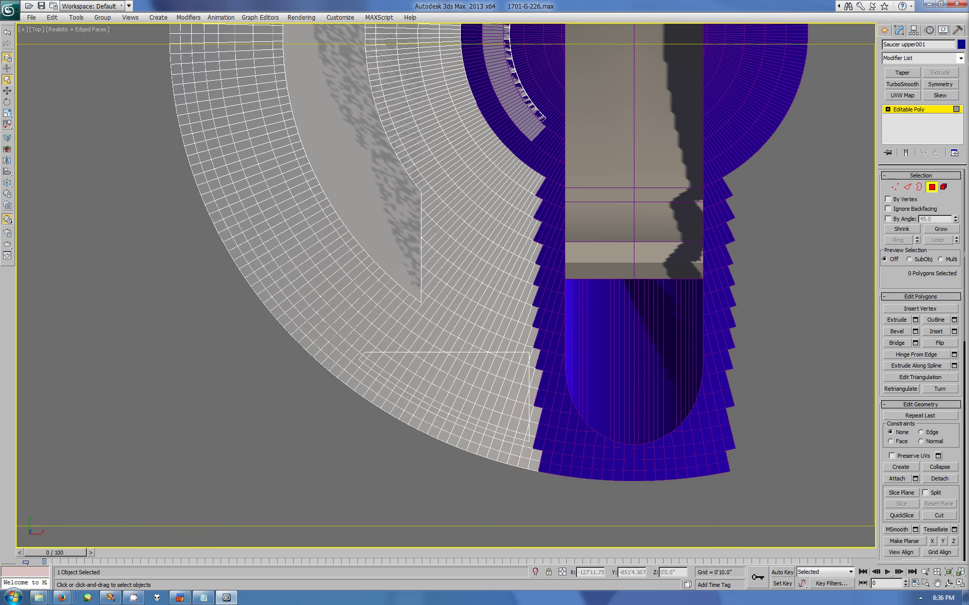
Step: Delete the remaining stray polygons near the saucer's outer ring
{"action": "mouse_move", "coordinate": [504, 151]}
{"action": "middle_mouse_down"}
{"action": "mouse_move", "coordinate": [565, 353]}
{"action": "mouse_move", "coordinate": [623, 480]}
{"action": "middle_mouse_up"}
{"action": "left_click", "coordinate": [621, 283], "text": "ctrl"}
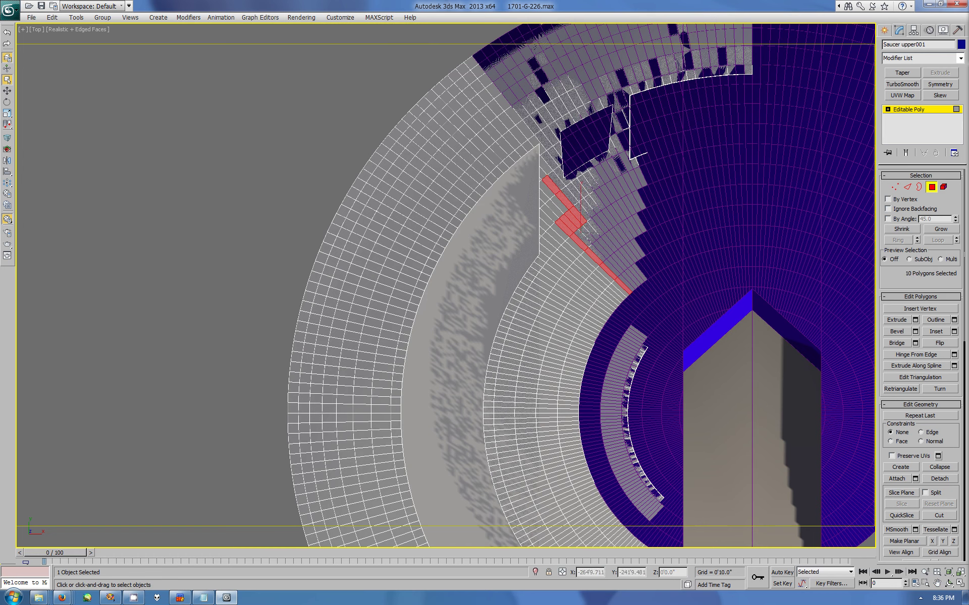
{"action": "key", "text": "Delete"}
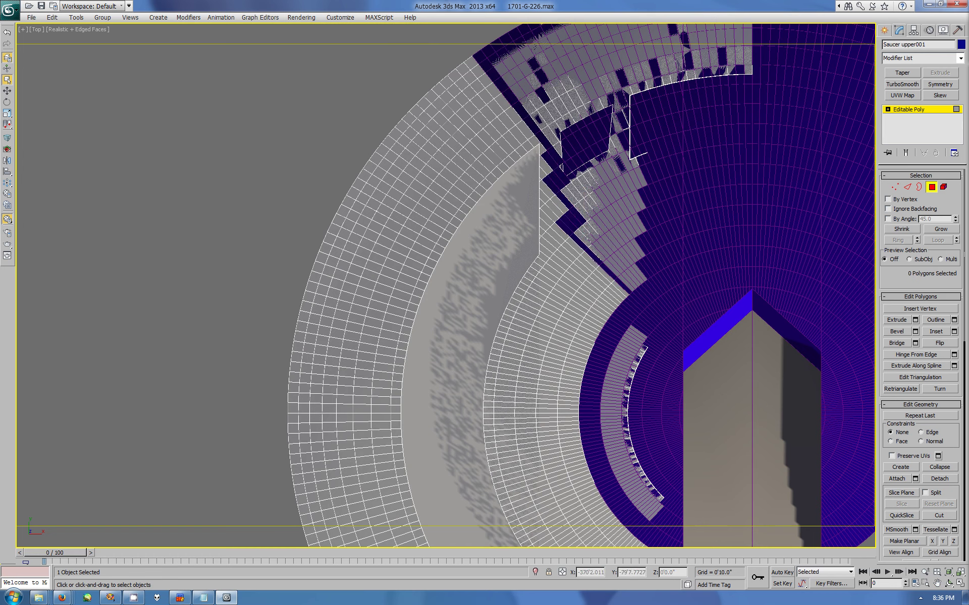
{"action": "scroll", "coordinate": [444, 286], "scroll_direction": "down", "scroll_amount": 4}
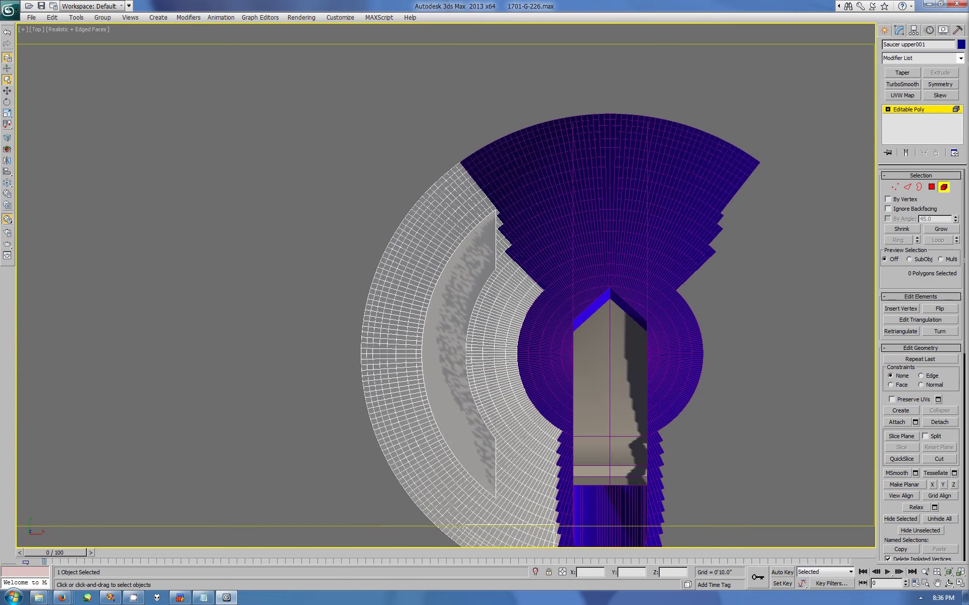
Step: Attach Saucer upper001 to Sphere091 and select all of its vertices
{"action": "key", "text": "ctrl+a"}
{"action": "scroll", "coordinate": [920, 353], "scroll_direction": "up", "scroll_amount": 5}
{"action": "left_click", "coordinate": [897, 359]}
{"action": "left_click", "coordinate": [429, 353]}
{"action": "left_click", "coordinate": [536, 279]}
{"action": "key", "text": "1"}
{"action": "scroll", "coordinate": [446, 286], "scroll_direction": "down", "scroll_amount": 4}
{"action": "key", "text": "ctrl+a"}
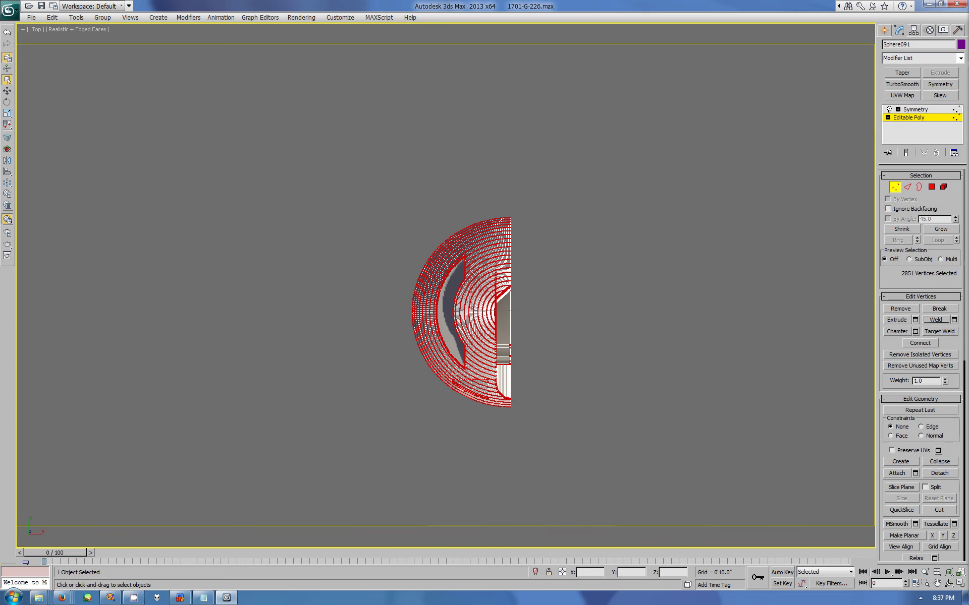
Step: Leave vertex editing and orbit the saucer in a maximized, realistic-shaded Perspective view
{"action": "key", "text": "alt+w"}
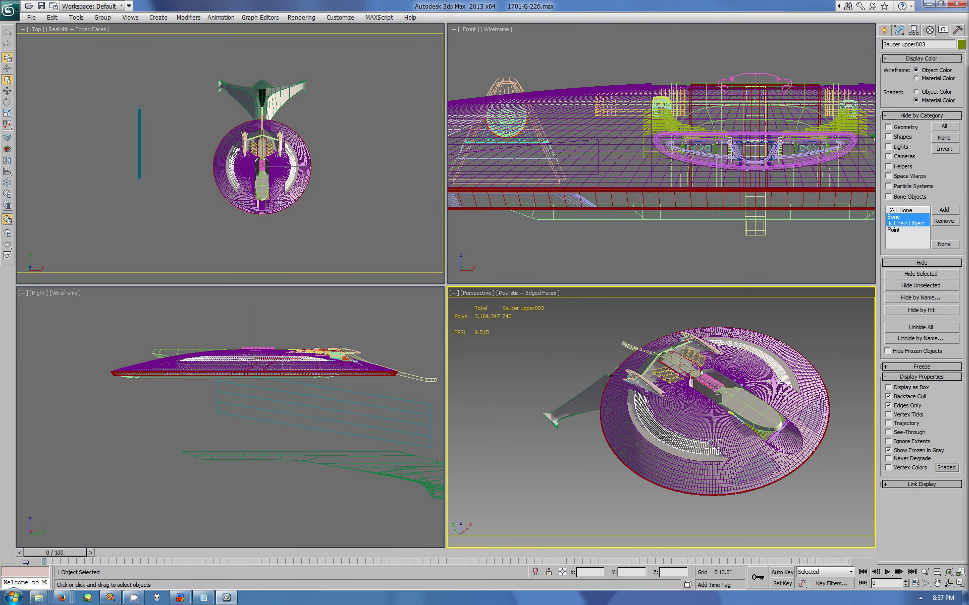
{"action": "left_click", "coordinate": [659, 384]}
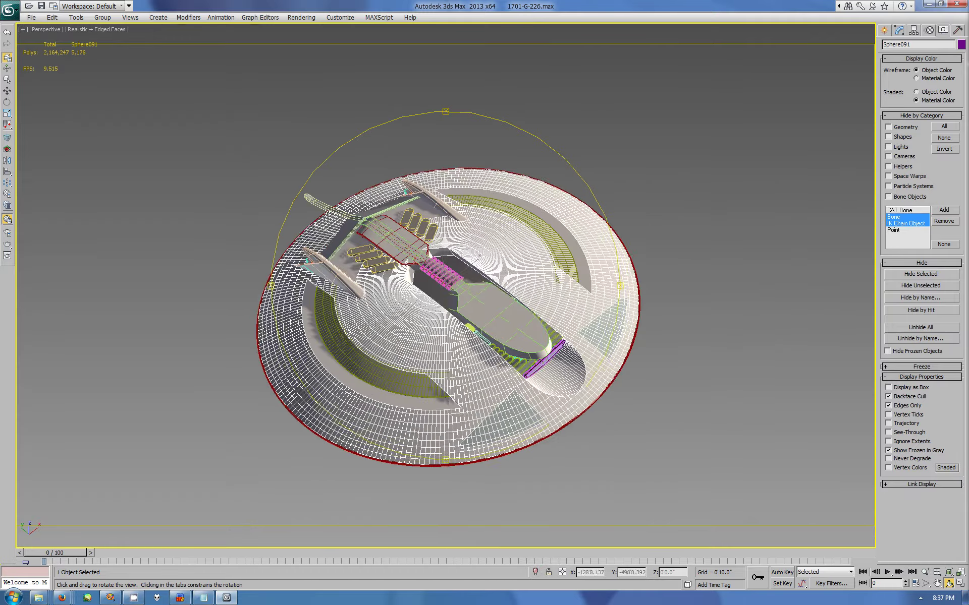
{"action": "key", "text": "alt+w"}
{"action": "key", "text": "F4"}
{"action": "left_click_drag", "start_coordinate": [446, 286], "coordinate": [446, 303]}
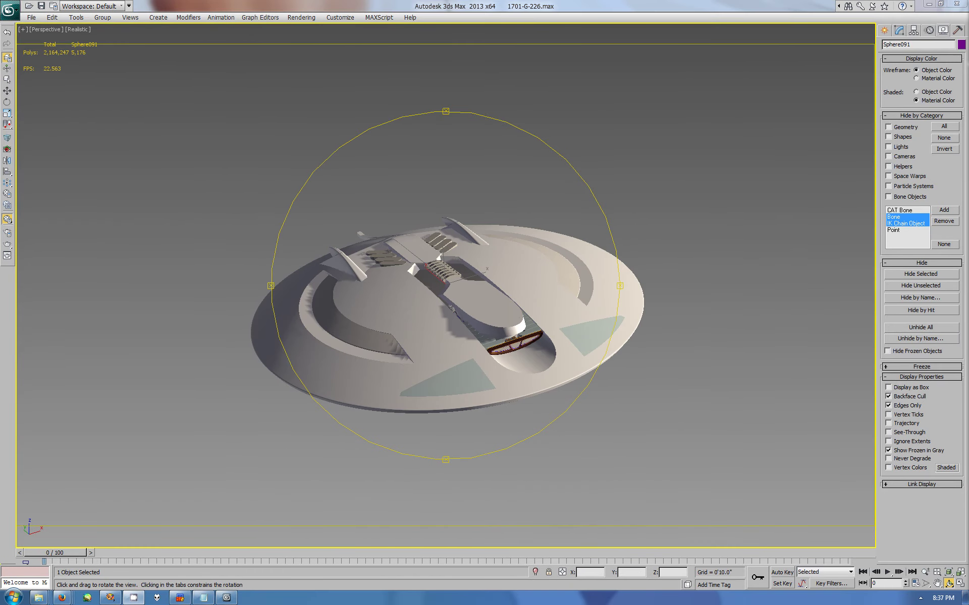
{"action": "left_click_drag", "start_coordinate": [446, 286], "coordinate": [446, 353]}
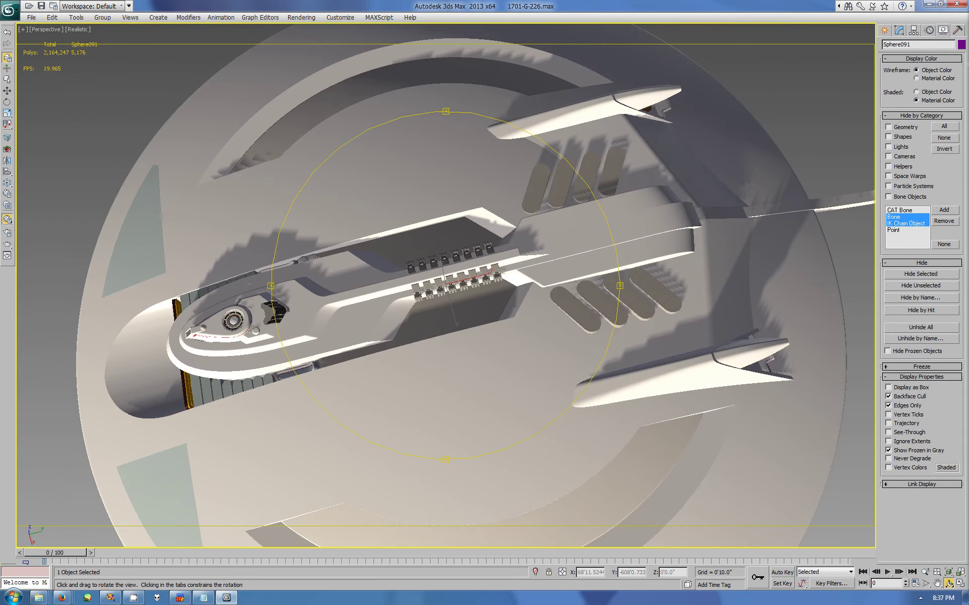
Step: Select Box462, frame it in the maximized Top view, and go to its Editable Poly level
{"action": "key", "text": "alt+w"}
{"action": "left_click", "coordinate": [260, 162]}
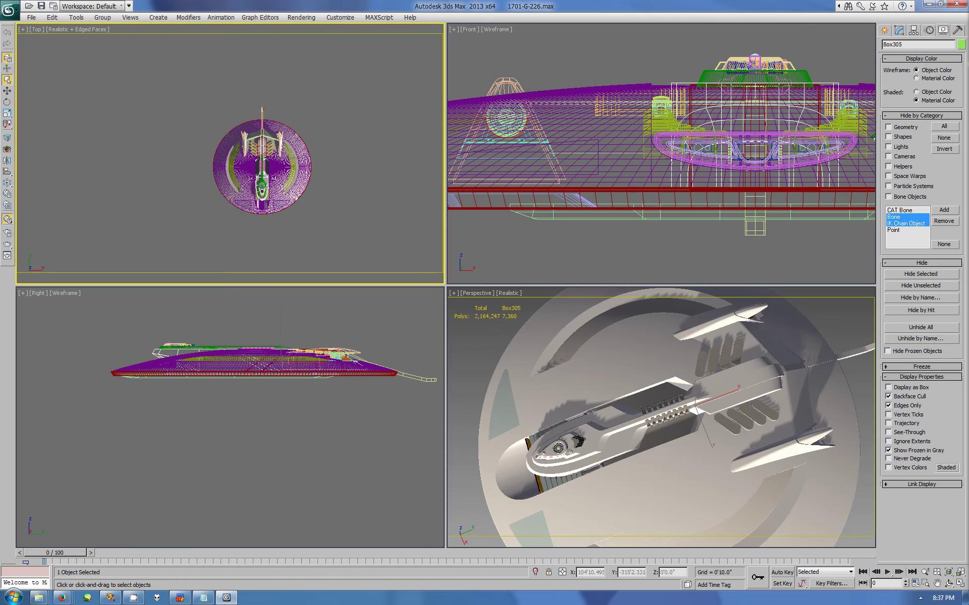
{"action": "key", "text": "alt+w"}
{"action": "key", "text": "z"}
{"action": "scroll", "coordinate": [444, 283], "scroll_direction": "up", "scroll_amount": 4}
{"action": "middle_click_drag", "start_coordinate": [443, 283], "coordinate": [444, 293], "text": "alt"}
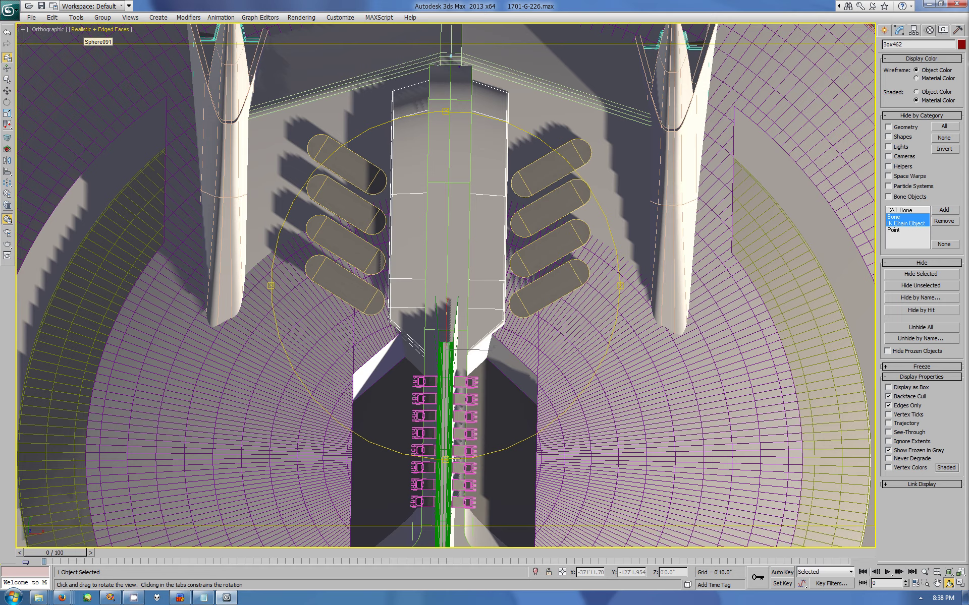
{"action": "key", "text": "t"}
{"action": "key", "text": "ctrl+v"}
{"action": "key", "text": "Escape"}
{"action": "left_click", "coordinate": [908, 133]}
Step: Select the neck box's vertices in vertex mode, then leave vertex editing
{"action": "key", "text": "1"}
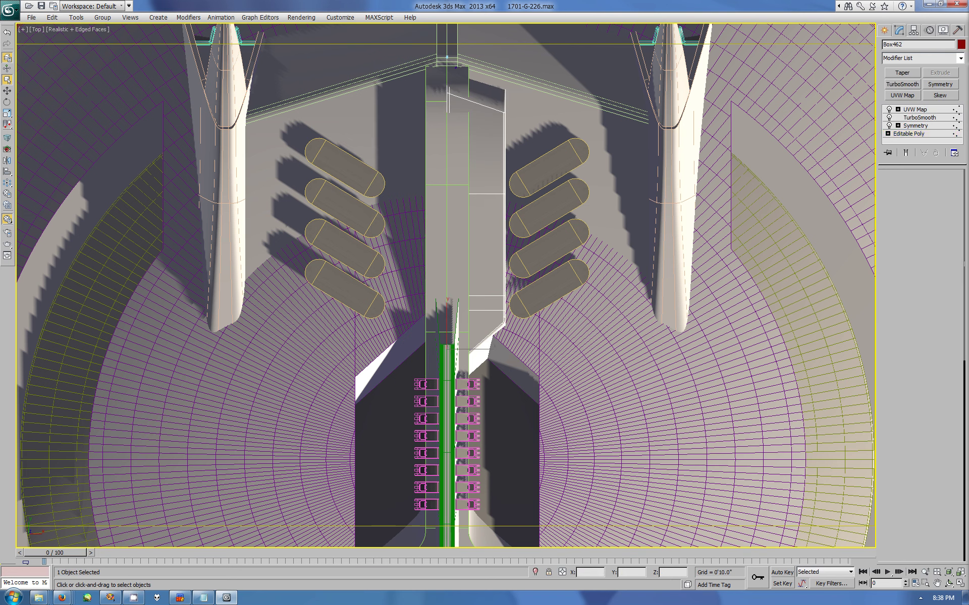
{"action": "left_click_drag", "start_coordinate": [394, 255], "coordinate": [431, 406]}
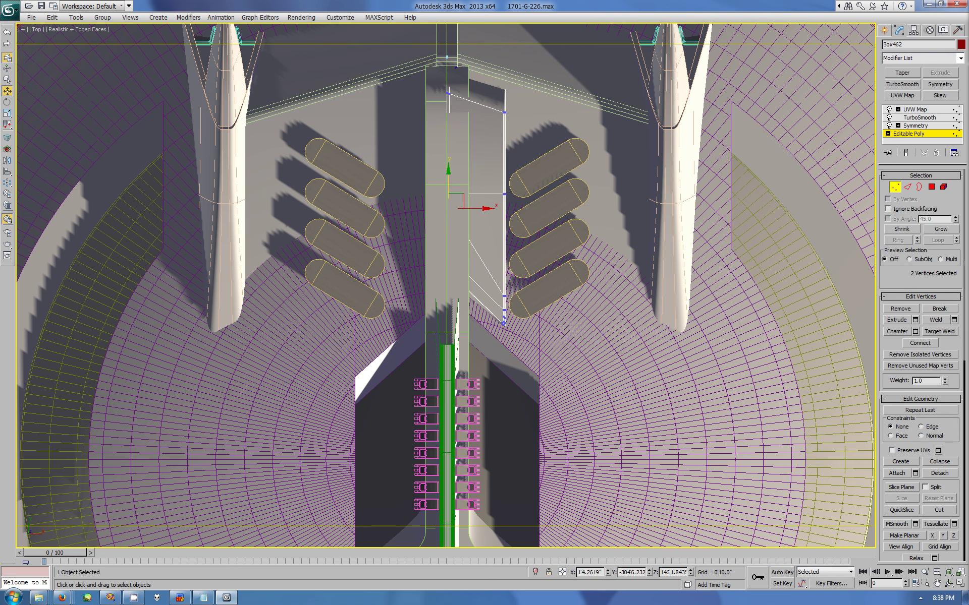
{"action": "left_click_drag", "start_coordinate": [411, 267], "coordinate": [462, 331]}
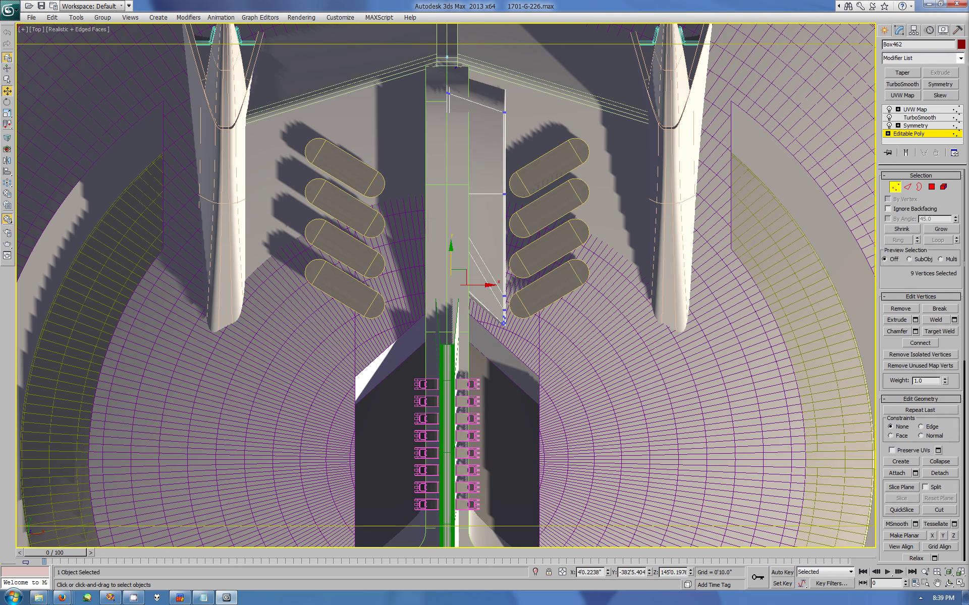
{"action": "left_click", "coordinate": [884, 30]}
Step: Orbit the Perspective view to inspect the whole saucer
{"action": "key", "text": "alt+w"}
{"action": "middle_click_drag", "start_coordinate": [655, 429], "coordinate": [676, 424], "text": "alt"}
{"action": "key", "text": "alt+w"}
{"action": "scroll", "coordinate": [445, 285], "scroll_direction": "up", "scroll_amount": 5}
{"action": "scroll", "coordinate": [445, 285], "scroll_direction": "down", "scroll_amount": 10}
{"action": "left_click_drag", "start_coordinate": [446, 285], "coordinate": [445, 242]}
{"action": "scroll", "coordinate": [446, 285], "scroll_direction": "down", "scroll_amount": 5}
{"action": "mouse_move", "coordinate": [445, 285]}
{"action": "left_mouse_down"}
{"action": "mouse_move", "coordinate": [455, 303]}
{"action": "mouse_move", "coordinate": [459, 262]}
{"action": "left_mouse_up"}
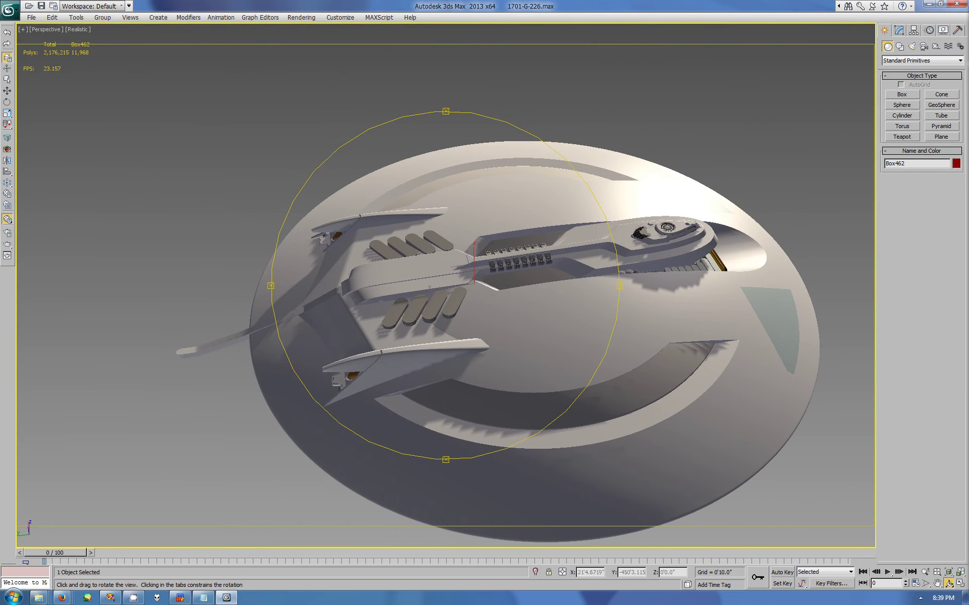
{"action": "key", "text": "alt+w"}
{"action": "key", "text": "alt+w"}
Step: Isolate the hull box in a maximized Top view and pick its right side edge
{"action": "key", "text": "ctrl+p"}
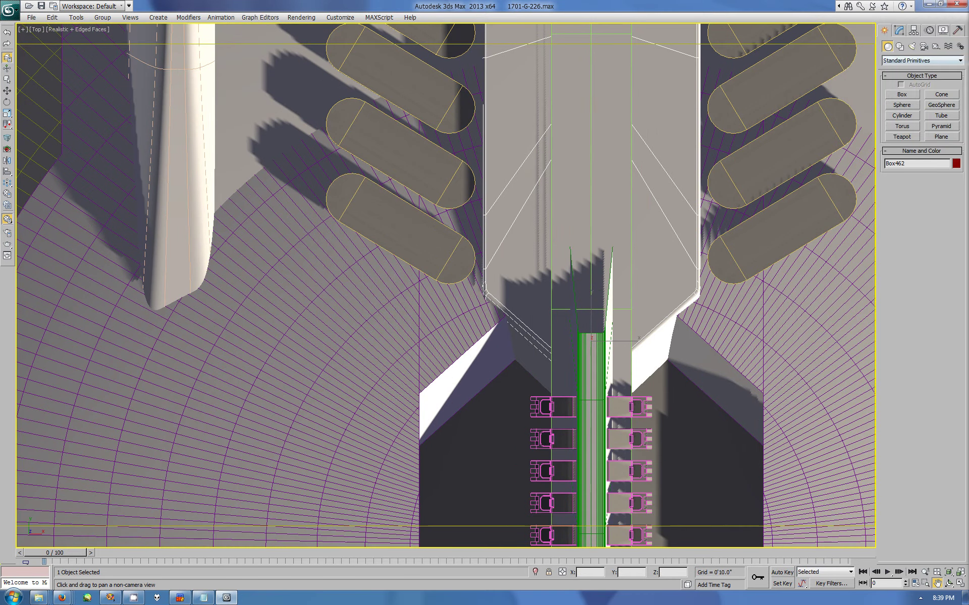
{"action": "left_click", "coordinate": [943, 30]}
{"action": "left_click", "coordinate": [920, 285]}
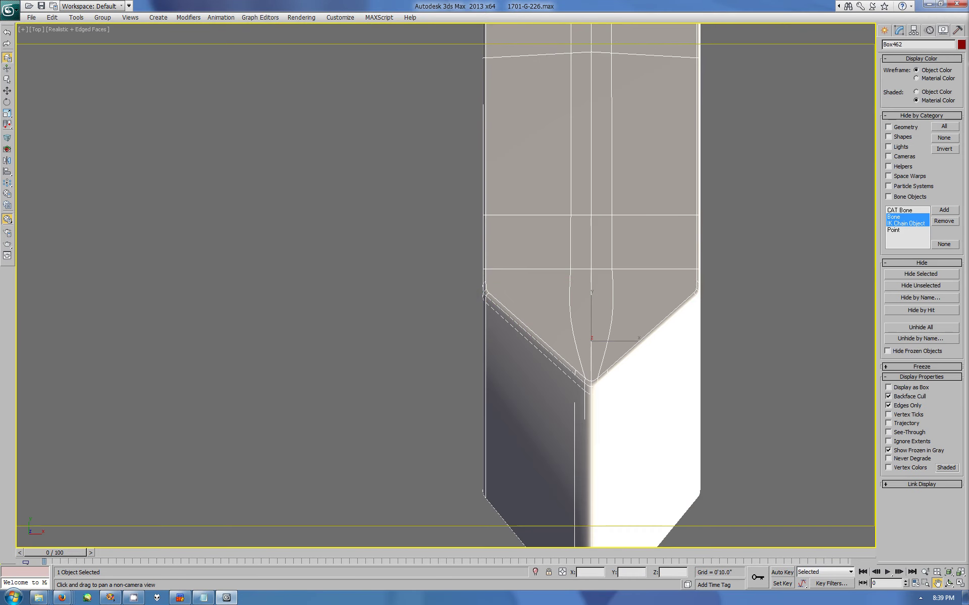
{"action": "left_click", "coordinate": [899, 30]}
{"action": "left_click", "coordinate": [908, 134]}
{"action": "key", "text": "2"}
{"action": "key", "text": "w"}
{"action": "left_click", "coordinate": [697, 393]}
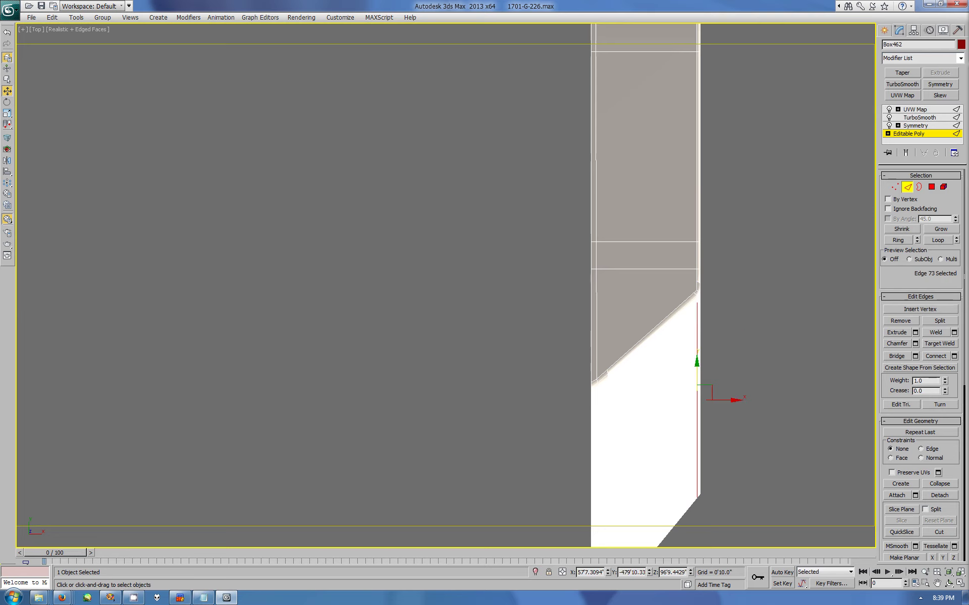
{"action": "scroll", "coordinate": [454, 282], "scroll_direction": "down", "scroll_amount": 2}
Step: Slide the four front vertices along X to taper the front, then unhide all objects
{"action": "key", "text": "1"}
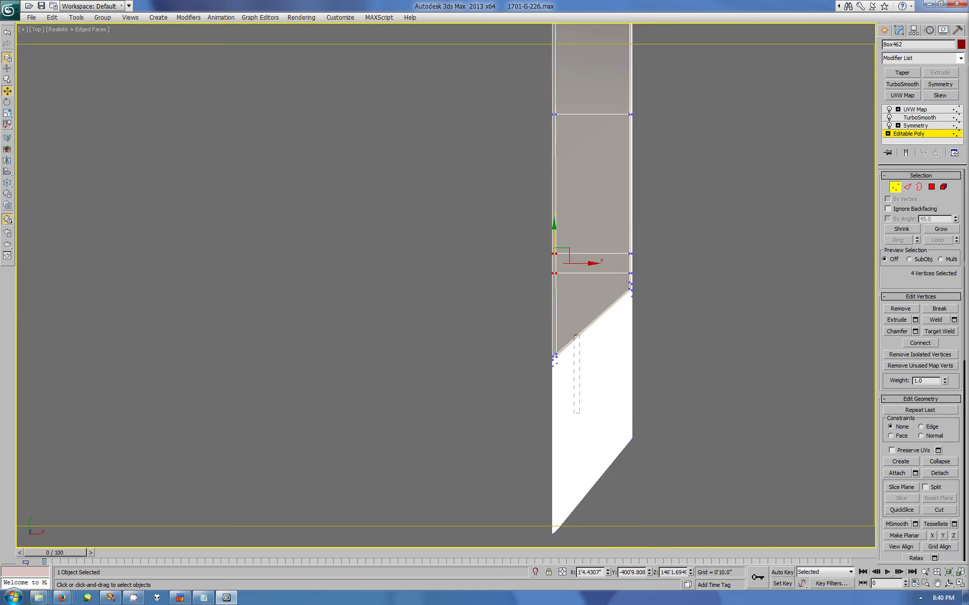
{"action": "left_click_drag", "start_coordinate": [580, 401], "coordinate": [619, 401]}
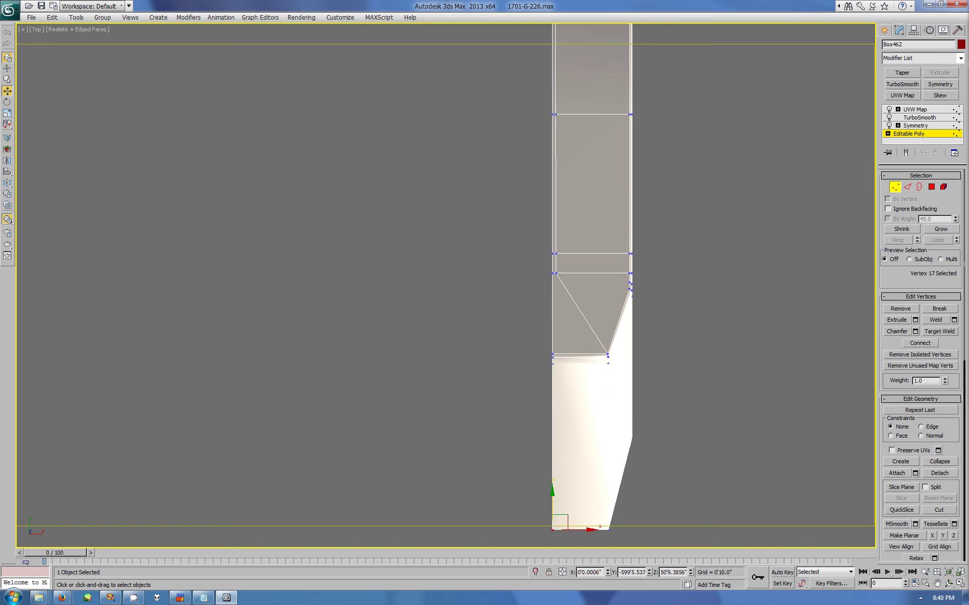
{"action": "key", "text": "1"}
{"action": "key", "text": "alt+q"}
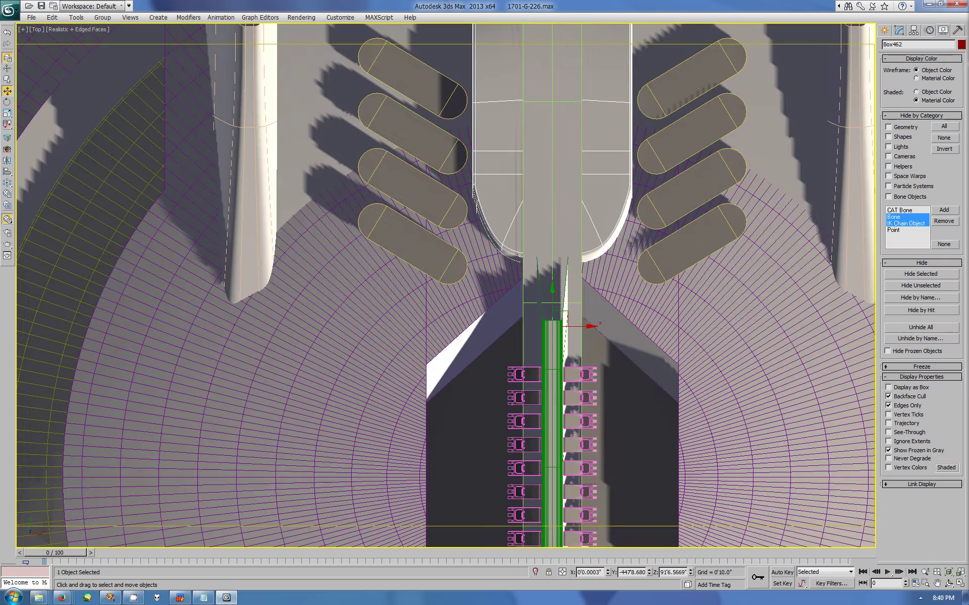
{"action": "key", "text": "alt+w"}
{"action": "mouse_move", "coordinate": [630, 404]}
{"action": "middle_mouse_down", "text": "alt"}
{"action": "mouse_move", "coordinate": [501, 330]}
{"action": "mouse_move", "coordinate": [534, 353]}
{"action": "middle_mouse_up", "text": "alt"}
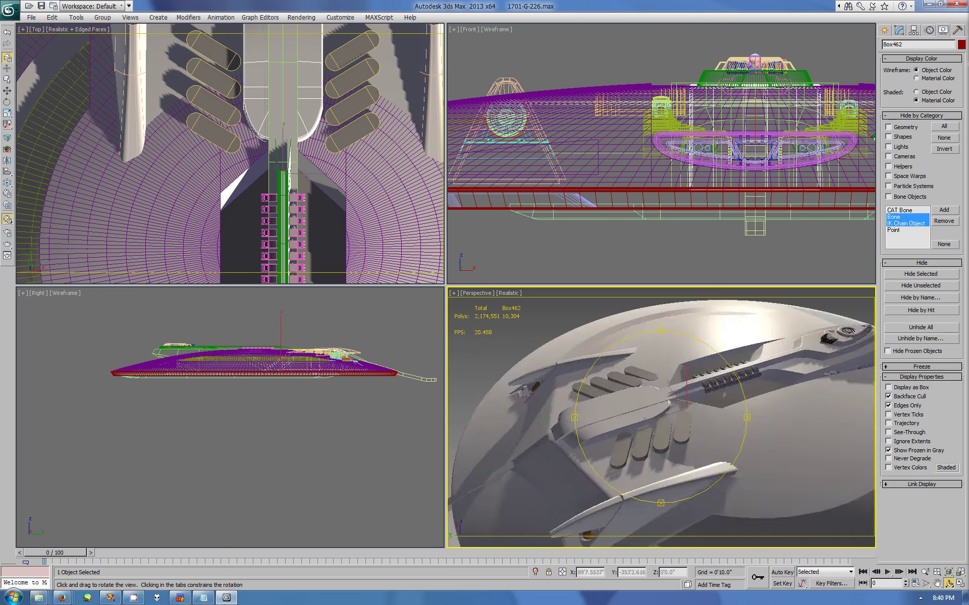
{"action": "middle_click_drag", "start_coordinate": [530, 434], "coordinate": [505, 383], "text": "alt"}
Step: Select the vertices at the hull box's front end
{"action": "left_click", "coordinate": [899, 29]}
{"action": "key", "text": "1"}
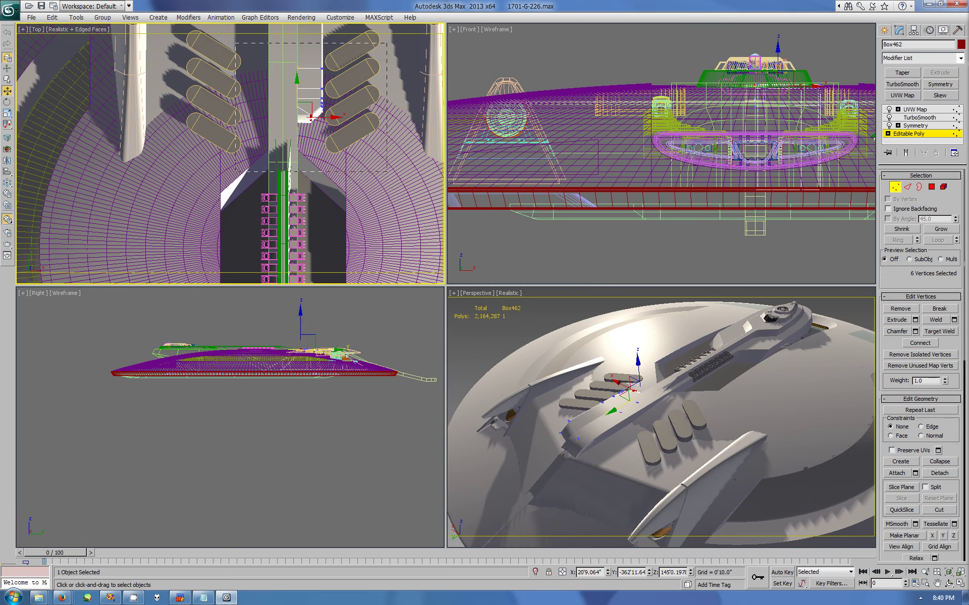
{"action": "left_click_drag", "start_coordinate": [234, 43], "coordinate": [387, 171]}
{"action": "left_click", "coordinate": [884, 30]}
Step: Isolate the hull box and pull its front vertices forward into a vertical front
{"action": "middle_click_drag", "start_coordinate": [655, 404], "coordinate": [661, 419], "text": "alt"}
{"action": "left_click", "coordinate": [929, 29]}
{"action": "left_click", "coordinate": [921, 285]}
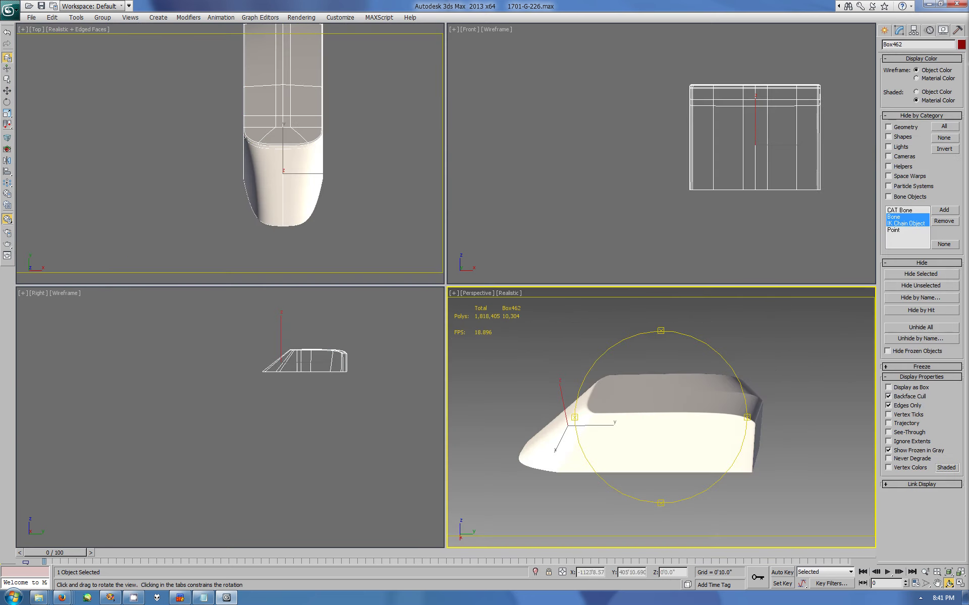
{"action": "key", "text": "2"}
{"action": "left_click", "coordinate": [302, 131]}
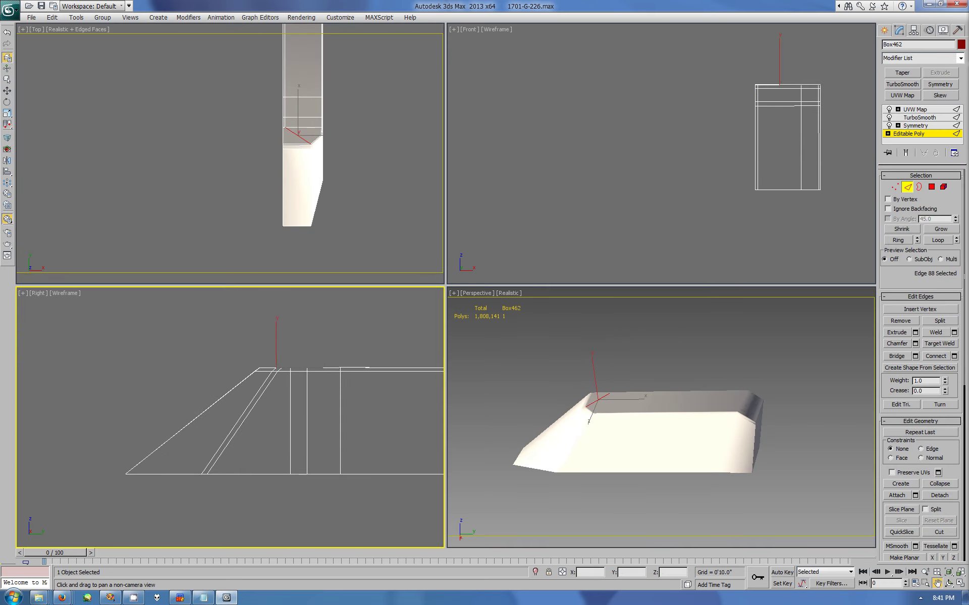
{"action": "key", "text": "1"}
{"action": "mouse_move", "coordinate": [255, 370]}
{"action": "left_mouse_down"}
{"action": "mouse_move", "coordinate": [154, 371]}
{"action": "mouse_move", "coordinate": [156, 379]}
{"action": "left_mouse_up"}
{"action": "left_click", "coordinate": [932, 536]}
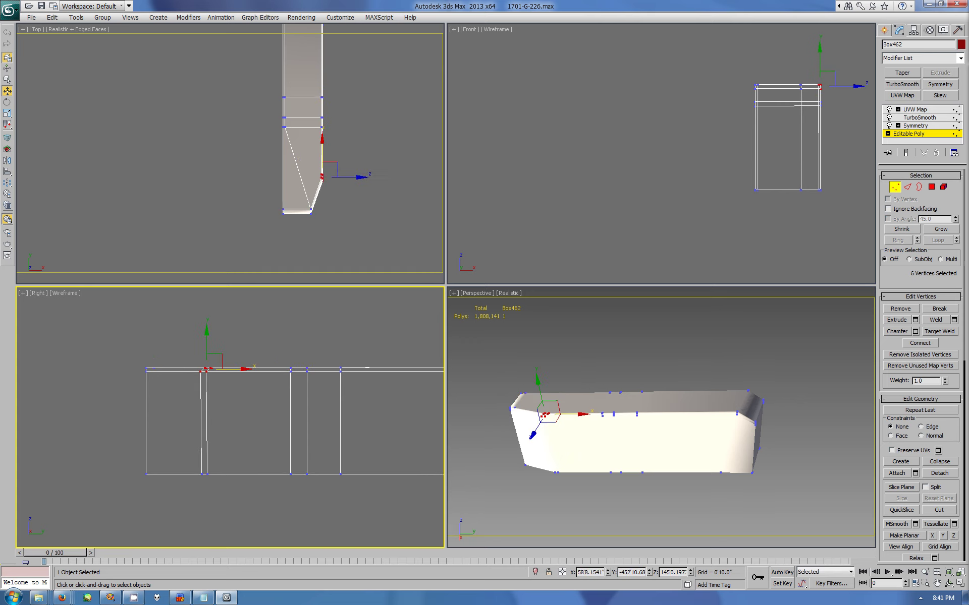
Step: Align the front vertices into one flat plane and move the front corner vertices into place
{"action": "key", "text": "2"}
{"action": "left_click", "coordinate": [202, 423]}
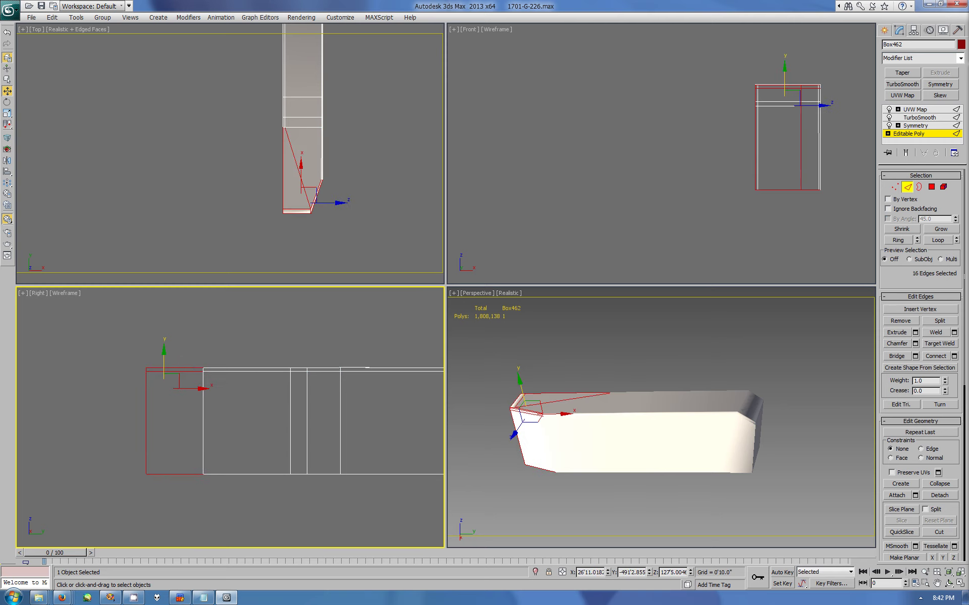
{"action": "key", "text": "1"}
{"action": "left_click_drag", "start_coordinate": [81, 324], "coordinate": [270, 465]}
{"action": "left_click", "coordinate": [932, 536]}
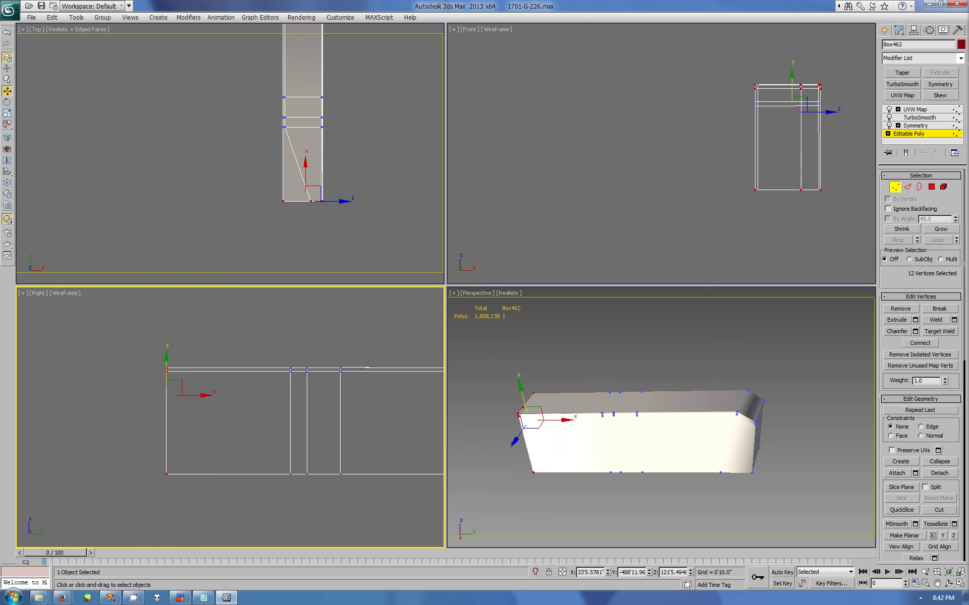
{"action": "left_click_drag", "start_coordinate": [302, 193], "coordinate": [317, 208]}
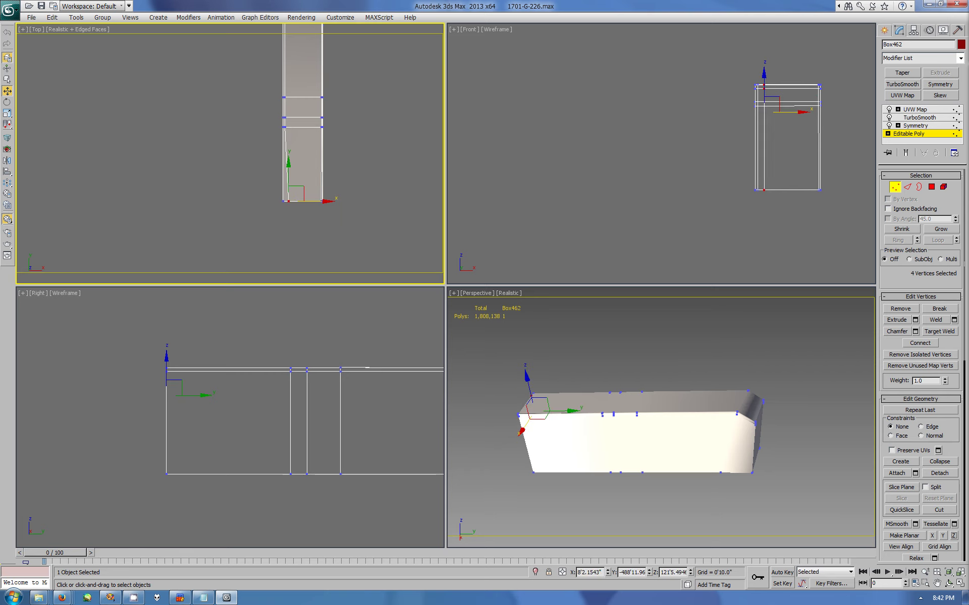
{"action": "scroll", "coordinate": [233, 155], "scroll_direction": "up", "scroll_amount": 3}
{"action": "left_click_drag", "start_coordinate": [191, 394], "coordinate": [263, 395]}
{"action": "left_click_drag", "start_coordinate": [328, 353], "coordinate": [353, 485]}
{"action": "left_click_drag", "start_coordinate": [341, 386], "coordinate": [371, 386]}
{"action": "left_click", "coordinate": [884, 31]}
Step: Unhide all the other ship parts and view the box from above
{"action": "left_click", "coordinate": [949, 584]}
{"action": "left_click_drag", "start_coordinate": [656, 394], "coordinate": [671, 424]}
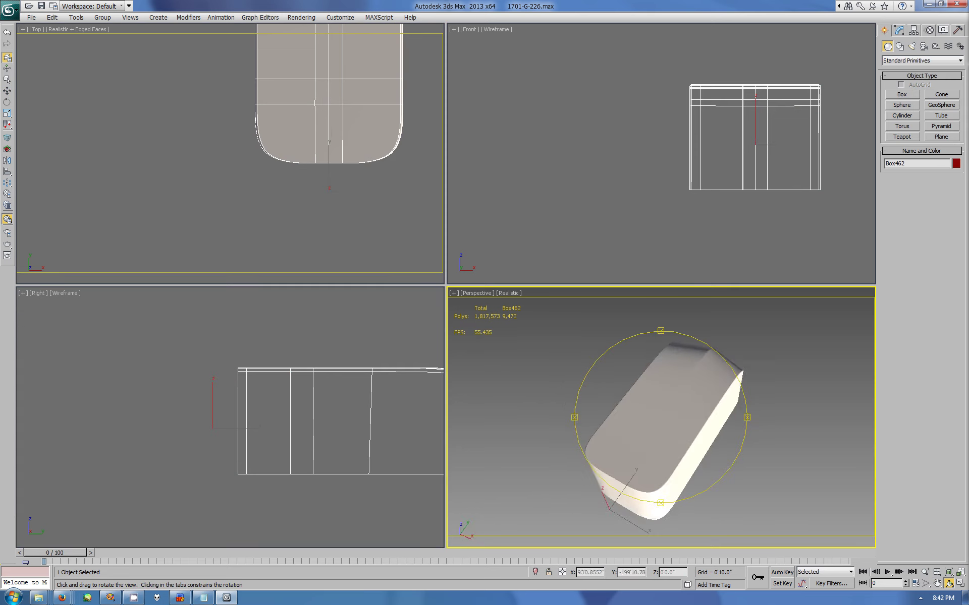
{"action": "left_click_drag", "start_coordinate": [661, 383], "coordinate": [671, 439]}
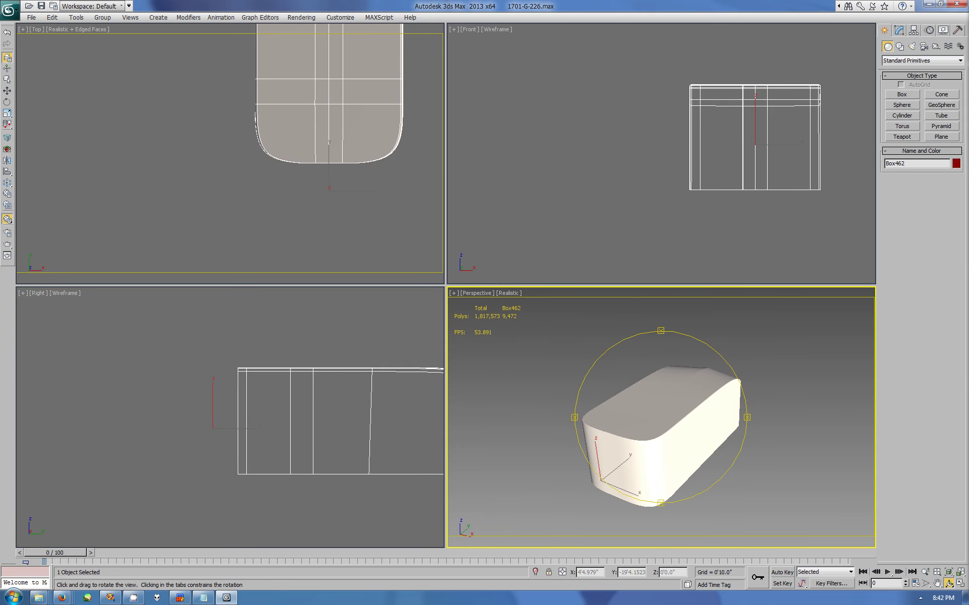
{"action": "left_click", "coordinate": [942, 30]}
{"action": "left_click", "coordinate": [921, 288]}
{"action": "left_click", "coordinate": [884, 30]}
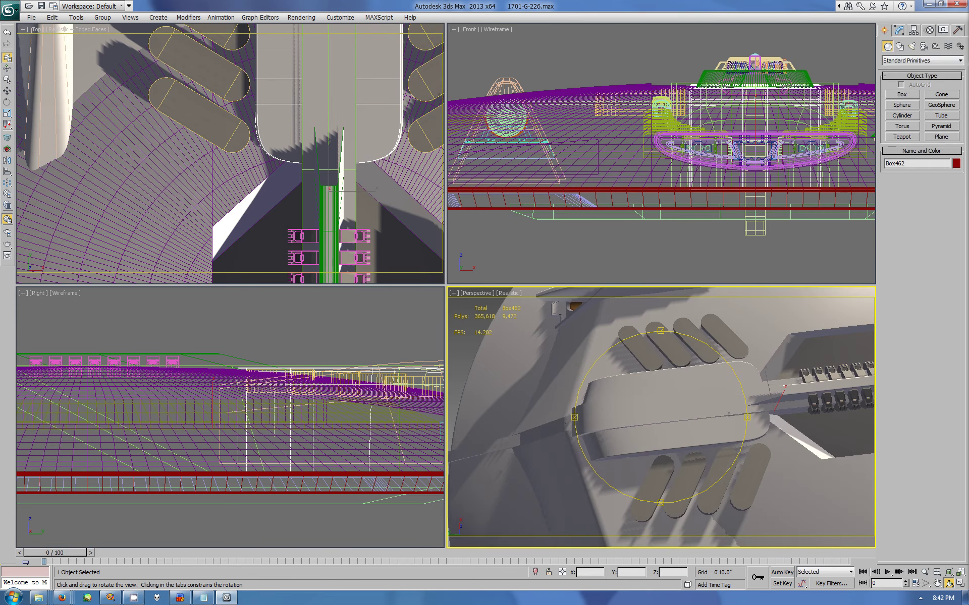
Step: Select six vertices at the box's front end and focus the Top view on it
{"action": "key", "text": "1"}
{"action": "key", "text": "w"}
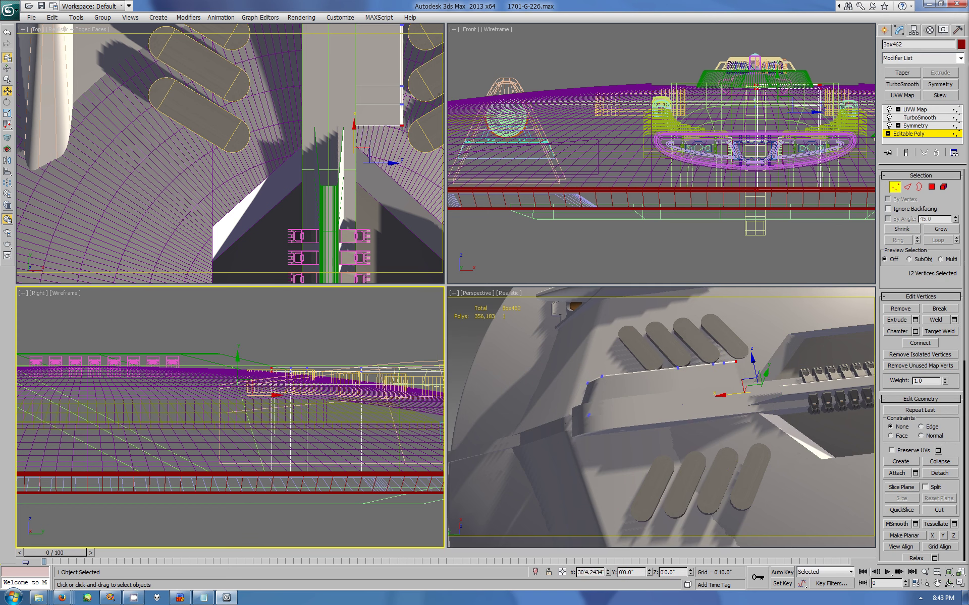
{"action": "left_click_drag", "start_coordinate": [353, 96], "coordinate": [403, 141]}
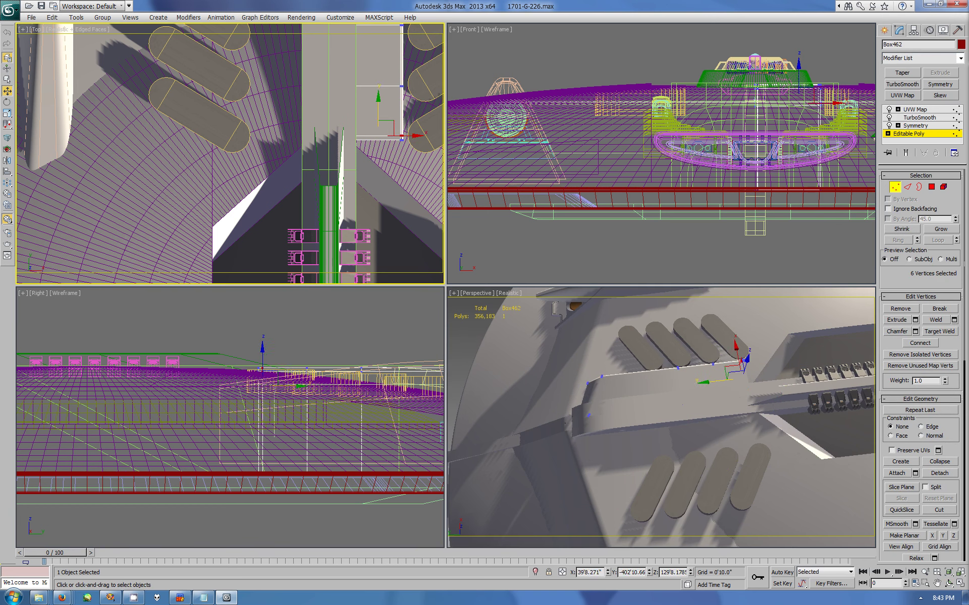
{"action": "left_click", "coordinate": [884, 31]}
{"action": "left_click", "coordinate": [948, 584]}
{"action": "left_click_drag", "start_coordinate": [656, 404], "coordinate": [656, 454]}
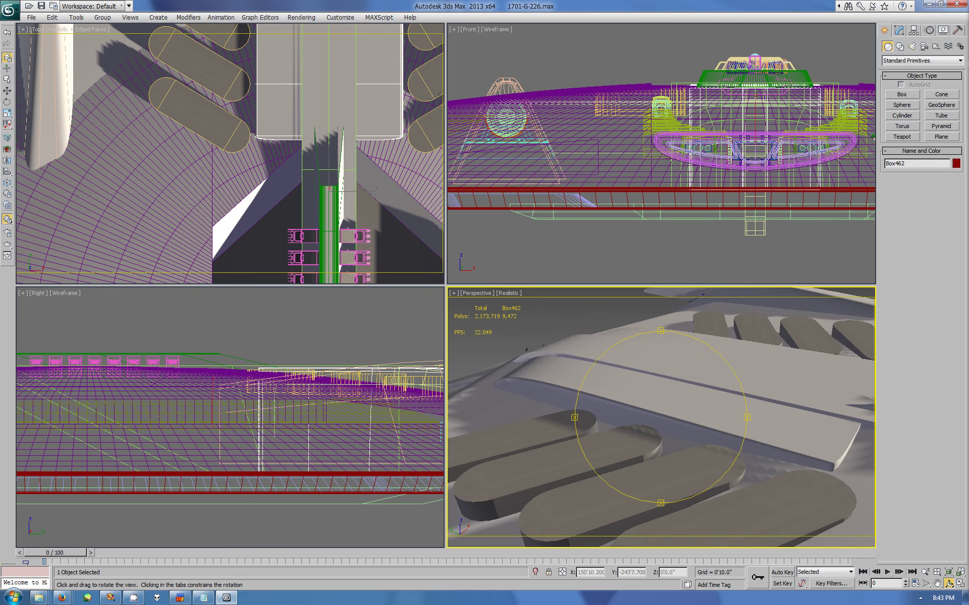
{"action": "left_click", "coordinate": [899, 30]}
{"action": "left_click", "coordinate": [908, 133]}
{"action": "left_click", "coordinate": [936, 584]}
{"action": "scroll", "coordinate": [227, 152], "scroll_direction": "up", "scroll_amount": 5}
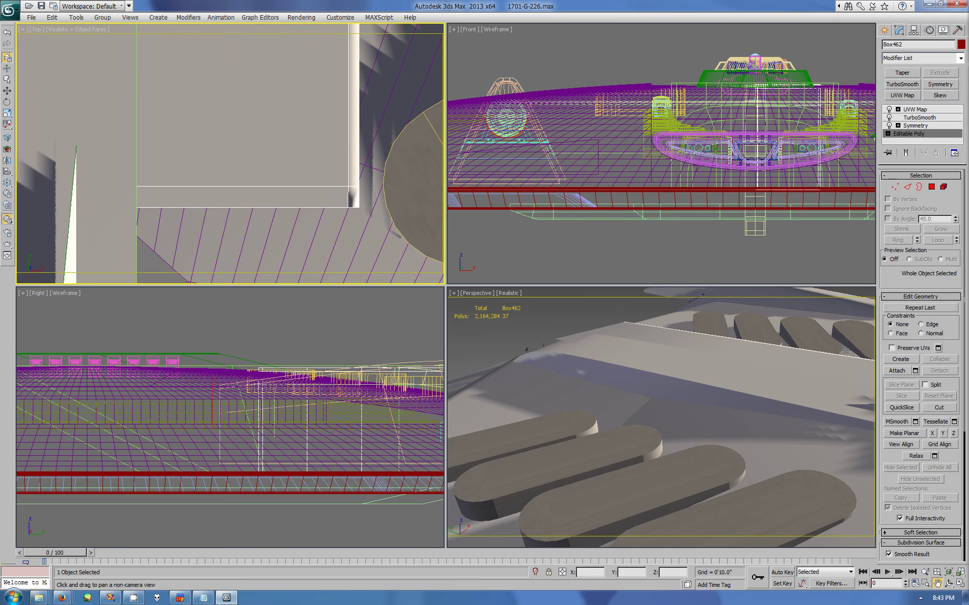
Step: Connect the end edges to add a cross edge loop with slide 88
{"action": "key", "text": "4"}
{"action": "key", "text": "w"}
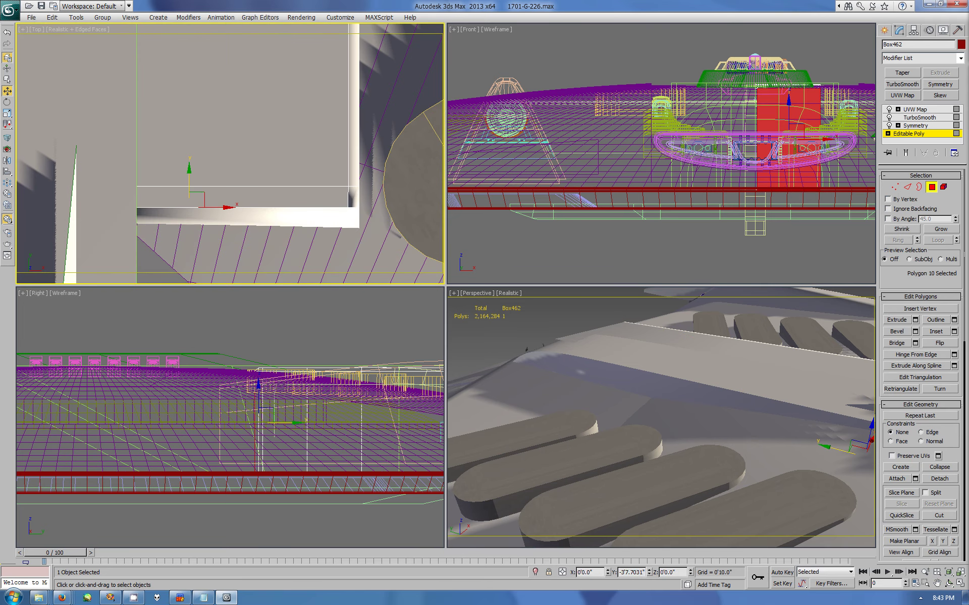
{"action": "left_click", "coordinate": [242, 197]}
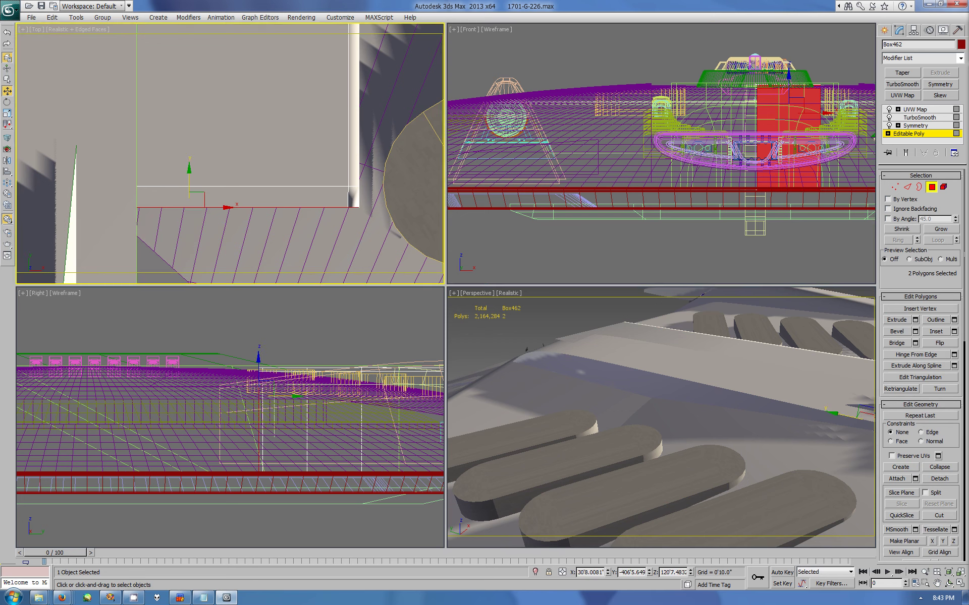
{"action": "left_click", "coordinate": [242, 214], "text": "ctrl"}
{"action": "key", "text": "2"}
{"action": "left_click", "coordinate": [243, 129]}
{"action": "left_click", "coordinate": [243, 218], "text": "ctrl"}
{"action": "left_click", "coordinate": [954, 356]}
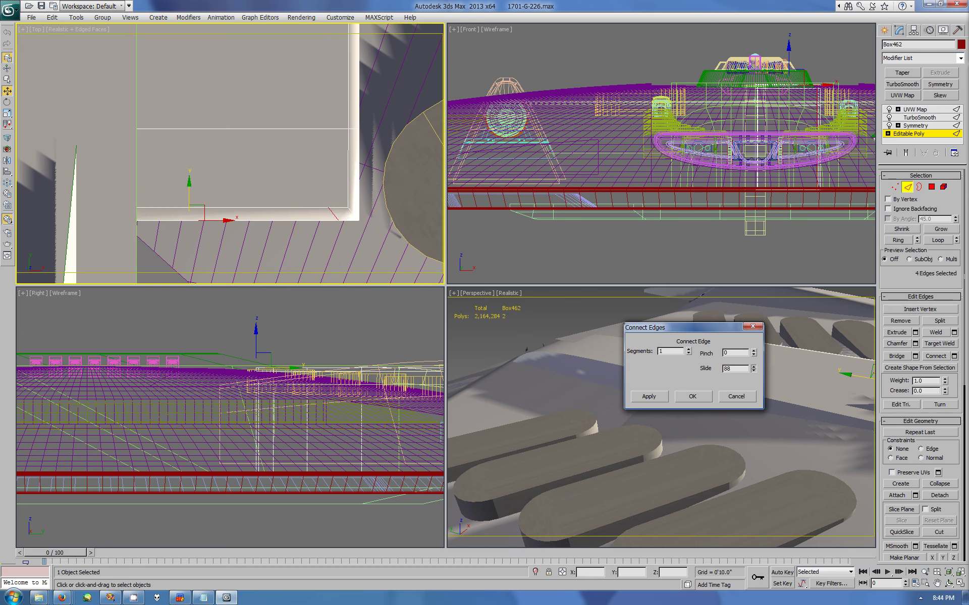
{"action": "key", "text": "Return"}
Step: Move the four corner vertices near the pods up along the box
{"action": "left_click", "coordinate": [885, 30]}
{"action": "middle_click_drag", "start_coordinate": [526, 349], "coordinate": [651, 266], "text": "alt"}
{"action": "key", "text": "alt+w"}
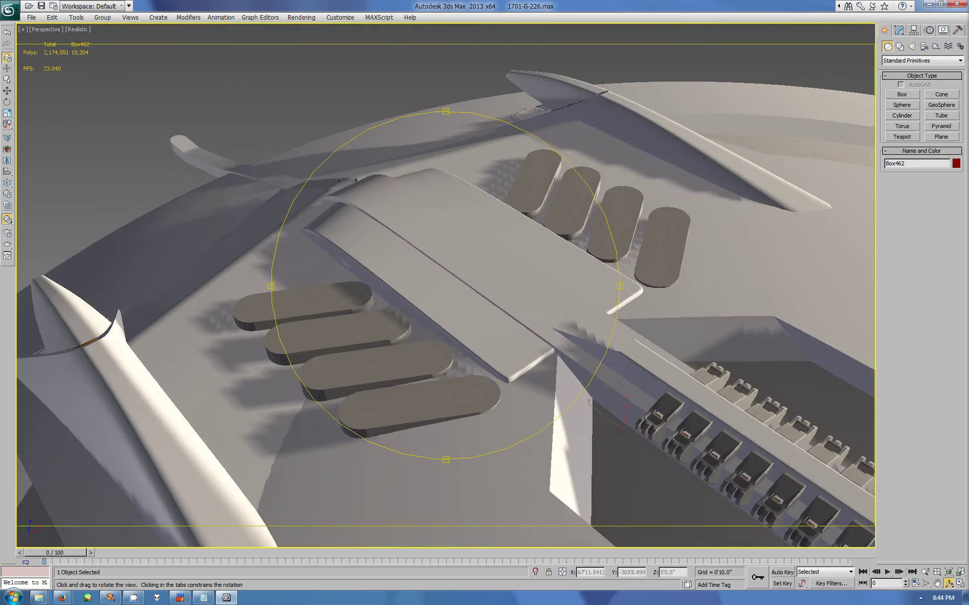
{"action": "key", "text": "alt+w"}
{"action": "key", "text": "w"}
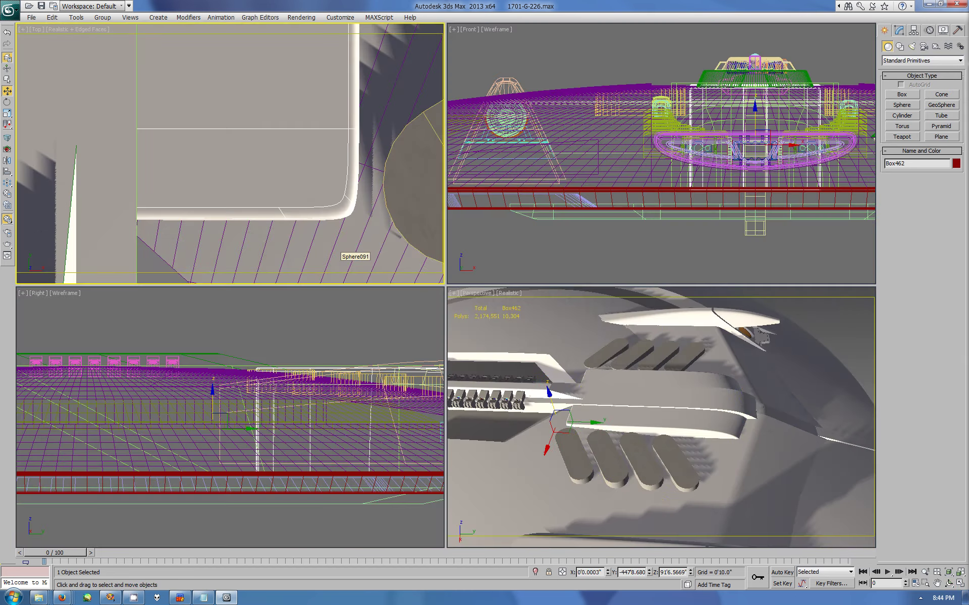
{"action": "key", "text": "1"}
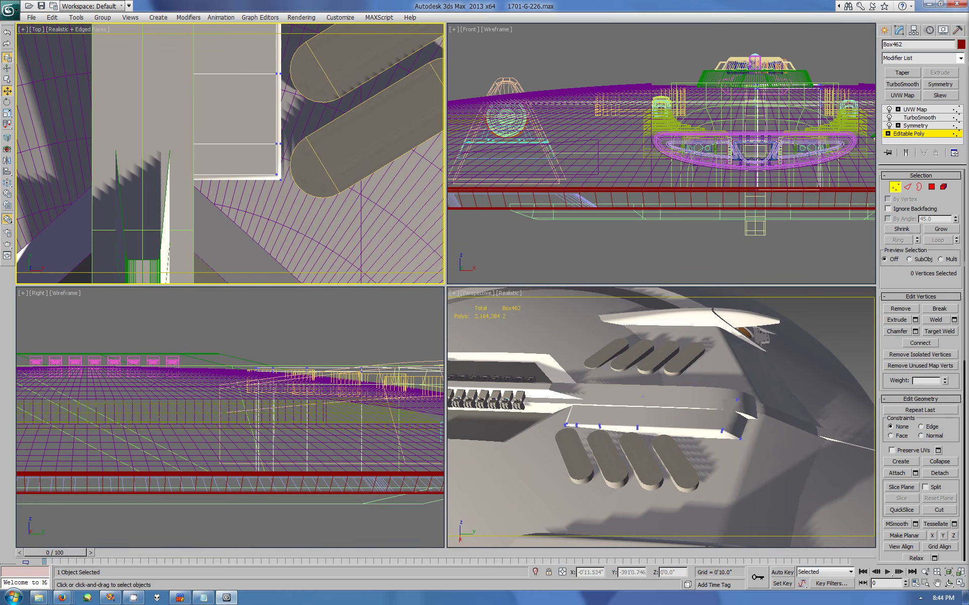
{"action": "left_click_drag", "start_coordinate": [278, 175], "coordinate": [279, 98]}
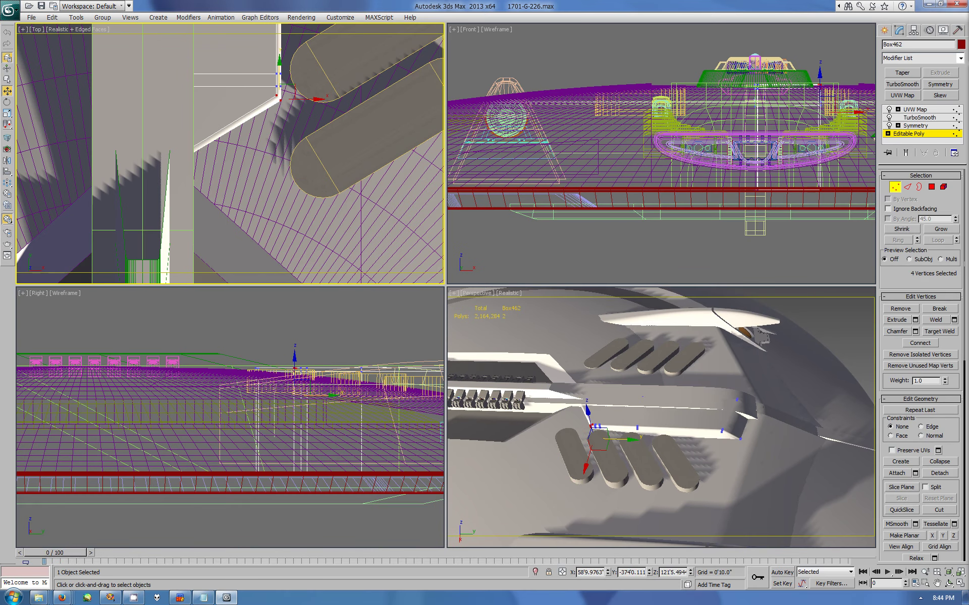
{"action": "right_click", "coordinate": [230, 419]}
{"action": "left_click_drag", "start_coordinate": [278, 93], "coordinate": [282, 63]}
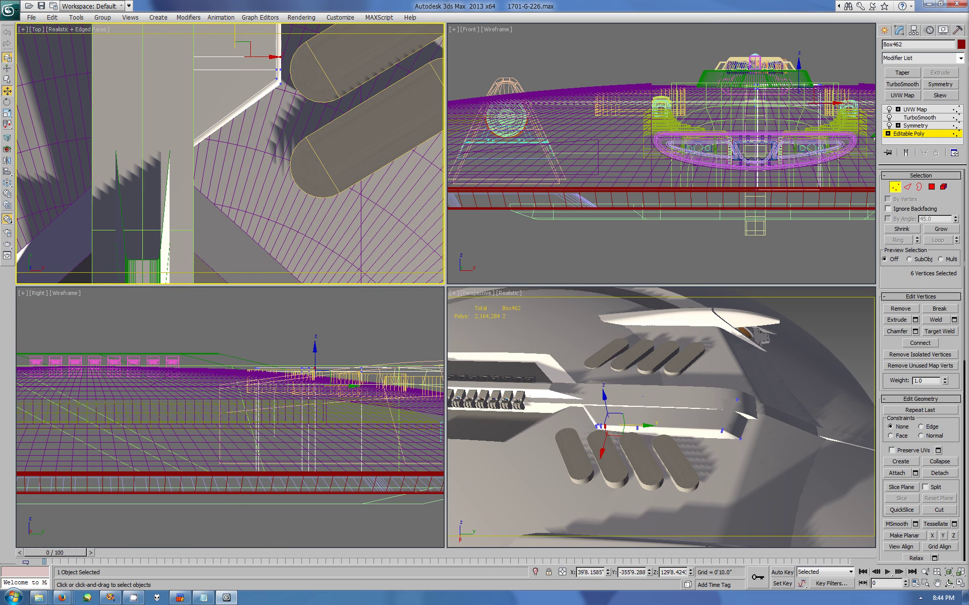
Step: Chamfer the corner edges to round the corner beside the pods
{"action": "key", "text": "2"}
{"action": "left_click", "coordinate": [914, 343]}
{"action": "key", "text": "Return"}
{"action": "left_click", "coordinate": [949, 583]}
{"action": "mouse_move", "coordinate": [656, 419]}
{"action": "left_mouse_down"}
{"action": "mouse_move", "coordinate": [605, 404]}
{"action": "mouse_move", "coordinate": [630, 384]}
{"action": "left_mouse_up"}
{"action": "key", "text": "w"}
{"action": "left_click", "coordinate": [650, 398], "text": "ctrl"}
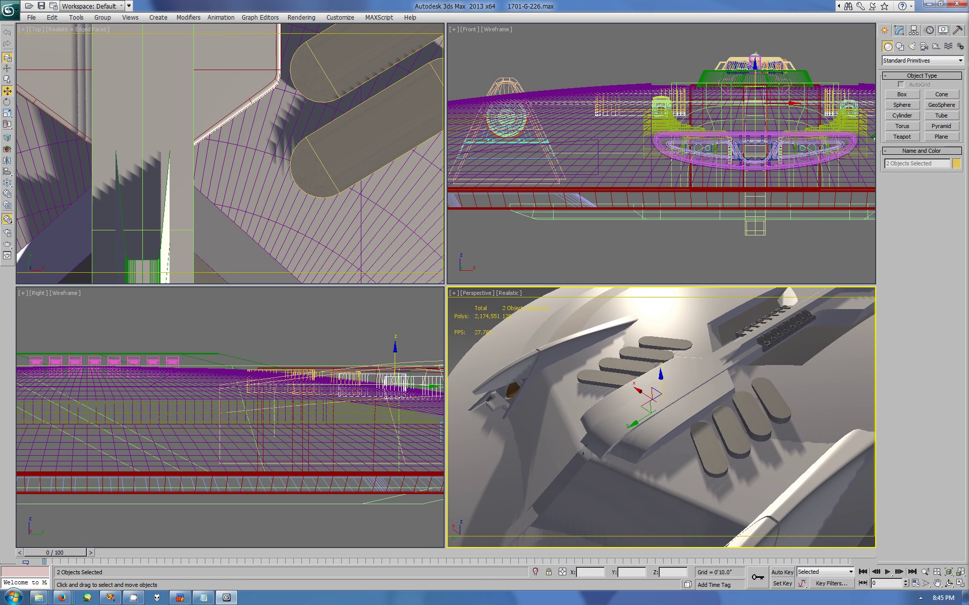
Step: Lower the selected pods slightly and maximize the Perspective view
{"action": "left_click", "coordinate": [717, 444], "text": "ctrl"}
{"action": "mouse_move", "coordinate": [660, 376]}
{"action": "left_mouse_down"}
{"action": "mouse_move", "coordinate": [653, 388]}
{"action": "mouse_move", "coordinate": [654, 376]}
{"action": "left_mouse_up"}
{"action": "left_click_drag", "start_coordinate": [661, 419], "coordinate": [646, 394]}
{"action": "scroll", "coordinate": [661, 418], "scroll_direction": "up", "scroll_amount": 3}
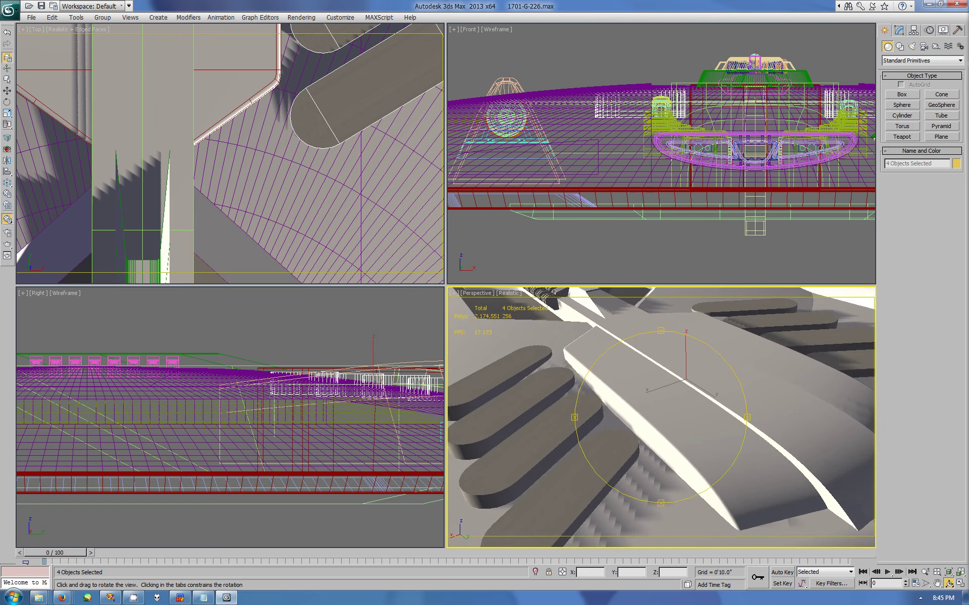
{"action": "key", "text": "alt+w"}
{"action": "left_click_drag", "start_coordinate": [444, 303], "coordinate": [454, 283]}
{"action": "key", "text": "Escape"}
{"action": "scroll", "coordinate": [575, 144], "scroll_direction": "down", "scroll_amount": 8}
Step: Arc Rotate in close on the ship's centre section from above
{"action": "key", "text": "ctrl+r"}
{"action": "left_click_drag", "start_coordinate": [575, 145], "coordinate": [575, 161]}
{"action": "mouse_move", "coordinate": [421, 389]}
{"action": "left_mouse_down"}
{"action": "mouse_move", "coordinate": [454, 353]}
{"action": "mouse_move", "coordinate": [534, 370]}
{"action": "mouse_move", "coordinate": [534, 328]}
{"action": "mouse_move", "coordinate": [555, 322]}
{"action": "mouse_move", "coordinate": [545, 353]}
{"action": "left_mouse_up"}
{"action": "scroll", "coordinate": [455, 303], "scroll_direction": "up", "scroll_amount": 5}
{"action": "scroll", "coordinate": [535, 328], "scroll_direction": "down", "scroll_amount": 5}
{"action": "mouse_move", "coordinate": [635, 321]}
{"action": "left_mouse_down"}
{"action": "mouse_move", "coordinate": [583, 308]}
{"action": "mouse_move", "coordinate": [596, 285]}
{"action": "mouse_move", "coordinate": [580, 247]}
{"action": "mouse_move", "coordinate": [583, 265]}
{"action": "mouse_move", "coordinate": [554, 273]}
{"action": "left_mouse_up"}
Step: Raise the dorsal strip vertices slightly in the Right view and select the twelve near the neck
{"action": "key", "text": "w"}
{"action": "left_click_drag", "start_coordinate": [244, 187], "coordinate": [200, 250]}
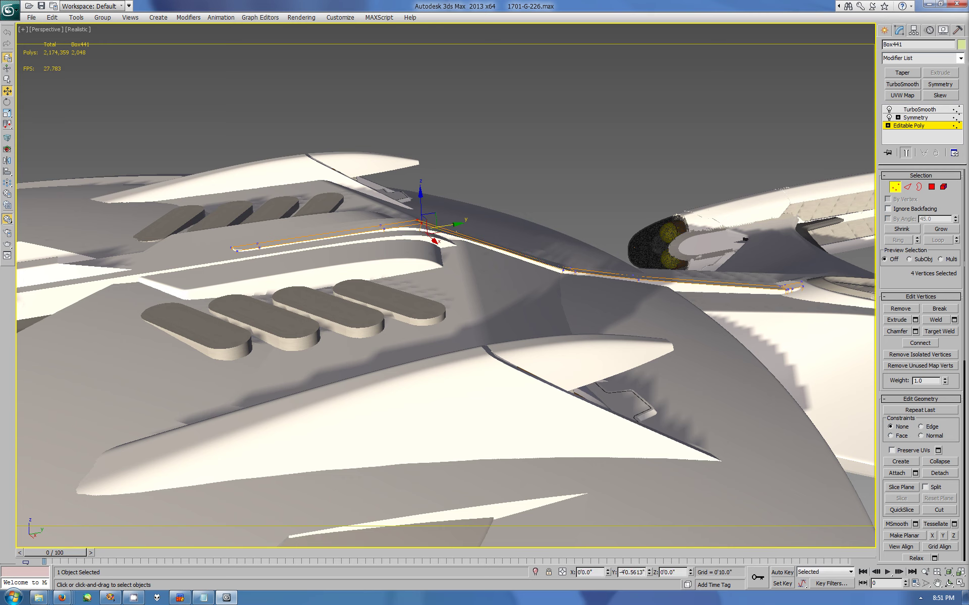
{"action": "middle_click_drag", "start_coordinate": [454, 303], "coordinate": [504, 272], "text": "alt"}
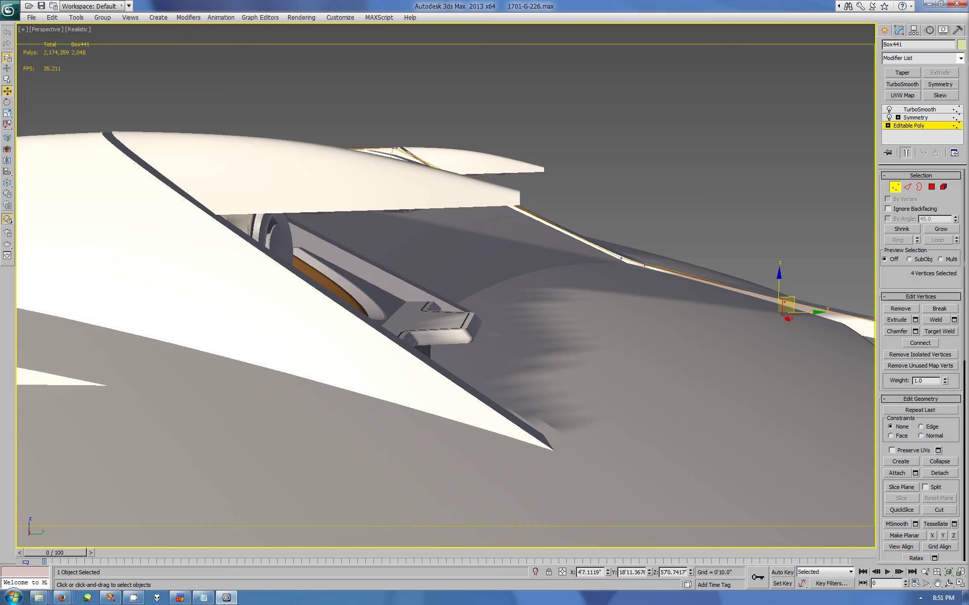
{"action": "key", "text": "alt+w"}
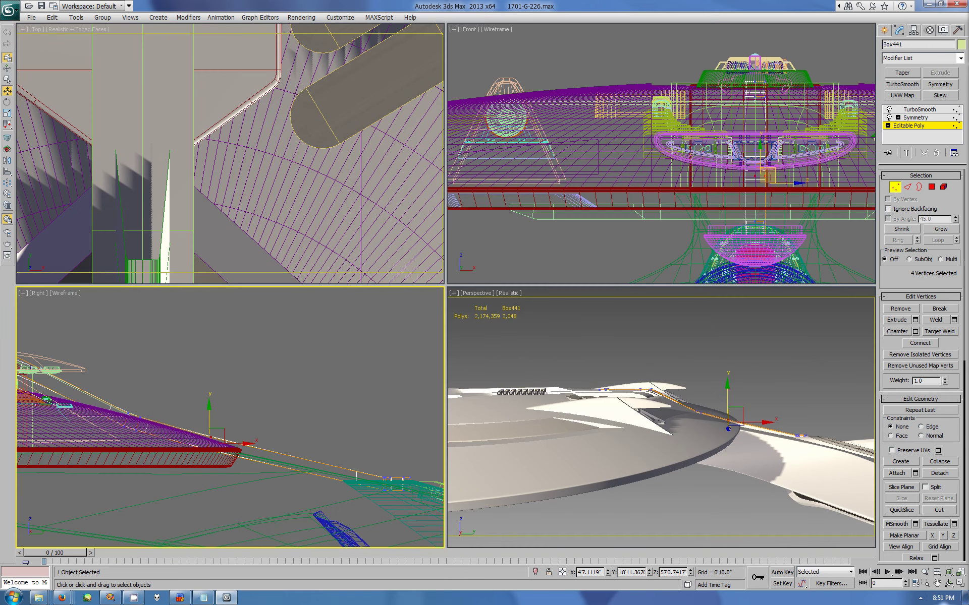
{"action": "key", "text": "alt+w"}
{"action": "left_click_drag", "start_coordinate": [249, 262], "coordinate": [249, 259]}
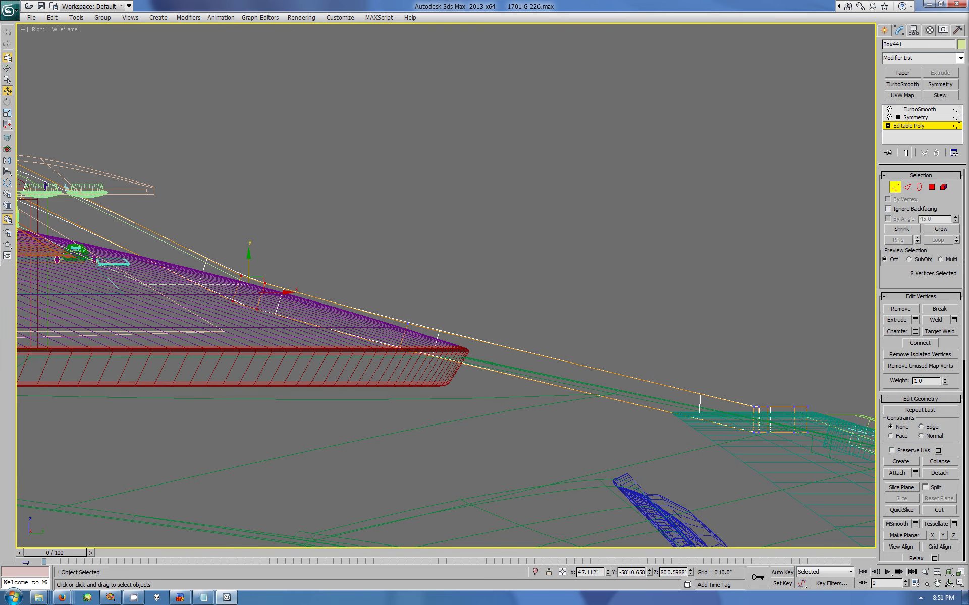
{"action": "left_click_drag", "start_coordinate": [771, 455], "coordinate": [771, 456]}
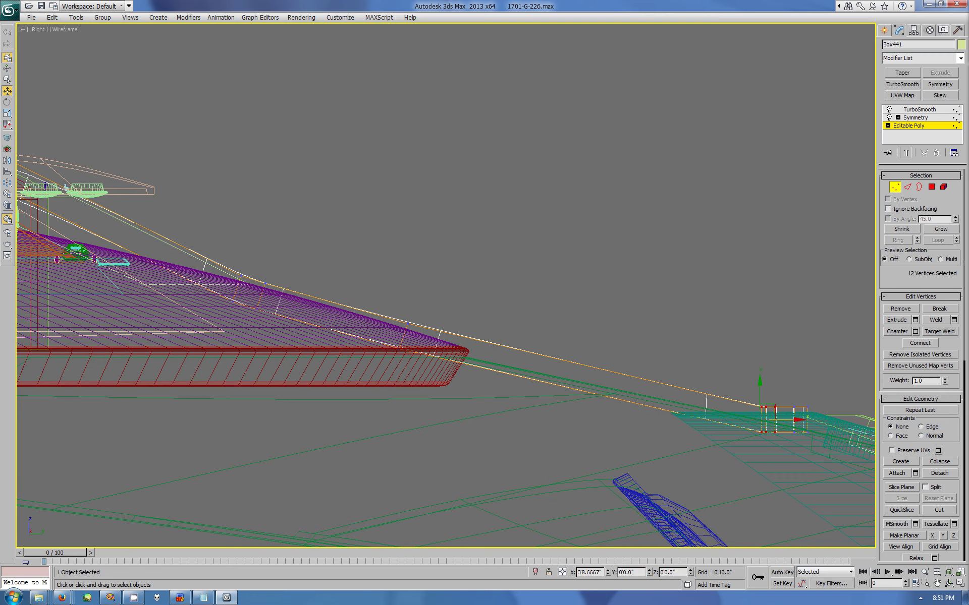
{"action": "key", "text": "alt+w"}
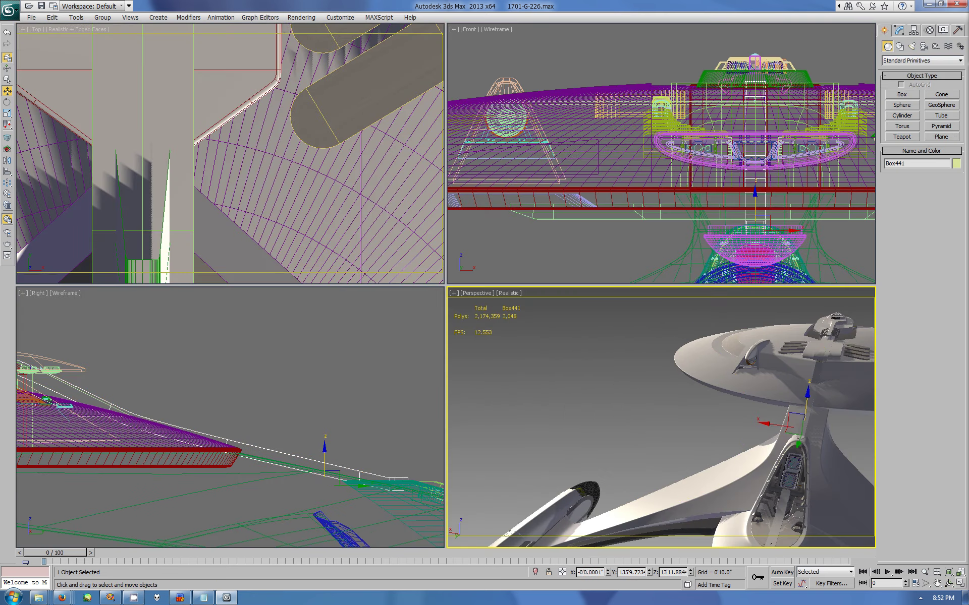
{"action": "key", "text": "alt+w"}
{"action": "mouse_move", "coordinate": [445, 285]}
{"action": "left_mouse_down"}
{"action": "mouse_move", "coordinate": [530, 293]}
{"action": "mouse_move", "coordinate": [459, 323]}
{"action": "mouse_move", "coordinate": [510, 282]}
{"action": "left_mouse_up"}
Step: Select Cylinder455559 at Element level with the mirrored result shown
{"action": "key", "text": "w"}
{"action": "left_click", "coordinate": [943, 30]}
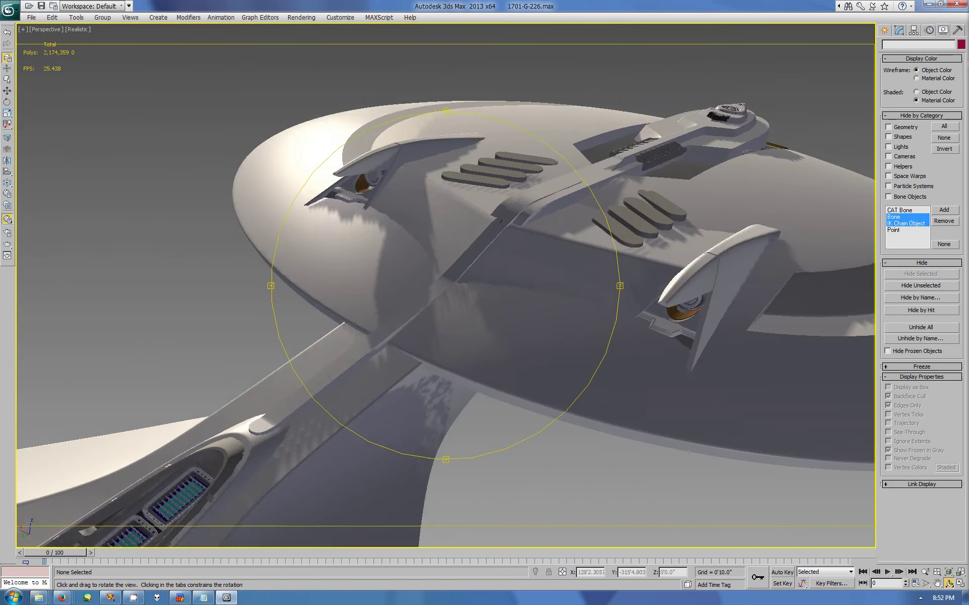
{"action": "middle_click_drag", "start_coordinate": [444, 282], "coordinate": [505, 252], "text": "alt"}
{"action": "left_click", "coordinate": [507, 224]}
{"action": "left_click", "coordinate": [899, 30]}
{"action": "left_click", "coordinate": [505, 232]}
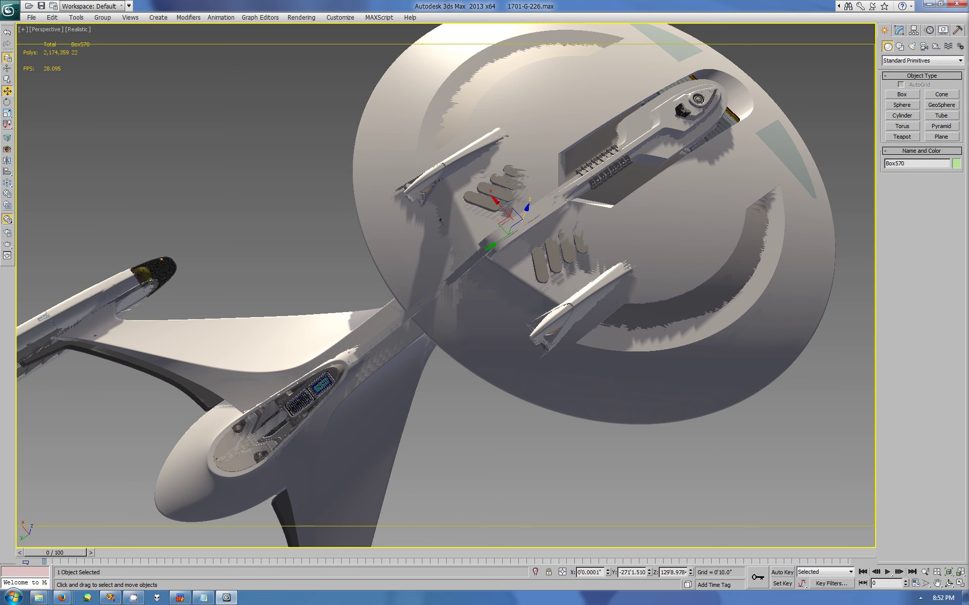
{"action": "left_click", "coordinate": [943, 186]}
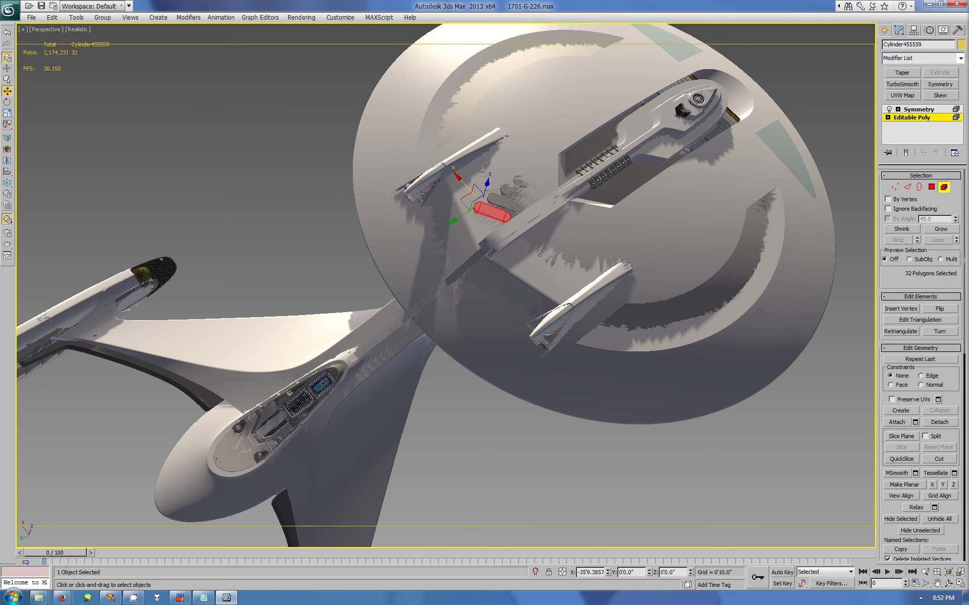
{"action": "left_click", "coordinate": [906, 152]}
Step: Rotate the pods -56.11° about Z in a top-down view
{"action": "left_click", "coordinate": [949, 583]}
{"action": "left_click_drag", "start_coordinate": [443, 313], "coordinate": [444, 212]}
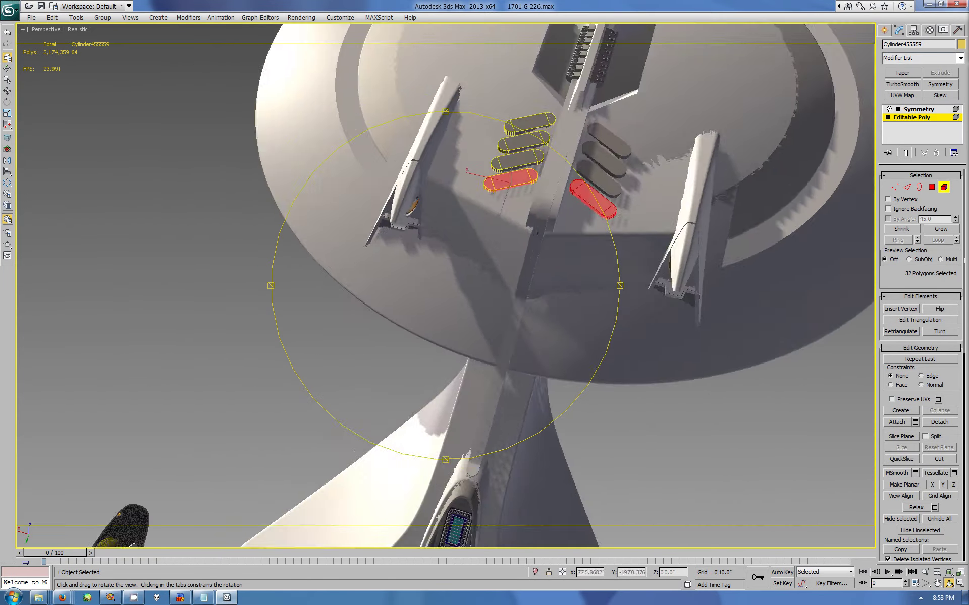
{"action": "left_click_drag", "start_coordinate": [444, 212], "coordinate": [444, 126]}
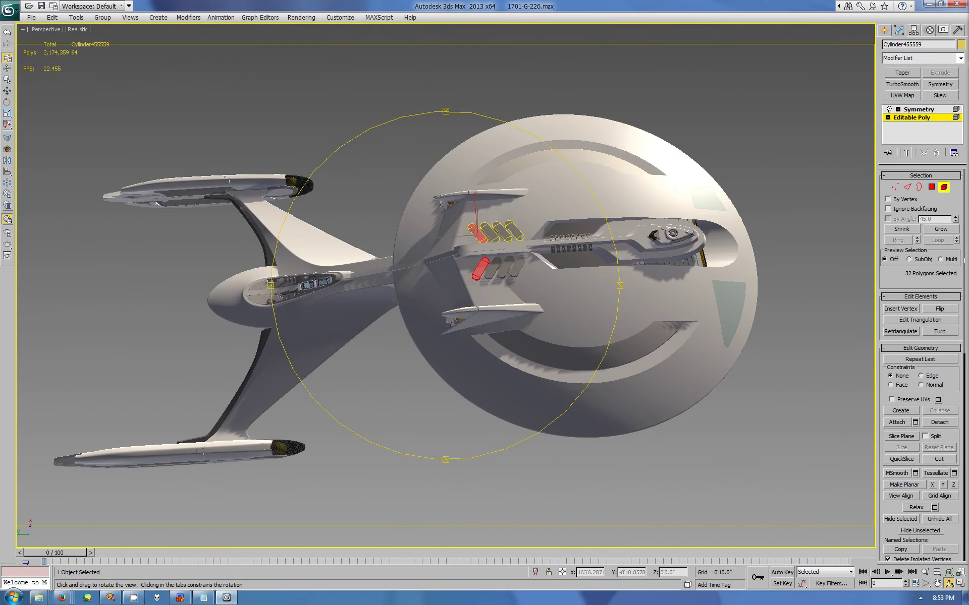
{"action": "key", "text": "e"}
{"action": "left_click_drag", "start_coordinate": [525, 210], "coordinate": [519, 237]}
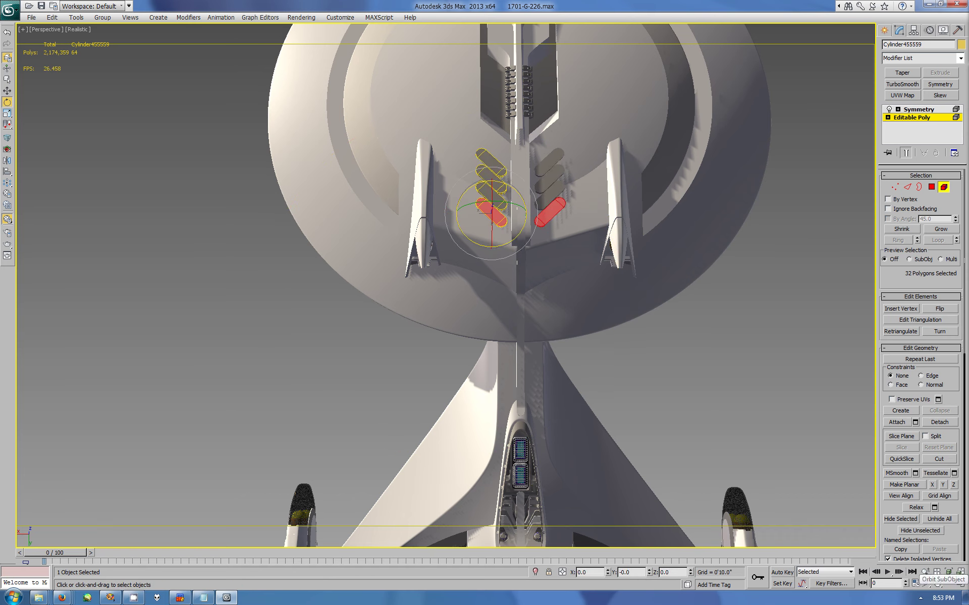
{"action": "left_click", "coordinate": [948, 583]}
{"action": "left_click_drag", "start_coordinate": [444, 303], "coordinate": [479, 228]}
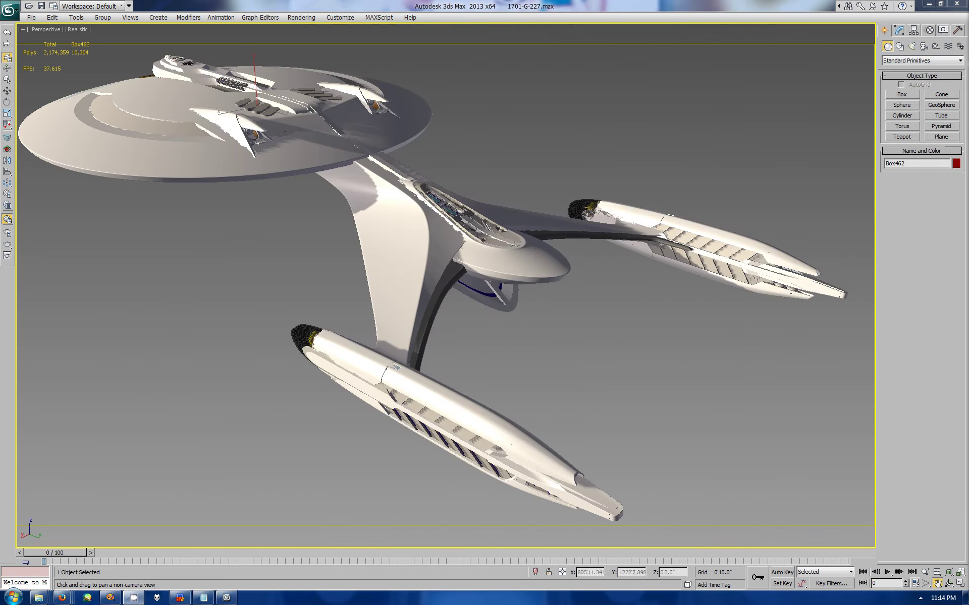
Step: Maximize the Right view and raise a group of Box441's strip vertices
{"action": "key", "text": "alt+w"}
{"action": "key", "text": "e"}
{"action": "key", "text": "alt+w"}
{"action": "key", "text": "bracketright"}
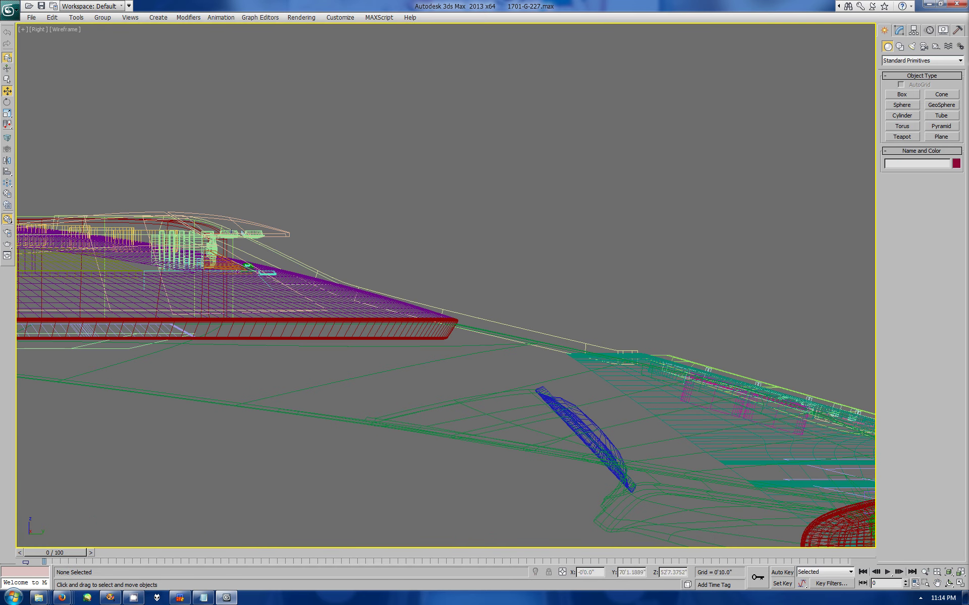
{"action": "key", "text": "1"}
{"action": "left_click_drag", "start_coordinate": [229, 216], "coordinate": [409, 166]}
Step: Slide the four bend vertices left and undo a stray slanted-edge change
{"action": "left_click", "coordinate": [698, 232]}
{"action": "scroll", "coordinate": [449, 284], "scroll_direction": "up", "scroll_amount": 4}
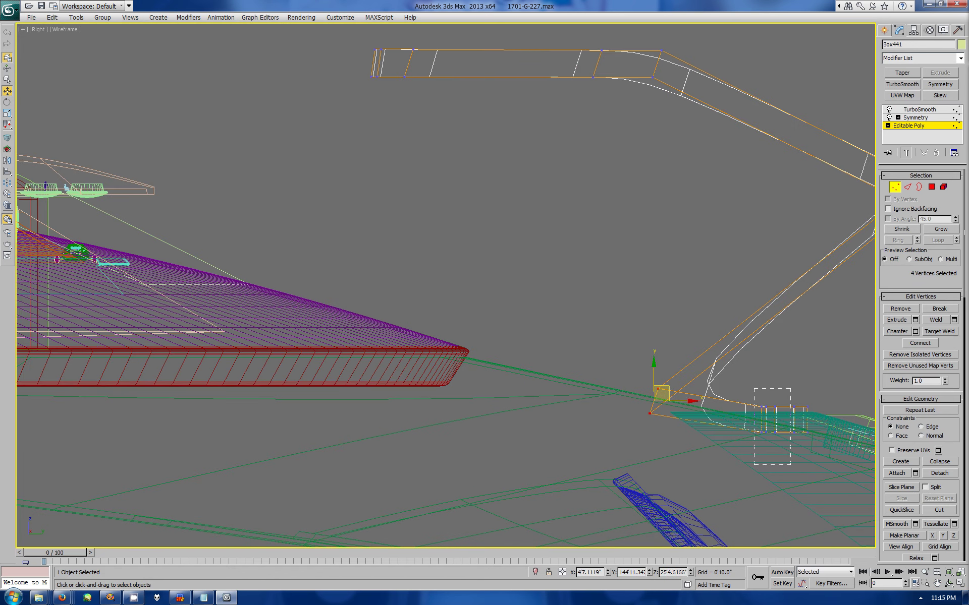
{"action": "left_click_drag", "start_coordinate": [787, 419], "coordinate": [744, 419]}
{"action": "key", "text": "2"}
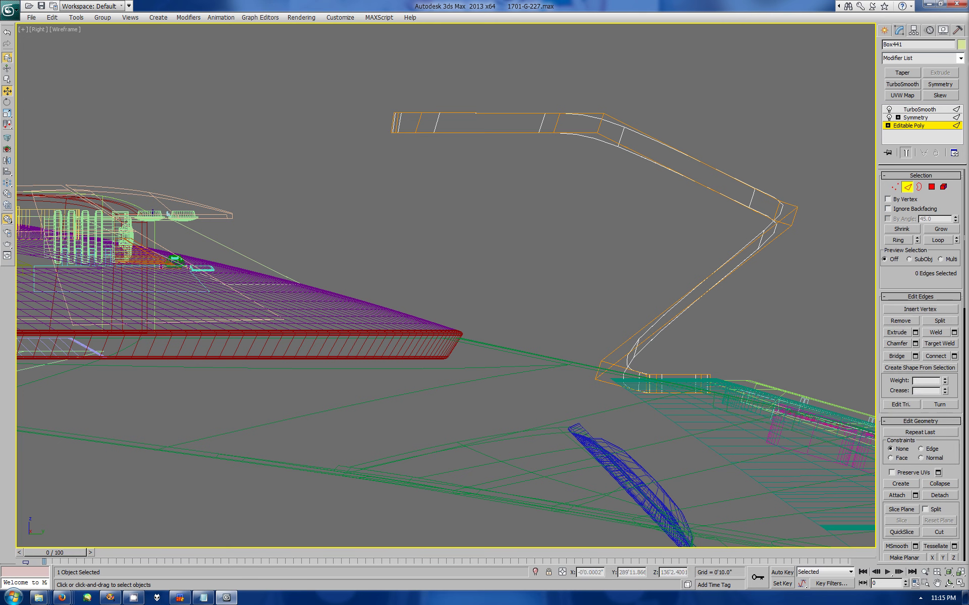
{"action": "left_click", "coordinate": [937, 241]}
{"action": "key", "text": "ctrl+z"}
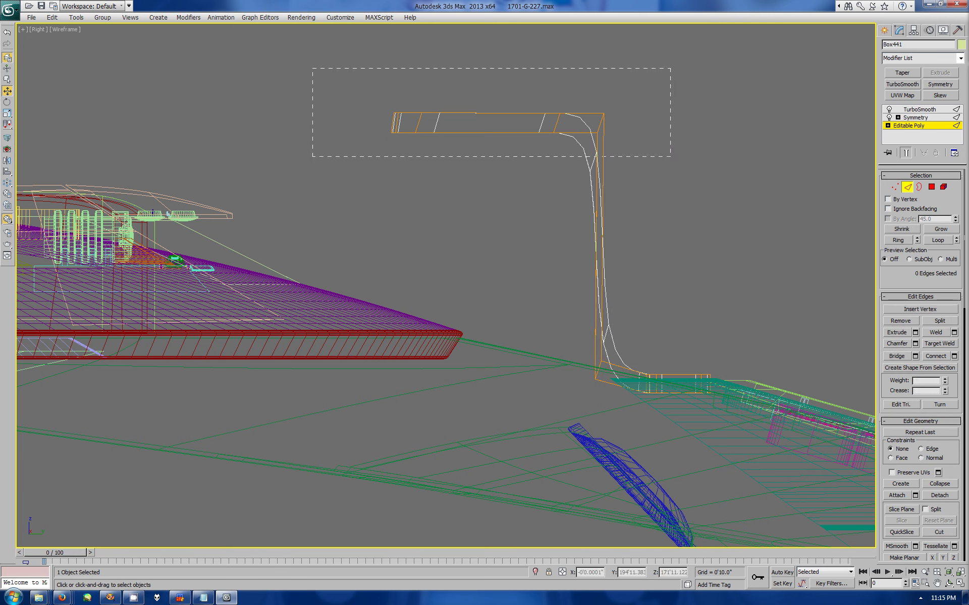
Step: Try rotating the strip's top section, then undo so it lies back on the slope
{"action": "key", "text": "1"}
{"action": "key", "text": "e"}
{"action": "left_click_drag", "start_coordinate": [482, 81], "coordinate": [505, 116]}
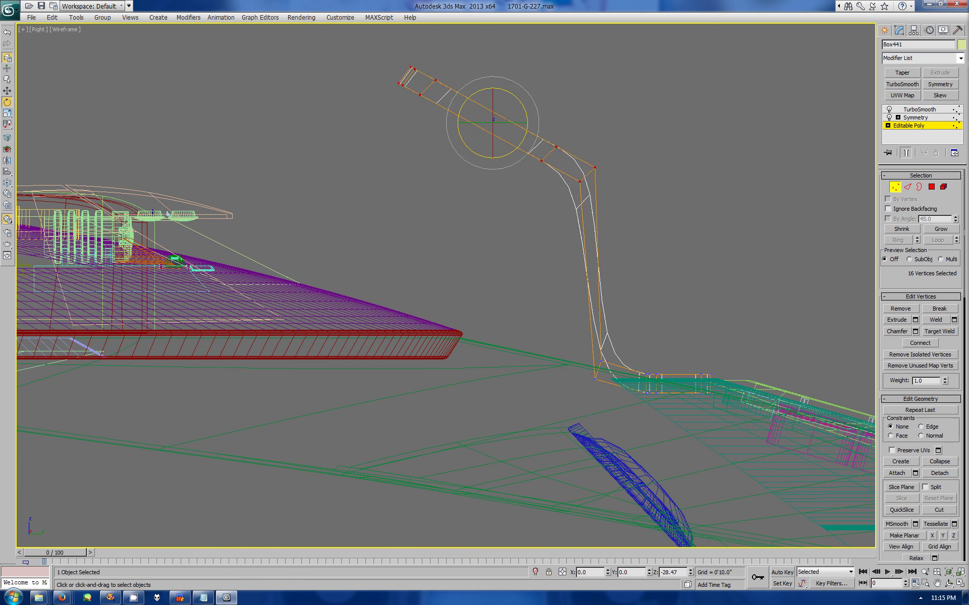
{"action": "key", "text": "ctrl+y"}
{"action": "left_click", "coordinate": [7, 101]}
{"action": "left_click", "coordinate": [7, 91]}
{"action": "key", "text": "ctrl+z"}
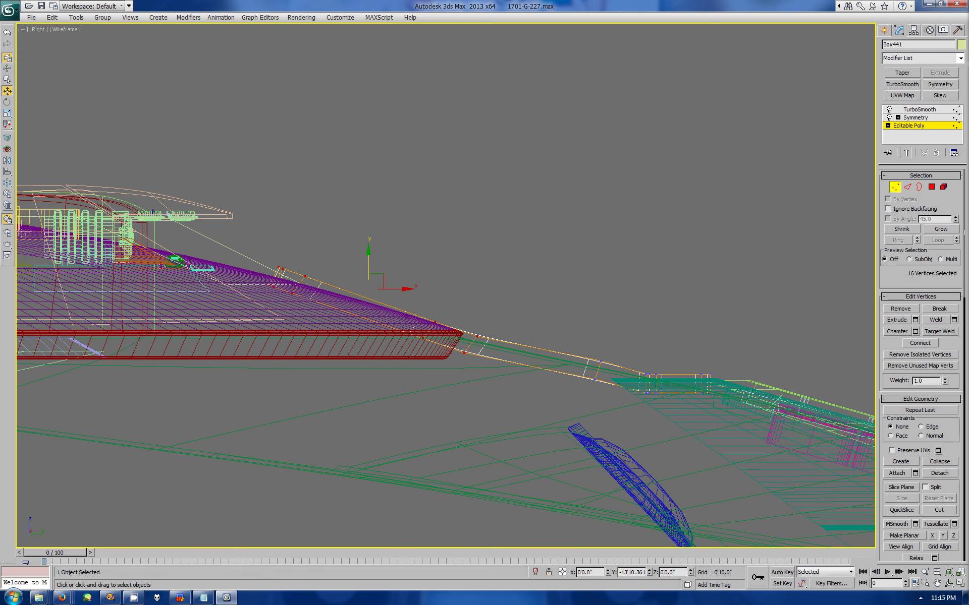
Step: Select four rim vertices and eight vertices partway up the saucer slope for rotating
{"action": "left_click_drag", "start_coordinate": [571, 334], "coordinate": [608, 388]}
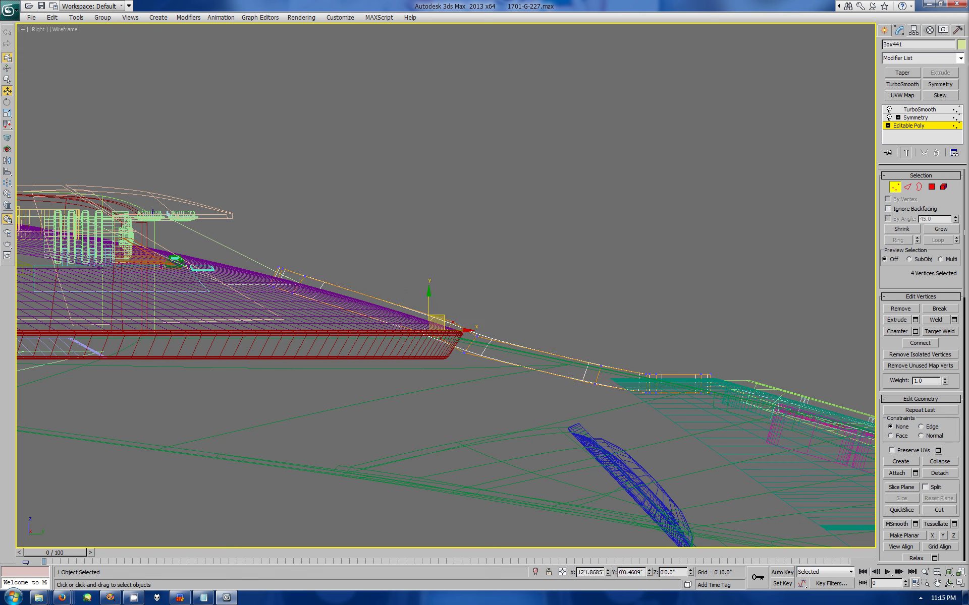
{"action": "left_click_drag", "start_coordinate": [255, 263], "coordinate": [311, 300]}
{"action": "key", "text": "e"}
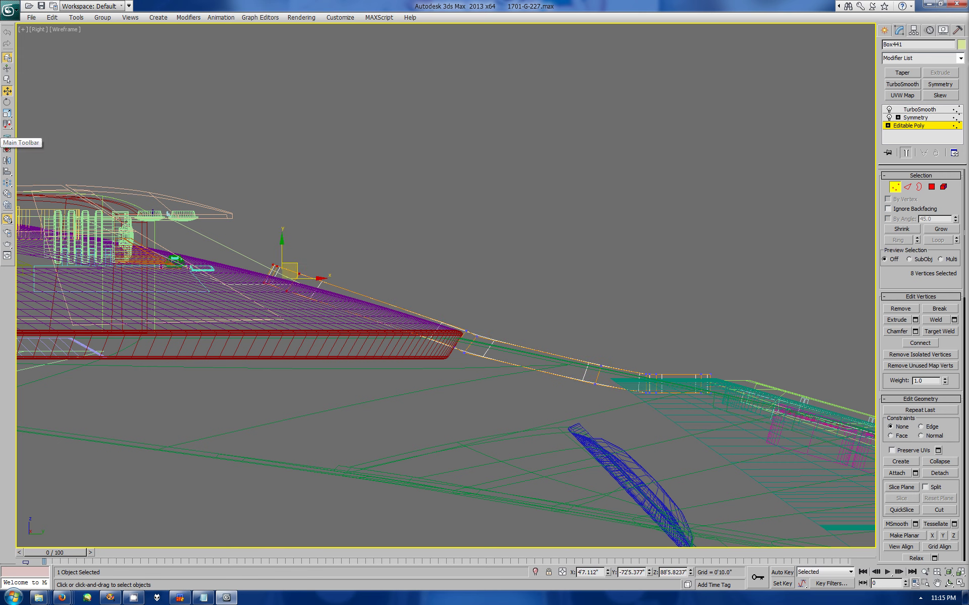
{"action": "key", "text": "w"}
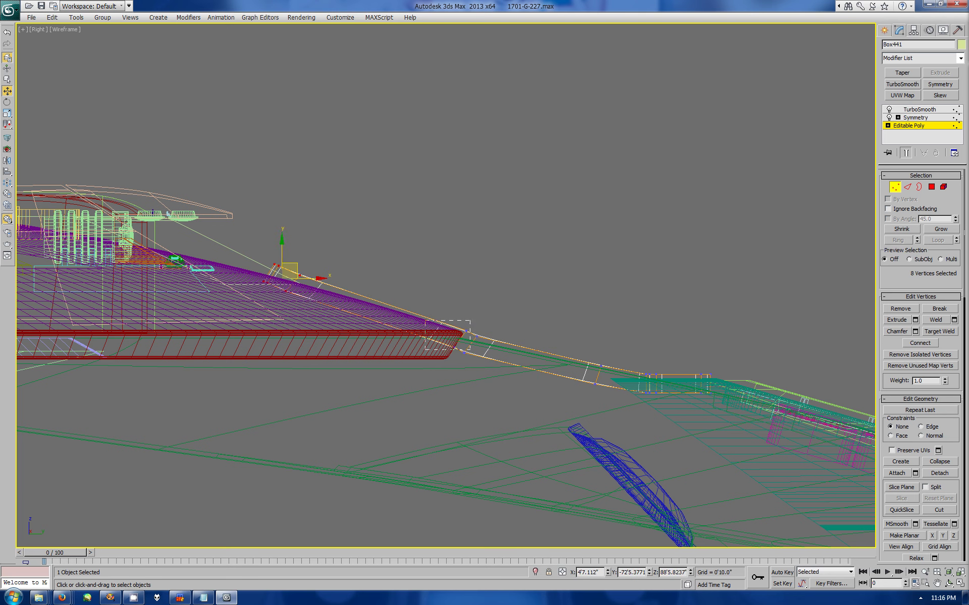
{"action": "scroll", "coordinate": [448, 293], "scroll_direction": "up", "scroll_amount": 2}
{"action": "key", "text": "e"}
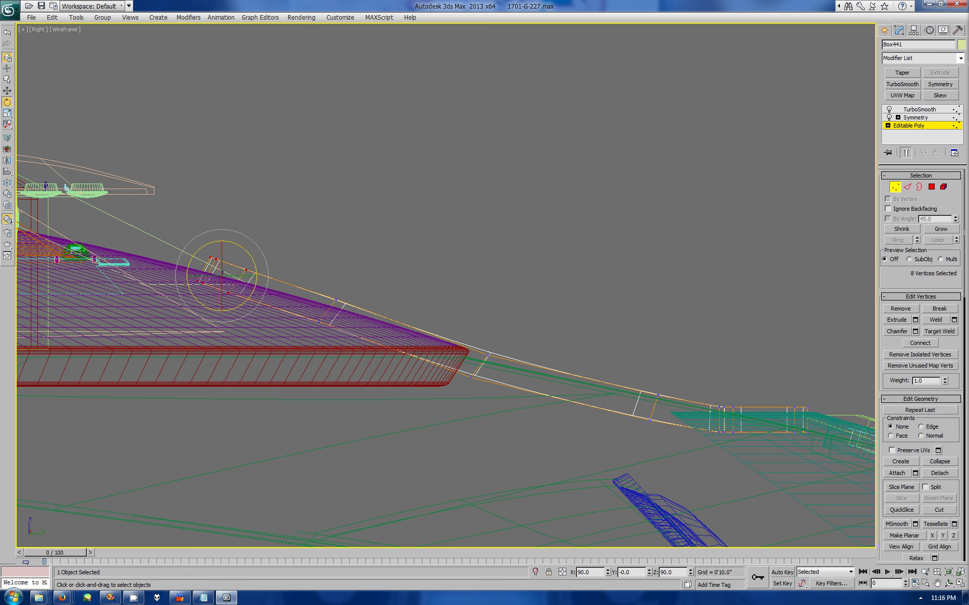
Step: Check the strip in the four-view layout, then return to the maximized side view at Vertex level
{"action": "key", "text": "alt+w"}
{"action": "mouse_move", "coordinate": [656, 393]}
{"action": "middle_mouse_down", "text": "alt"}
{"action": "mouse_move", "coordinate": [676, 328]}
{"action": "mouse_move", "coordinate": [676, 363]}
{"action": "middle_mouse_up", "text": "alt"}
{"action": "middle_click", "coordinate": [323, 454]}
{"action": "key", "text": "alt+w"}
{"action": "middle_click_drag", "start_coordinate": [636, 403], "coordinate": [772, 426]}
{"action": "key", "text": "w"}
{"action": "left_click", "coordinate": [899, 30]}
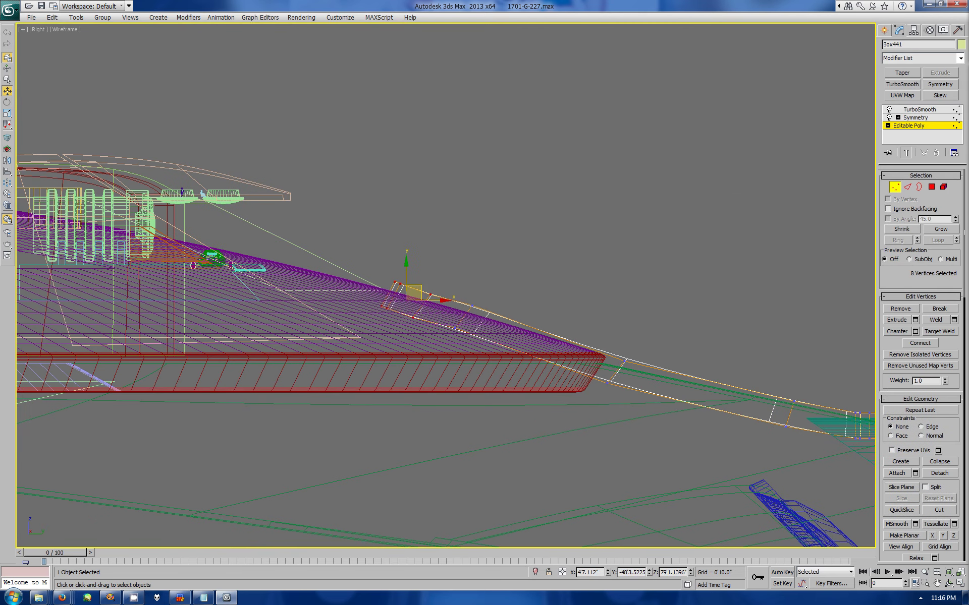
Step: Move a strip vertex left along the slope and nudge two vertices slightly upward
{"action": "scroll", "coordinate": [446, 286], "scroll_direction": "up", "scroll_amount": 5}
{"action": "left_click_drag", "start_coordinate": [180, 331], "coordinate": [255, 376]}
{"action": "mouse_move", "coordinate": [254, 262]}
{"action": "left_mouse_down"}
{"action": "mouse_move", "coordinate": [298, 288]}
{"action": "mouse_move", "coordinate": [272, 293]}
{"action": "left_mouse_up"}
{"action": "left_click", "coordinate": [391, 318]}
{"action": "left_click_drag", "start_coordinate": [391, 318], "coordinate": [359, 324]}
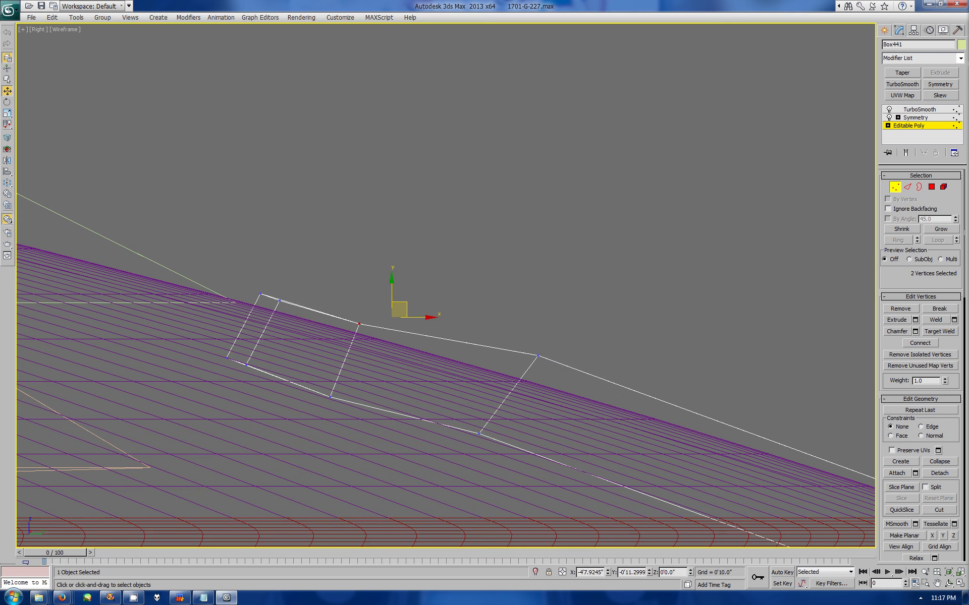
{"action": "left_click_drag", "start_coordinate": [344, 360], "coordinate": [344, 354]}
Step: Lower a strip vertex and slide two vertices down along the hull slope
{"action": "left_click", "coordinate": [279, 301]}
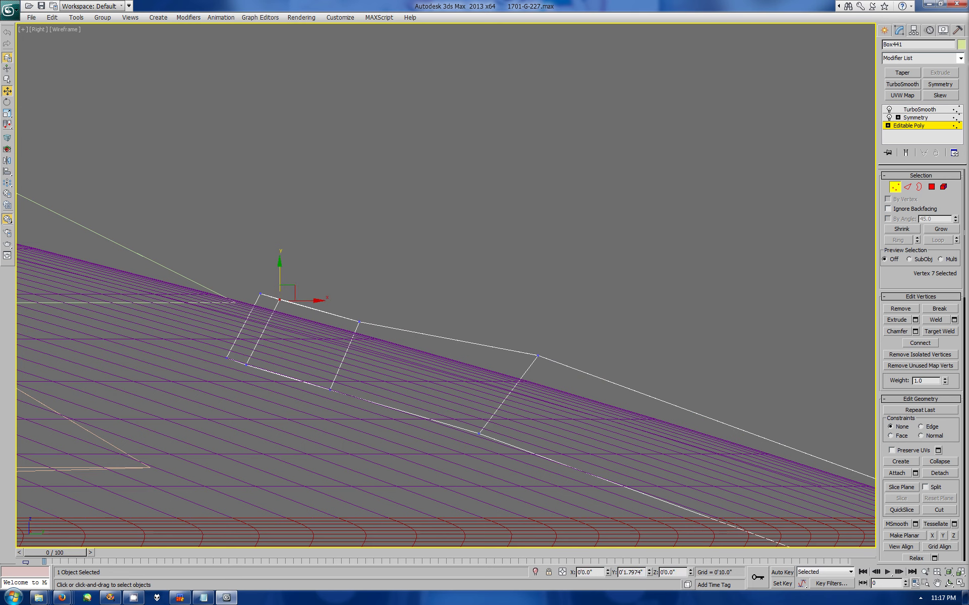
{"action": "mouse_move", "coordinate": [565, 338]}
{"action": "left_mouse_down"}
{"action": "mouse_move", "coordinate": [524, 373]}
{"action": "mouse_move", "coordinate": [544, 367]}
{"action": "left_mouse_up"}
{"action": "scroll", "coordinate": [437, 287], "scroll_direction": "down", "scroll_amount": 5}
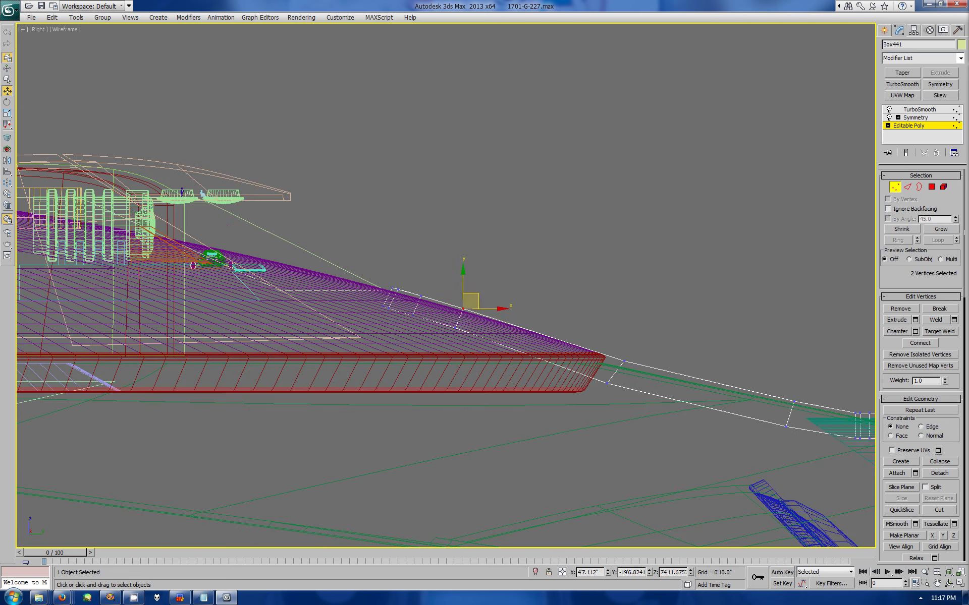
{"action": "left_click_drag", "start_coordinate": [470, 302], "coordinate": [535, 340]}
{"action": "left_click_drag", "start_coordinate": [358, 306], "coordinate": [450, 342]}
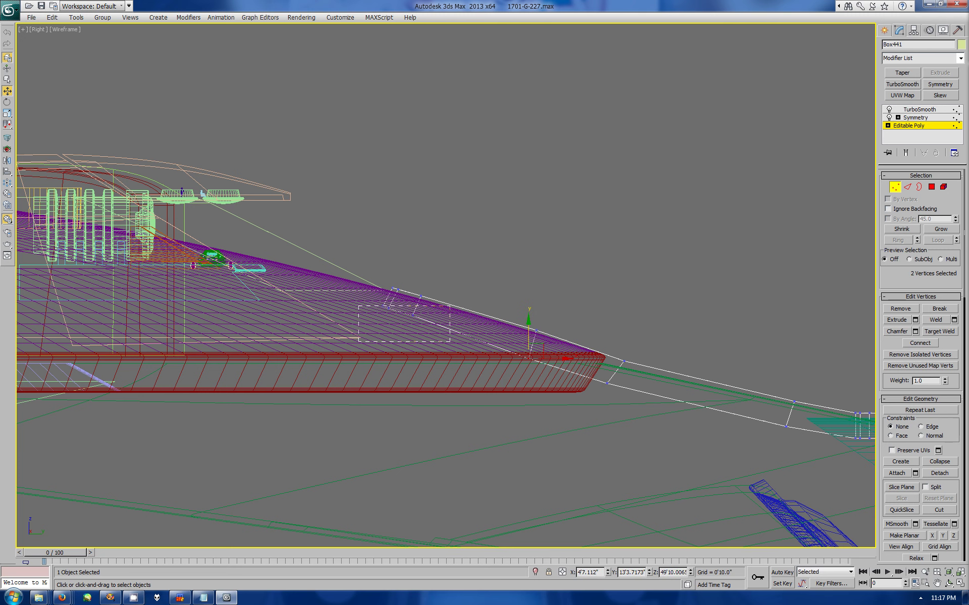
{"action": "scroll", "coordinate": [439, 286], "scroll_direction": "down", "scroll_amount": 3}
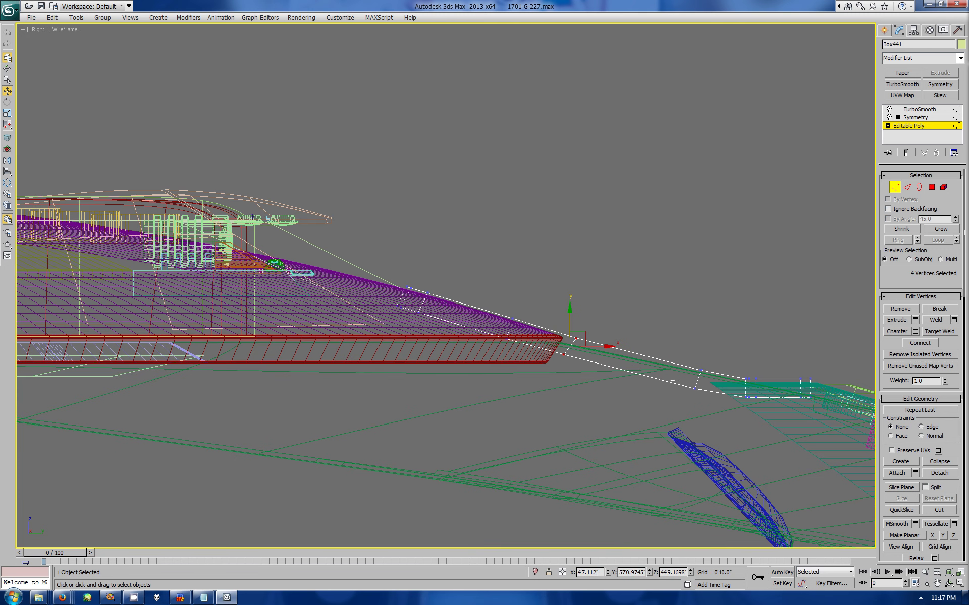
Step: Maximize the Perspective view and orbit to where the strip meets the neck
{"action": "left_click", "coordinate": [884, 30]}
{"action": "left_click", "coordinate": [948, 584]}
{"action": "key", "text": "alt+w"}
{"action": "left_click_drag", "start_coordinate": [728, 333], "coordinate": [717, 343]}
{"action": "key", "text": "alt+w"}
{"action": "left_click_drag", "start_coordinate": [505, 313], "coordinate": [535, 303]}
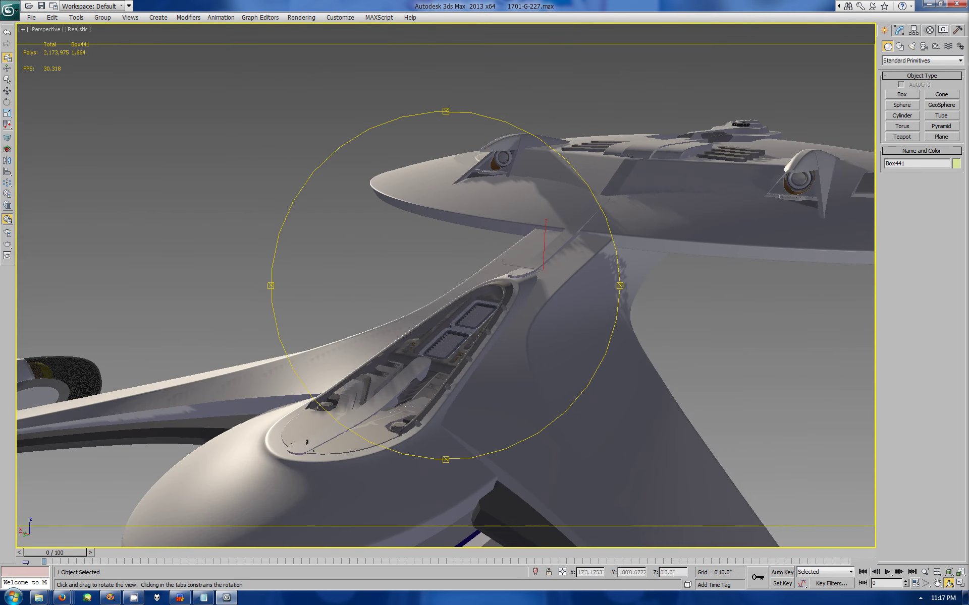
Step: Enable shadows and ambient occlusion in the Realistic Perspective view and orbit around the strip and neck
{"action": "left_click_drag", "start_coordinate": [444, 283], "coordinate": [484, 262]}
{"action": "left_click", "coordinate": [78, 29]}
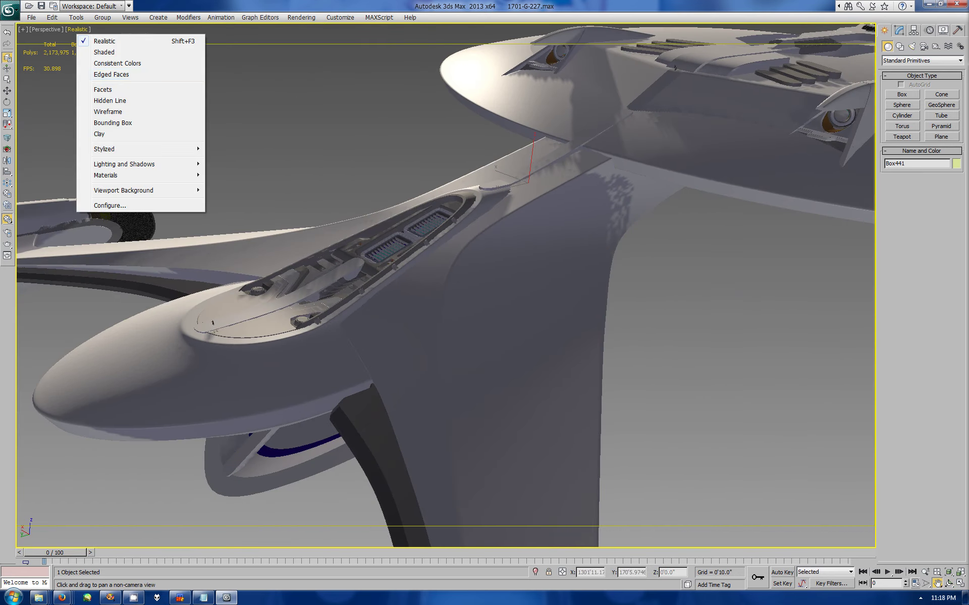
{"action": "left_click", "coordinate": [227, 202]}
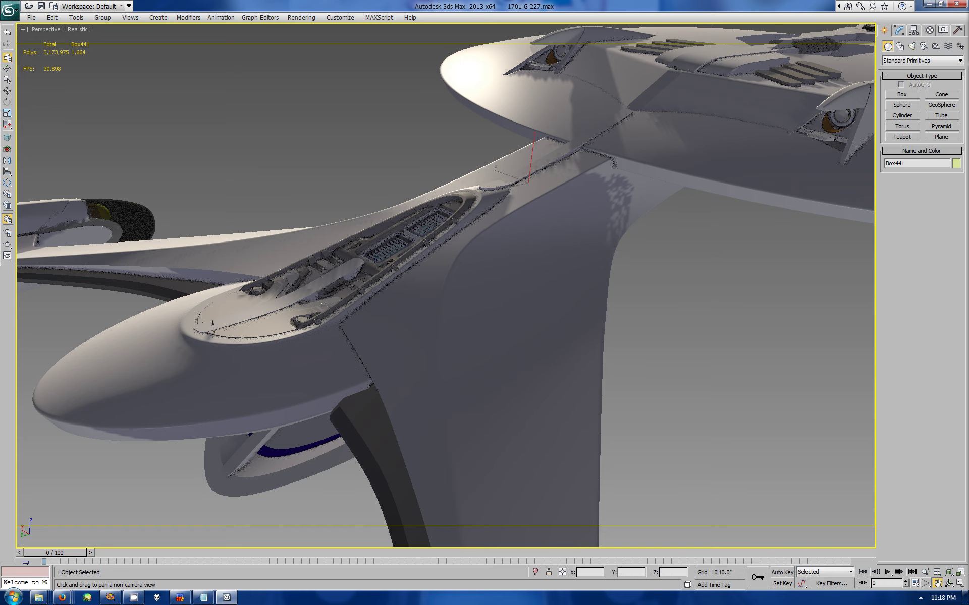
{"action": "middle_click_drag", "start_coordinate": [444, 283], "coordinate": [454, 302], "text": "alt"}
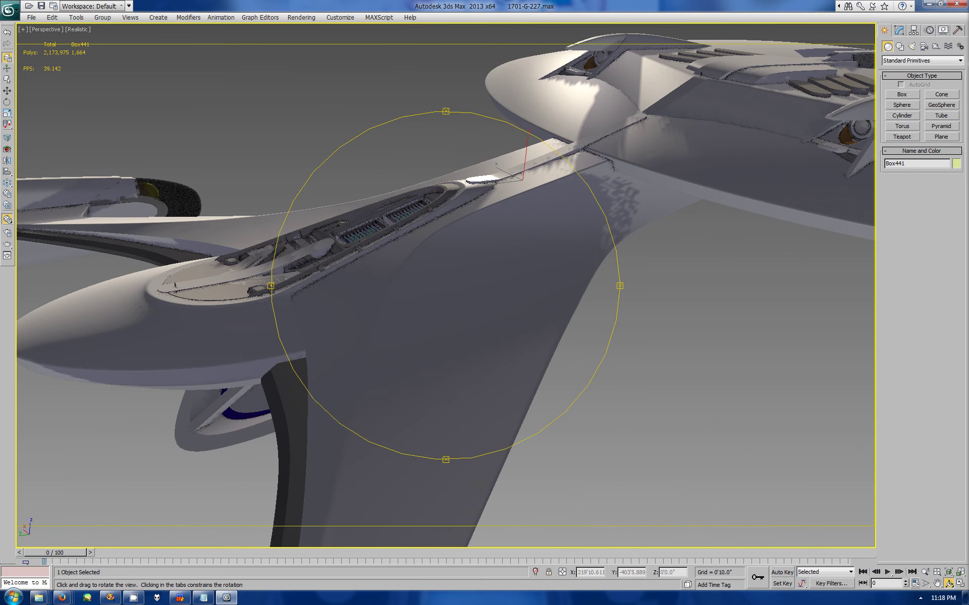
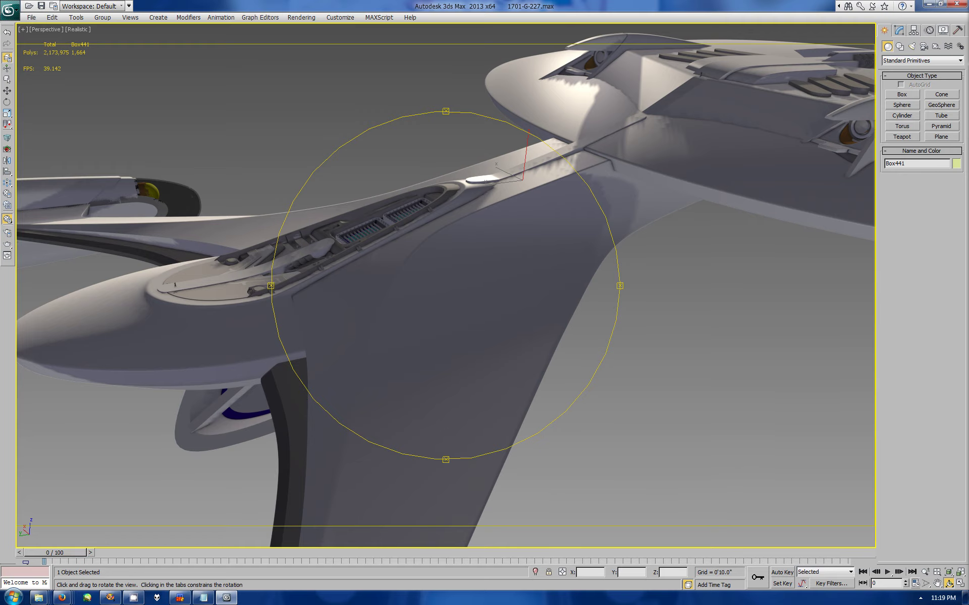
Step: Select the saucer objects in the full-screen side view, leaving out the dome beneath
{"action": "mouse_move", "coordinate": [444, 283]}
{"action": "left_mouse_down"}
{"action": "mouse_move", "coordinate": [480, 263]}
{"action": "mouse_move", "coordinate": [444, 283]}
{"action": "mouse_move", "coordinate": [475, 343]}
{"action": "mouse_move", "coordinate": [443, 282]}
{"action": "mouse_move", "coordinate": [454, 293]}
{"action": "mouse_move", "coordinate": [384, 252]}
{"action": "mouse_move", "coordinate": [444, 313]}
{"action": "mouse_move", "coordinate": [434, 282]}
{"action": "mouse_move", "coordinate": [444, 263]}
{"action": "mouse_move", "coordinate": [454, 323]}
{"action": "left_mouse_up"}
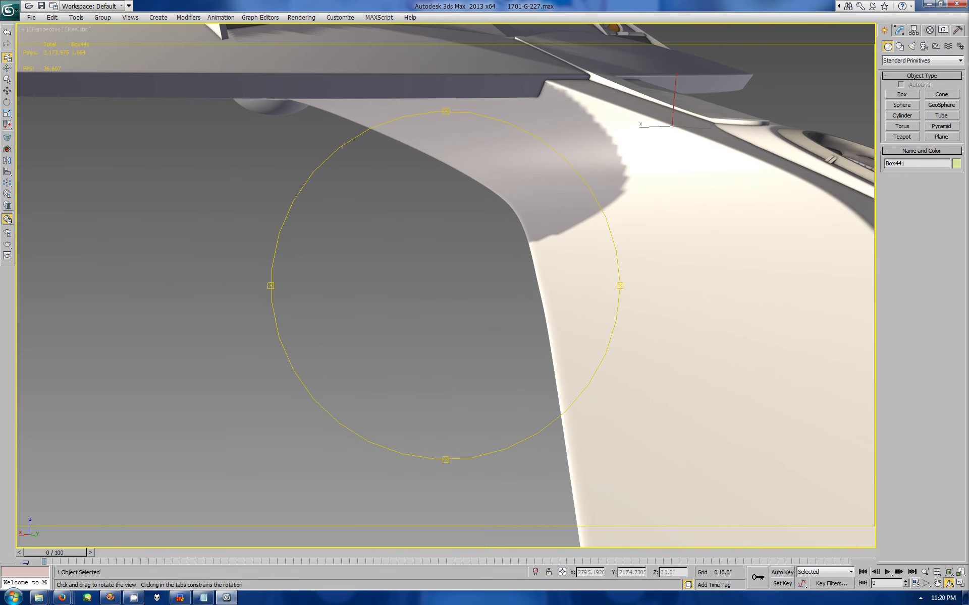
{"action": "key", "text": "shift+z"}
{"action": "key", "text": "alt+w"}
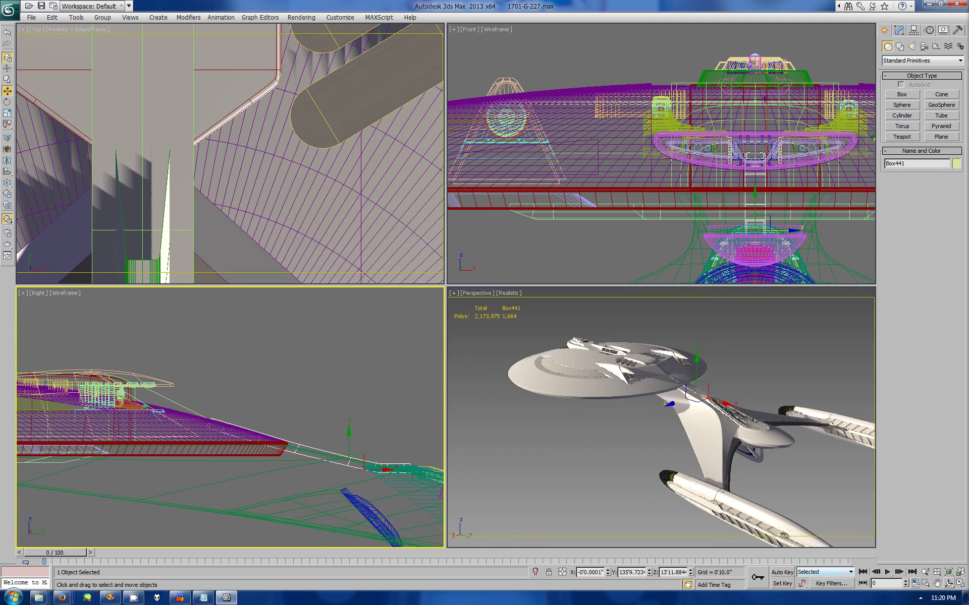
{"action": "key", "text": "alt+w"}
{"action": "scroll", "coordinate": [444, 282], "scroll_direction": "down", "scroll_amount": 5}
{"action": "key", "text": "w"}
{"action": "left_click_drag", "start_coordinate": [76, 146], "coordinate": [697, 335]}
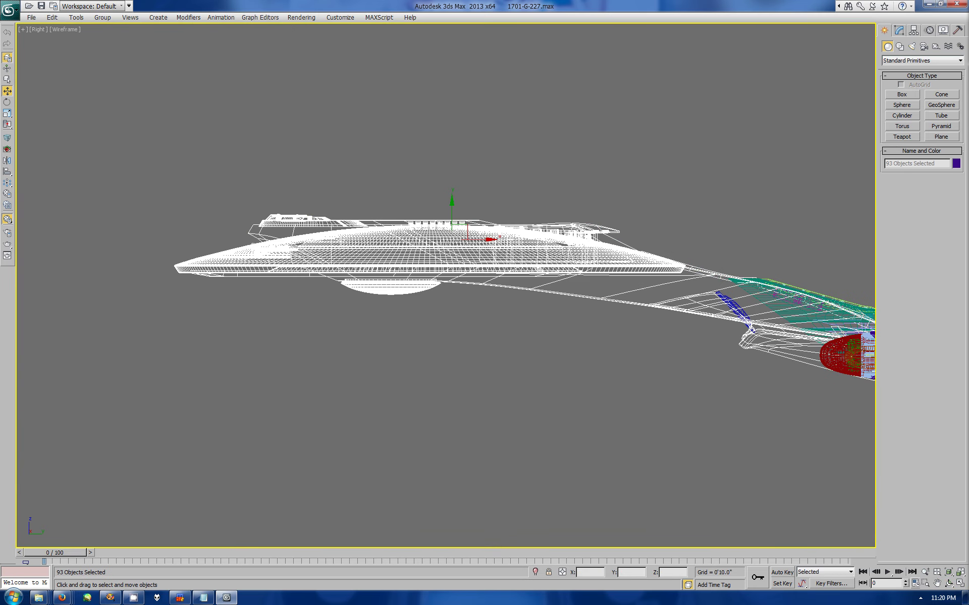
{"action": "left_click", "coordinate": [391, 288], "text": "alt"}
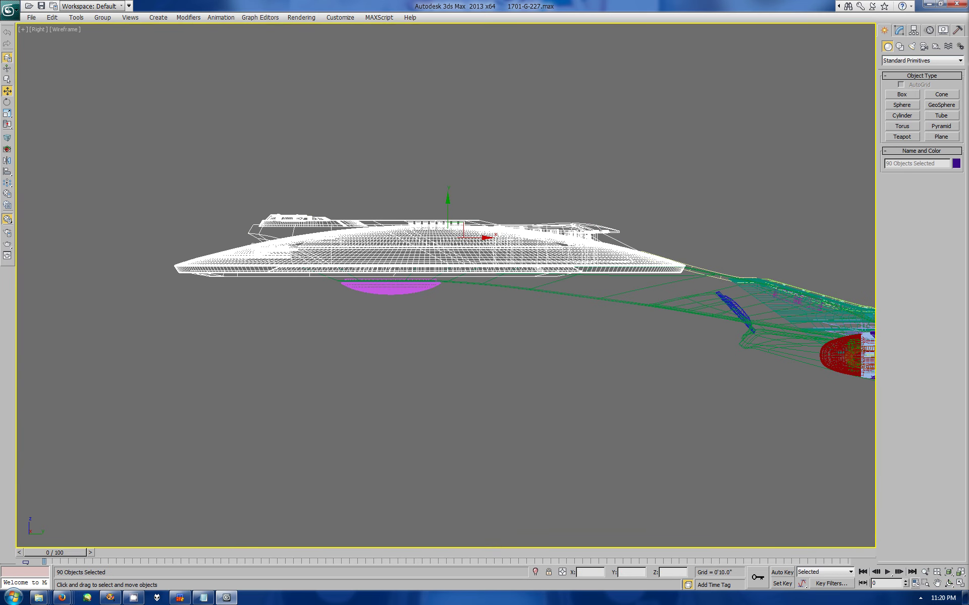
Step: Orbit the shaded perspective view and pick the oblong Box441 strip on the neck
{"action": "scroll", "coordinate": [776, 228], "scroll_direction": "up", "scroll_amount": 3}
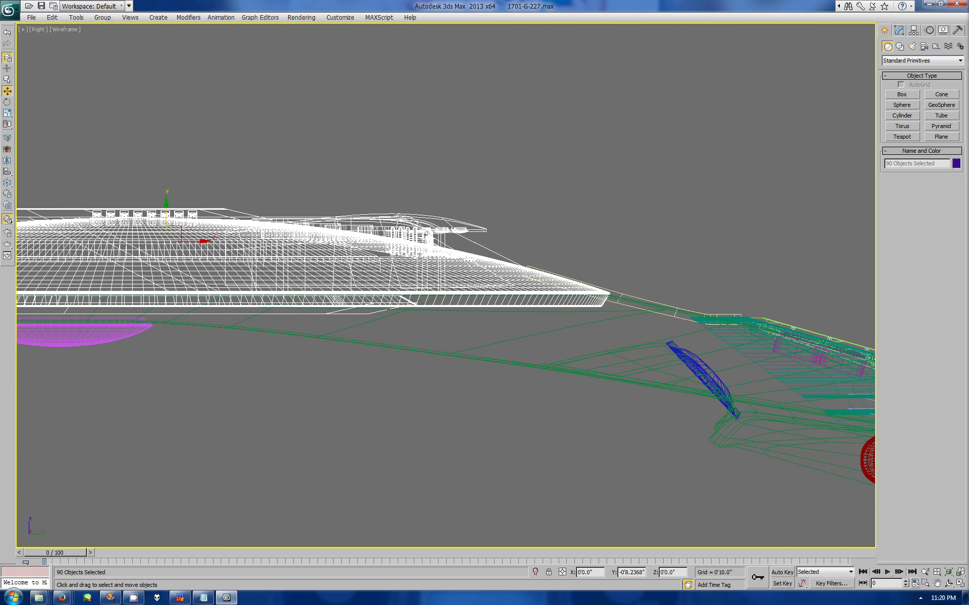
{"action": "key", "text": "alt+w"}
{"action": "key", "text": "alt+w"}
{"action": "key", "text": "ctrl+r"}
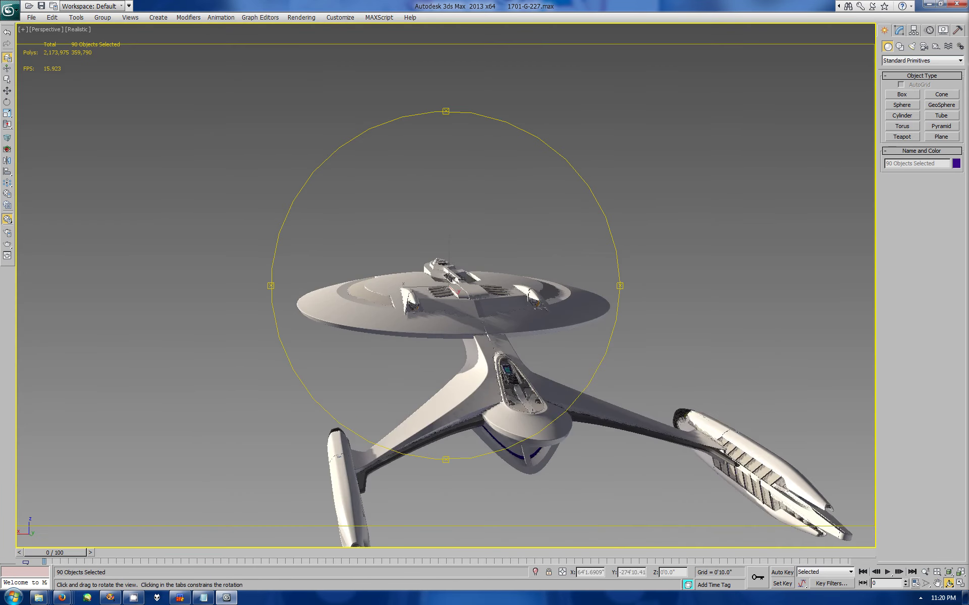
{"action": "scroll", "coordinate": [446, 285], "scroll_direction": "up", "scroll_amount": 5}
{"action": "key", "text": "w"}
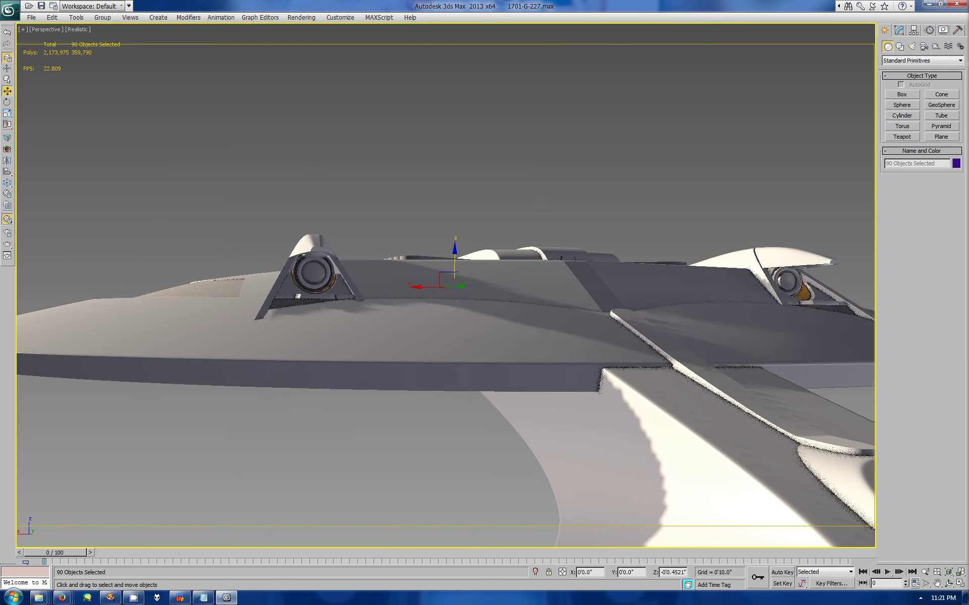
{"action": "left_click", "coordinate": [742, 399]}
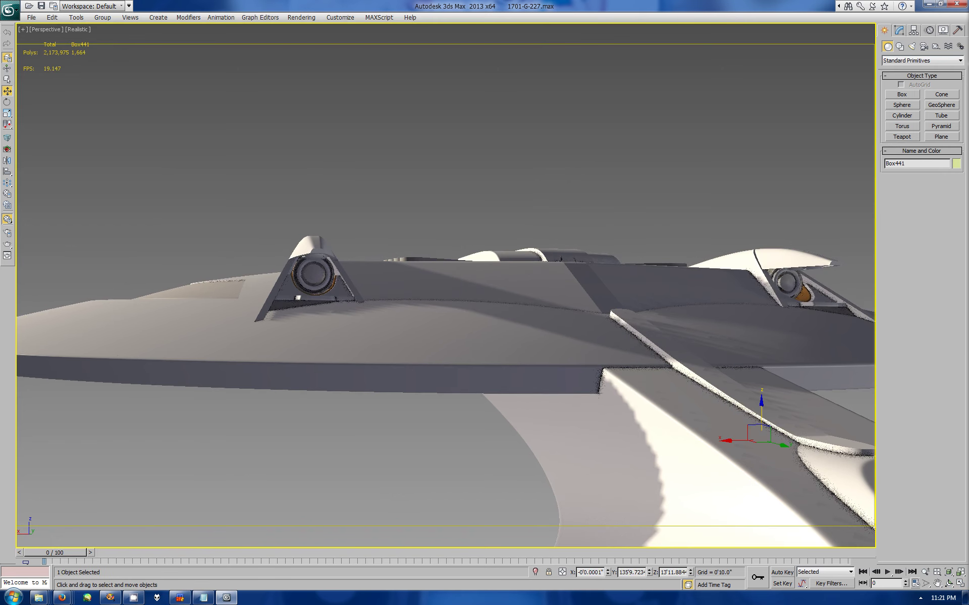
Step: Make viewport shadows smoother and show Box441's modifier stack in the full-screen side view
{"action": "left_click", "coordinate": [78, 28]}
{"action": "left_click", "coordinate": [237, 182]}
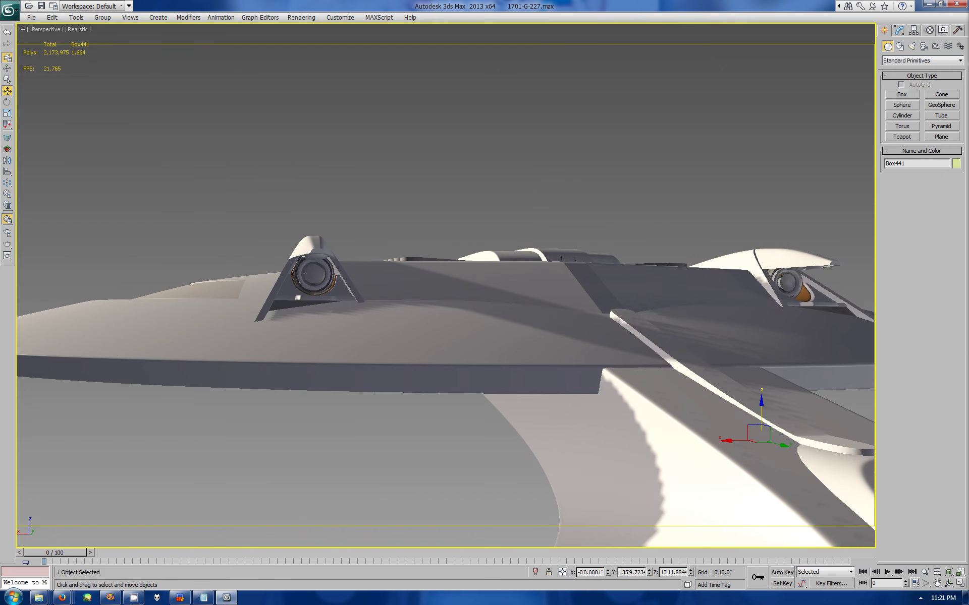
{"action": "key", "text": "alt+w"}
{"action": "key", "text": "alt+w"}
{"action": "scroll", "coordinate": [444, 282], "scroll_direction": "up", "scroll_amount": 3}
{"action": "left_click", "coordinate": [898, 30]}
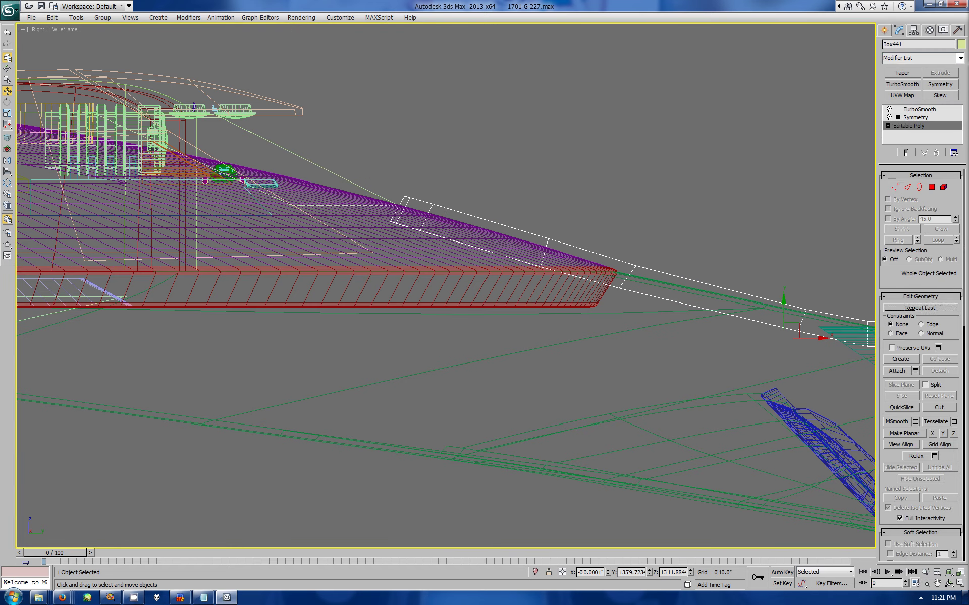
Step: Select a group of Box441's vertices in the side view and raise them slightly
{"action": "key", "text": "1"}
{"action": "left_click_drag", "start_coordinate": [206, 180], "coordinate": [580, 287]}
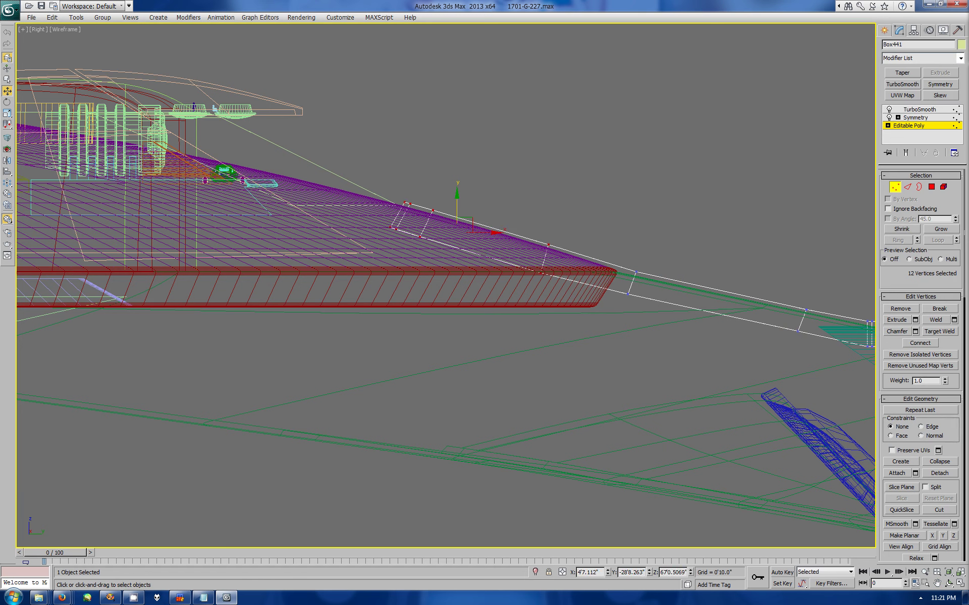
{"action": "left_click_drag", "start_coordinate": [451, 222], "coordinate": [451, 212]}
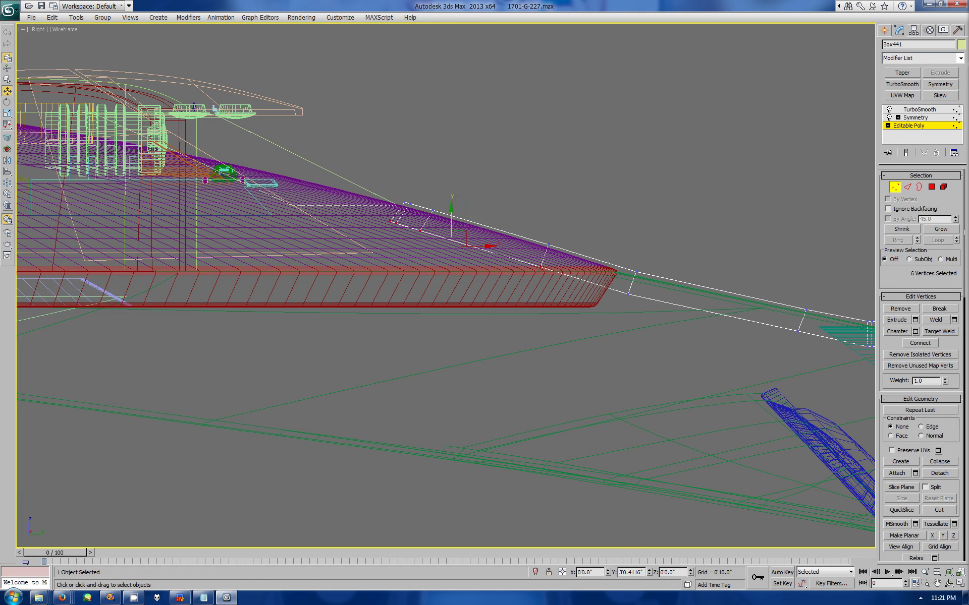
{"action": "scroll", "coordinate": [447, 237], "scroll_direction": "down", "scroll_amount": 2}
{"action": "left_click_drag", "start_coordinate": [742, 285], "coordinate": [844, 344]}
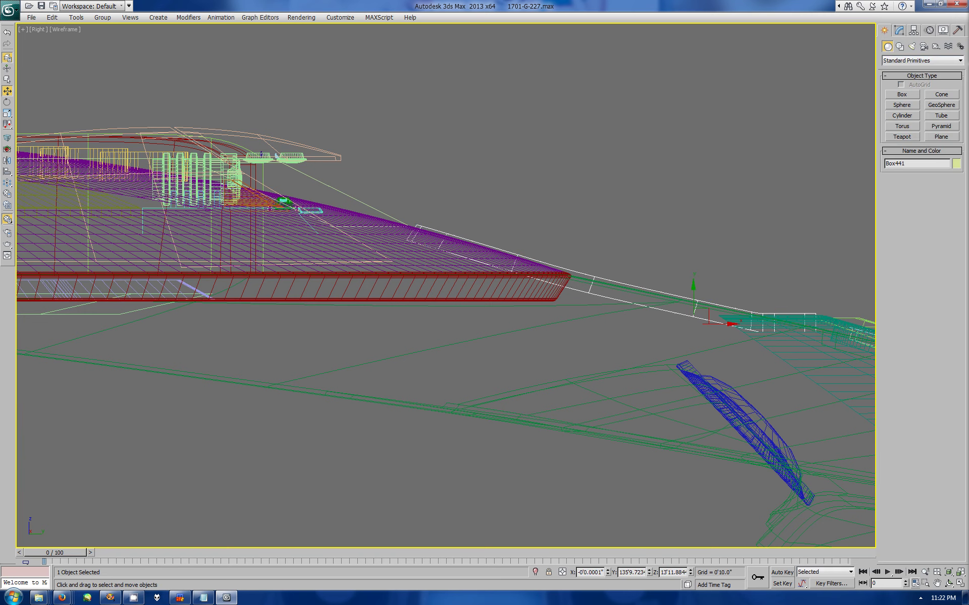
Step: Orbit the perspective view around the saucer underside to check the strip's shape
{"action": "key", "text": "alt+w"}
{"action": "left_click_drag", "start_coordinate": [706, 454], "coordinate": [732, 444]}
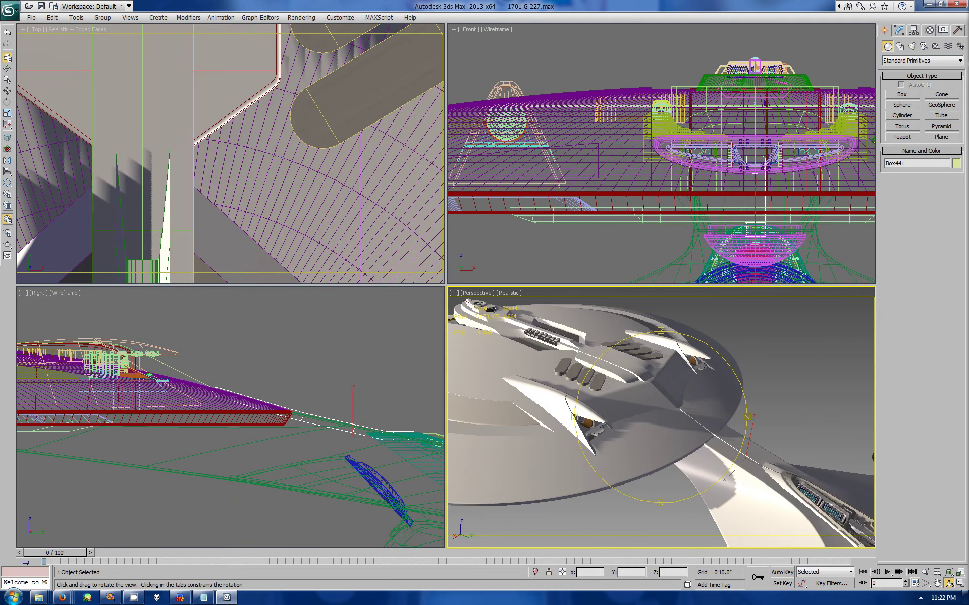
{"action": "key", "text": "alt+w"}
{"action": "left_click_drag", "start_coordinate": [504, 353], "coordinate": [555, 303]}
{"action": "left_click_drag", "start_coordinate": [444, 282], "coordinate": [383, 222]}
{"action": "middle_click_drag", "start_coordinate": [444, 282], "coordinate": [368, 312]}
{"action": "key", "text": "alt+w"}
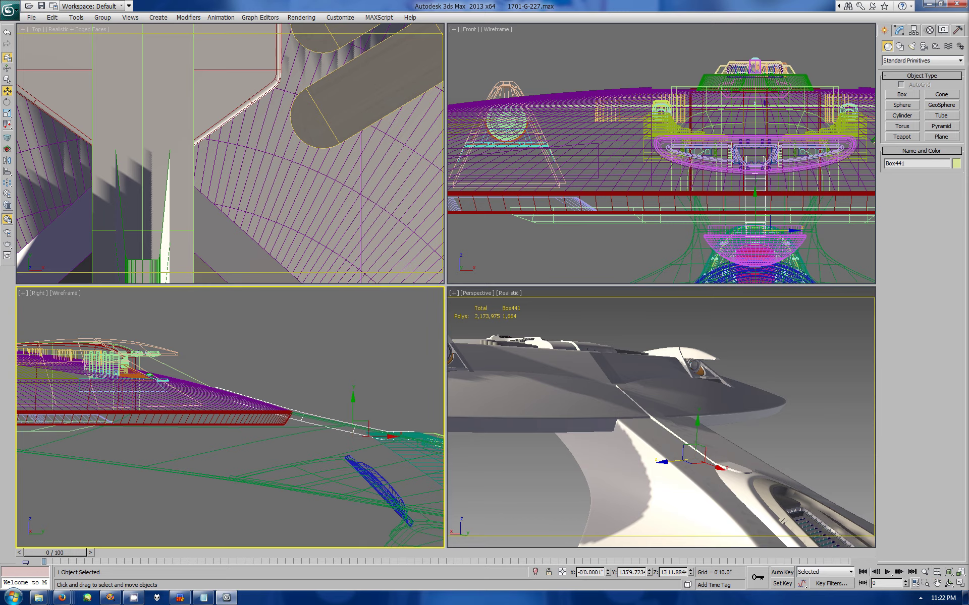
{"action": "key", "text": "alt+w"}
{"action": "middle_click_drag", "start_coordinate": [454, 303], "coordinate": [388, 295]}
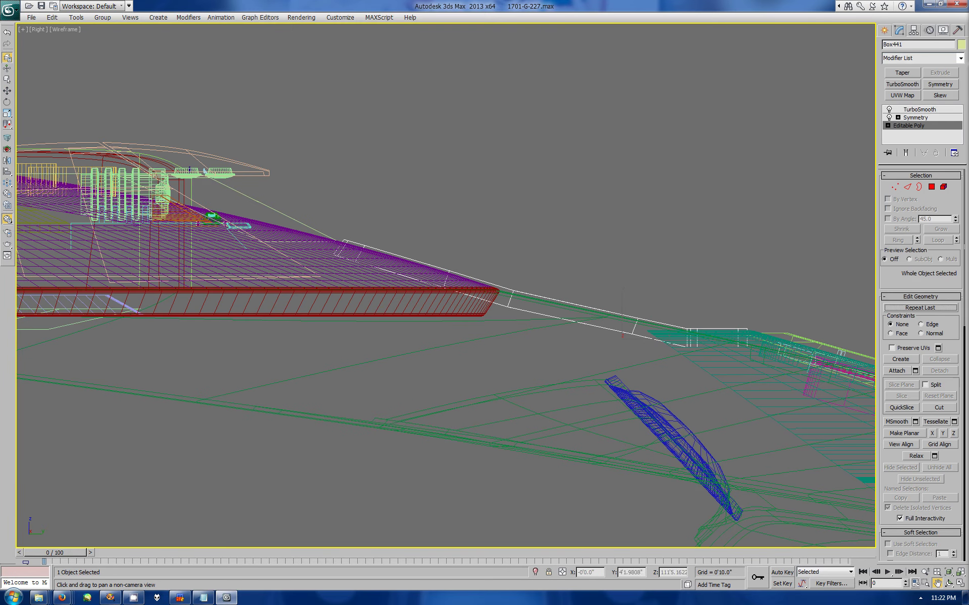
{"action": "scroll", "coordinate": [425, 240], "scroll_direction": "up", "scroll_amount": 4}
Step: Lower the strip's vertices near the saucer edge and shift the middle vertex pair along the neck
{"action": "key", "text": "1"}
{"action": "key", "text": "w"}
{"action": "left_click_drag", "start_coordinate": [180, 201], "coordinate": [346, 303]}
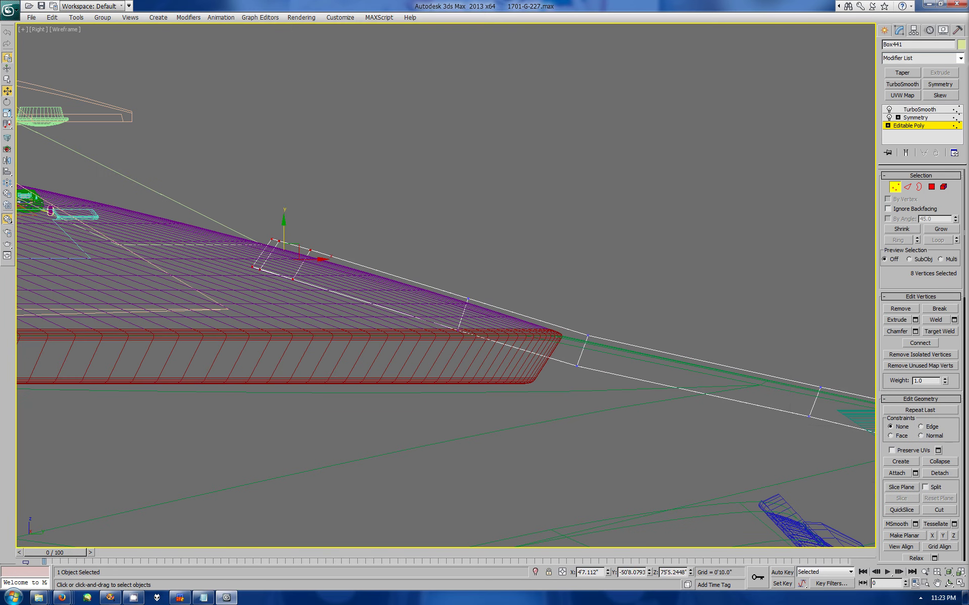
{"action": "scroll", "coordinate": [449, 286], "scroll_direction": "down", "scroll_amount": 2}
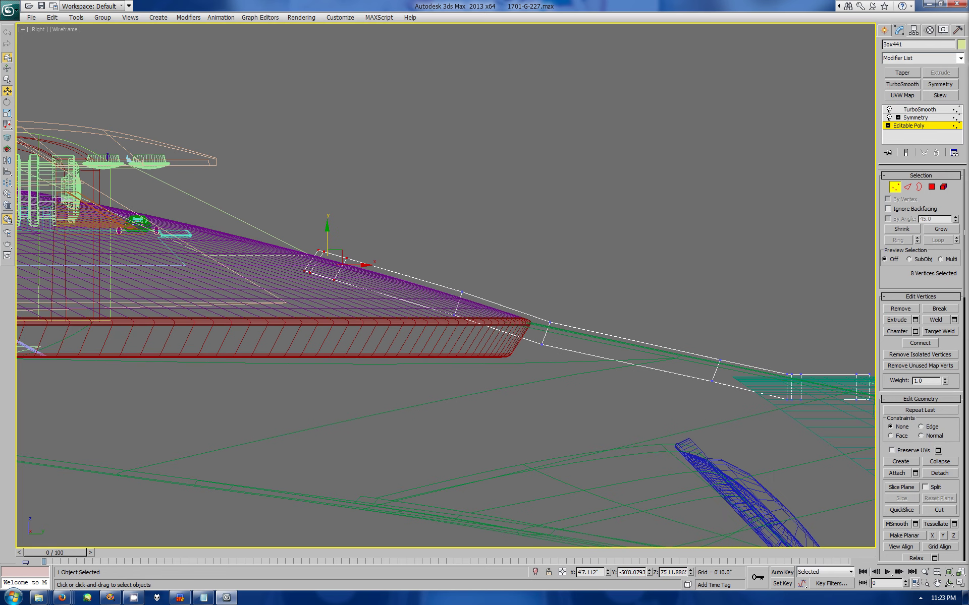
{"action": "left_click", "coordinate": [883, 30]}
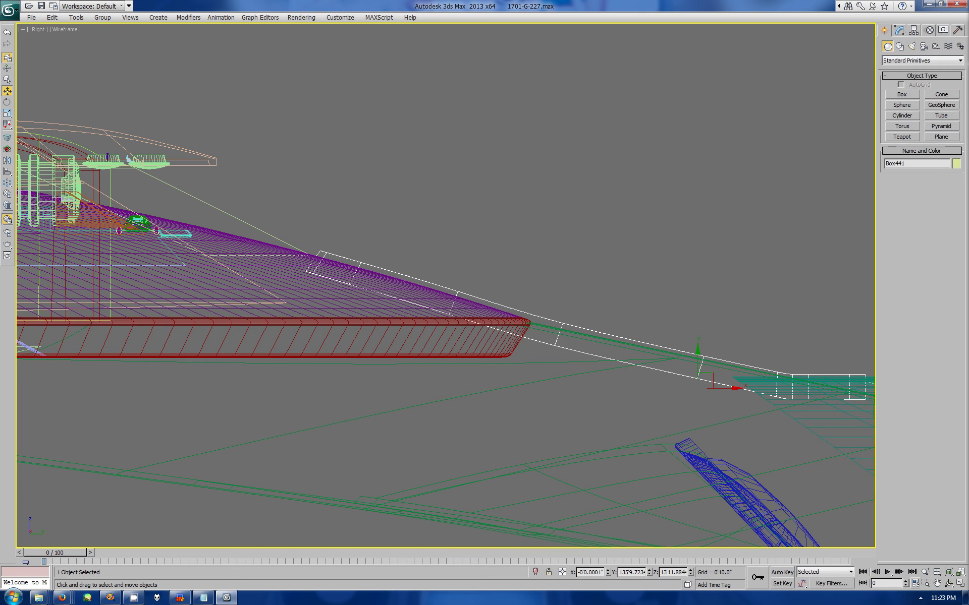
{"action": "left_click", "coordinate": [898, 30]}
{"action": "key", "text": "1"}
{"action": "left_click_drag", "start_coordinate": [178, 209], "coordinate": [495, 382]}
{"action": "left_click_drag", "start_coordinate": [415, 260], "coordinate": [409, 280]}
{"action": "mouse_move", "coordinate": [685, 343]}
{"action": "left_mouse_down"}
{"action": "mouse_move", "coordinate": [732, 389]}
{"action": "mouse_move", "coordinate": [675, 350]}
{"action": "left_mouse_up"}
{"action": "left_click_drag", "start_coordinate": [535, 312], "coordinate": [554, 327]}
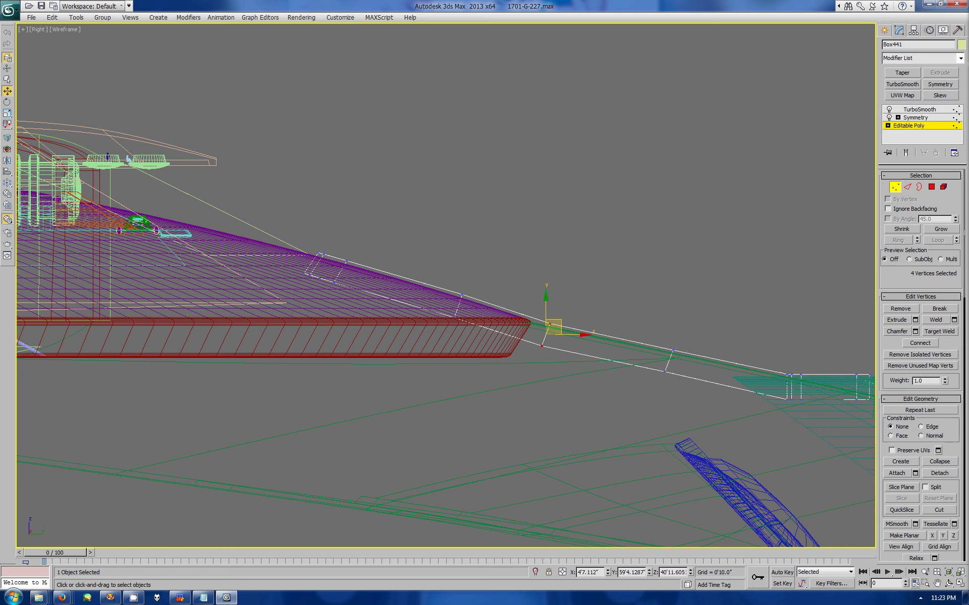
{"action": "left_click", "coordinate": [884, 31]}
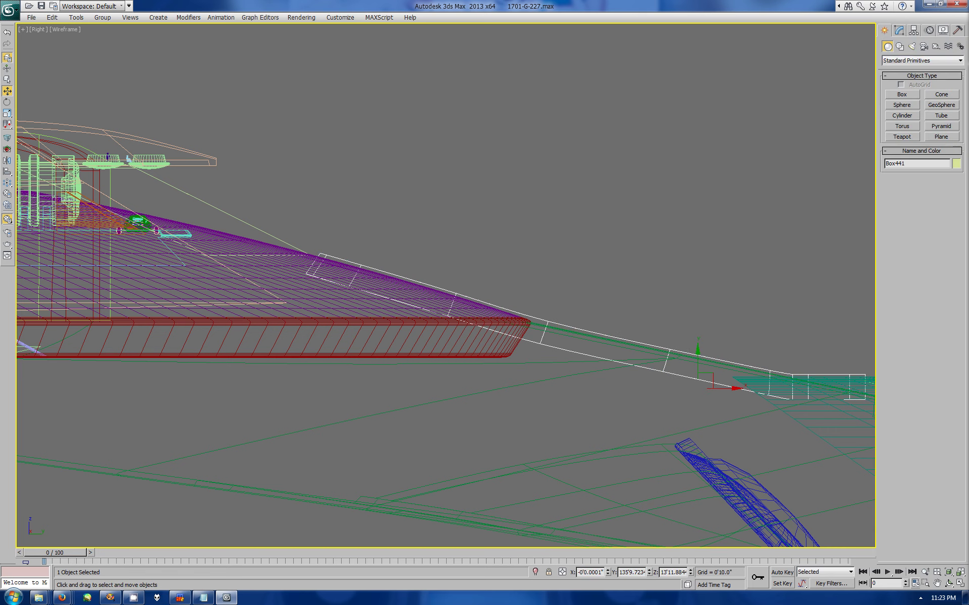
Step: Orbit the perspective view, then select the four vertices at the strip's rounded end in Top view
{"action": "key", "text": "alt+w"}
{"action": "mouse_move", "coordinate": [661, 419]}
{"action": "middle_mouse_down", "text": "alt"}
{"action": "mouse_move", "coordinate": [635, 428]}
{"action": "mouse_move", "coordinate": [605, 403]}
{"action": "middle_mouse_up", "text": "alt"}
{"action": "mouse_move", "coordinate": [681, 364]}
{"action": "left_mouse_down"}
{"action": "mouse_move", "coordinate": [630, 429]}
{"action": "mouse_move", "coordinate": [595, 404]}
{"action": "left_mouse_up"}
{"action": "right_click", "coordinate": [227, 151]}
{"action": "mouse_move", "coordinate": [227, 152]}
{"action": "middle_mouse_down"}
{"action": "mouse_move", "coordinate": [262, 100]}
{"action": "mouse_move", "coordinate": [303, 76]}
{"action": "mouse_move", "coordinate": [328, 126]}
{"action": "middle_mouse_up"}
{"action": "left_click", "coordinate": [898, 30]}
{"action": "key", "text": "1"}
{"action": "mouse_move", "coordinate": [292, 129]}
{"action": "left_mouse_down"}
{"action": "mouse_move", "coordinate": [325, 148]}
{"action": "mouse_move", "coordinate": [309, 82]}
{"action": "mouse_move", "coordinate": [309, 125]}
{"action": "left_mouse_up"}
{"action": "key", "text": "w"}
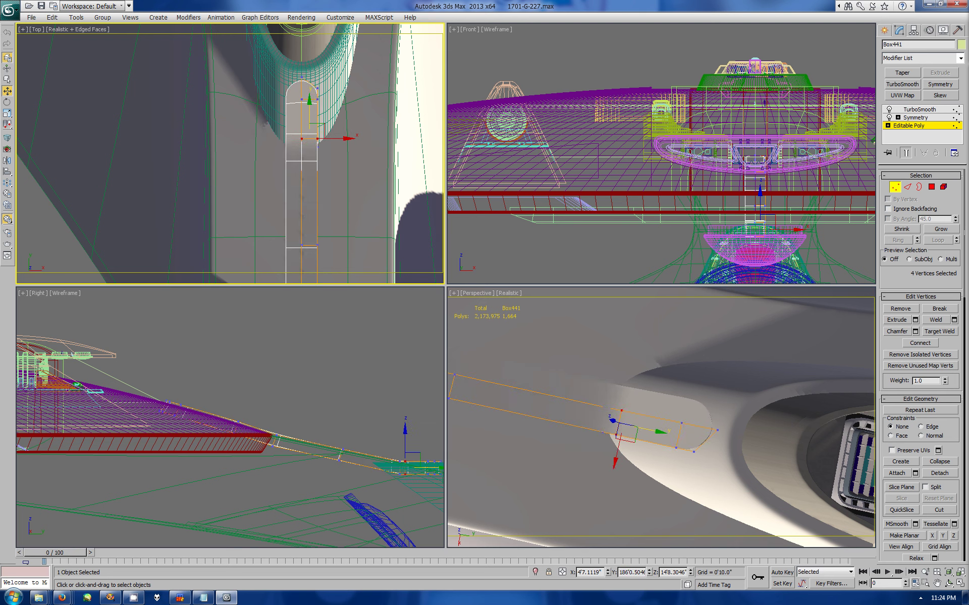
Step: Connect two new edges across the Box441 strip with Segments 2
{"action": "key", "text": "2"}
{"action": "key", "text": "ctrl+shift+e"}
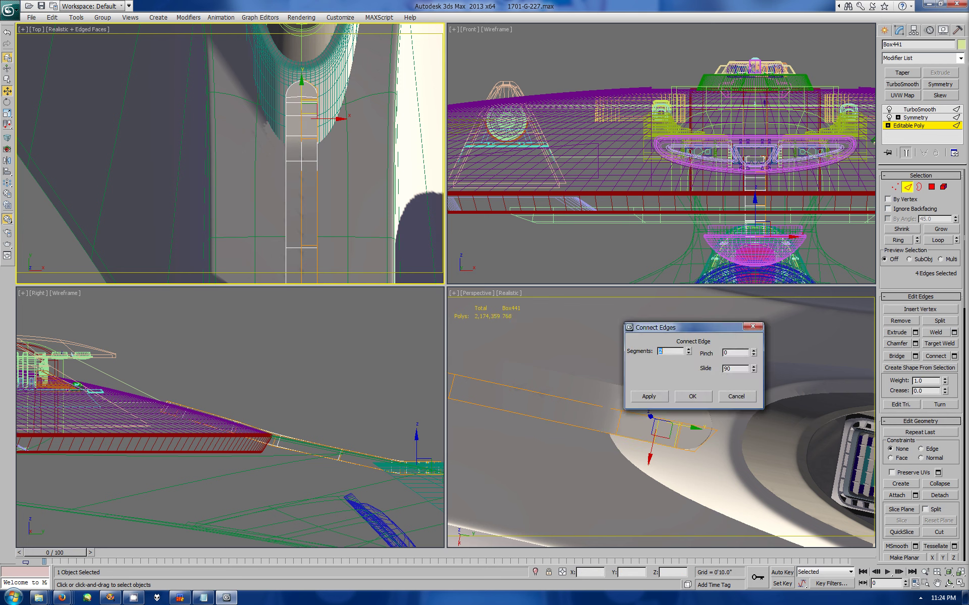
{"action": "key", "text": "Return"}
Step: Show the whole ship in the full-screen Top view and select the Sphere083 wheel pair
{"action": "middle_click_drag", "start_coordinate": [661, 419], "coordinate": [590, 394], "text": "alt"}
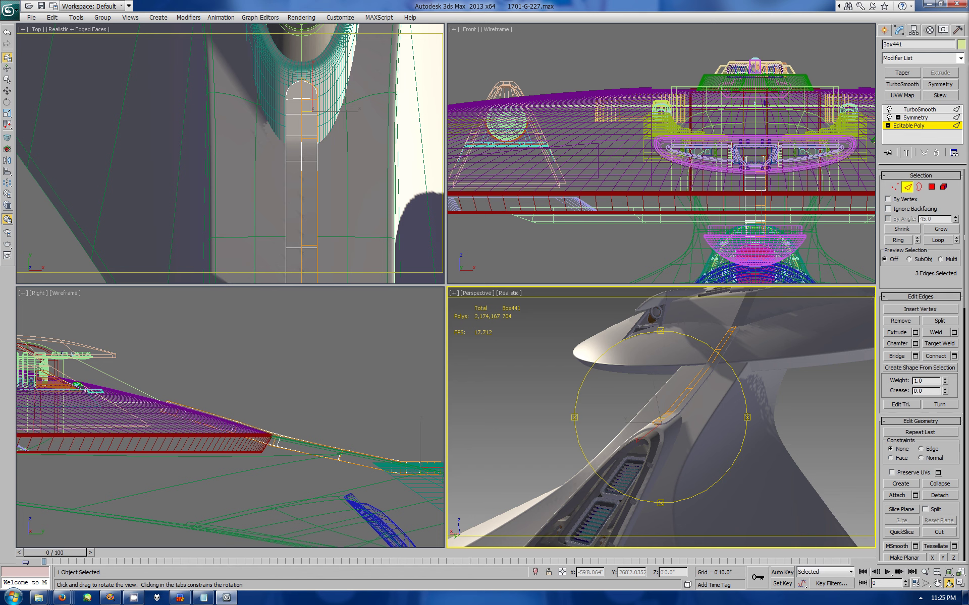
{"action": "mouse_move", "coordinate": [661, 404]}
{"action": "left_mouse_down"}
{"action": "mouse_move", "coordinate": [636, 389]}
{"action": "mouse_move", "coordinate": [606, 413]}
{"action": "left_mouse_up"}
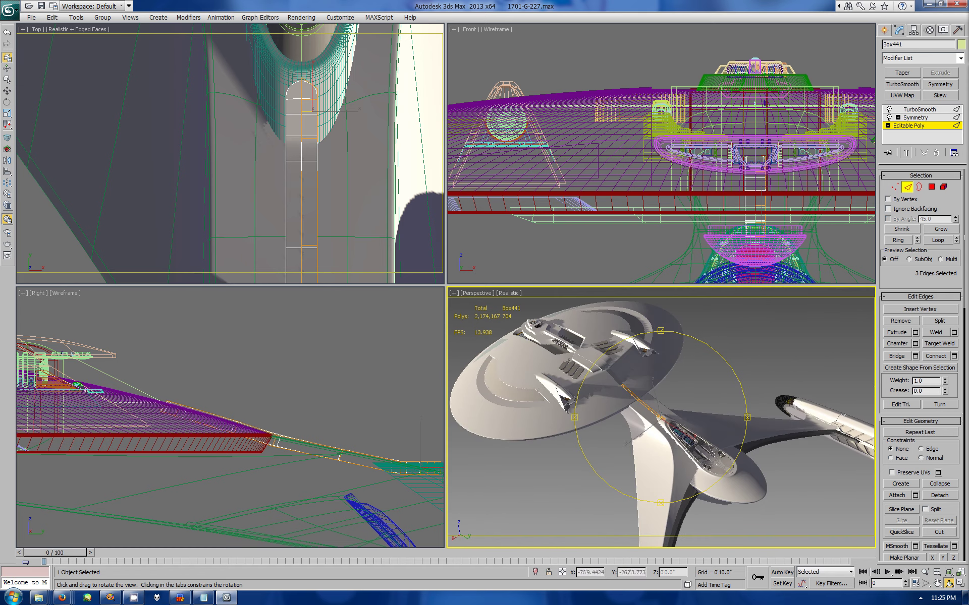
{"action": "key", "text": "alt+w"}
{"action": "scroll", "coordinate": [446, 285], "scroll_direction": "down", "scroll_amount": 5}
{"action": "key", "text": "w"}
{"action": "left_click", "coordinate": [884, 29]}
{"action": "left_click", "coordinate": [520, 420]}
{"action": "left_click", "coordinate": [899, 29]}
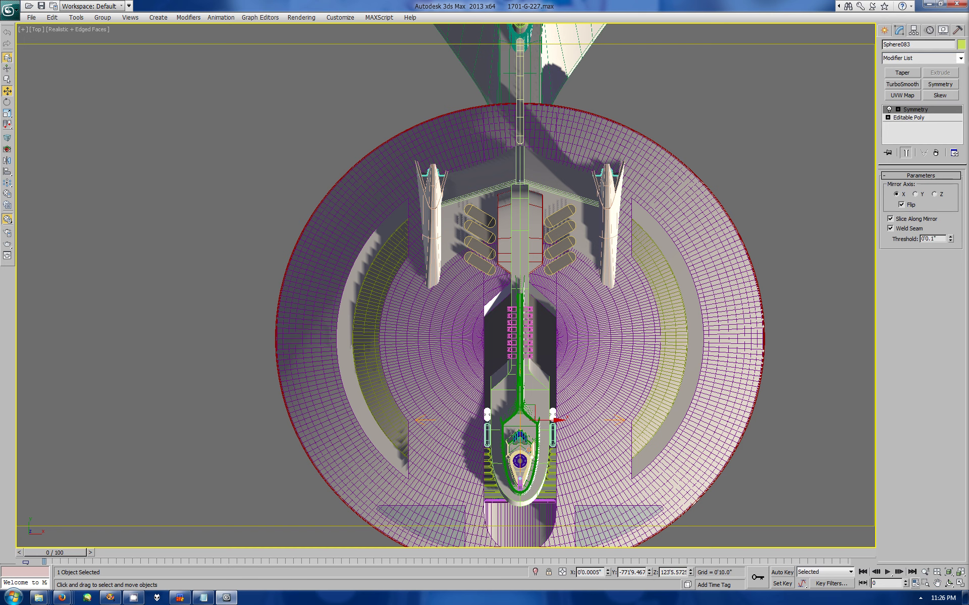
Step: Copy the Sphere083 wheel pair, adjust its pivot, and move the copy onto the oblong strip
{"action": "key", "text": "ctrl+v"}
{"action": "key", "text": "Return"}
{"action": "left_click_drag", "start_coordinate": [524, 416], "coordinate": [525, 50]}
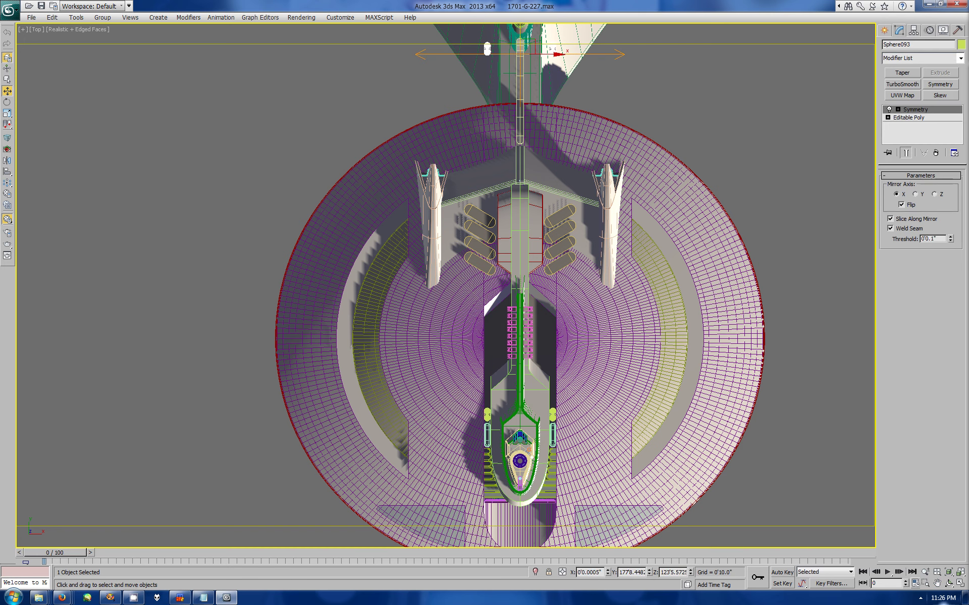
{"action": "scroll", "coordinate": [524, 51], "scroll_direction": "up", "scroll_amount": 10}
{"action": "middle_click_drag", "start_coordinate": [808, 151], "coordinate": [525, 86]}
{"action": "left_click", "coordinate": [908, 117]}
{"action": "left_click", "coordinate": [913, 30]}
{"action": "left_click", "coordinate": [922, 94]}
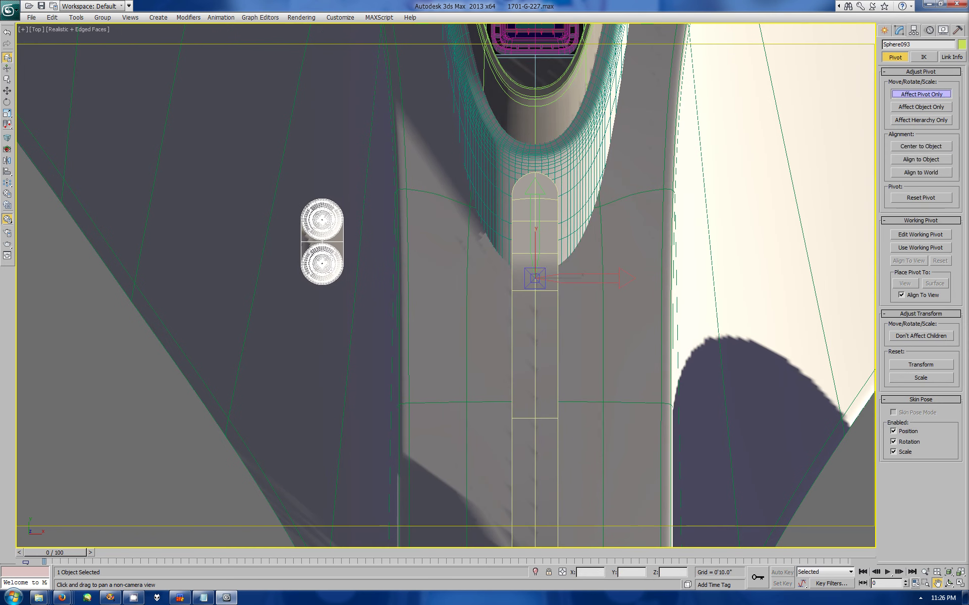
{"action": "left_click", "coordinate": [884, 30]}
{"action": "left_click", "coordinate": [7, 91]}
{"action": "left_click_drag", "start_coordinate": [322, 220], "coordinate": [535, 222]}
Step: Select two vertices at Box441's rounded end, then undo back to the landing disc selection
{"action": "left_click", "coordinate": [534, 272]}
{"action": "scroll", "coordinate": [534, 227], "scroll_direction": "up", "scroll_amount": 4}
{"action": "scroll", "coordinate": [535, 227], "scroll_direction": "up", "scroll_amount": 2}
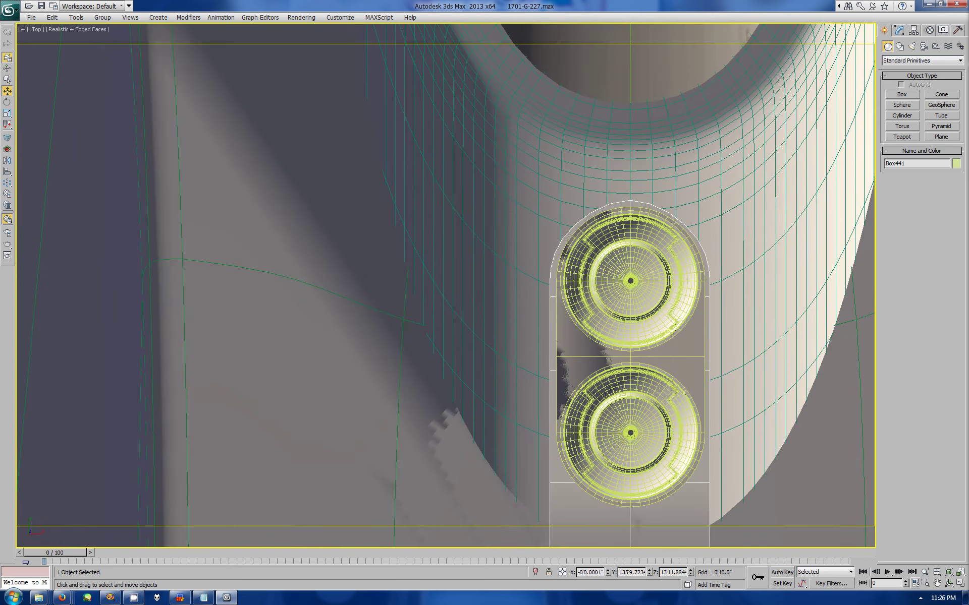
{"action": "left_click", "coordinate": [899, 29]}
{"action": "left_click", "coordinate": [895, 186]}
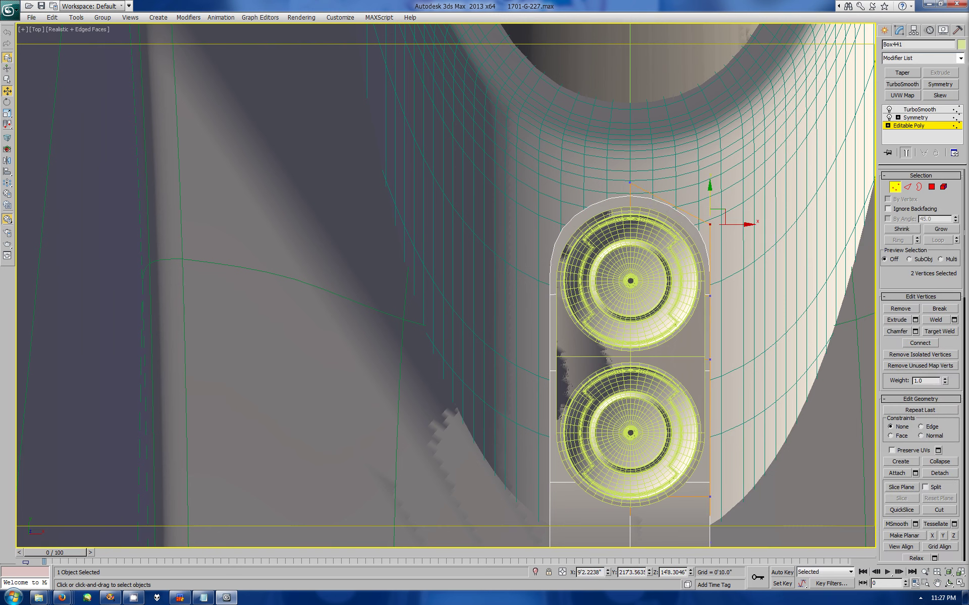
{"action": "key", "text": "2"}
{"action": "key", "text": "1"}
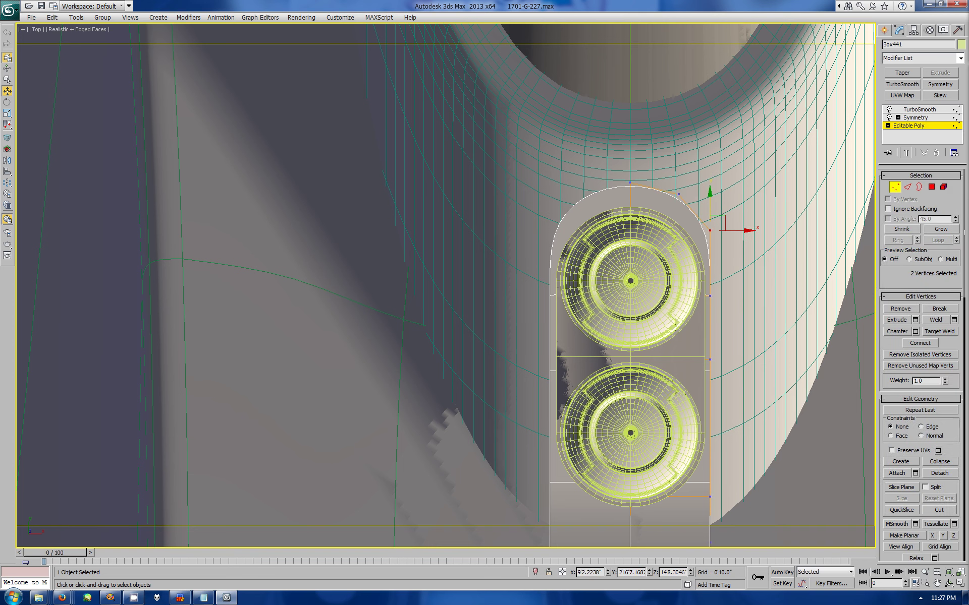
{"action": "key", "text": "ctrl+z"}
{"action": "key", "text": "ctrl+z"}
{"action": "key", "text": "ctrl+z"}
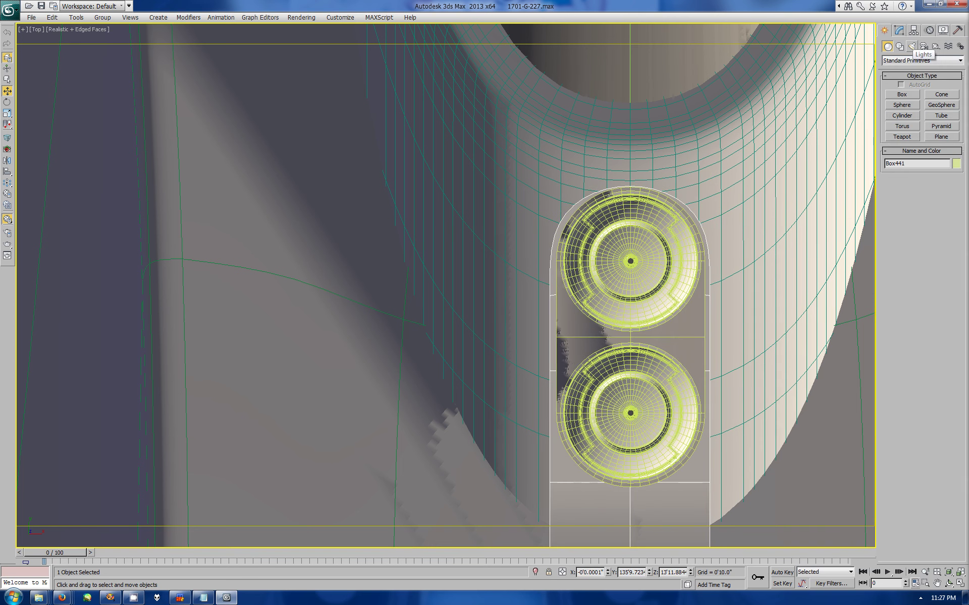
{"action": "key", "text": "ctrl+z"}
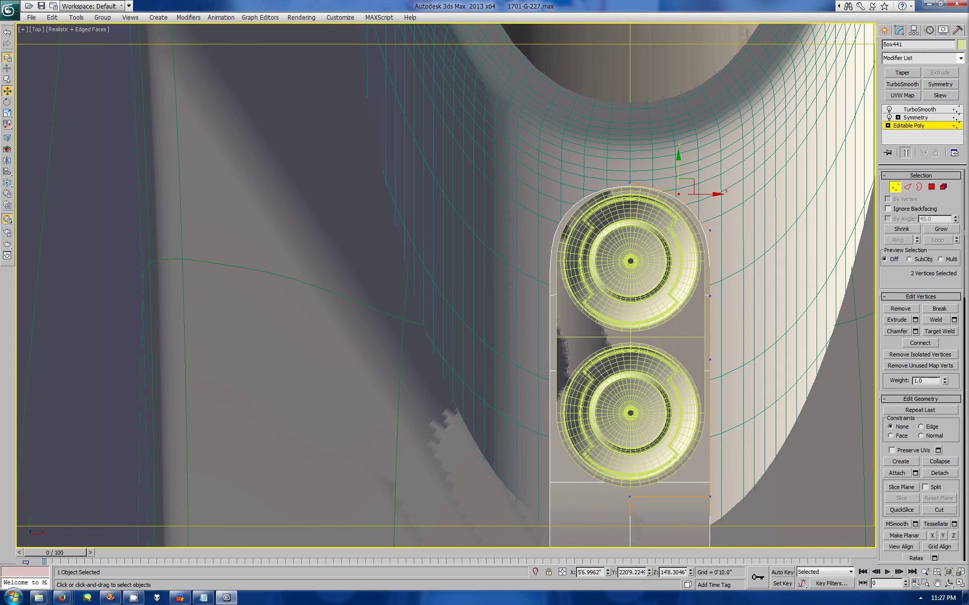
{"action": "key", "text": "ctrl+z"}
{"action": "key", "text": "ctrl+z"}
{"action": "key", "text": "ctrl+z"}
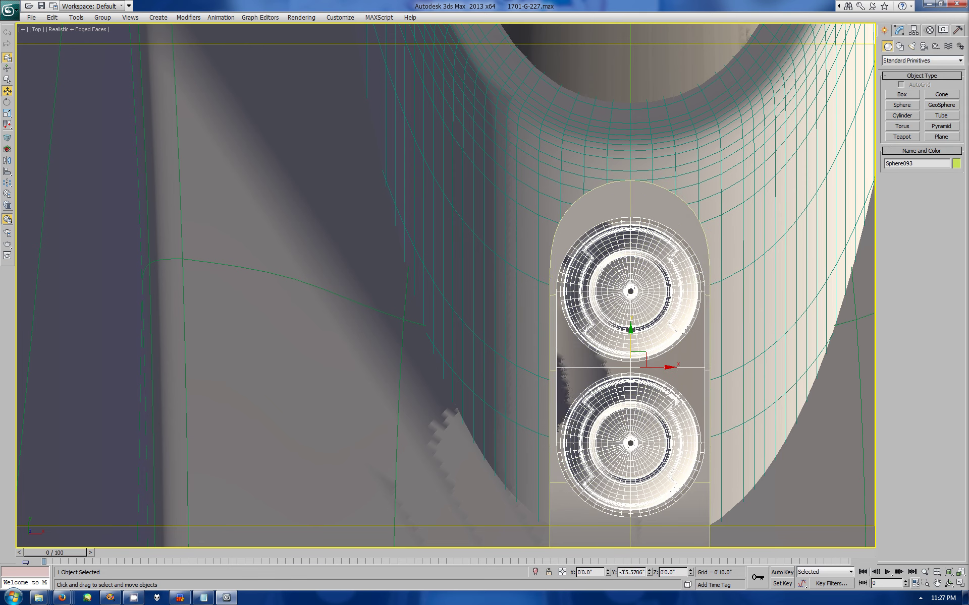
{"action": "scroll", "coordinate": [453, 422], "scroll_direction": "down", "scroll_amount": 3}
Step: Frame the disc pair in the four-viewport layout and orbit the perspective view around the hull
{"action": "key", "text": "alt+w"}
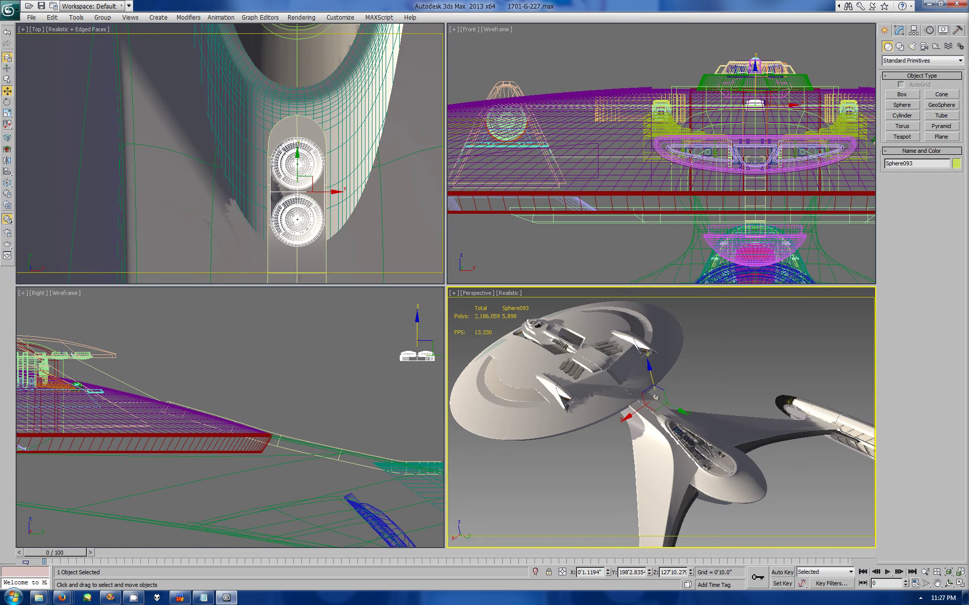
{"action": "key", "text": "z"}
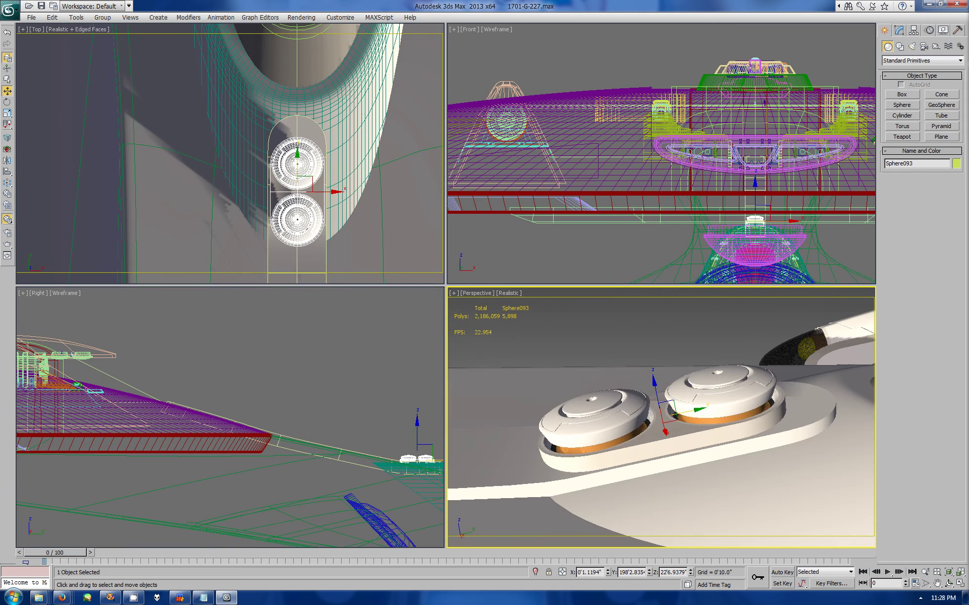
{"action": "key", "text": "ctrl+z"}
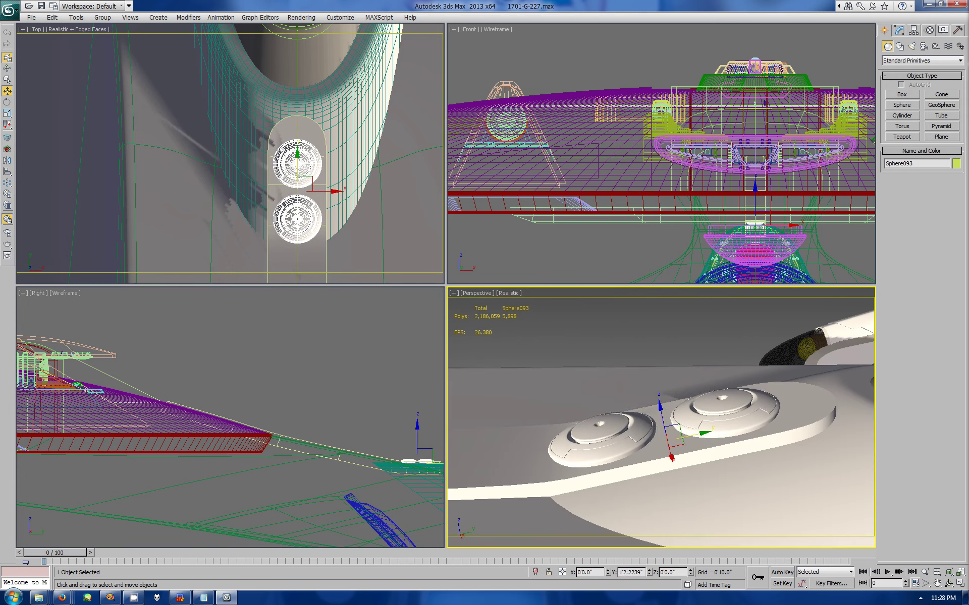
{"action": "key", "text": "ctrl+z"}
{"action": "key", "text": "ctrl+r"}
{"action": "left_click_drag", "start_coordinate": [661, 419], "coordinate": [696, 384]}
{"action": "key", "text": "w"}
{"action": "mouse_move", "coordinate": [661, 418]}
{"action": "left_mouse_down"}
{"action": "mouse_move", "coordinate": [570, 323]}
{"action": "mouse_move", "coordinate": [606, 409]}
{"action": "left_mouse_up"}
{"action": "key", "text": "alt+w"}
Step: Zoom, pan and orbit the full-screen perspective to inspect the saucer underside and secondary hull
{"action": "key", "text": "alt+z"}
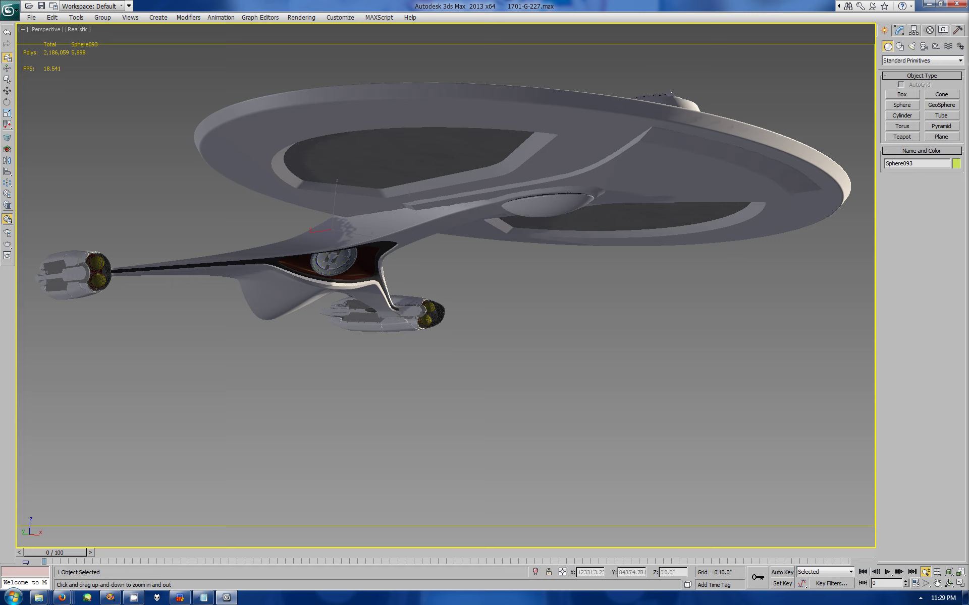
{"action": "middle_click_drag", "start_coordinate": [454, 353], "coordinate": [454, 346]}
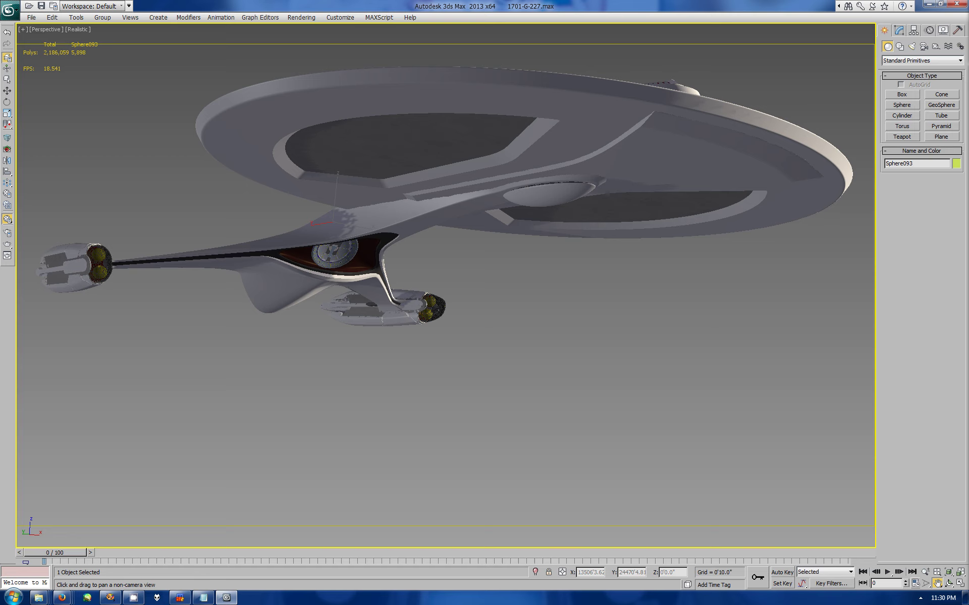
{"action": "middle_click_drag", "start_coordinate": [446, 285], "coordinate": [445, 217], "text": "alt"}
{"action": "mouse_move", "coordinate": [446, 217]}
{"action": "left_mouse_down"}
{"action": "mouse_move", "coordinate": [445, 166]}
{"action": "mouse_move", "coordinate": [504, 126]}
{"action": "left_mouse_up"}
{"action": "middle_click_drag", "start_coordinate": [504, 126], "coordinate": [525, 21]}
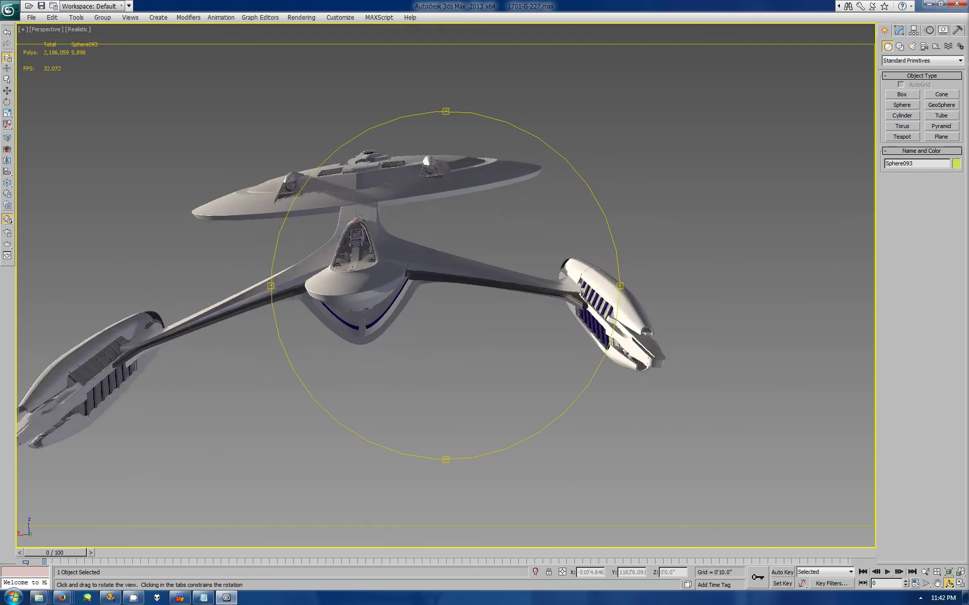
{"action": "mouse_move", "coordinate": [446, 303]}
{"action": "left_mouse_down"}
{"action": "mouse_move", "coordinate": [474, 227]}
{"action": "mouse_move", "coordinate": [480, 242]}
{"action": "mouse_move", "coordinate": [487, 202]}
{"action": "mouse_move", "coordinate": [474, 253]}
{"action": "mouse_move", "coordinate": [480, 212]}
{"action": "mouse_move", "coordinate": [472, 237]}
{"action": "mouse_move", "coordinate": [484, 212]}
{"action": "mouse_move", "coordinate": [474, 247]}
{"action": "mouse_move", "coordinate": [482, 222]}
{"action": "mouse_move", "coordinate": [481, 241]}
{"action": "left_mouse_up"}
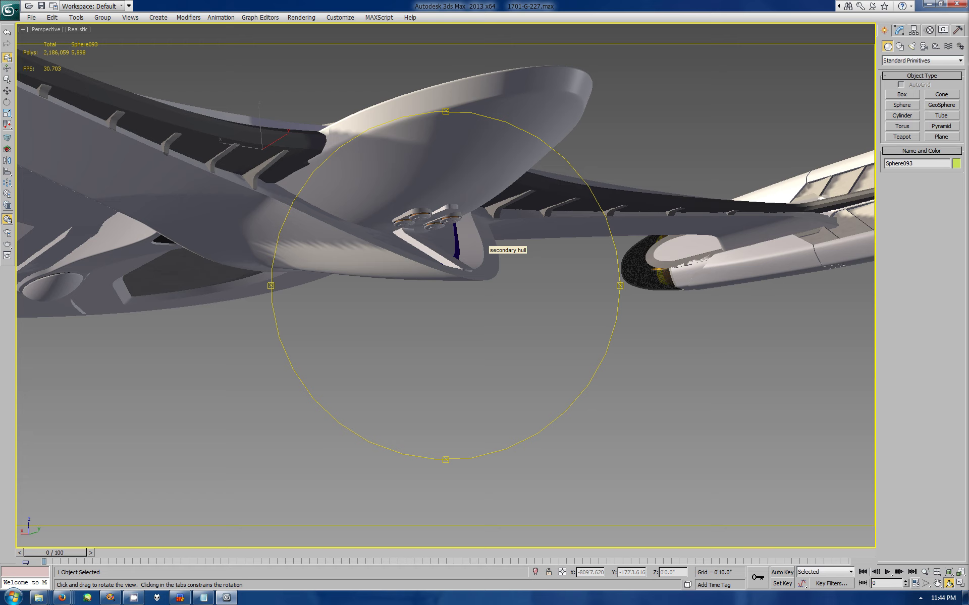
{"action": "left_click_drag", "start_coordinate": [481, 242], "coordinate": [554, 283]}
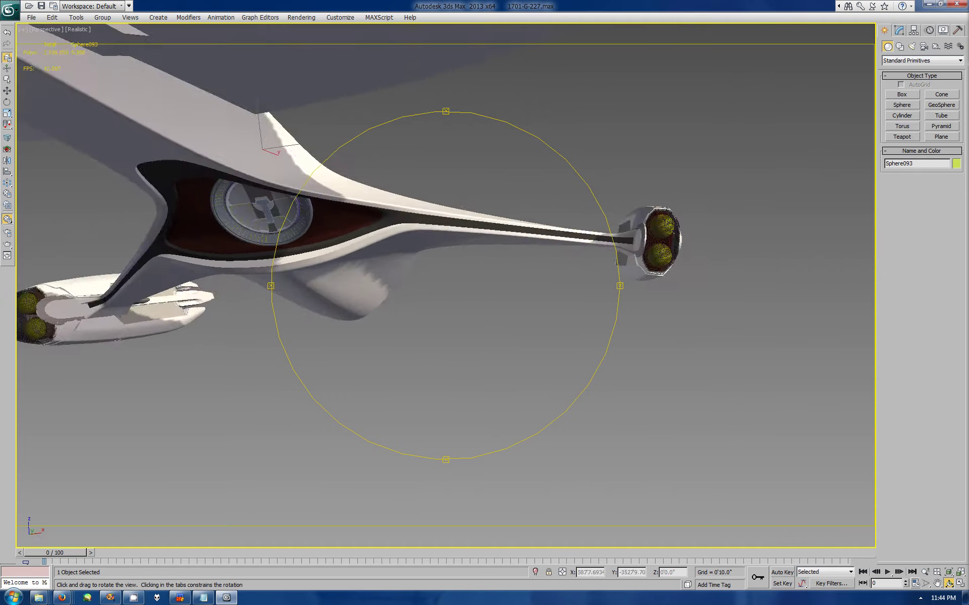
{"action": "left_click_drag", "start_coordinate": [555, 282], "coordinate": [474, 252]}
Step: Select the saucer underside hull and frame it in the bottom and side views
{"action": "key", "text": "w"}
{"action": "left_click", "coordinate": [706, 101]}
{"action": "key", "text": "alt+w"}
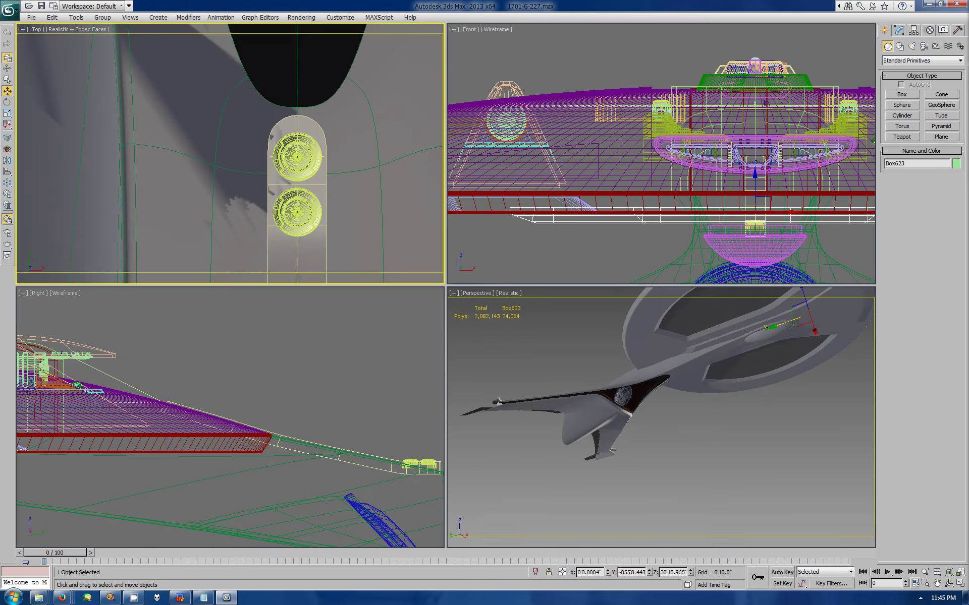
{"action": "key", "text": "z"}
{"action": "key", "text": "alt+w"}
{"action": "scroll", "coordinate": [543, 303], "scroll_direction": "up", "scroll_amount": 5}
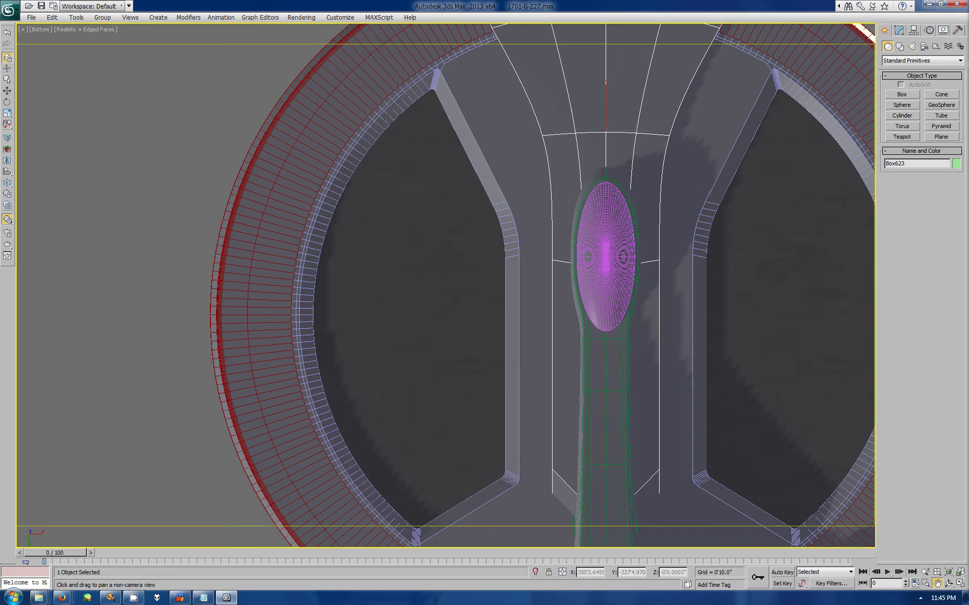
{"action": "left_click_drag", "start_coordinate": [827, 444], "coordinate": [828, 348]}
{"action": "key", "text": "alt+w"}
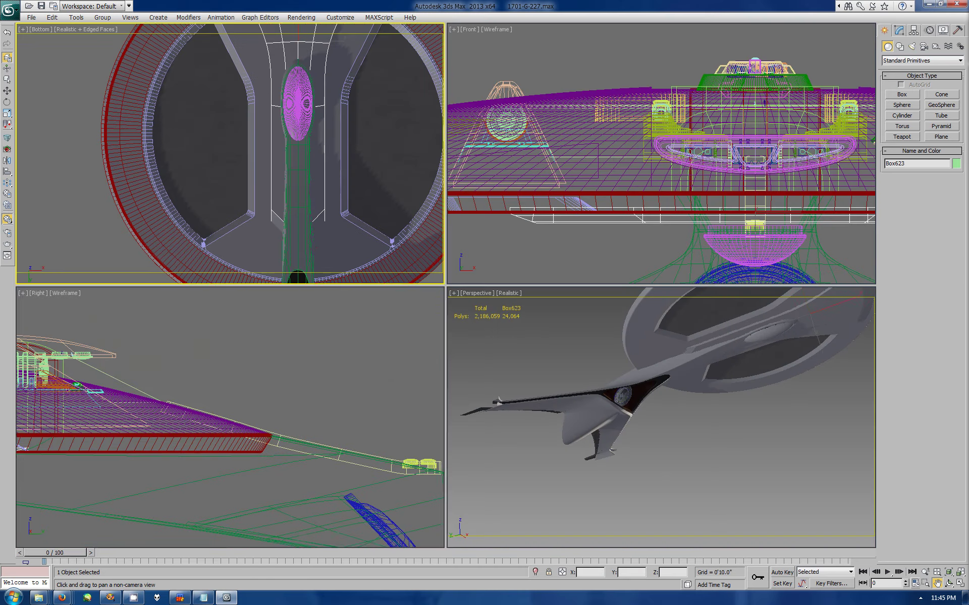
{"action": "left_click_drag", "start_coordinate": [227, 454], "coordinate": [227, 378]}
{"action": "key", "text": "alt+w"}
{"action": "left_click_drag", "start_coordinate": [505, 302], "coordinate": [383, 353]}
{"action": "scroll", "coordinate": [444, 283], "scroll_direction": "up", "scroll_amount": 5}
{"action": "scroll", "coordinate": [444, 282], "scroll_direction": "down", "scroll_amount": 5}
Step: Shift-drag the human scale figure downward in the Right view to clone it
{"action": "key", "text": "w"}
{"action": "left_click", "coordinate": [590, 129]}
{"action": "left_click_drag", "start_coordinate": [589, 129], "coordinate": [595, 192], "text": "shift"}
{"action": "key", "text": "Return"}
{"action": "scroll", "coordinate": [595, 191], "scroll_direction": "down", "scroll_amount": 8}
{"action": "mouse_move", "coordinate": [108, 403]}
{"action": "middle_mouse_down"}
{"action": "mouse_move", "coordinate": [270, 418]}
{"action": "mouse_move", "coordinate": [499, 371]}
{"action": "middle_mouse_up"}
Step: Move the figure copy left and up beneath the hull
{"action": "left_click_drag", "start_coordinate": [502, 365], "coordinate": [338, 313]}
{"action": "scroll", "coordinate": [448, 290], "scroll_direction": "up", "scroll_amount": 5}
{"action": "middle_click_drag", "start_coordinate": [448, 290], "coordinate": [499, 298]}
{"action": "middle_click_drag", "start_coordinate": [151, 354], "coordinate": [610, 278]}
{"action": "left_click_drag", "start_coordinate": [580, 312], "coordinate": [580, 291]}
{"action": "scroll", "coordinate": [448, 288], "scroll_direction": "down", "scroll_amount": 2}
{"action": "scroll", "coordinate": [447, 288], "scroll_direction": "down", "scroll_amount": 3}
{"action": "scroll", "coordinate": [447, 288], "scroll_direction": "up", "scroll_amount": 3}
Step: Check the hull's modifier stack, then nudge the figure to sit just beneath the hull
{"action": "left_click", "coordinate": [447, 298]}
{"action": "left_click", "coordinate": [898, 30]}
{"action": "mouse_move", "coordinate": [354, 328]}
{"action": "middle_mouse_down"}
{"action": "mouse_move", "coordinate": [765, 321]}
{"action": "mouse_move", "coordinate": [706, 302]}
{"action": "mouse_move", "coordinate": [146, 291]}
{"action": "middle_mouse_up"}
{"action": "key", "text": "w"}
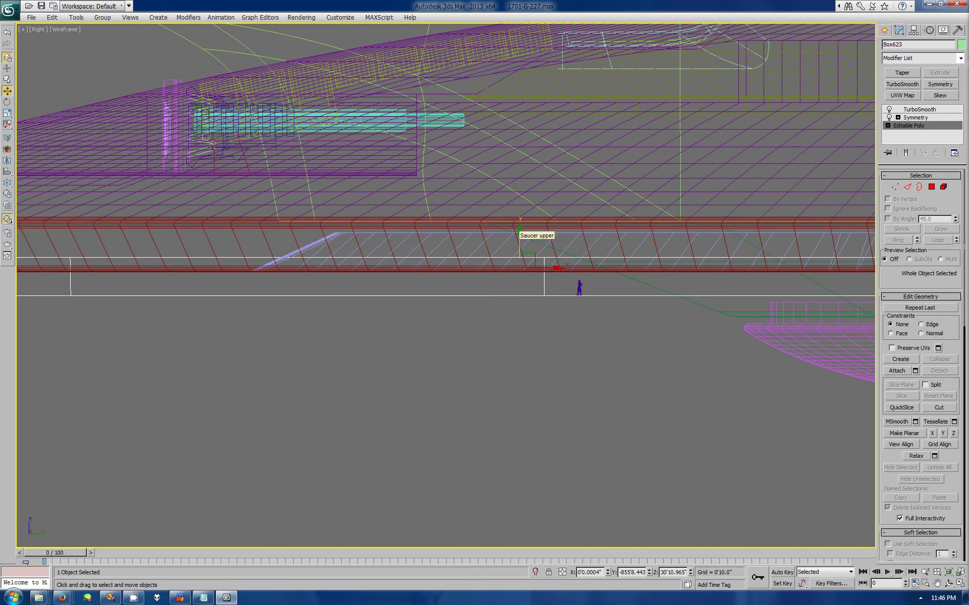
{"action": "left_click", "coordinate": [579, 285]}
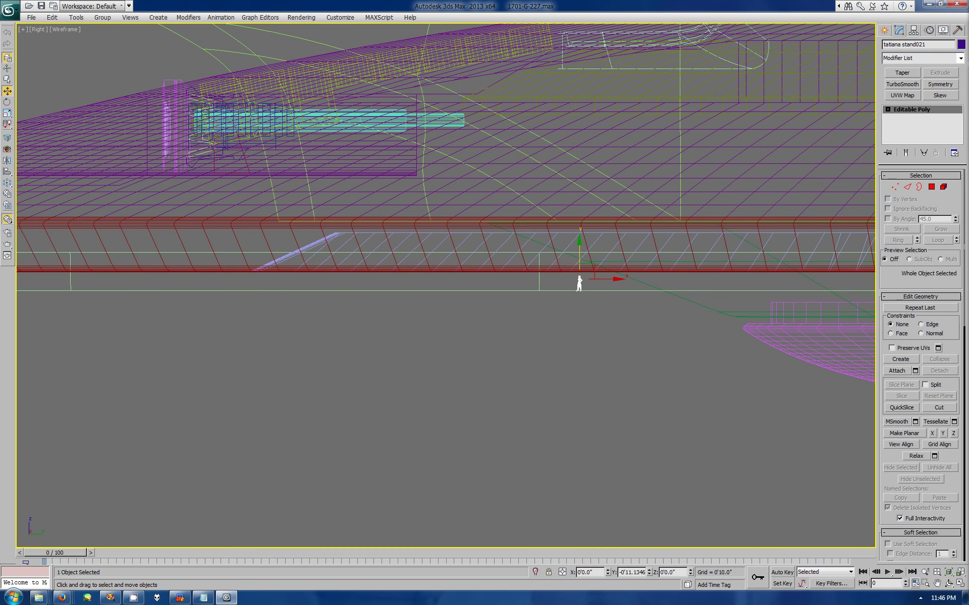
{"action": "left_click_drag", "start_coordinate": [579, 282], "coordinate": [698, 317]}
{"action": "scroll", "coordinate": [552, 287], "scroll_direction": "down", "scroll_amount": 4}
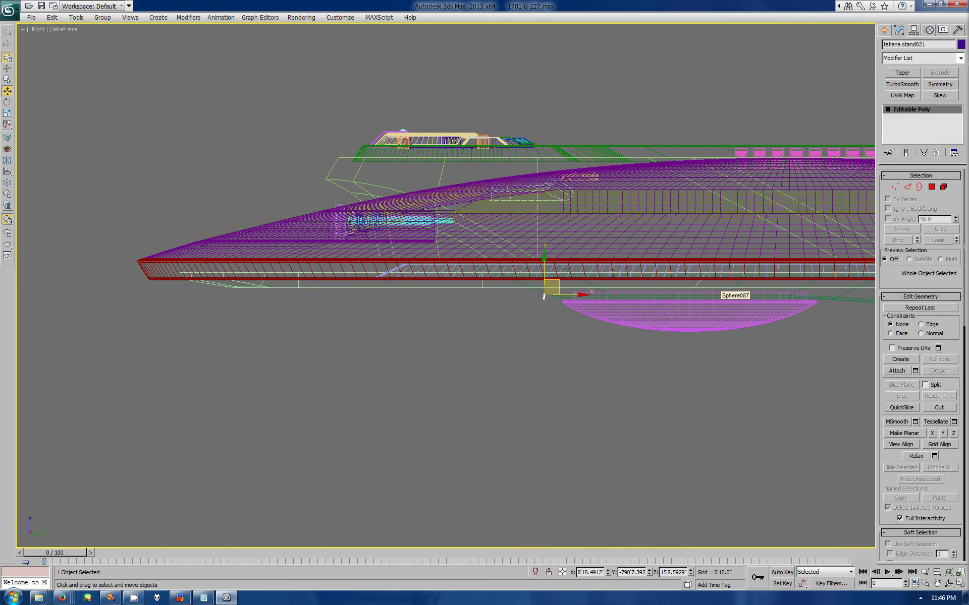
Step: Maximize the Perspective view with the saucer hull selected
{"action": "left_click", "coordinate": [544, 297]}
{"action": "key", "text": "alt+w"}
{"action": "left_click", "coordinate": [525, 293]}
{"action": "key", "text": "Escape"}
{"action": "key", "text": "alt+w"}
{"action": "scroll", "coordinate": [454, 303], "scroll_direction": "up", "scroll_amount": 5}
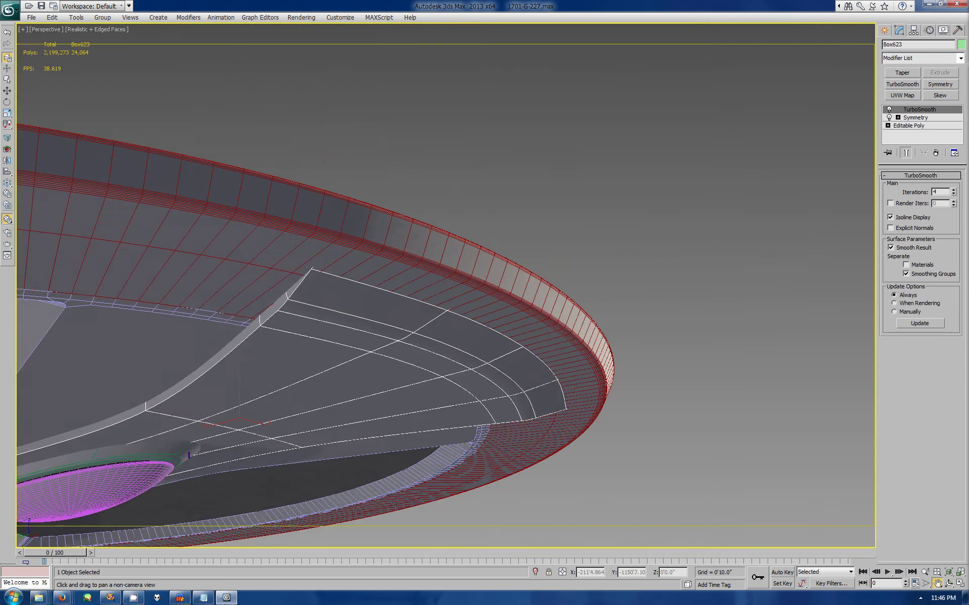
Step: Enter the hull's Editable Poly edge mode and set Perspective to shaded with edges
{"action": "middle_click_drag", "start_coordinate": [454, 303], "coordinate": [504, 252]}
{"action": "left_click", "coordinate": [908, 125]}
{"action": "left_click", "coordinate": [907, 187]}
{"action": "key", "text": "w"}
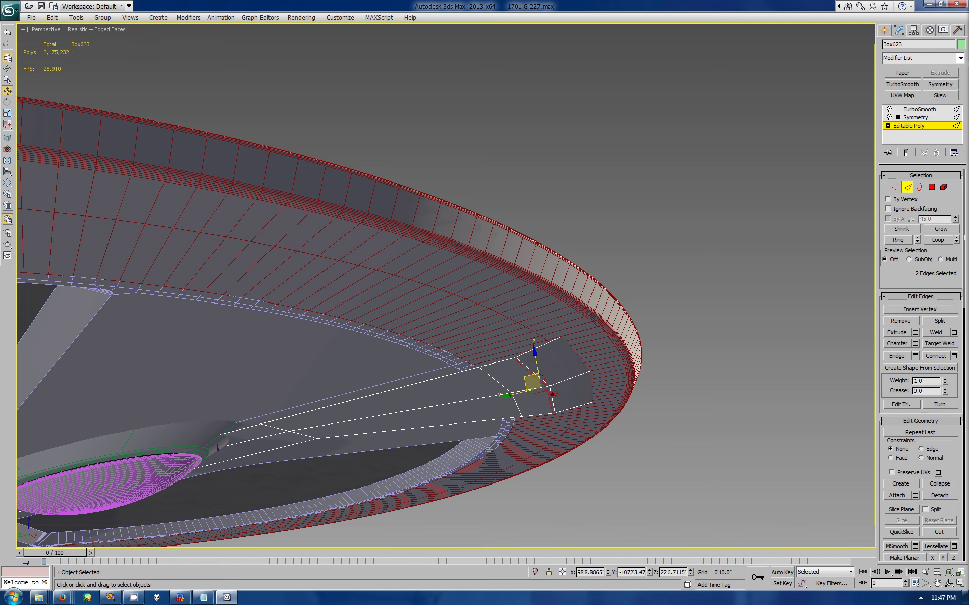
{"action": "middle_click_drag", "start_coordinate": [504, 328], "coordinate": [414, 282], "text": "alt"}
{"action": "left_click", "coordinate": [109, 29]}
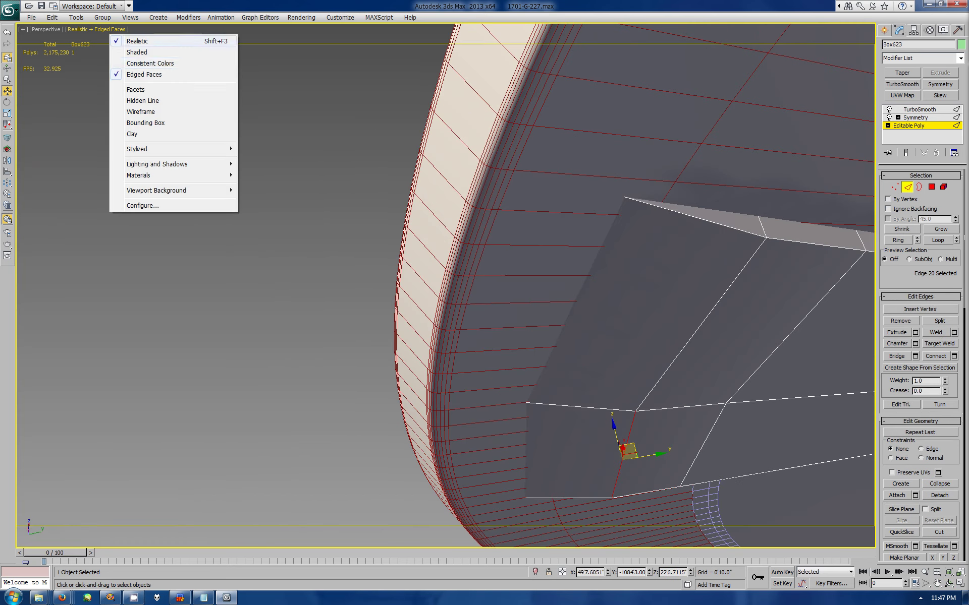
{"action": "left_click", "coordinate": [140, 111]}
{"action": "left_click", "coordinate": [504, 393]}
{"action": "left_click", "coordinate": [81, 30]}
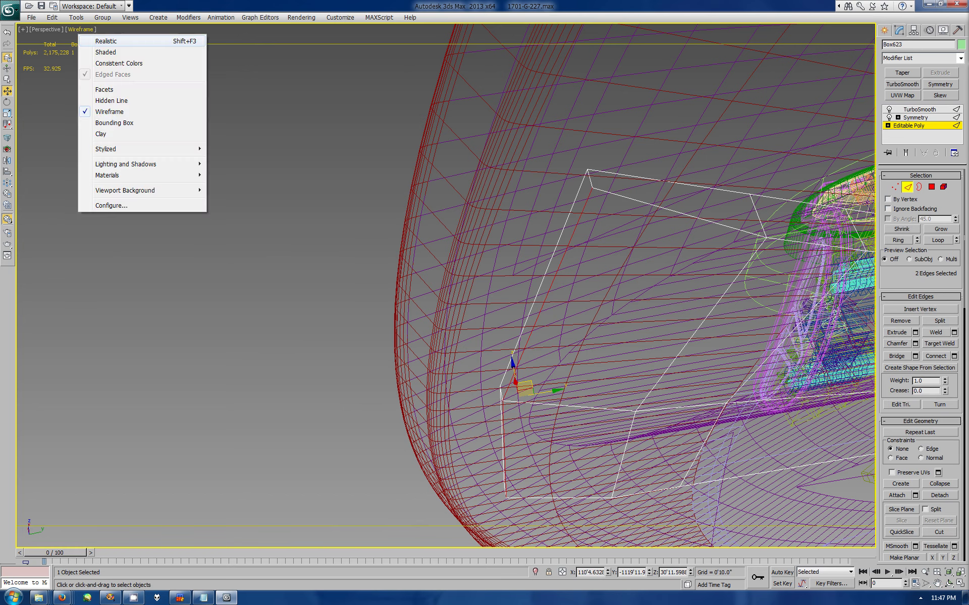
{"action": "left_click", "coordinate": [119, 63]}
Step: Connect the underside panel's edge ring with a new edge slid to -85 near its border
{"action": "left_click", "coordinate": [681, 215]}
{"action": "left_click", "coordinate": [898, 240]}
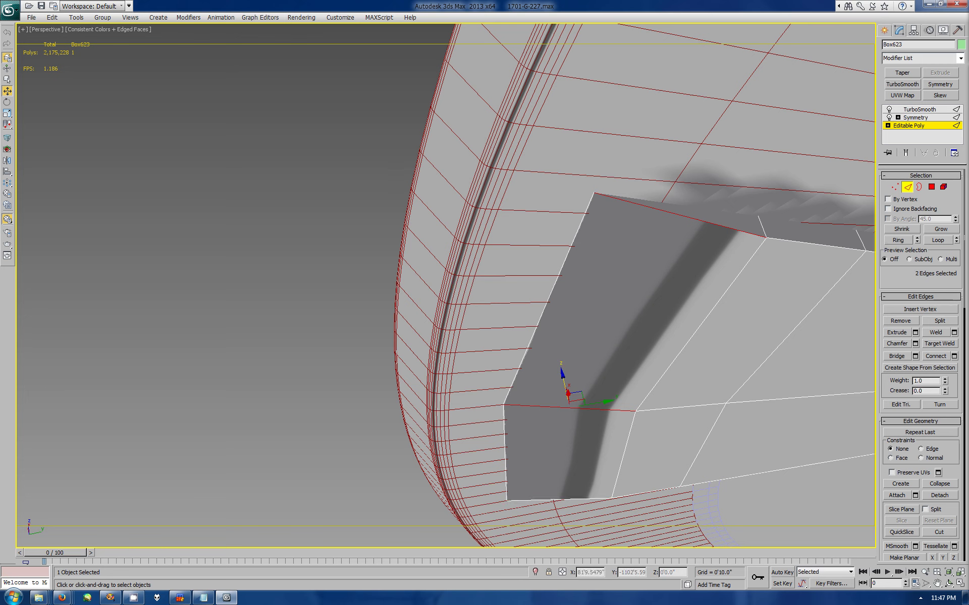
{"action": "left_click", "coordinate": [953, 356]}
{"action": "key", "text": "Return"}
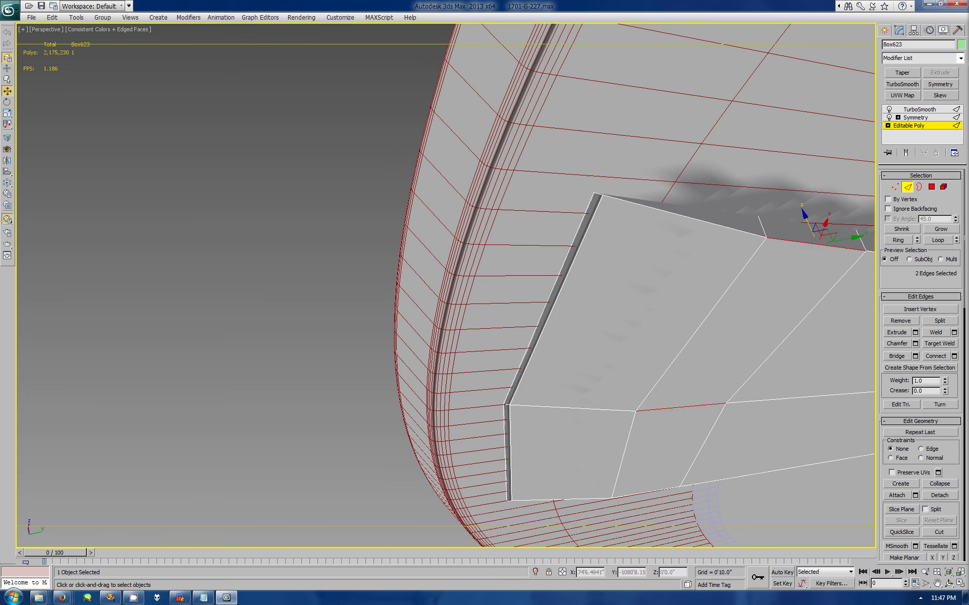
{"action": "left_click_drag", "start_coordinate": [753, 371], "coordinate": [753, 414]}
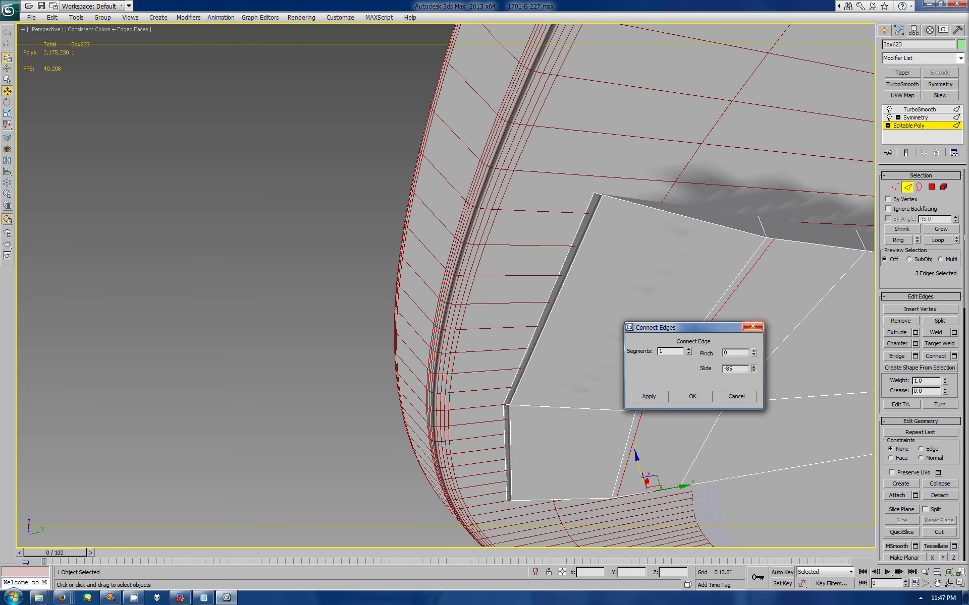
{"action": "key", "text": "Return"}
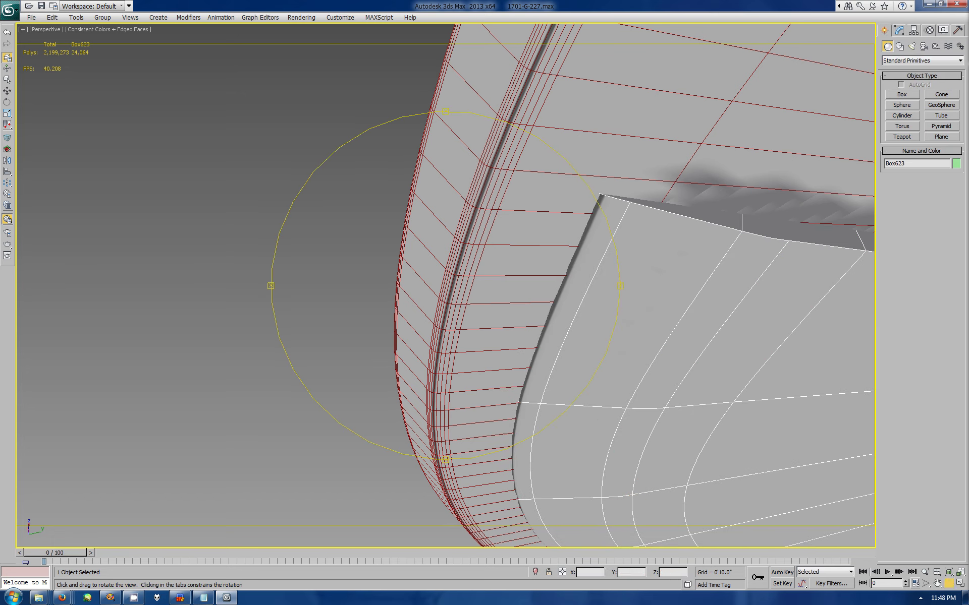
Step: Connect another edge ring across the panel using the same Connect settings
{"action": "middle_click_drag", "start_coordinate": [555, 303], "coordinate": [454, 282], "text": "alt"}
{"action": "mouse_move", "coordinate": [454, 283]}
{"action": "left_mouse_down"}
{"action": "mouse_move", "coordinate": [444, 303]}
{"action": "mouse_move", "coordinate": [429, 272]}
{"action": "mouse_move", "coordinate": [423, 283]}
{"action": "left_mouse_up"}
{"action": "left_click_drag", "start_coordinate": [610, 295], "coordinate": [606, 303]}
{"action": "key", "text": "ctrl+z"}
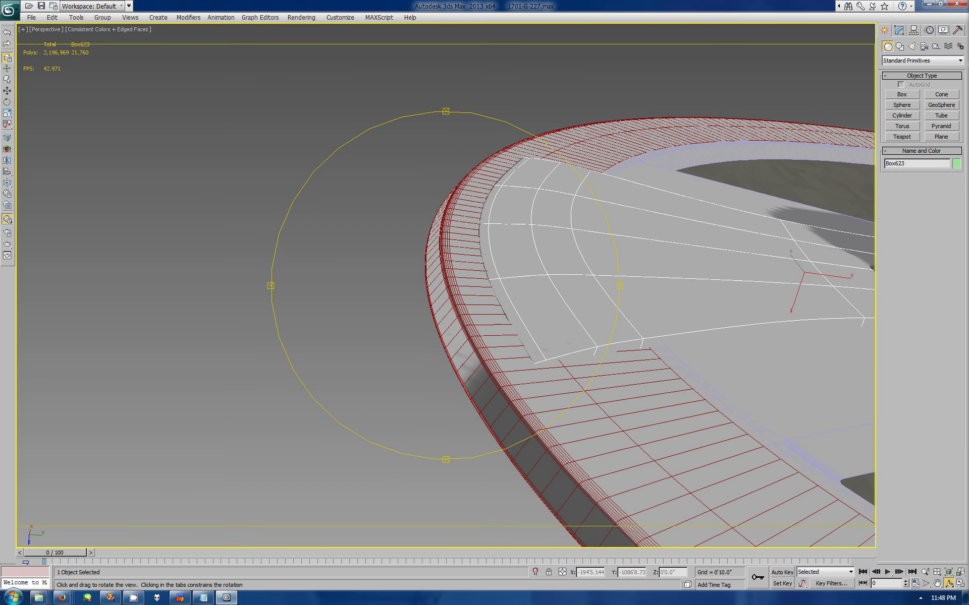
{"action": "key", "text": "w"}
{"action": "left_click", "coordinate": [810, 277]}
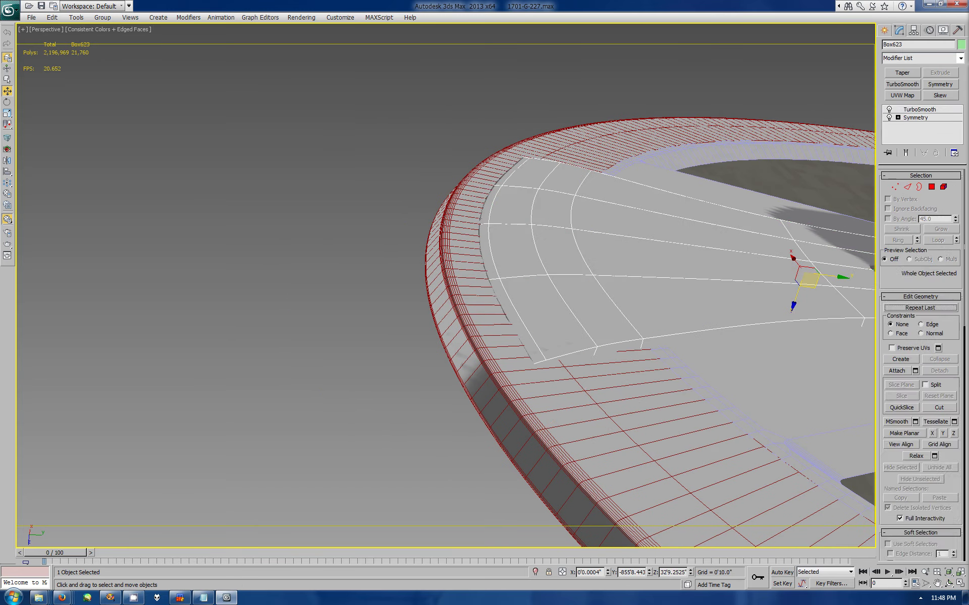
{"action": "key", "text": "2"}
{"action": "left_click", "coordinate": [503, 216]}
{"action": "left_click", "coordinate": [953, 356]}
{"action": "left_click", "coordinate": [693, 396]}
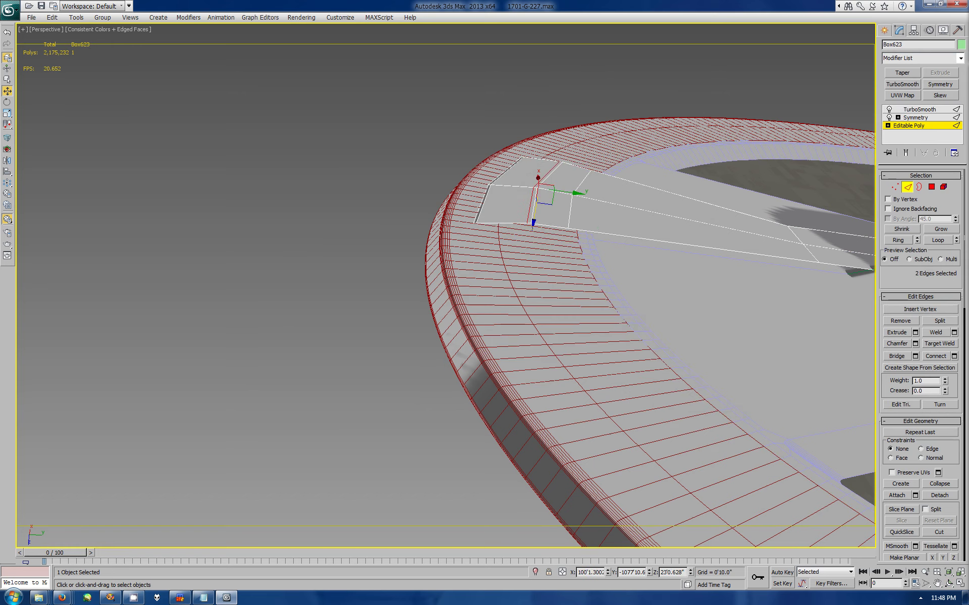
Step: Exit edge mode, orbit around the rim, and maximize the side view along the hull
{"action": "left_click", "coordinate": [883, 31]}
{"action": "key", "text": "ctrl+r"}
{"action": "left_click_drag", "start_coordinate": [545, 177], "coordinate": [547, 303]}
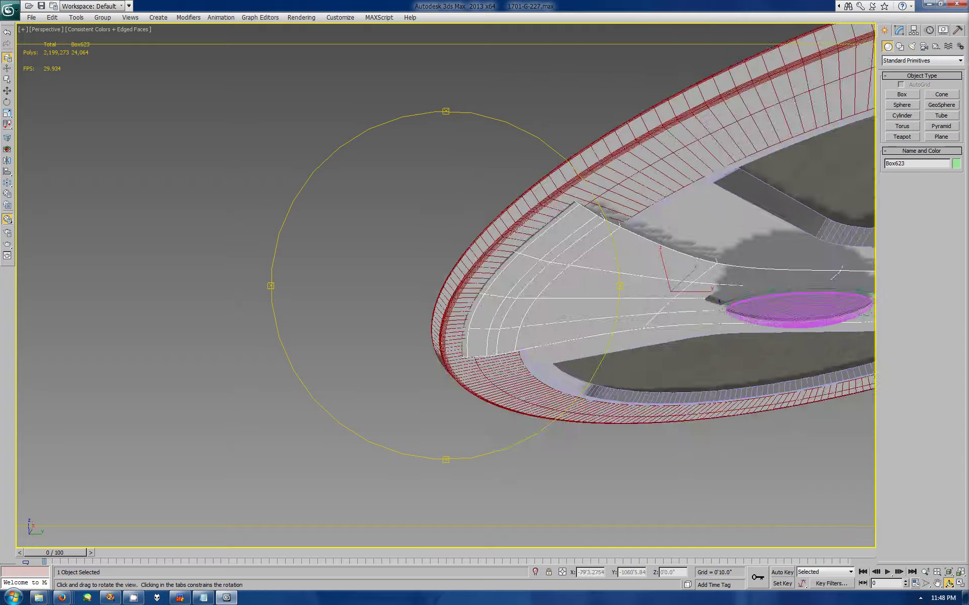
{"action": "left_click_drag", "start_coordinate": [547, 303], "coordinate": [504, 282]}
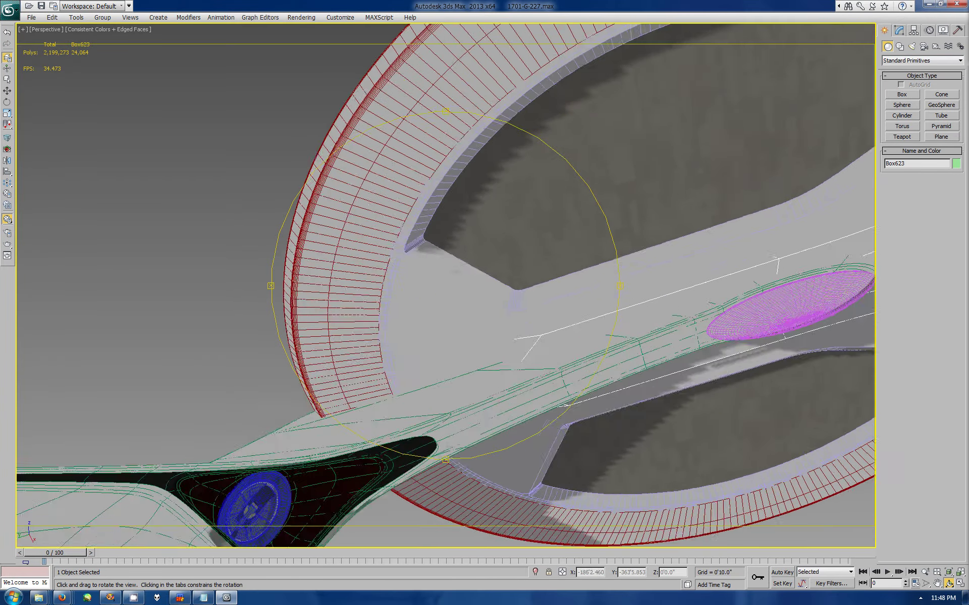
{"action": "key", "text": "alt+w"}
{"action": "right_click", "coordinate": [227, 418]}
{"action": "key", "text": "alt+w"}
{"action": "middle_click_drag", "start_coordinate": [686, 313], "coordinate": [215, 295]}
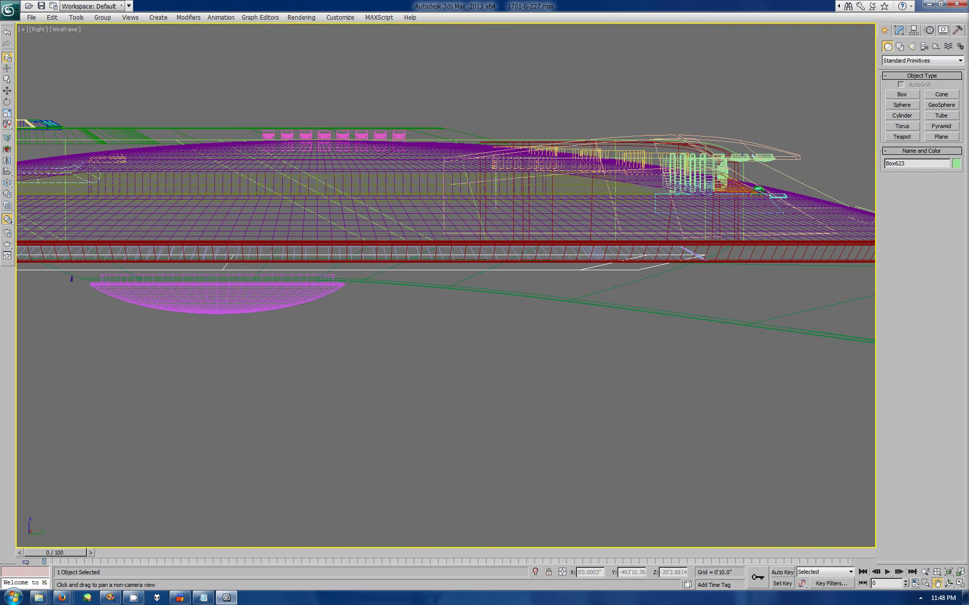
Step: Shift the selected hull vertices slightly left in the side view
{"action": "key", "text": "w"}
{"action": "key", "text": "1"}
{"action": "left_click_drag", "start_coordinate": [706, 255], "coordinate": [683, 255]}
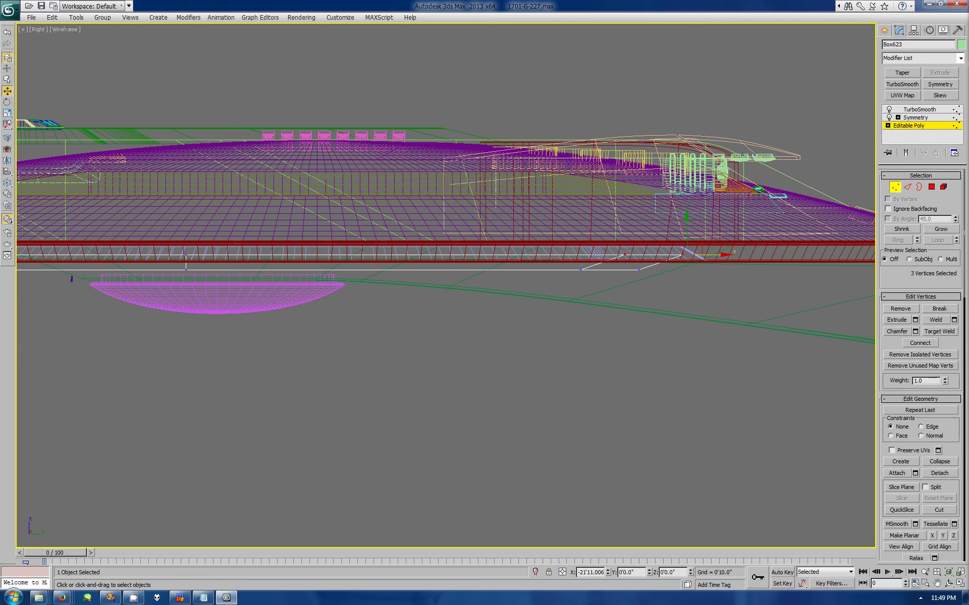
Step: Orbit and pan the maximized Perspective view in close on the magenta dish
{"action": "left_click", "coordinate": [884, 30]}
{"action": "key", "text": "alt+w"}
{"action": "middle_click_drag", "start_coordinate": [656, 419], "coordinate": [605, 393], "text": "alt"}
{"action": "left_click_drag", "start_coordinate": [706, 429], "coordinate": [651, 398]}
{"action": "key", "text": "alt+w"}
{"action": "mouse_move", "coordinate": [444, 282]}
{"action": "left_mouse_down"}
{"action": "mouse_move", "coordinate": [414, 227]}
{"action": "mouse_move", "coordinate": [642, 294]}
{"action": "mouse_move", "coordinate": [606, 201]}
{"action": "left_mouse_up"}
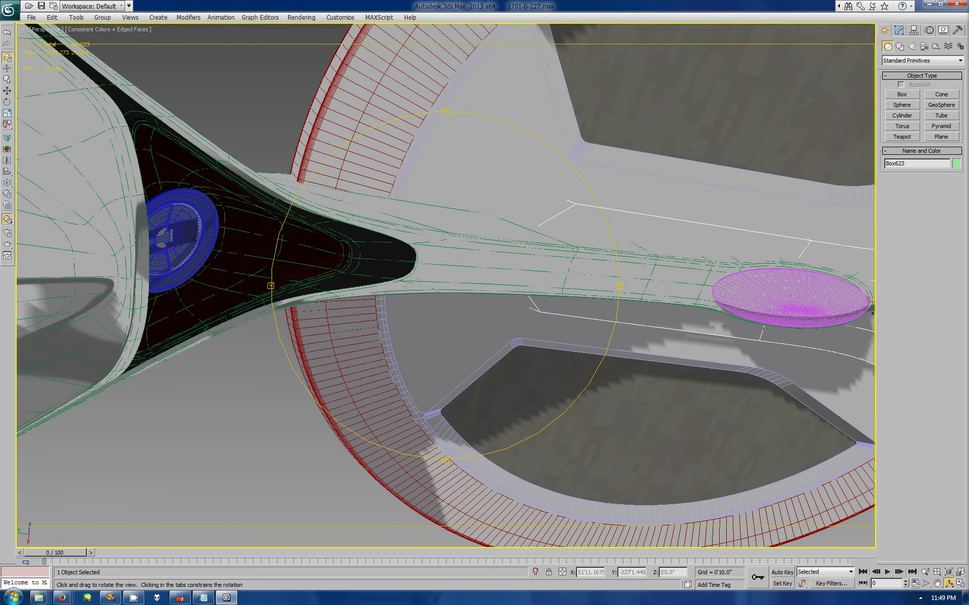
{"action": "mouse_move", "coordinate": [605, 201]}
{"action": "left_mouse_down"}
{"action": "mouse_move", "coordinate": [606, 152]}
{"action": "mouse_move", "coordinate": [530, 212]}
{"action": "left_mouse_up"}
{"action": "middle_click_drag", "start_coordinate": [530, 211], "coordinate": [454, 253]}
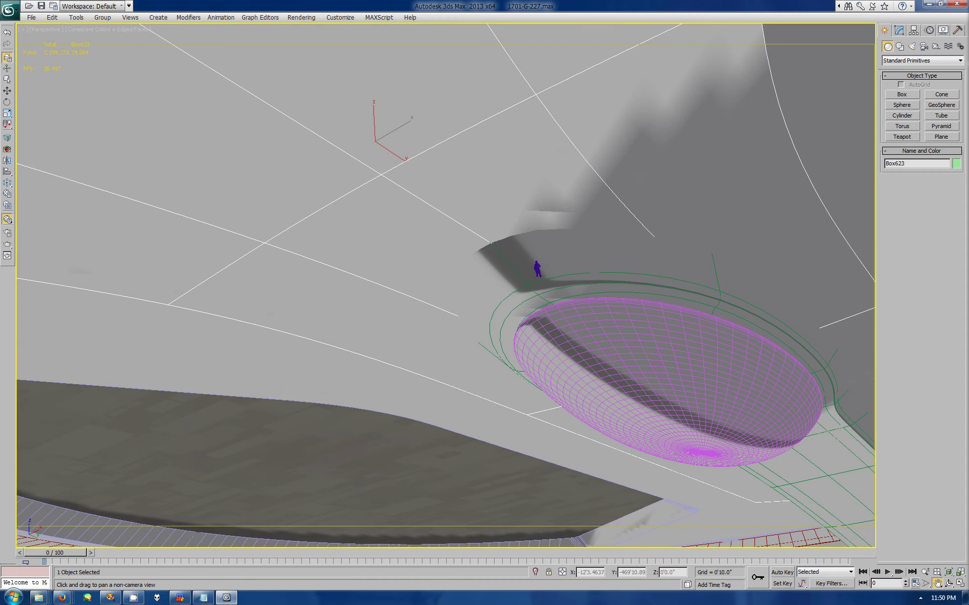
Step: Create a new box beside the dish in the Right view and convert it to Editable Poly
{"action": "key", "text": "alt+w"}
{"action": "left_click", "coordinate": [227, 423]}
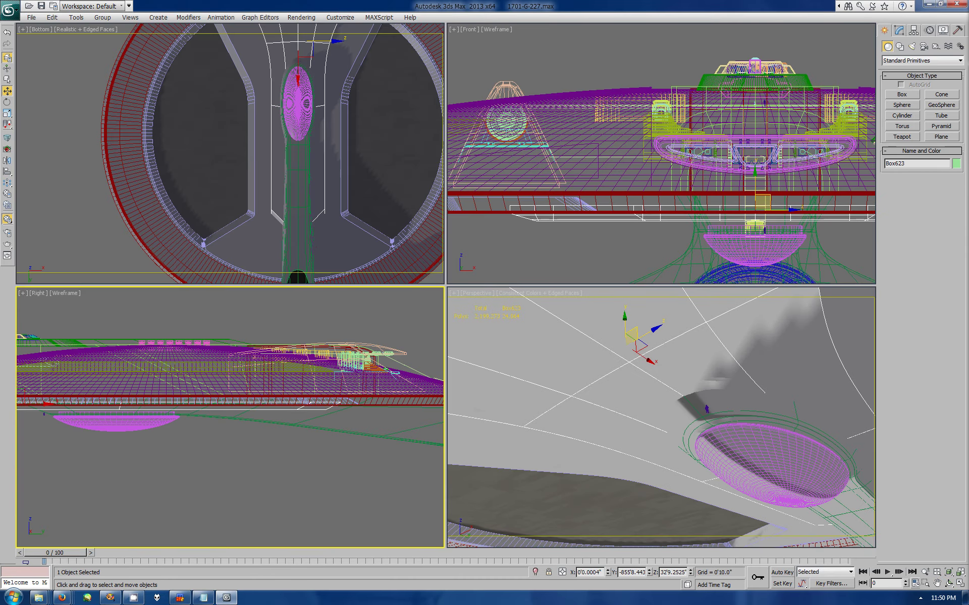
{"action": "key", "text": "alt+w"}
{"action": "scroll", "coordinate": [151, 252], "scroll_direction": "up", "scroll_amount": 5}
{"action": "left_click", "coordinate": [902, 95]}
{"action": "left_click_drag", "start_coordinate": [333, 320], "coordinate": [444, 348]}
{"action": "left_click", "coordinate": [444, 348]}
{"action": "key", "text": "w"}
{"action": "key", "text": "4"}
{"action": "left_click", "coordinate": [389, 336]}
Step: Move the box's corner vertices to slant it into a wedge
{"action": "key", "text": "alt+w"}
{"action": "left_click", "coordinate": [706, 412]}
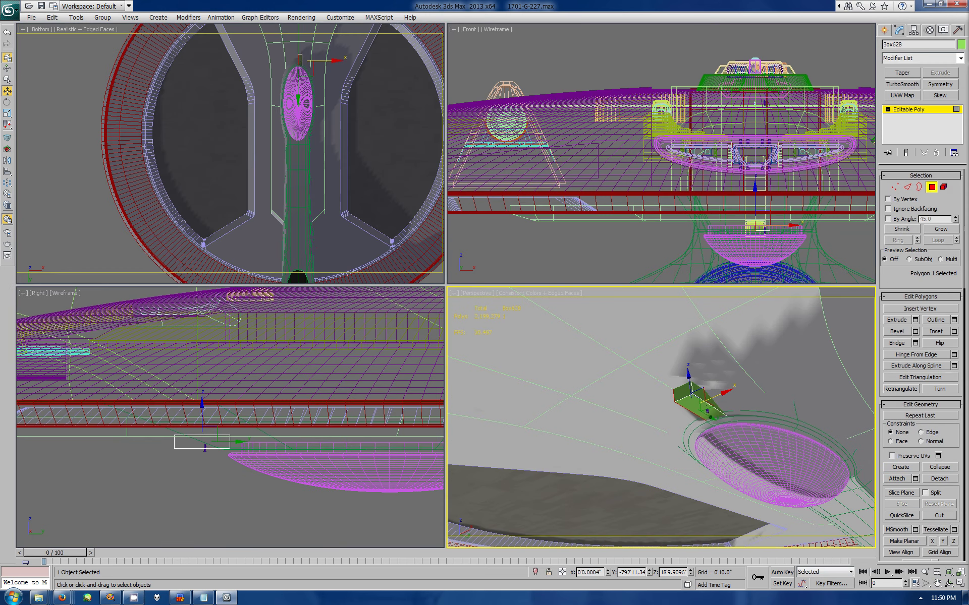
{"action": "key", "text": "1"}
{"action": "mouse_move", "coordinate": [166, 443]}
{"action": "left_mouse_down"}
{"action": "mouse_move", "coordinate": [182, 455]}
{"action": "mouse_move", "coordinate": [207, 449]}
{"action": "left_mouse_up"}
{"action": "scroll", "coordinate": [205, 448], "scroll_direction": "up", "scroll_amount": 3}
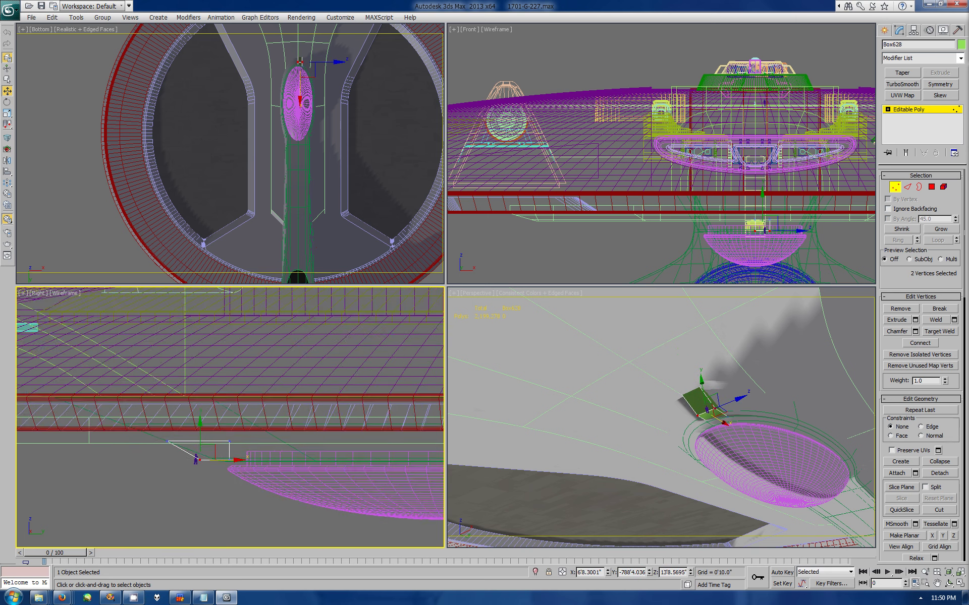
{"action": "scroll", "coordinate": [204, 448], "scroll_direction": "up", "scroll_amount": 2}
{"action": "mouse_move", "coordinate": [134, 441]}
{"action": "left_mouse_down"}
{"action": "mouse_move", "coordinate": [240, 459]}
{"action": "mouse_move", "coordinate": [187, 452]}
{"action": "left_mouse_up"}
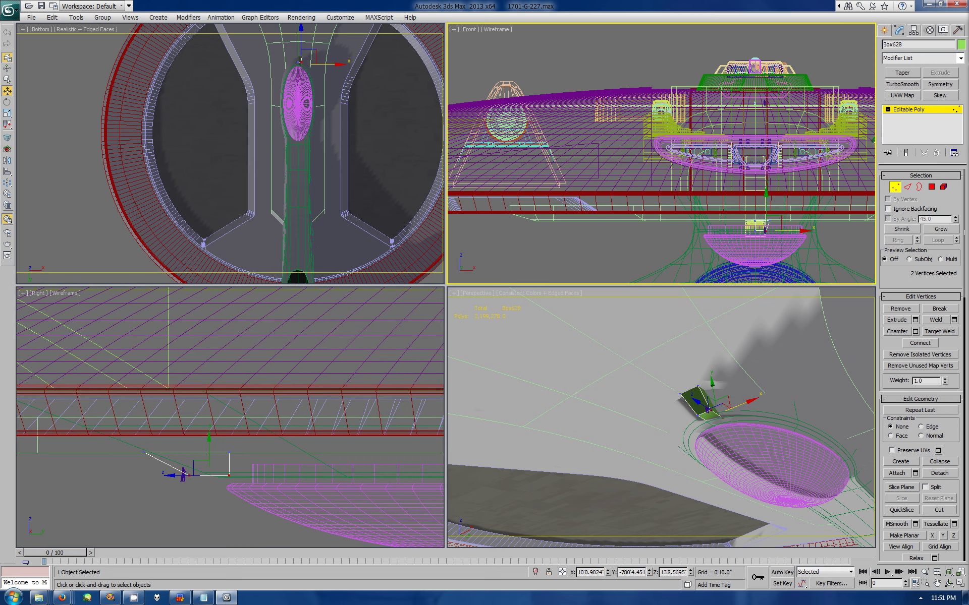
Step: Add a Symmetry modifier mirroring the box on the Z axis
{"action": "left_click", "coordinate": [939, 85]}
{"action": "left_click", "coordinate": [934, 194]}
{"action": "left_click", "coordinate": [948, 584]}
{"action": "mouse_move", "coordinate": [656, 414]}
{"action": "left_mouse_down"}
{"action": "mouse_move", "coordinate": [676, 404]}
{"action": "mouse_move", "coordinate": [656, 363]}
{"action": "mouse_move", "coordinate": [666, 333]}
{"action": "left_mouse_up"}
Step: Shift one face of the base Editable Poly to the right
{"action": "left_click", "coordinate": [908, 117]}
{"action": "left_click", "coordinate": [931, 186]}
{"action": "key", "text": "w"}
{"action": "left_click", "coordinate": [625, 424]}
{"action": "mouse_move", "coordinate": [595, 410]}
{"action": "left_mouse_down"}
{"action": "mouse_move", "coordinate": [609, 409]}
{"action": "mouse_move", "coordinate": [666, 353]}
{"action": "mouse_move", "coordinate": [671, 323]}
{"action": "left_mouse_up"}
Step: Orbit around the box and start a Cut from its top vertex
{"action": "left_click", "coordinate": [949, 583]}
{"action": "mouse_move", "coordinate": [660, 413]}
{"action": "left_mouse_down"}
{"action": "mouse_move", "coordinate": [701, 419]}
{"action": "mouse_move", "coordinate": [691, 404]}
{"action": "mouse_move", "coordinate": [697, 384]}
{"action": "left_mouse_up"}
{"action": "scroll", "coordinate": [767, 231], "scroll_direction": "up", "scroll_amount": 3}
{"action": "scroll", "coordinate": [767, 231], "scroll_direction": "up", "scroll_amount": 3}
{"action": "scroll", "coordinate": [767, 231], "scroll_direction": "up", "scroll_amount": 2}
{"action": "right_click", "coordinate": [767, 231]}
{"action": "left_click", "coordinate": [940, 510]}
{"action": "left_click", "coordinate": [737, 111]}
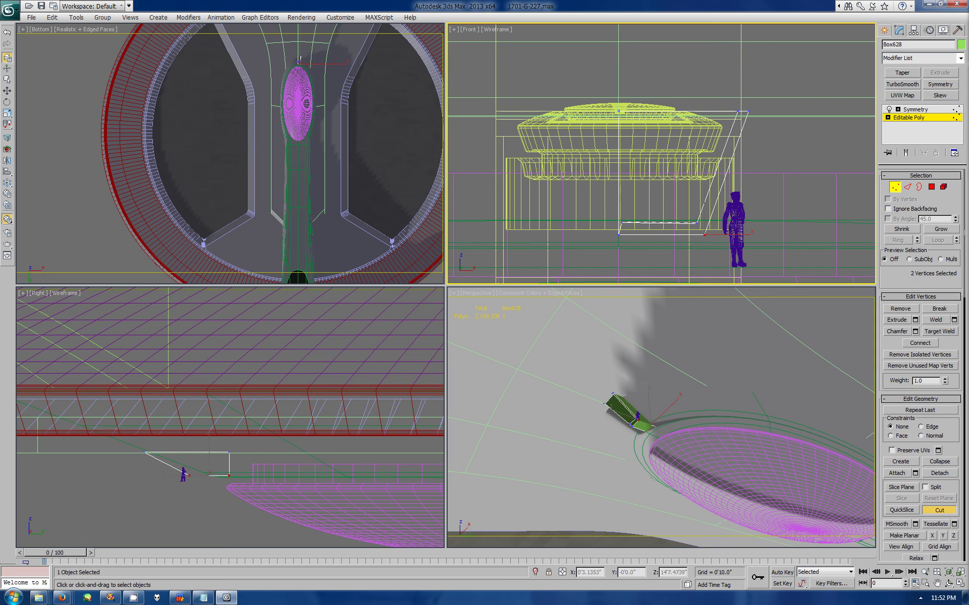
Step: Finish the cut edge across the face and chamfer the four edges
{"action": "left_click", "coordinate": [697, 222]}
{"action": "right_click", "coordinate": [697, 222]}
{"action": "key", "text": "w"}
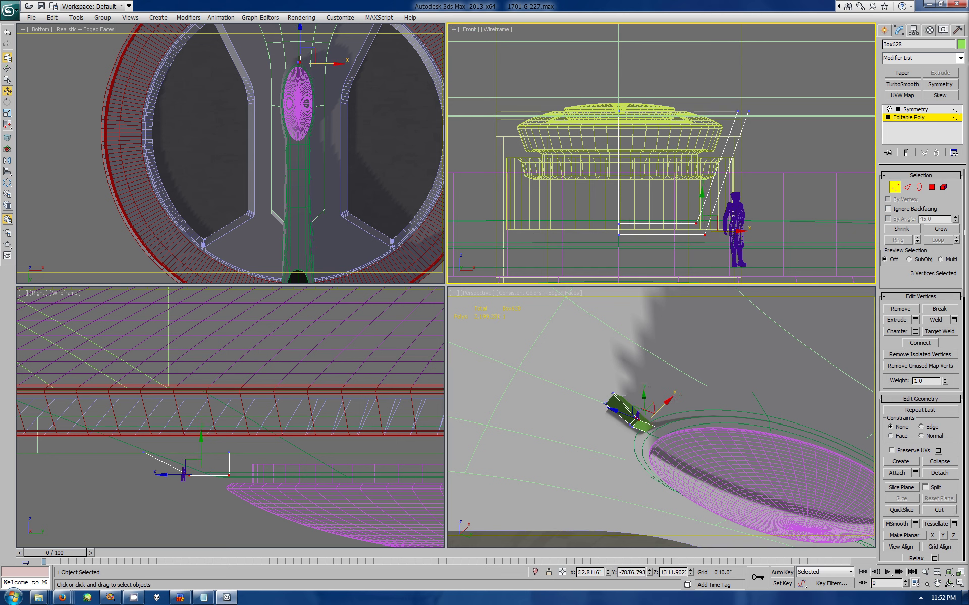
{"action": "key", "text": "2"}
{"action": "left_click", "coordinate": [915, 343]}
{"action": "left_click", "coordinate": [701, 382]}
Step: Move the side face outward and set a material ID on the bottom face
{"action": "key", "text": "4"}
{"action": "left_click_drag", "start_coordinate": [199, 463], "coordinate": [206, 462]}
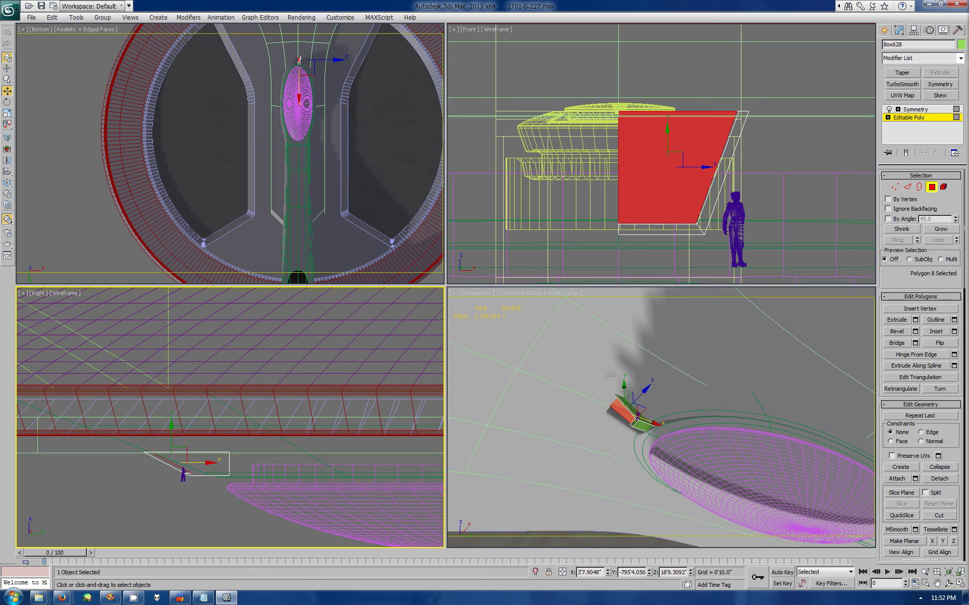
{"action": "left_click", "coordinate": [207, 462]}
{"action": "scroll", "coordinate": [921, 313], "scroll_direction": "down", "scroll_amount": 10}
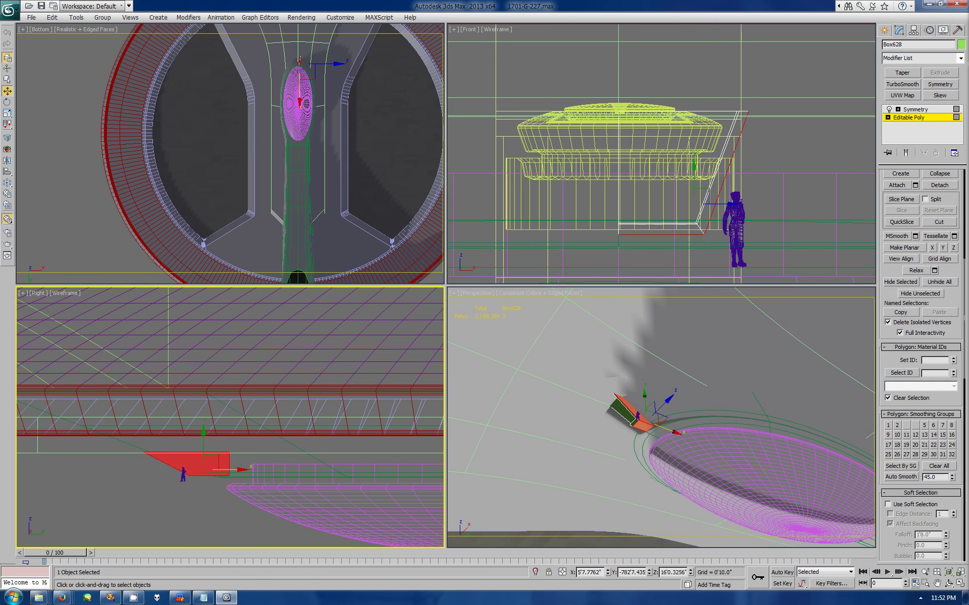
{"action": "left_click", "coordinate": [666, 167]}
{"action": "left_click", "coordinate": [661, 233]}
Step: Return to object level and add a TurboSmooth modifier to Box628
{"action": "right_click", "coordinate": [227, 151]}
{"action": "left_click", "coordinate": [299, 60]}
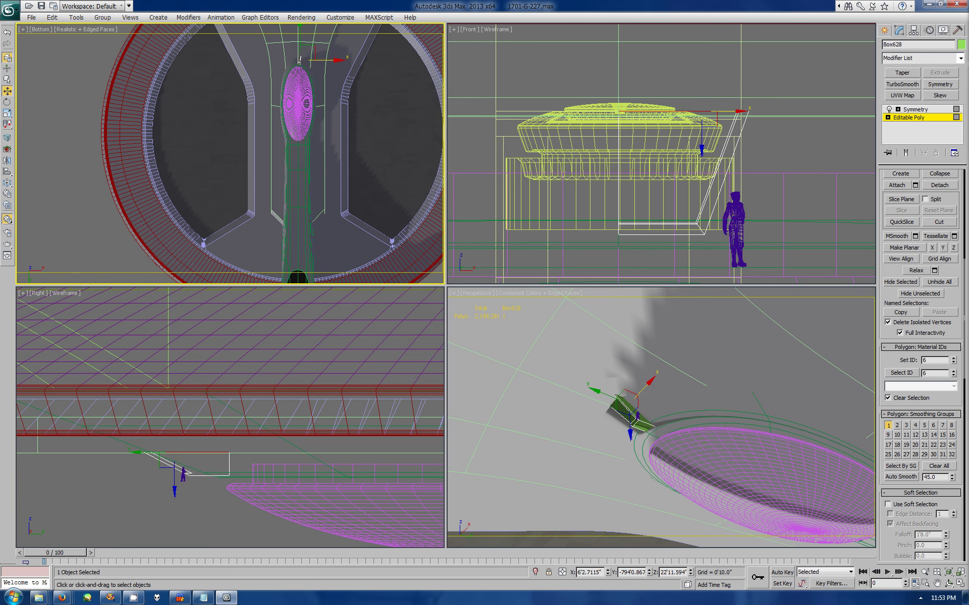
{"action": "left_click", "coordinate": [902, 85]}
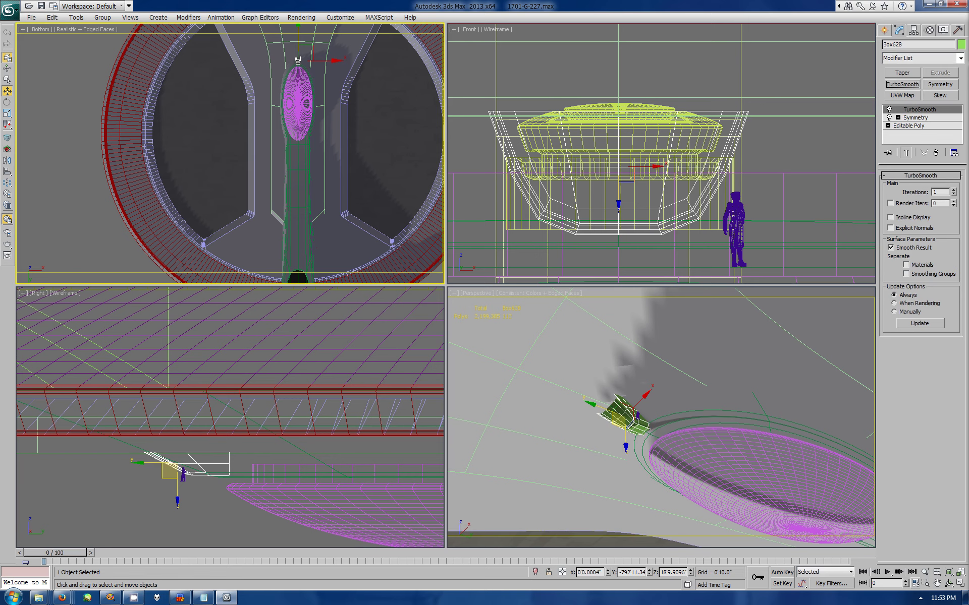
Step: Make TurboSmooth respect smoothing groups and connect four pad edges to add support loops
{"action": "left_click", "coordinate": [905, 274]}
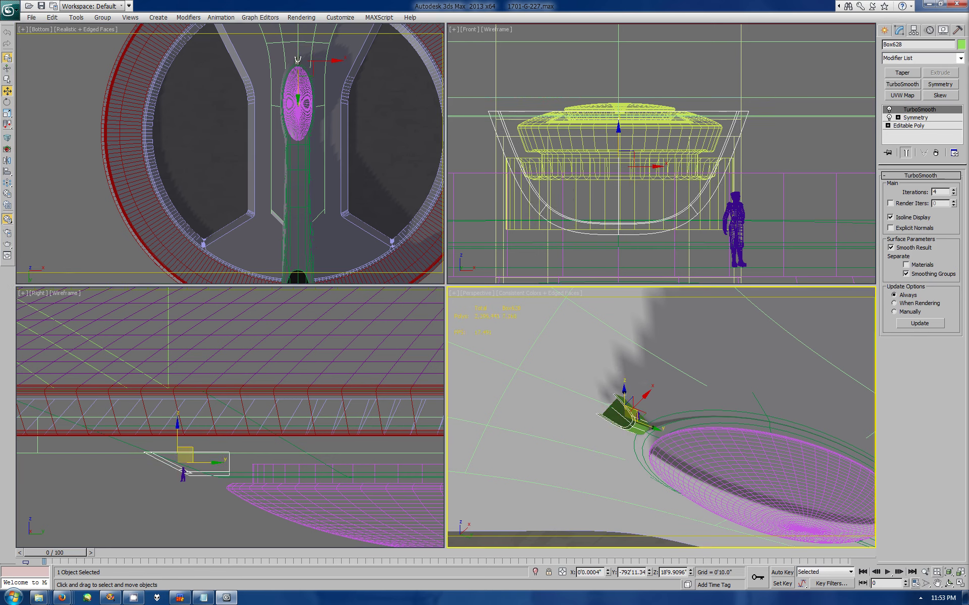
{"action": "key", "text": "z"}
{"action": "middle_click_drag", "start_coordinate": [661, 417], "coordinate": [686, 384], "text": "alt"}
{"action": "left_click", "coordinate": [908, 125]}
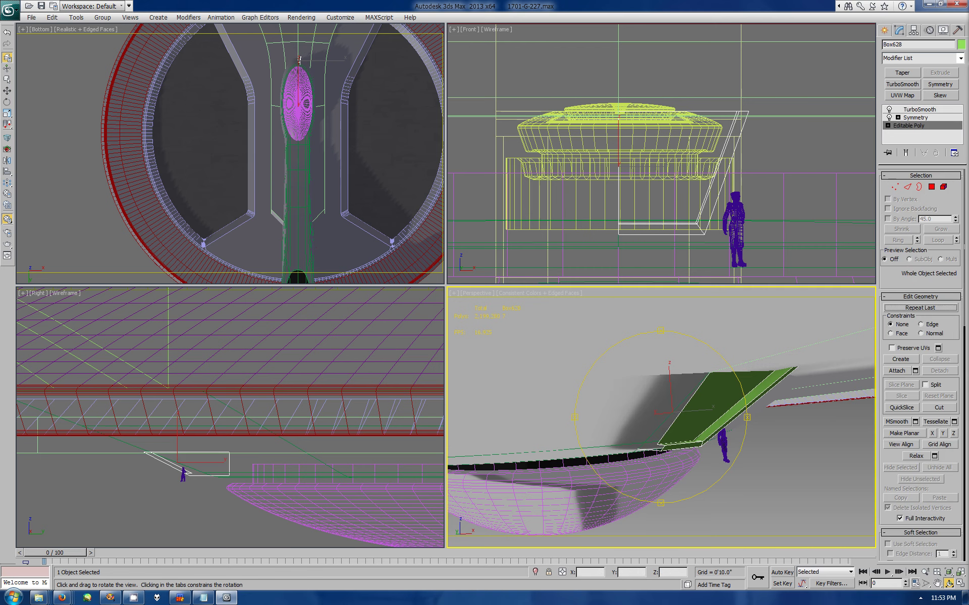
{"action": "left_click", "coordinate": [734, 151]}
{"action": "left_click", "coordinate": [954, 356]}
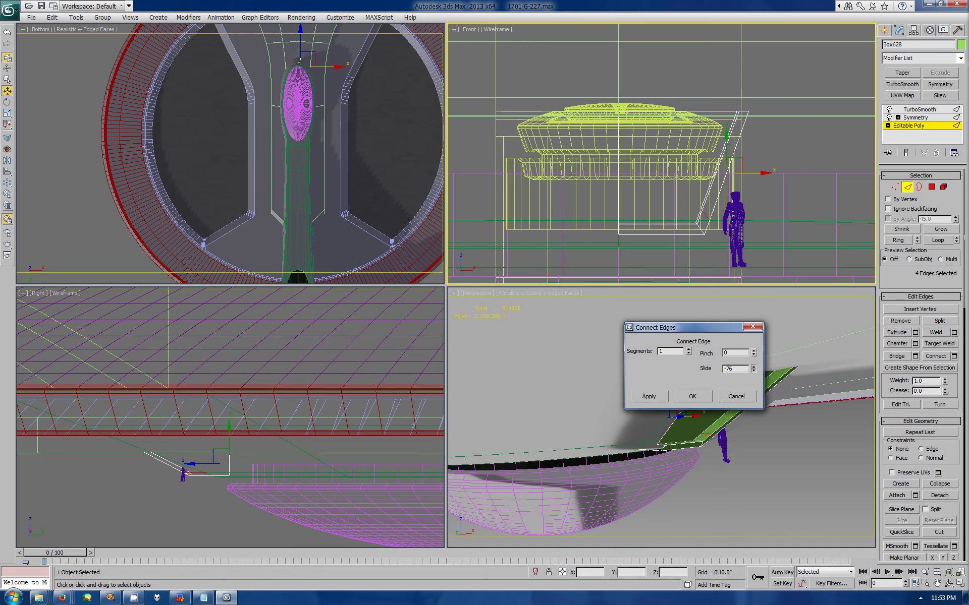
{"action": "left_click", "coordinate": [692, 396]}
{"action": "left_click", "coordinate": [884, 30]}
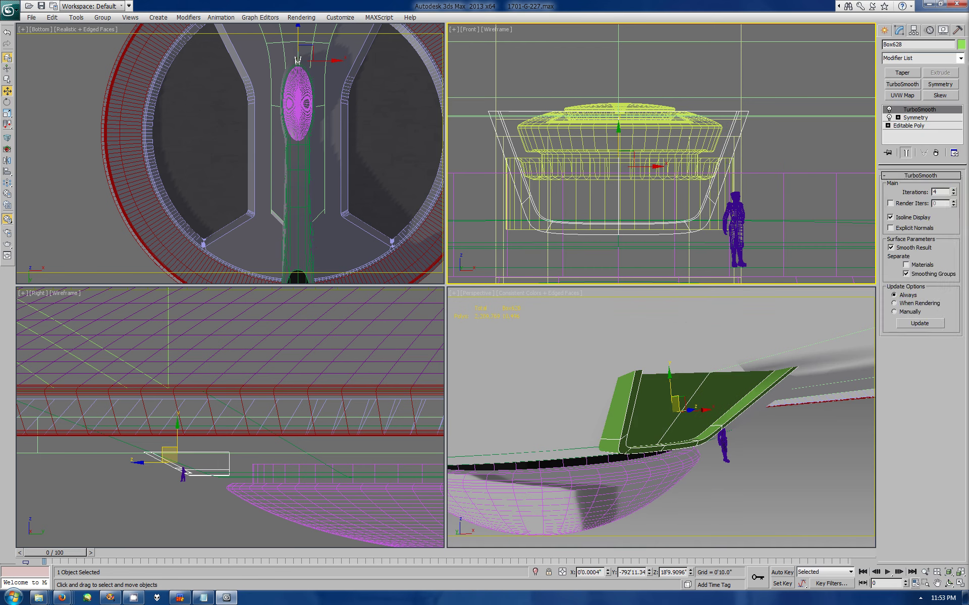
Step: Redo the pad's edge connection with a new Slide value and check the smoothed result
{"action": "left_click", "coordinate": [908, 126]}
{"action": "key", "text": "ctrl+z"}
{"action": "left_click", "coordinate": [954, 356]}
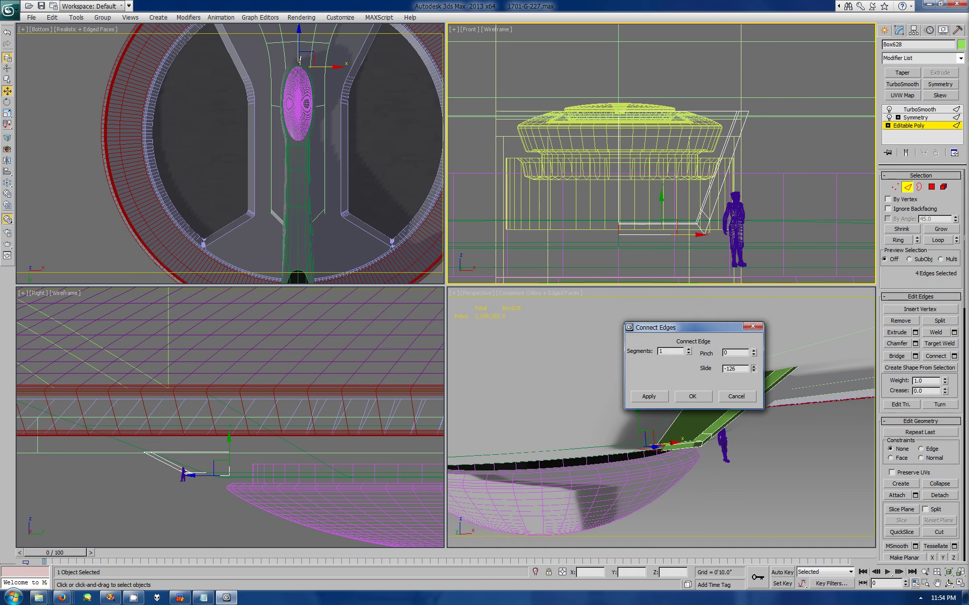
{"action": "left_click", "coordinate": [692, 397]}
{"action": "left_click", "coordinate": [884, 30]}
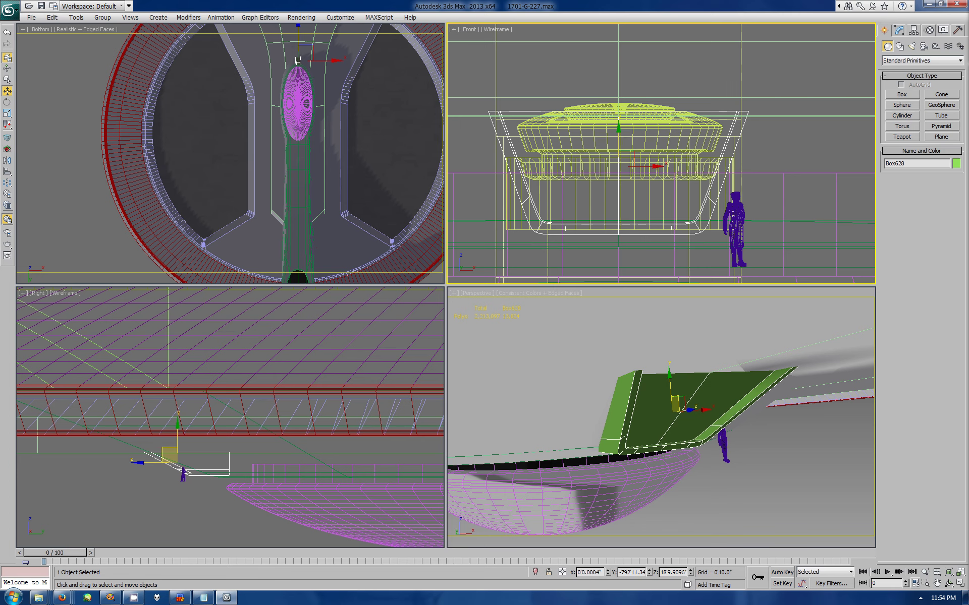
{"action": "key", "text": "ctrl+r"}
{"action": "left_click_drag", "start_coordinate": [661, 454], "coordinate": [706, 384]}
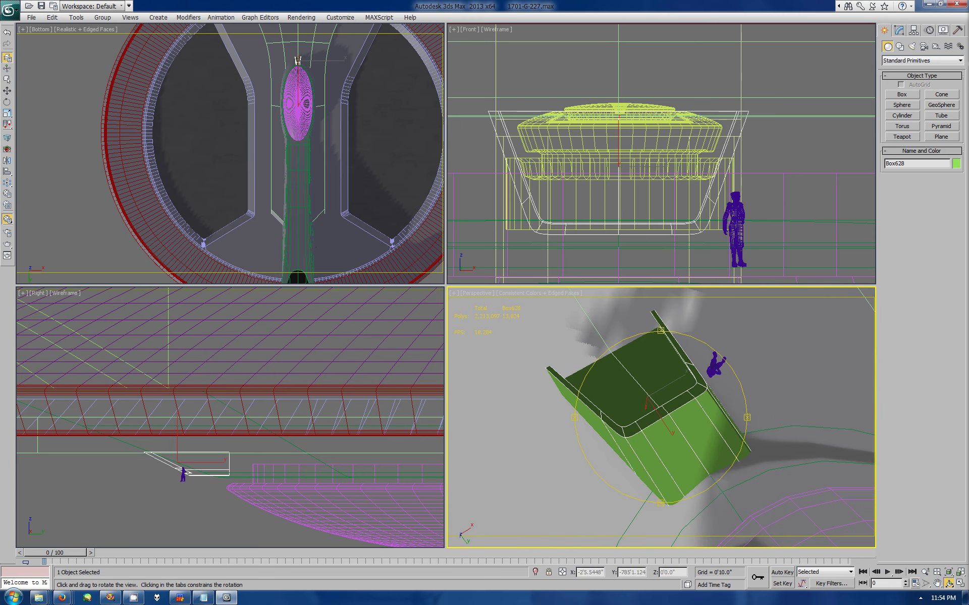
Step: Move four pad vertices in the zoomed Bottom view to reshape the recess
{"action": "key", "text": "ctrl+w"}
{"action": "left_click_drag", "start_coordinate": [270, 48], "coordinate": [323, 81]}
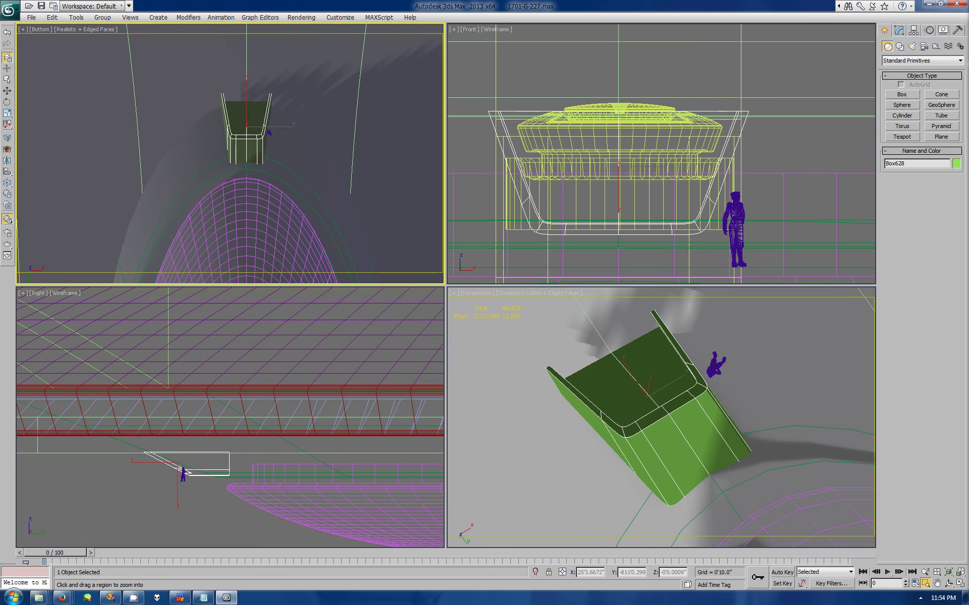
{"action": "key", "text": "w"}
{"action": "key", "text": "1"}
{"action": "left_click_drag", "start_coordinate": [255, 154], "coordinate": [330, 275]}
{"action": "left_click_drag", "start_coordinate": [264, 136], "coordinate": [275, 137]}
{"action": "left_click", "coordinate": [884, 31]}
Step: Orbit around the smoothed pad and try face-level move editing
{"action": "left_click", "coordinate": [948, 583]}
{"action": "mouse_move", "coordinate": [656, 429]}
{"action": "left_mouse_down"}
{"action": "mouse_move", "coordinate": [716, 469]}
{"action": "mouse_move", "coordinate": [716, 383]}
{"action": "left_mouse_up"}
{"action": "left_click", "coordinate": [899, 30]}
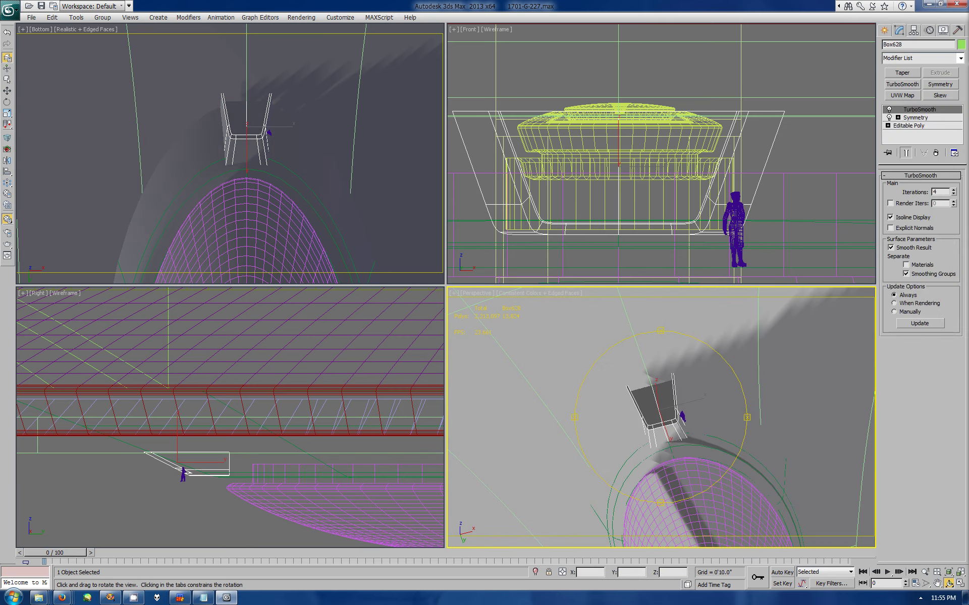
{"action": "key", "text": "4"}
{"action": "key", "text": "w"}
{"action": "left_click", "coordinate": [885, 30]}
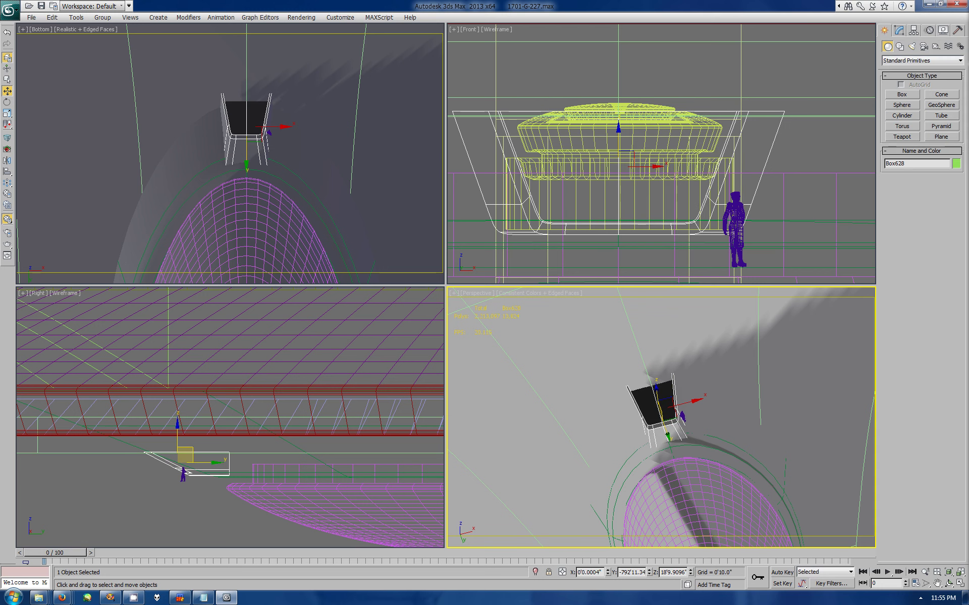
Step: Shift six side vertices left with the mirrored, smoothed result displayed
{"action": "left_click", "coordinate": [898, 30]}
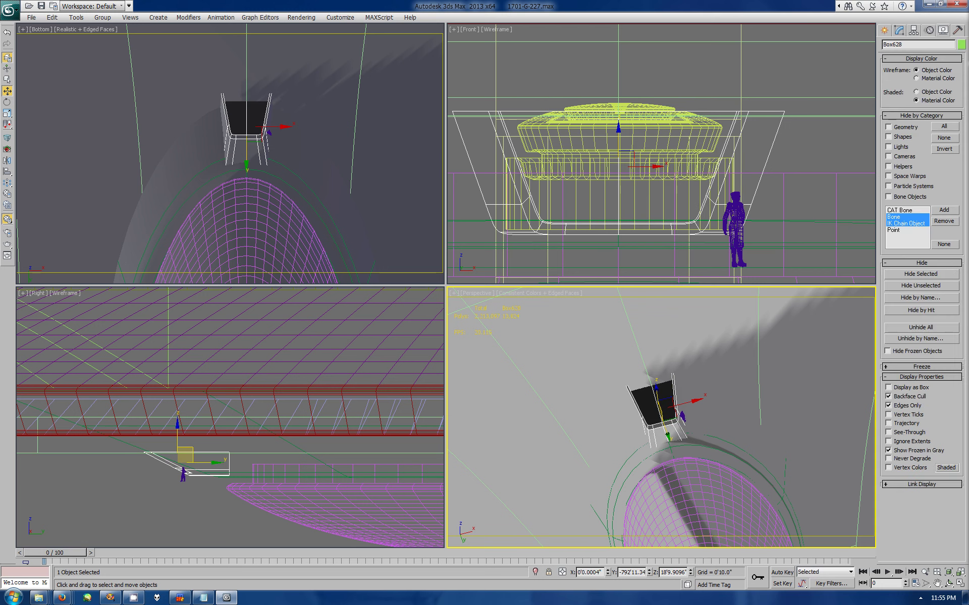
{"action": "left_click", "coordinate": [908, 125]}
{"action": "key", "text": "1"}
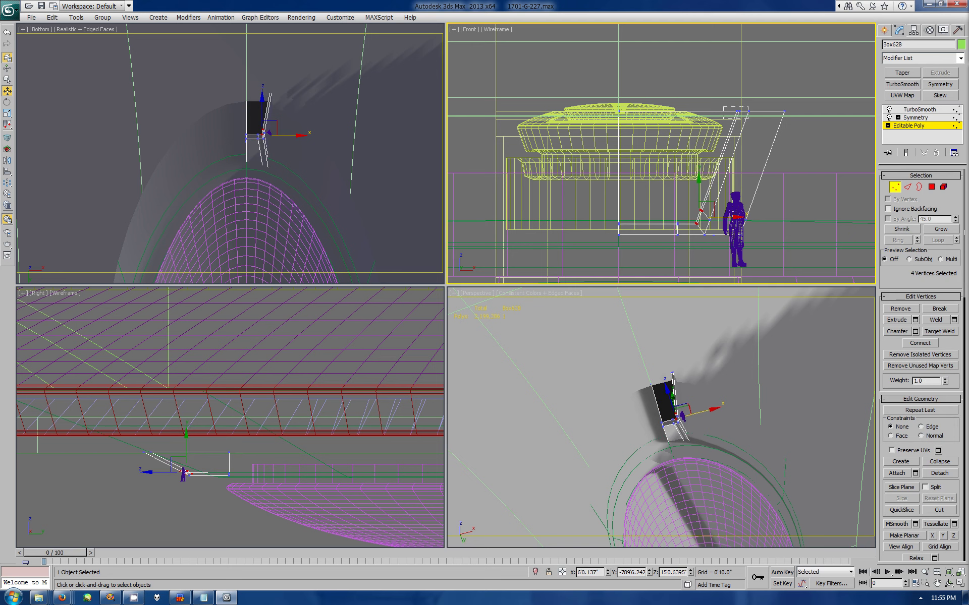
{"action": "left_click_drag", "start_coordinate": [723, 107], "coordinate": [748, 119], "text": "ctrl"}
{"action": "left_click", "coordinate": [906, 152]}
{"action": "left_click_drag", "start_coordinate": [731, 181], "coordinate": [727, 180]}
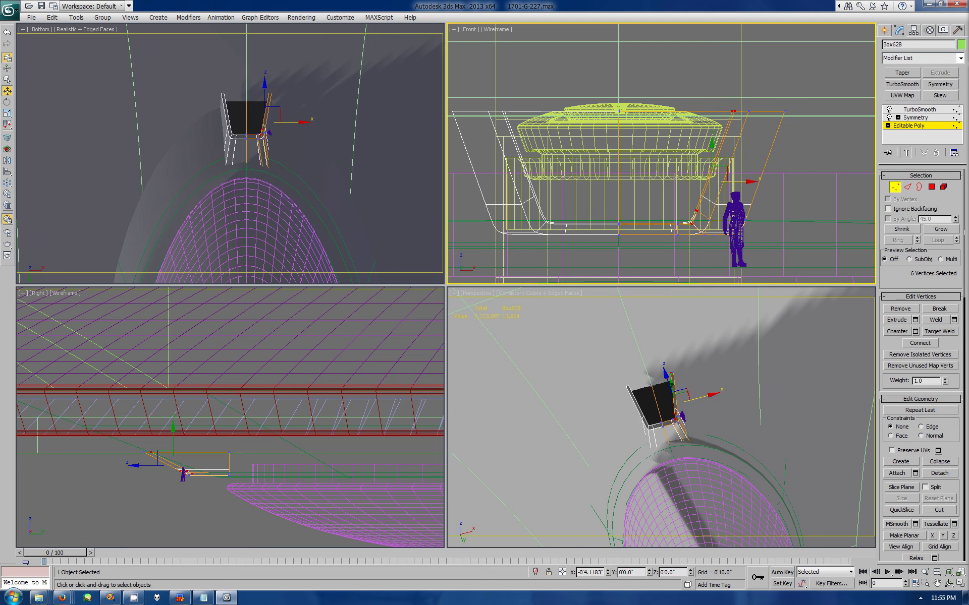
Step: Inspect the pad up close, then select two vertices in the Front view
{"action": "key", "text": "alt+w"}
{"action": "middle_click_drag", "start_coordinate": [484, 242], "coordinate": [504, 255], "text": "alt"}
{"action": "key", "text": "w"}
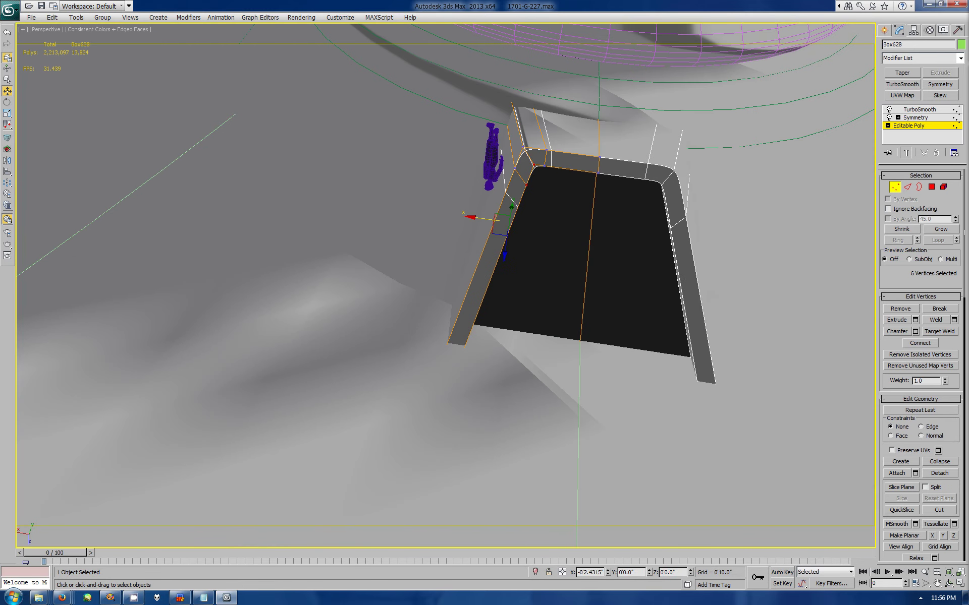
{"action": "key", "text": "alt+w"}
{"action": "left_click", "coordinate": [676, 222]}
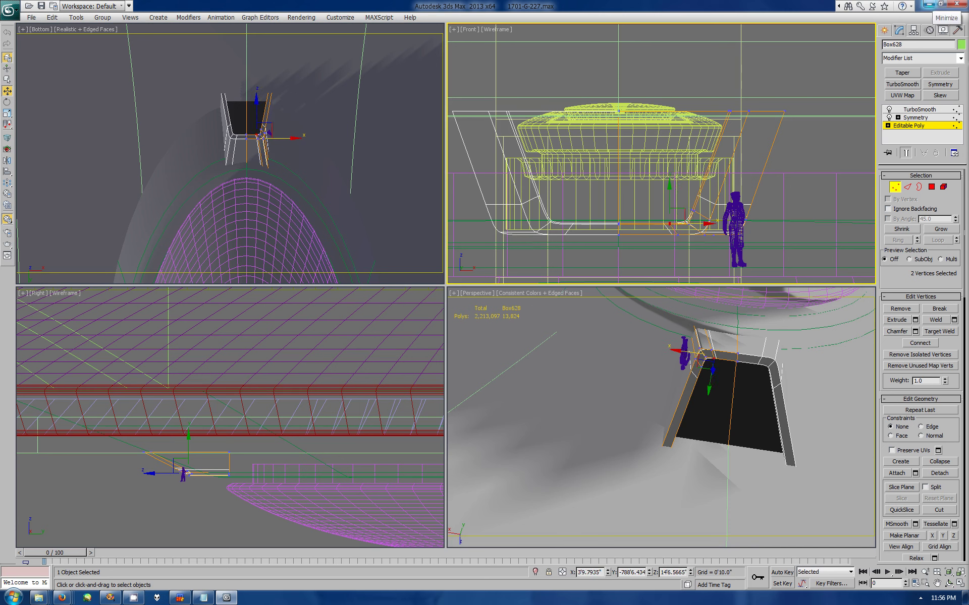
{"action": "mouse_move", "coordinate": [661, 418]}
{"action": "middle_mouse_down", "text": "alt"}
{"action": "mouse_move", "coordinate": [788, 442]}
{"action": "mouse_move", "coordinate": [747, 323]}
{"action": "middle_mouse_up", "text": "alt"}
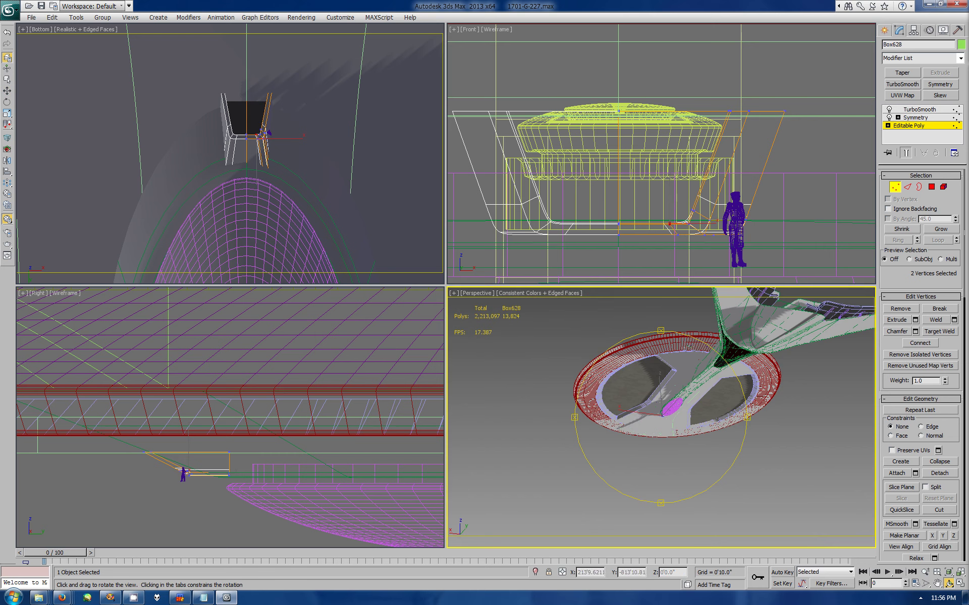
Step: Clone the disc object as Sphere094 and show the maximized Bottom view in Wireframe
{"action": "key", "text": "w"}
{"action": "key", "text": "ctrl+v"}
{"action": "key", "text": "Return"}
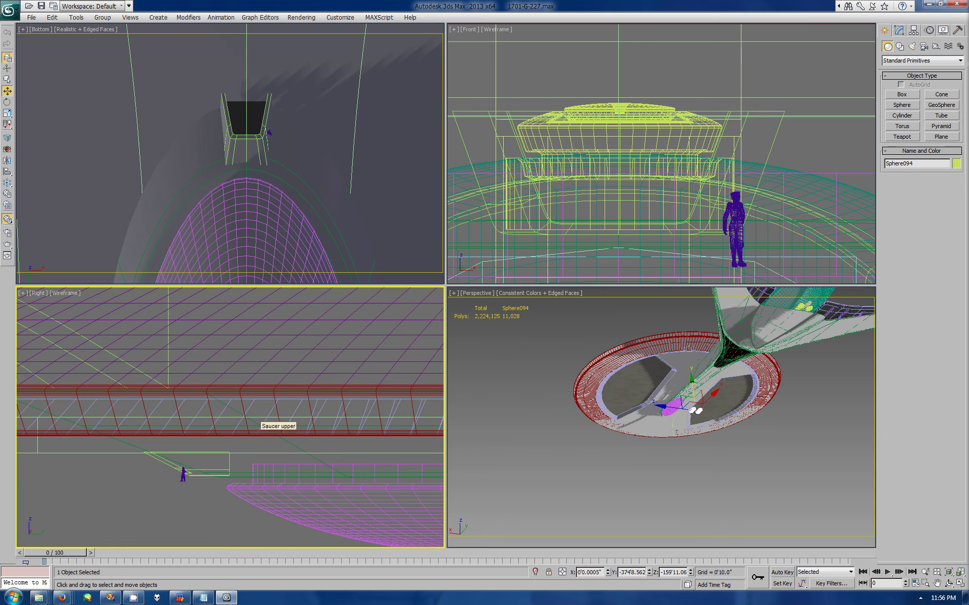
{"action": "scroll", "coordinate": [258, 413], "scroll_direction": "down", "scroll_amount": 10}
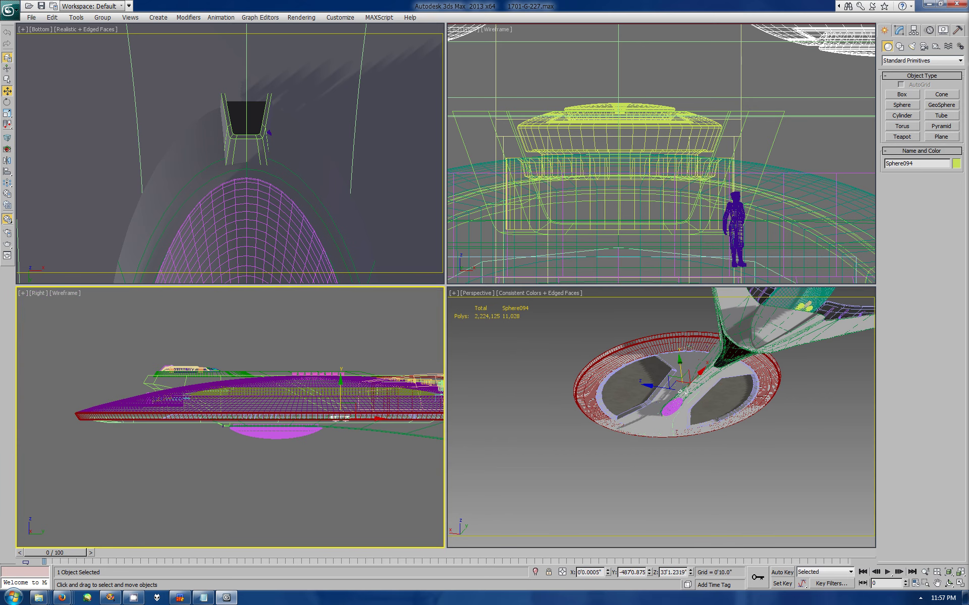
{"action": "scroll", "coordinate": [230, 154], "scroll_direction": "down", "scroll_amount": 5}
{"action": "key", "text": "alt+w"}
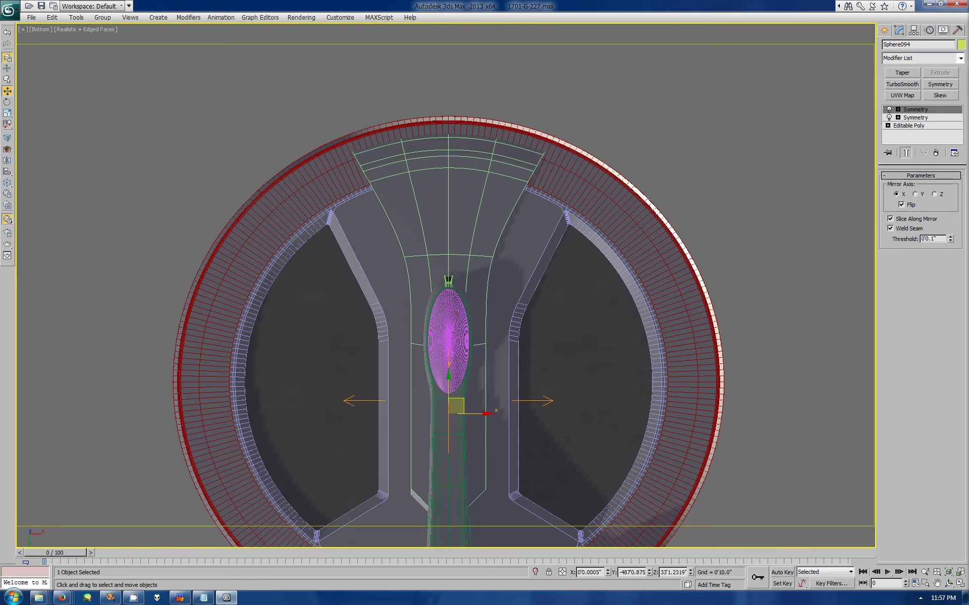
{"action": "key", "text": "1"}
{"action": "scroll", "coordinate": [447, 279], "scroll_direction": "down", "scroll_amount": 3}
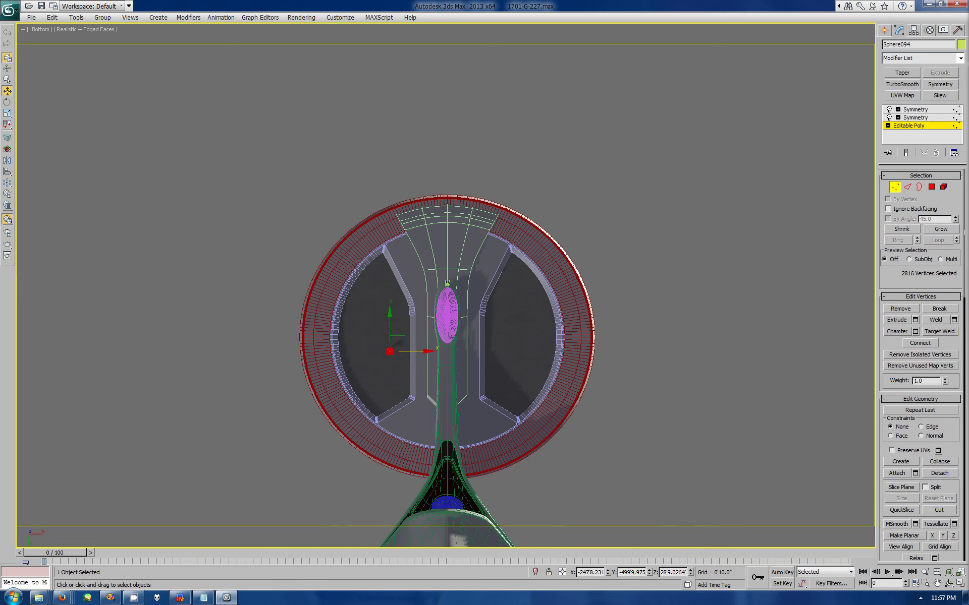
{"action": "left_click", "coordinate": [103, 29]}
{"action": "left_click", "coordinate": [126, 112]}
{"action": "scroll", "coordinate": [447, 281], "scroll_direction": "up", "scroll_amount": 4}
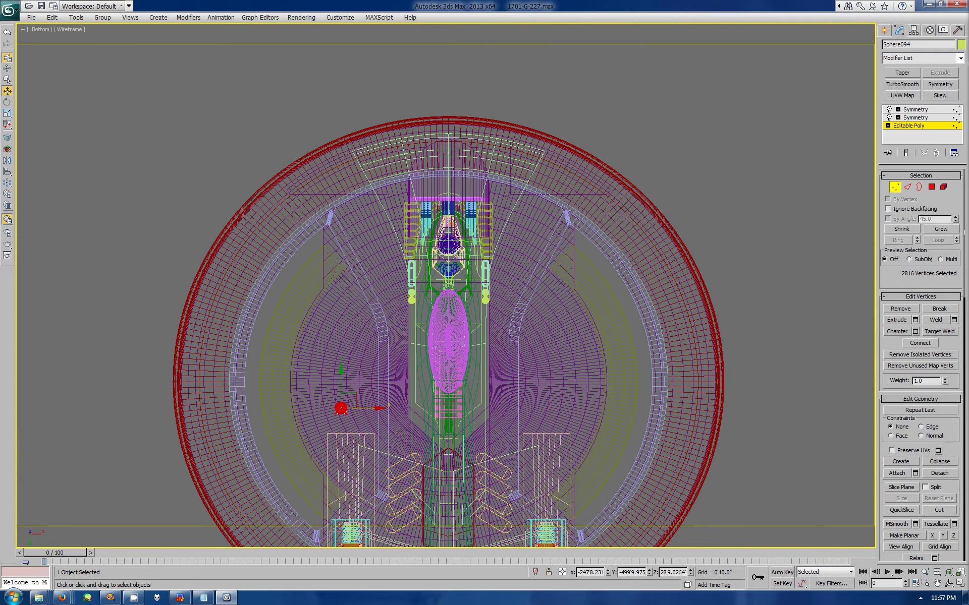
Step: Move Sphere094 down along Y to -3956.421 and frame it in a maximized Perspective view
{"action": "left_click", "coordinate": [884, 30]}
{"action": "left_click_drag", "start_coordinate": [459, 404], "coordinate": [459, 443]}
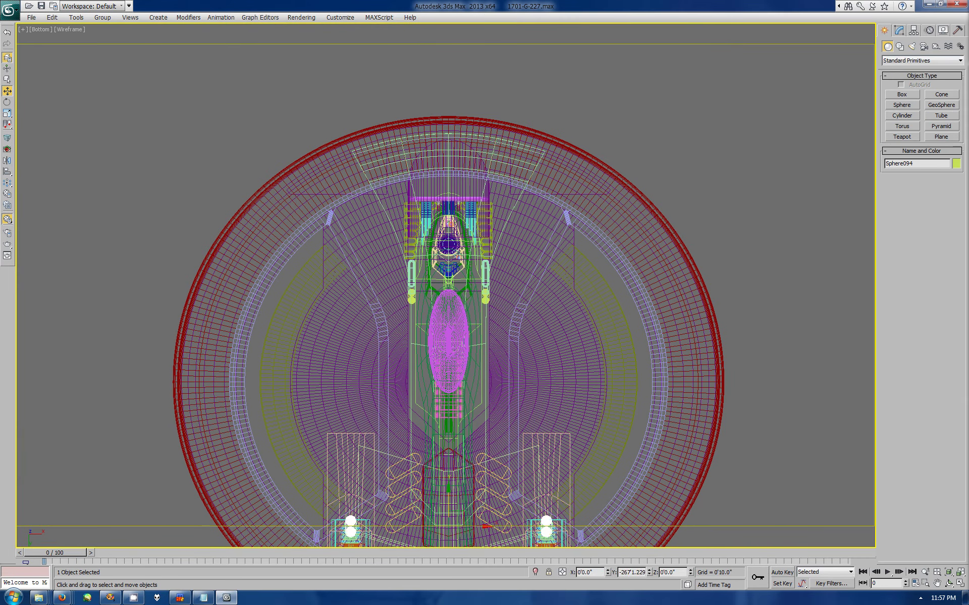
{"action": "scroll", "coordinate": [448, 41], "scroll_direction": "down", "scroll_amount": 3}
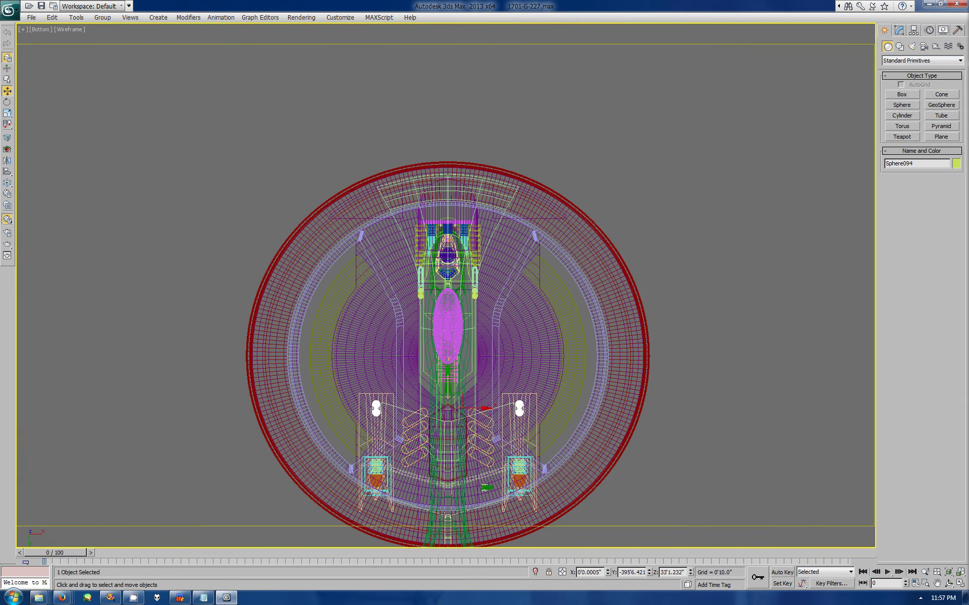
{"action": "left_click", "coordinate": [960, 584]}
{"action": "key", "text": "alt+w"}
{"action": "key", "text": "z"}
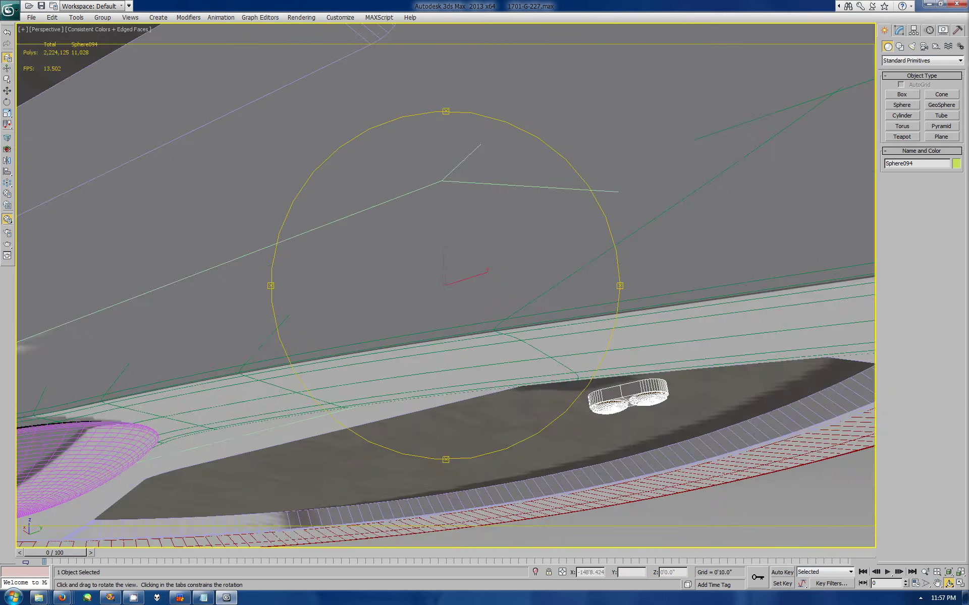
{"action": "key", "text": "w"}
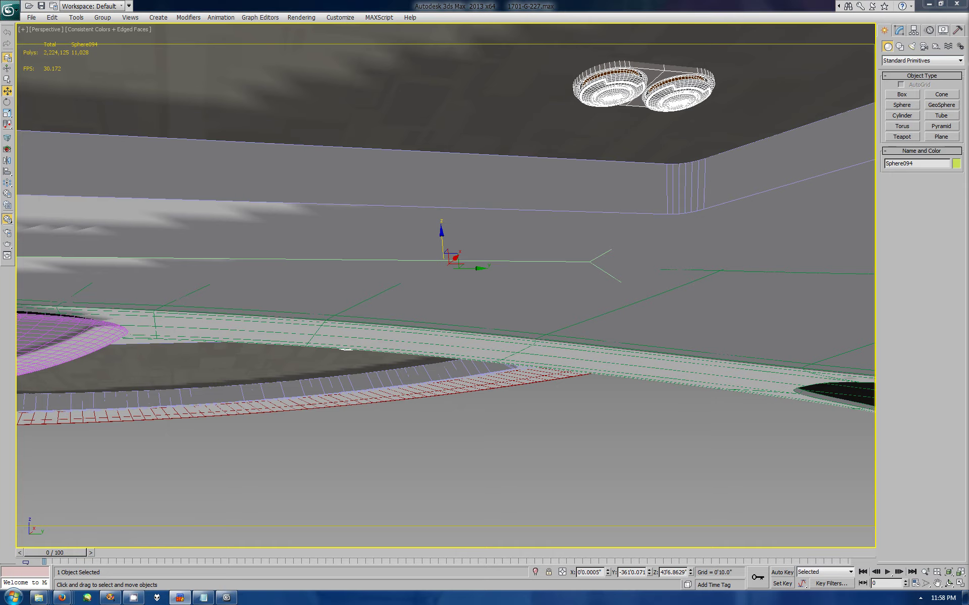
{"action": "key", "text": "ctrl+r"}
{"action": "mouse_move", "coordinate": [444, 353]}
{"action": "left_mouse_down"}
{"action": "mouse_move", "coordinate": [444, 227]}
{"action": "mouse_move", "coordinate": [462, 214]}
{"action": "left_mouse_up"}
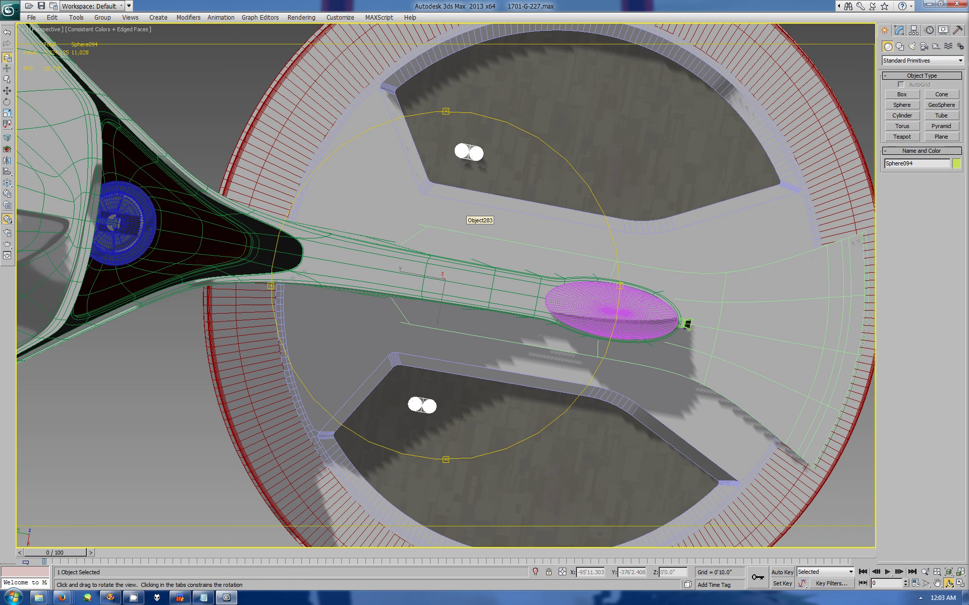
Step: Orbit to a low side view and Shift-drag the disc pair as a Copy named Sphere095
{"action": "mouse_move", "coordinate": [467, 215]}
{"action": "left_mouse_down"}
{"action": "mouse_move", "coordinate": [515, 267]}
{"action": "mouse_move", "coordinate": [515, 353]}
{"action": "mouse_move", "coordinate": [515, 252]}
{"action": "mouse_move", "coordinate": [515, 343]}
{"action": "mouse_move", "coordinate": [514, 293]}
{"action": "mouse_move", "coordinate": [535, 353]}
{"action": "mouse_move", "coordinate": [484, 394]}
{"action": "mouse_move", "coordinate": [484, 303]}
{"action": "left_mouse_up"}
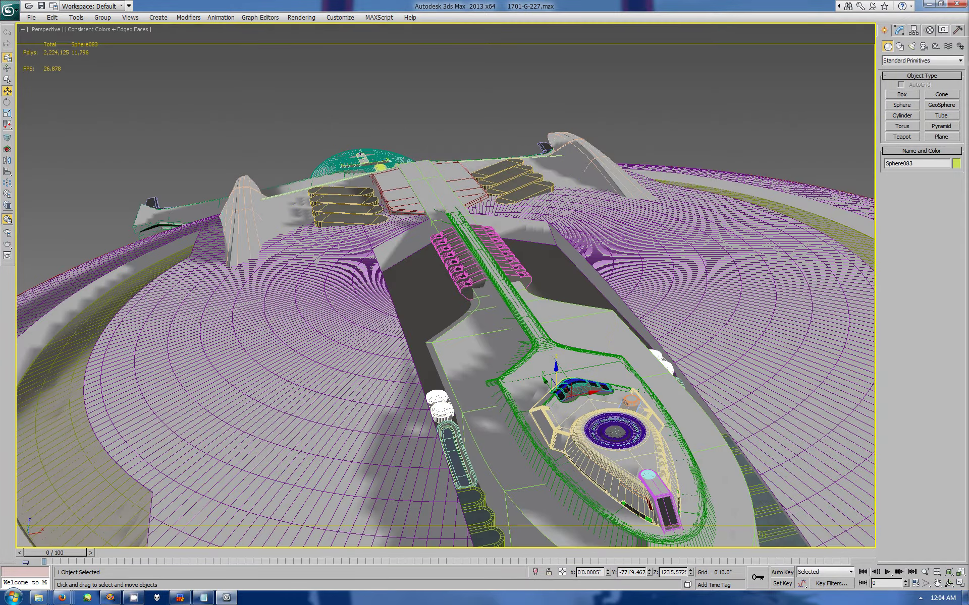
{"action": "left_click_drag", "start_coordinate": [555, 373], "coordinate": [560, 384], "text": "shift"}
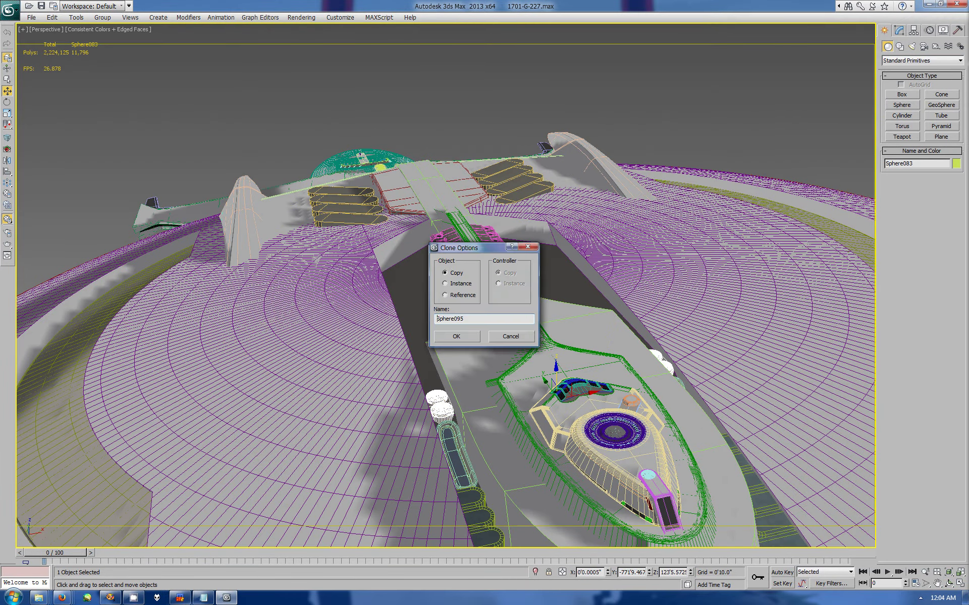
Step: Accept the Sphere095 copy and frame it in the Front view
{"action": "key", "text": "Return"}
{"action": "left_click", "coordinate": [948, 584]}
{"action": "left_click_drag", "start_coordinate": [454, 302], "coordinate": [485, 242]}
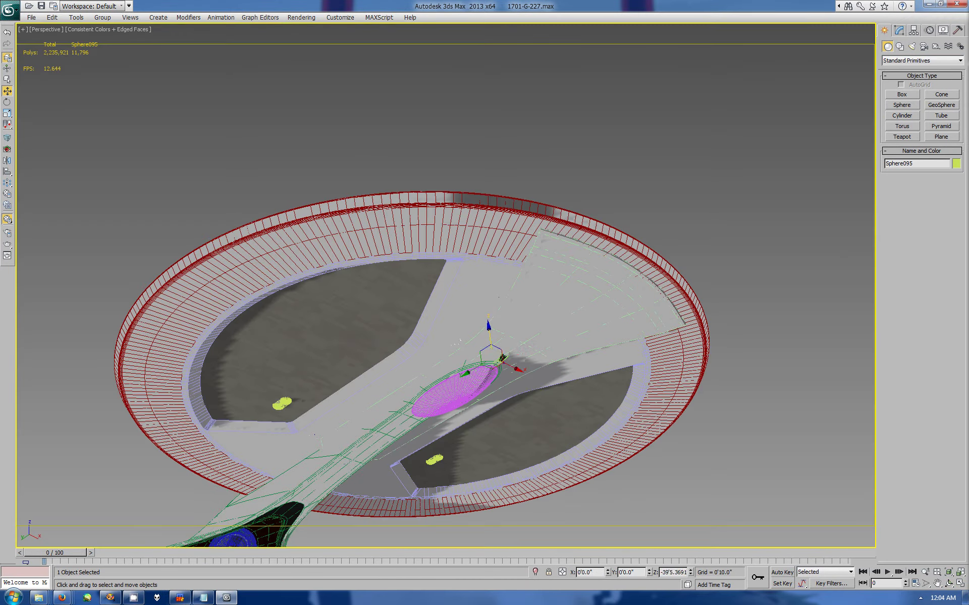
{"action": "left_click_drag", "start_coordinate": [484, 302], "coordinate": [484, 262]}
{"action": "key", "text": "alt+w"}
{"action": "key", "text": "w"}
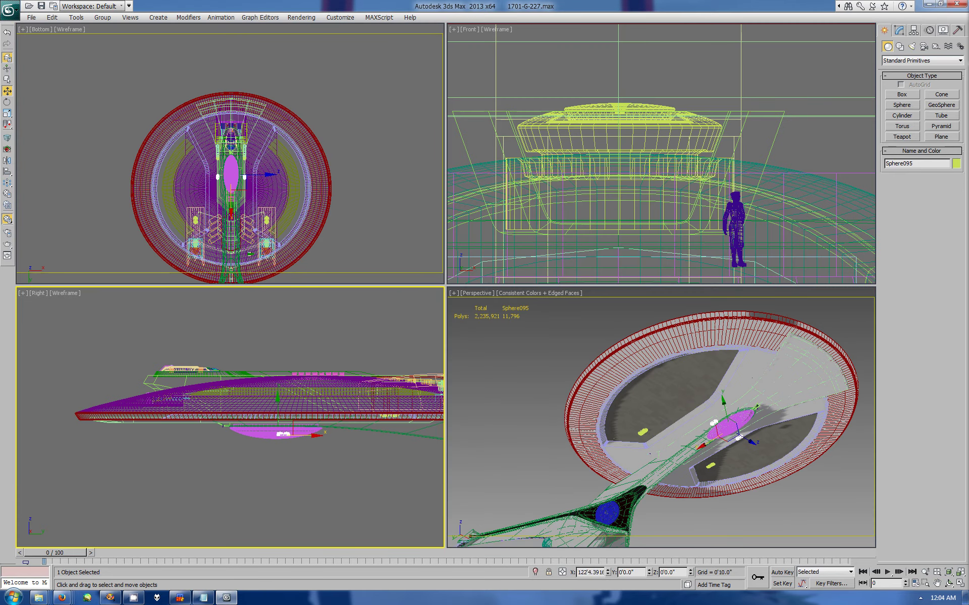
{"action": "scroll", "coordinate": [666, 413], "scroll_direction": "up", "scroll_amount": 5}
{"action": "key", "text": "z"}
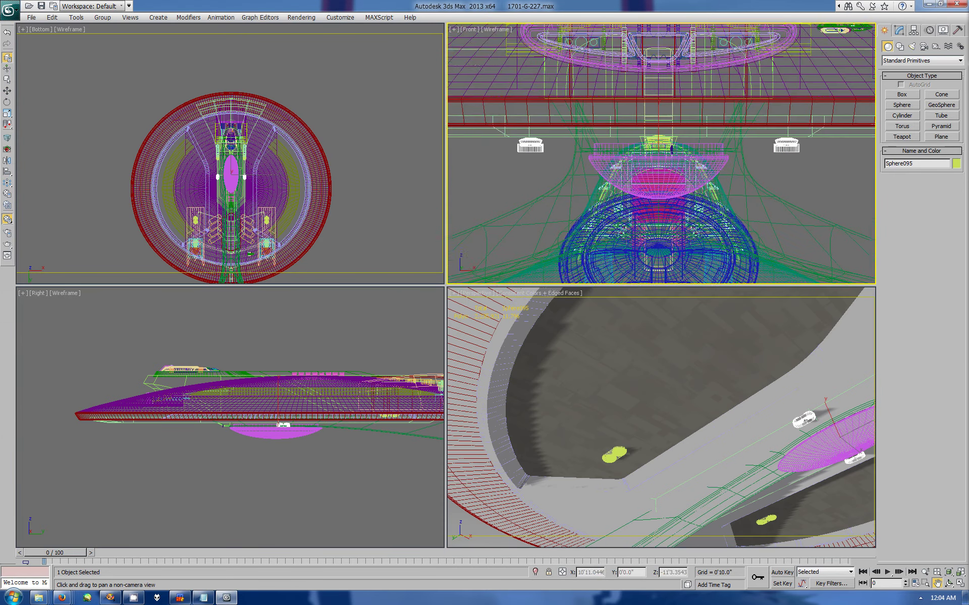
Step: Tilt Sphere095's disc vertices and shift them sideways
{"action": "left_click", "coordinate": [899, 31]}
{"action": "left_click", "coordinate": [7, 102]}
{"action": "mouse_move", "coordinate": [560, 132]}
{"action": "left_mouse_down"}
{"action": "mouse_move", "coordinate": [555, 161]}
{"action": "mouse_move", "coordinate": [591, 158]}
{"action": "left_mouse_up"}
{"action": "key", "text": "w"}
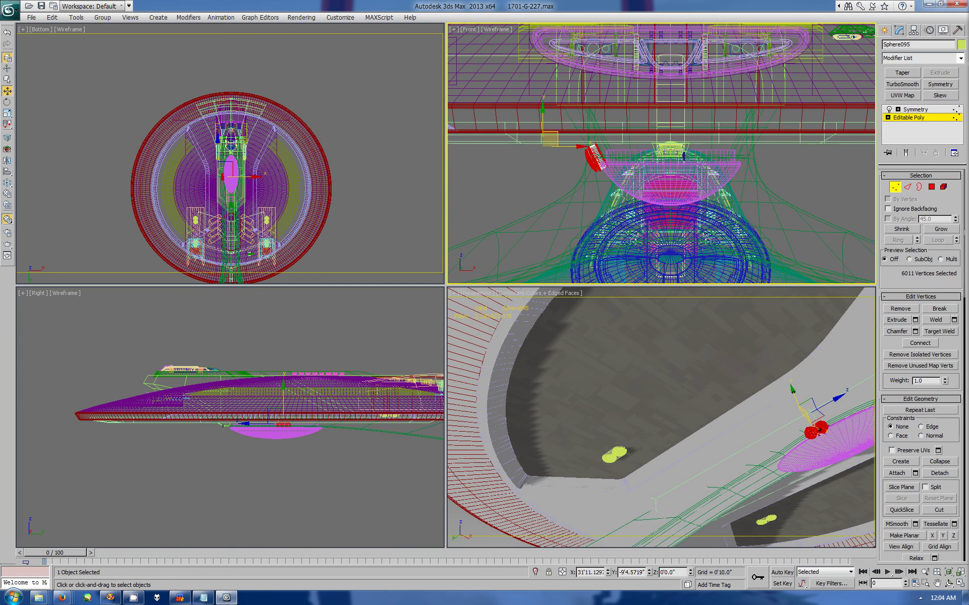
{"action": "middle_click", "coordinate": [655, 404]}
{"action": "key", "text": "z"}
{"action": "mouse_move", "coordinate": [656, 403]}
{"action": "middle_mouse_down", "text": "alt"}
{"action": "mouse_move", "coordinate": [661, 419]}
{"action": "mouse_move", "coordinate": [651, 398]}
{"action": "middle_mouse_up", "text": "alt"}
{"action": "key", "text": "w"}
{"action": "left_click_drag", "start_coordinate": [656, 394], "coordinate": [661, 376]}
Step: Review the tilted vertex selection and return to object level
{"action": "scroll", "coordinate": [660, 155], "scroll_direction": "up", "scroll_amount": 5}
{"action": "key", "text": "e"}
{"action": "middle_click", "coordinate": [656, 418]}
{"action": "mouse_move", "coordinate": [656, 418]}
{"action": "middle_mouse_down", "text": "alt"}
{"action": "mouse_move", "coordinate": [666, 398]}
{"action": "mouse_move", "coordinate": [656, 408]}
{"action": "middle_mouse_up", "text": "alt"}
{"action": "left_click", "coordinate": [883, 30]}
{"action": "key", "text": "w"}
Step: Copy the discs as Sphere096 and move both pairs into place beside the scoop
{"action": "left_click", "coordinate": [656, 439], "text": "shift"}
{"action": "key", "text": "Return"}
{"action": "mouse_move", "coordinate": [655, 439]}
{"action": "left_mouse_down"}
{"action": "mouse_move", "coordinate": [722, 439]}
{"action": "mouse_move", "coordinate": [711, 439]}
{"action": "mouse_move", "coordinate": [757, 414]}
{"action": "left_mouse_up"}
{"action": "left_click", "coordinate": [613, 414], "text": "ctrl"}
{"action": "mouse_move", "coordinate": [757, 415]}
{"action": "middle_mouse_down", "text": "alt"}
{"action": "mouse_move", "coordinate": [681, 444]}
{"action": "mouse_move", "coordinate": [656, 426]}
{"action": "mouse_move", "coordinate": [651, 433]}
{"action": "middle_mouse_up", "text": "alt"}
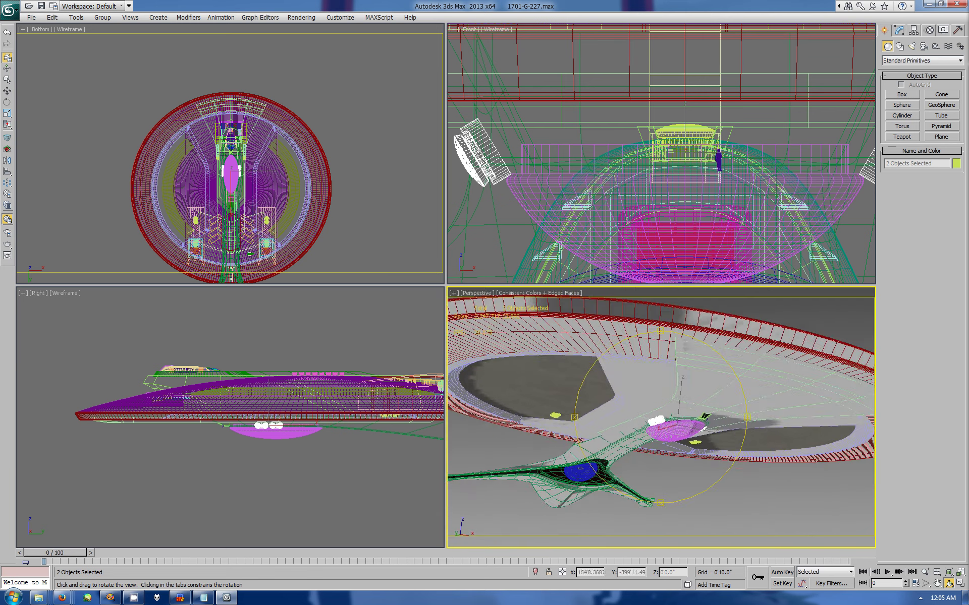
{"action": "key", "text": "alt+w"}
{"action": "scroll", "coordinate": [480, 283], "scroll_direction": "up", "scroll_amount": 3}
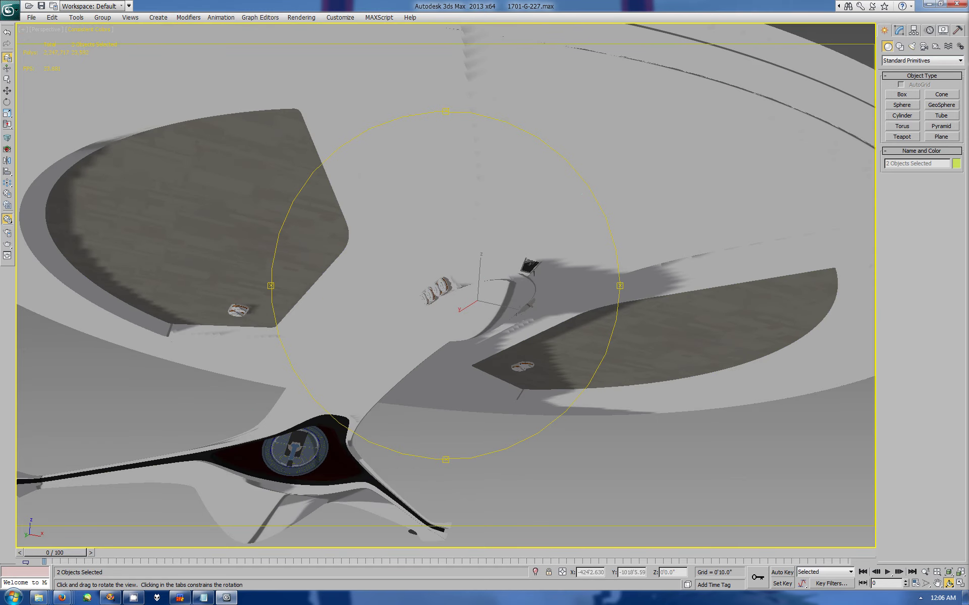
{"action": "mouse_move", "coordinate": [651, 434]}
{"action": "middle_mouse_down", "text": "alt"}
{"action": "mouse_move", "coordinate": [656, 313]}
{"action": "mouse_move", "coordinate": [666, 303]}
{"action": "mouse_move", "coordinate": [656, 353]}
{"action": "mouse_move", "coordinate": [656, 303]}
{"action": "middle_mouse_up", "text": "alt"}
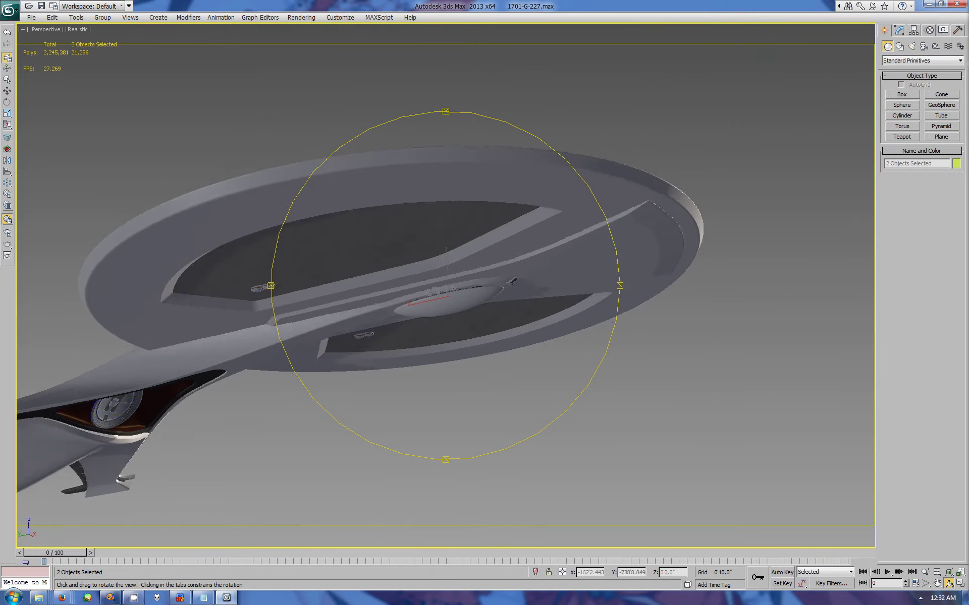
Step: Clone the discs as Sphere097 and frame it from above the saucer
{"action": "mouse_move", "coordinate": [472, 279]}
{"action": "left_mouse_down"}
{"action": "mouse_move", "coordinate": [477, 312]}
{"action": "mouse_move", "coordinate": [479, 282]}
{"action": "left_mouse_up"}
{"action": "key", "text": "w"}
{"action": "key", "text": "ctrl+v"}
{"action": "key", "text": "Return"}
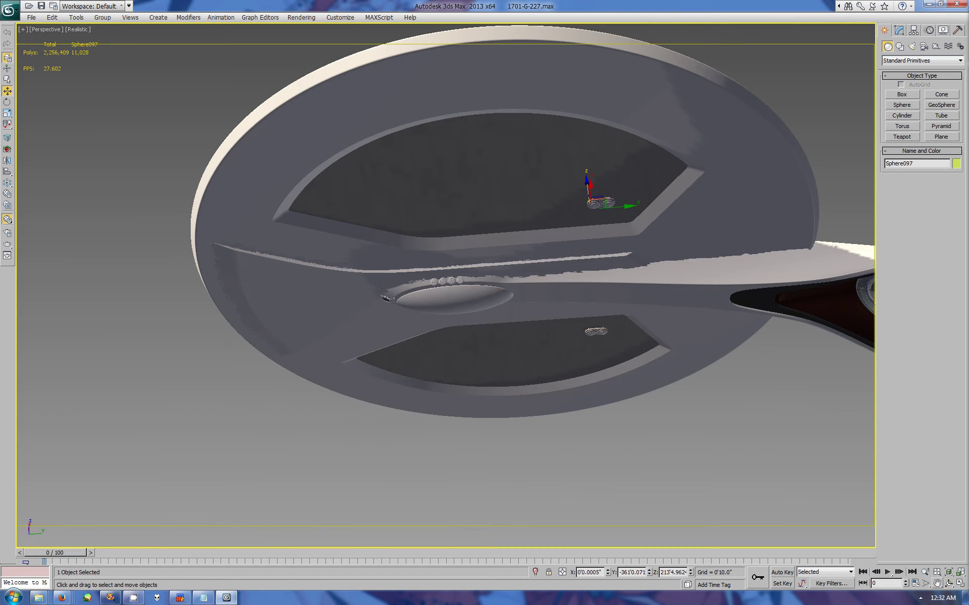
{"action": "middle_click_drag", "start_coordinate": [479, 282], "coordinate": [479, 353], "text": "alt"}
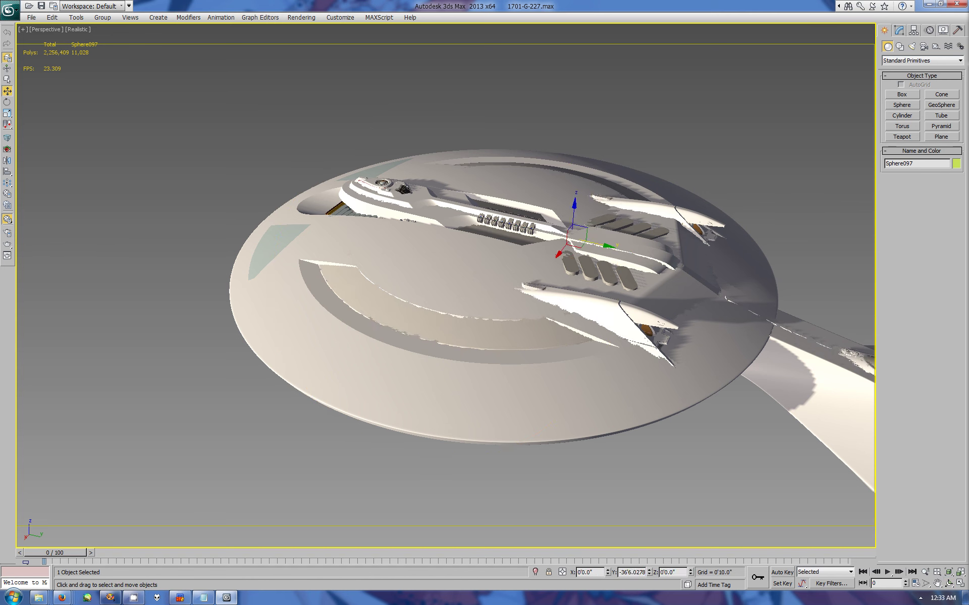
{"action": "left_click", "coordinate": [949, 572]}
{"action": "left_click", "coordinate": [949, 583]}
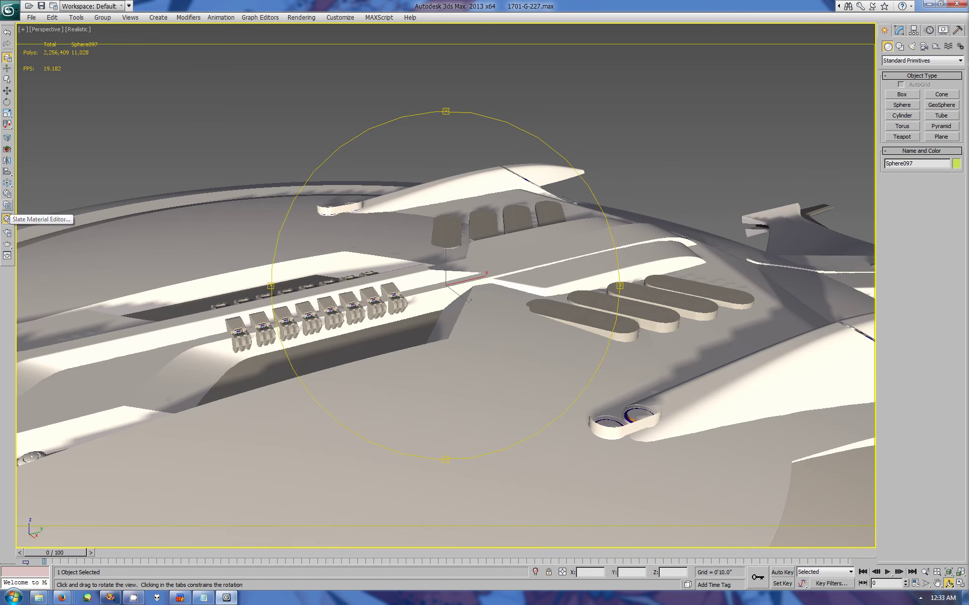
Step: Mirror Sphere097, sink it onto the arm tips, and set Realistic + Edged Faces shading
{"action": "left_click", "coordinate": [7, 160]}
{"action": "key", "text": "Return"}
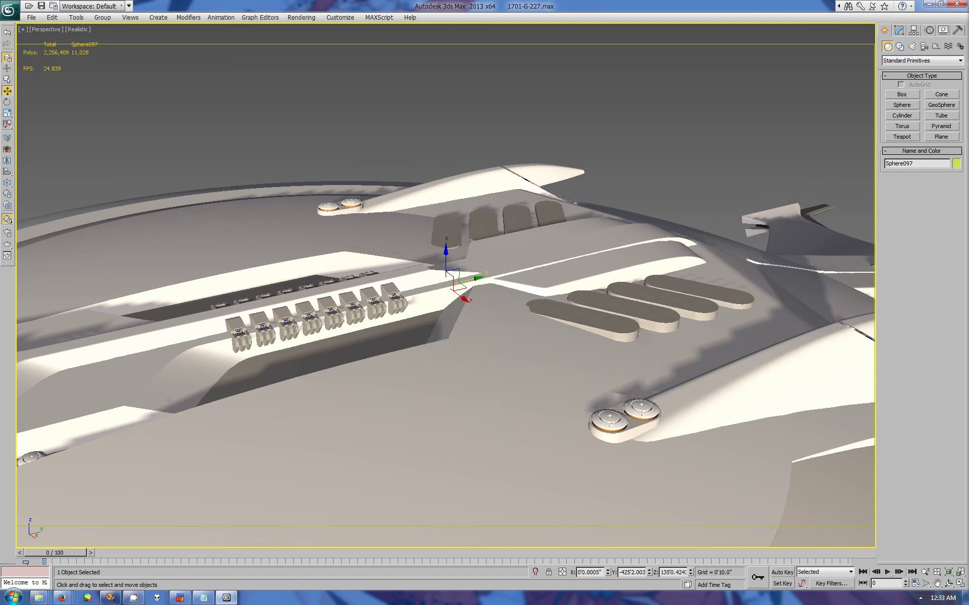
{"action": "scroll", "coordinate": [454, 280], "scroll_direction": "down", "scroll_amount": 3}
{"action": "left_click_drag", "start_coordinate": [446, 277], "coordinate": [437, 279]}
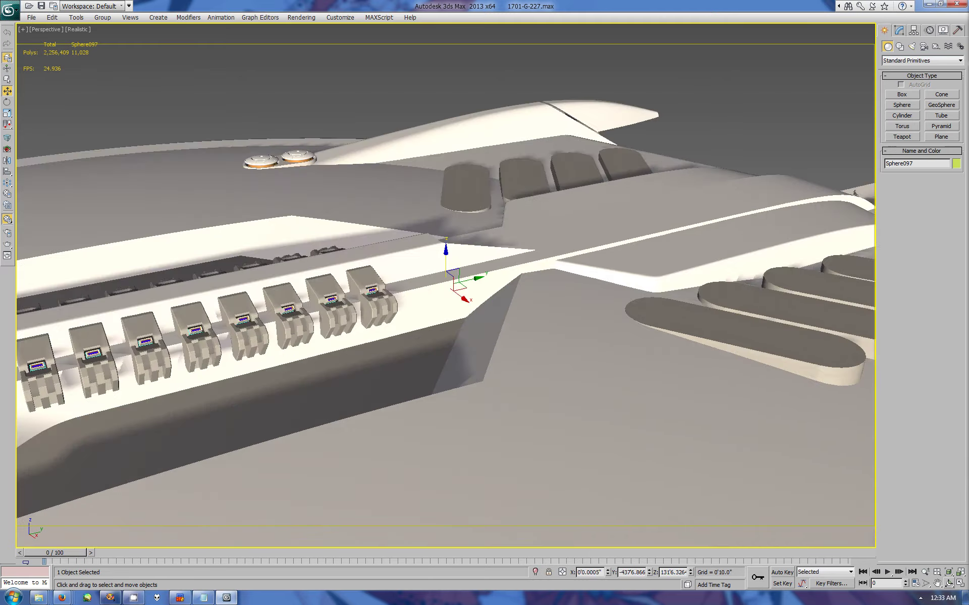
{"action": "mouse_move", "coordinate": [444, 282]}
{"action": "middle_mouse_down", "text": "alt"}
{"action": "mouse_move", "coordinate": [485, 252]}
{"action": "mouse_move", "coordinate": [484, 323]}
{"action": "middle_mouse_up", "text": "alt"}
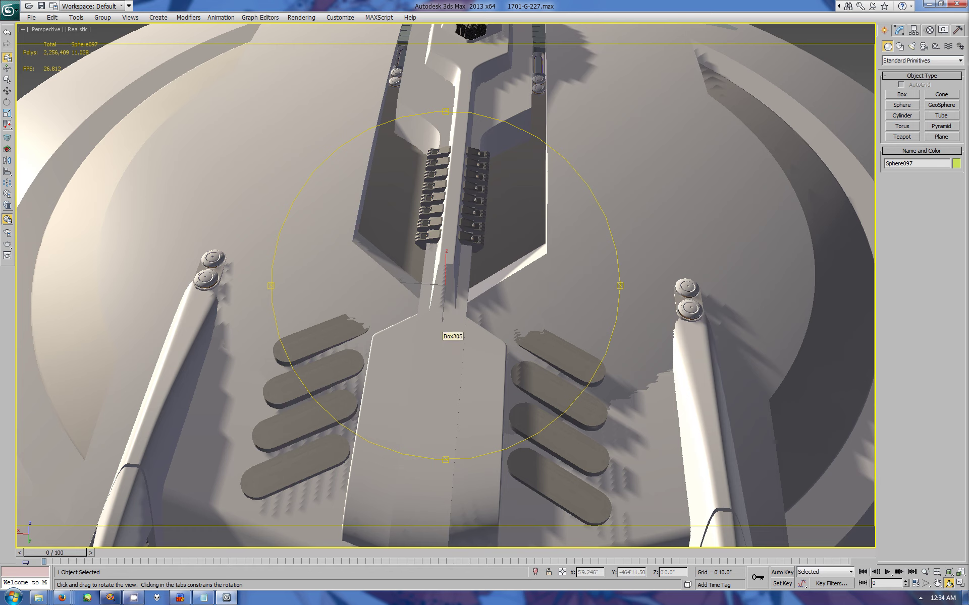
{"action": "left_click_drag", "start_coordinate": [444, 303], "coordinate": [505, 242]}
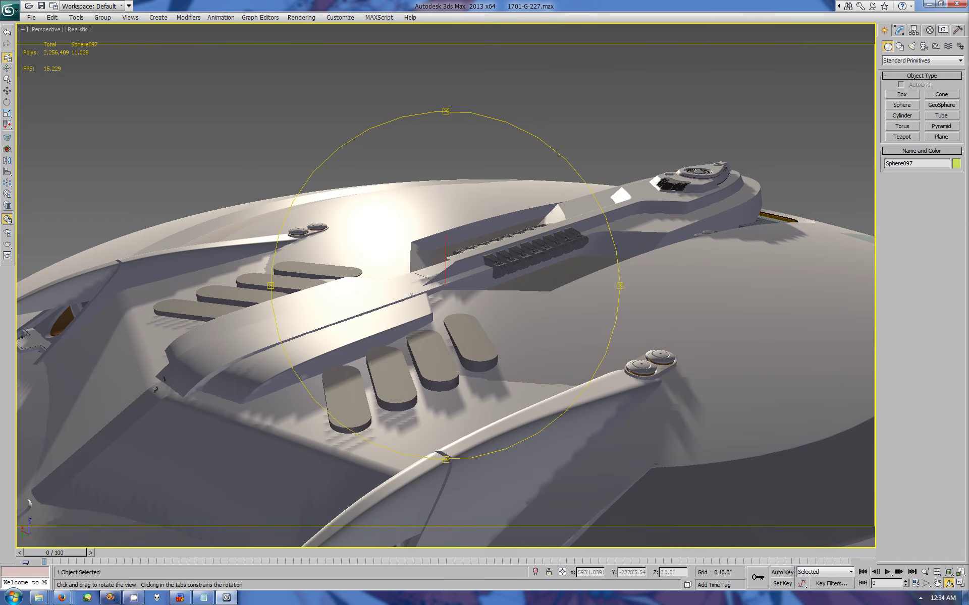
{"action": "left_click_drag", "start_coordinate": [414, 293], "coordinate": [403, 253]}
{"action": "left_click", "coordinate": [78, 29]}
{"action": "left_click", "coordinate": [88, 75]}
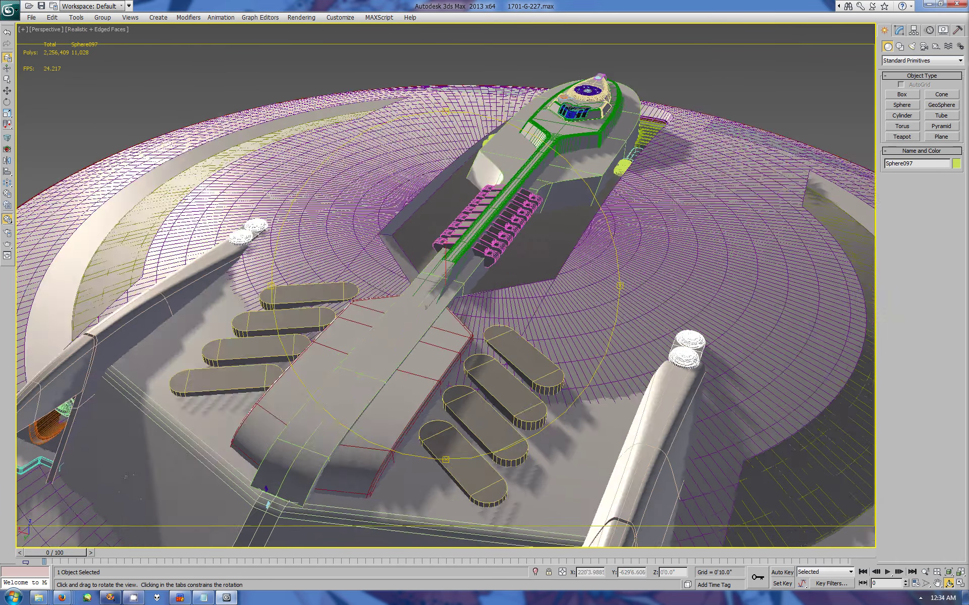
Step: Select a few polygons on the Sphere091 hull near the pads and frame them
{"action": "scroll", "coordinate": [394, 304], "scroll_direction": "up", "scroll_amount": 5}
{"action": "scroll", "coordinate": [395, 304], "scroll_direction": "down", "scroll_amount": 3}
{"action": "left_click_drag", "start_coordinate": [394, 305], "coordinate": [389, 334]}
{"action": "key", "text": "w"}
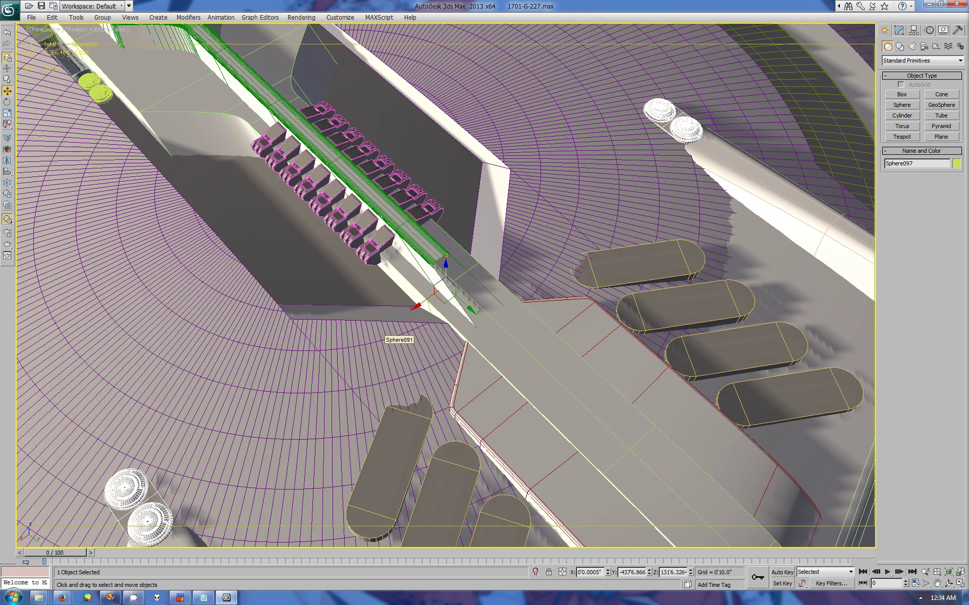
{"action": "left_click", "coordinate": [389, 334]}
{"action": "key", "text": "4"}
{"action": "left_click", "coordinate": [573, 167]}
{"action": "left_click", "coordinate": [646, 334]}
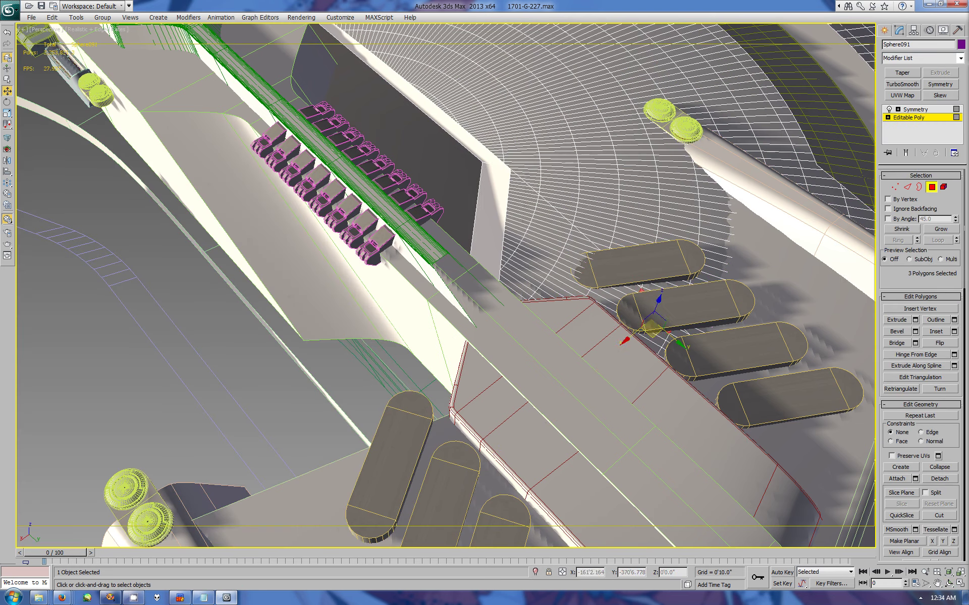
{"action": "left_click", "coordinate": [656, 343], "text": "ctrl"}
{"action": "key", "text": "z"}
{"action": "key", "text": "ctrl+r"}
{"action": "mouse_move", "coordinate": [353, 252]}
{"action": "left_mouse_down"}
{"action": "mouse_move", "coordinate": [63, 202]}
{"action": "mouse_move", "coordinate": [91, 191]}
{"action": "left_mouse_up"}
Step: Switch the view to wireframe and extend the polygon selection along the strip
{"action": "left_click", "coordinate": [101, 30]}
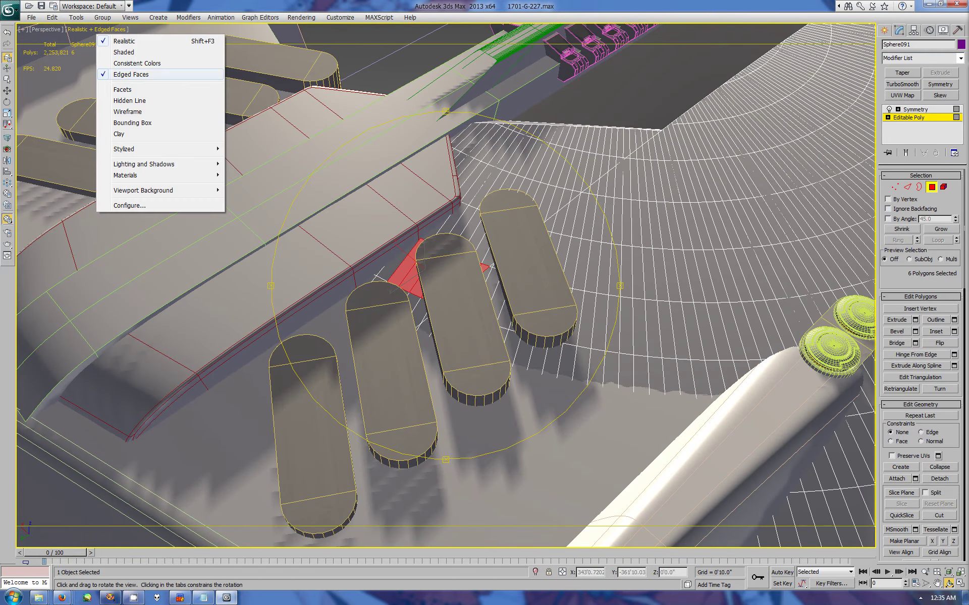
{"action": "left_click", "coordinate": [127, 112]}
{"action": "key", "text": "z"}
{"action": "key", "text": "w"}
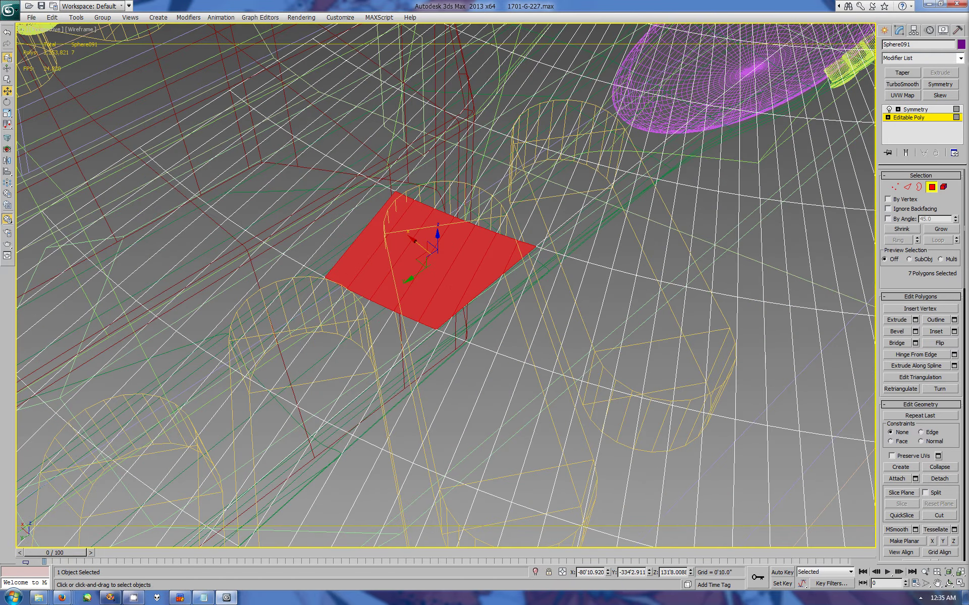
{"action": "left_click", "coordinate": [293, 196], "text": "ctrl"}
{"action": "left_click", "coordinate": [247, 215], "text": "ctrl"}
{"action": "left_click", "coordinate": [197, 161], "text": "ctrl"}
{"action": "scroll", "coordinate": [438, 272], "scroll_direction": "down", "scroll_amount": 3}
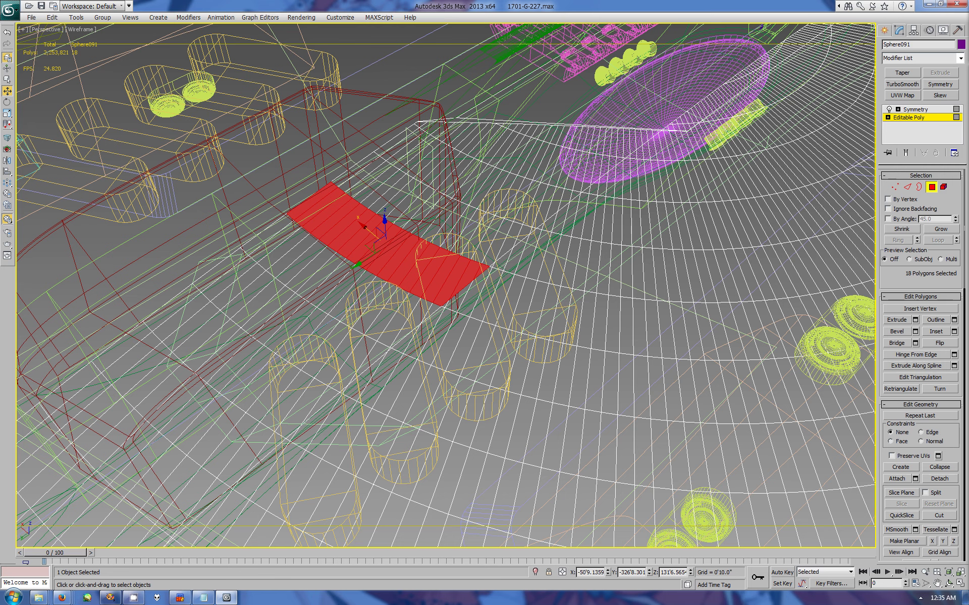
Step: Extend the selection across the purple ellipse, joining it to the strip
{"action": "left_click", "coordinate": [644, 135], "text": "ctrl"}
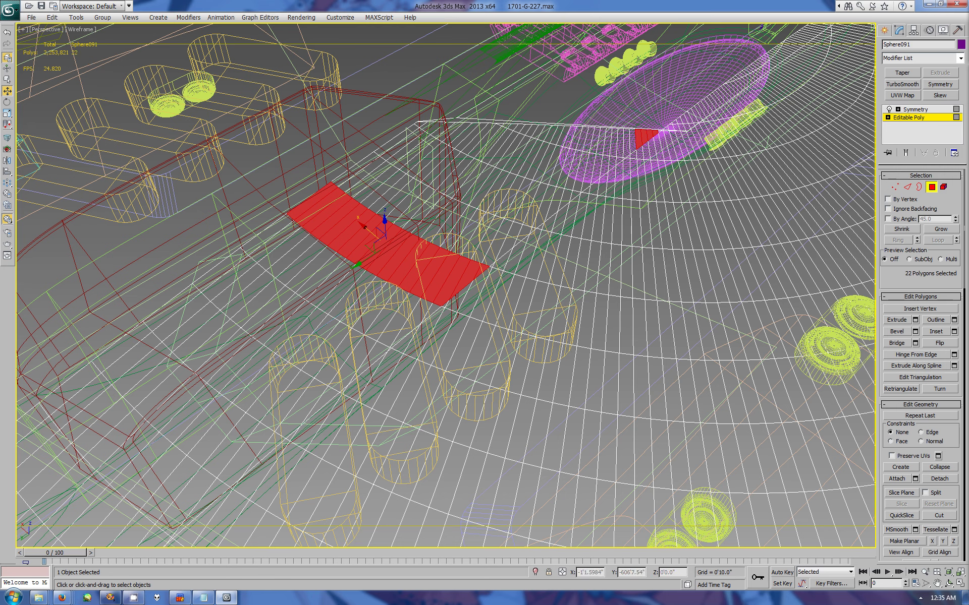
{"action": "left_click", "coordinate": [588, 170], "text": "ctrl"}
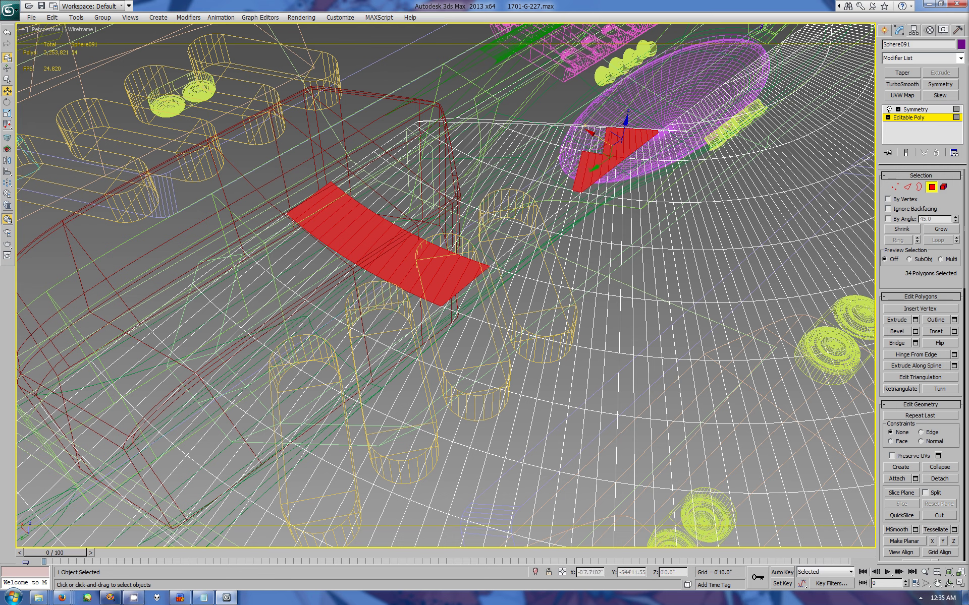
{"action": "scroll", "coordinate": [576, 197], "scroll_direction": "up", "scroll_amount": 3}
{"action": "left_click", "coordinate": [648, 129], "text": "ctrl"}
{"action": "left_click", "coordinate": [603, 184], "text": "ctrl"}
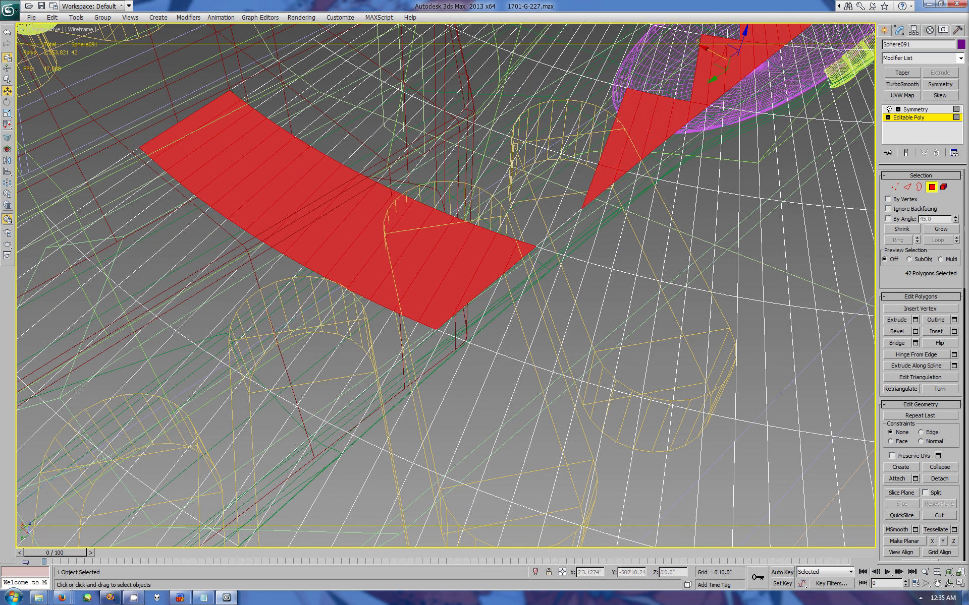
{"action": "left_click", "coordinate": [570, 212], "text": "ctrl"}
{"action": "left_click", "coordinate": [537, 201], "text": "ctrl"}
{"action": "left_click", "coordinate": [510, 192], "text": "ctrl"}
{"action": "scroll", "coordinate": [446, 281], "scroll_direction": "down", "scroll_amount": 2}
{"action": "scroll", "coordinate": [446, 281], "scroll_direction": "down", "scroll_amount": 2}
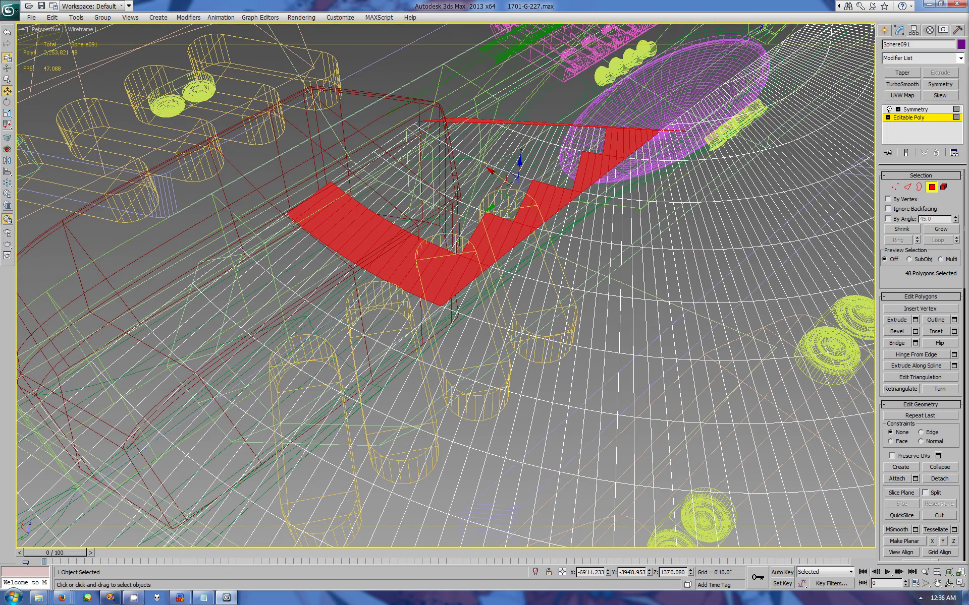
Step: Return to edge level in a shaded, full-screen perspective view with edges visible
{"action": "key", "text": "5"}
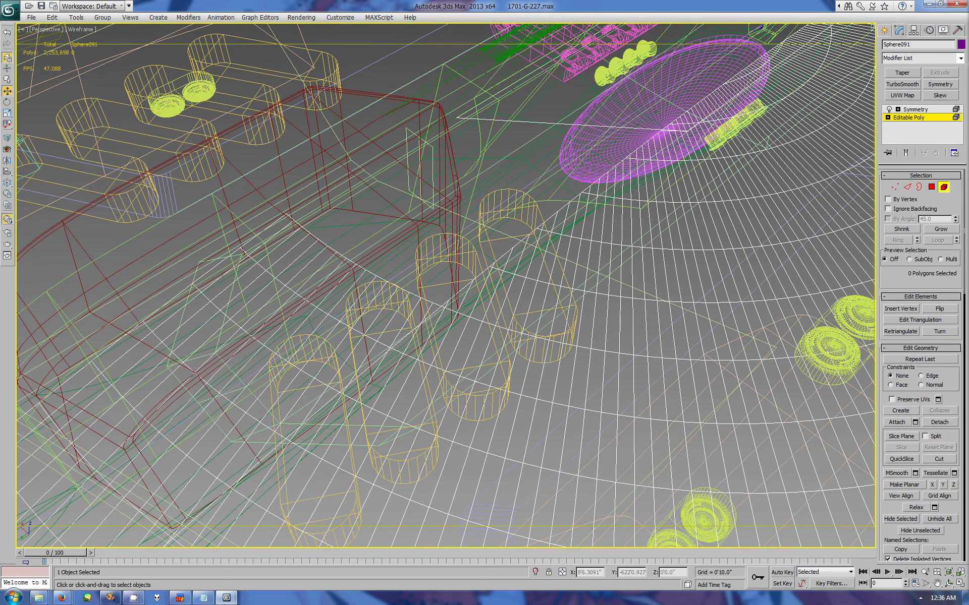
{"action": "key", "text": "2"}
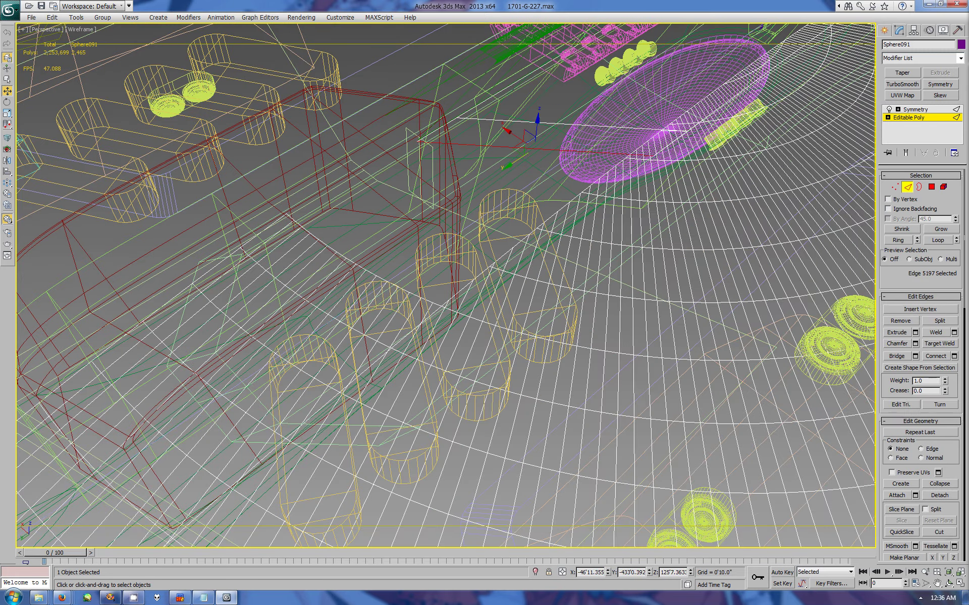
{"action": "key", "text": "alt+w"}
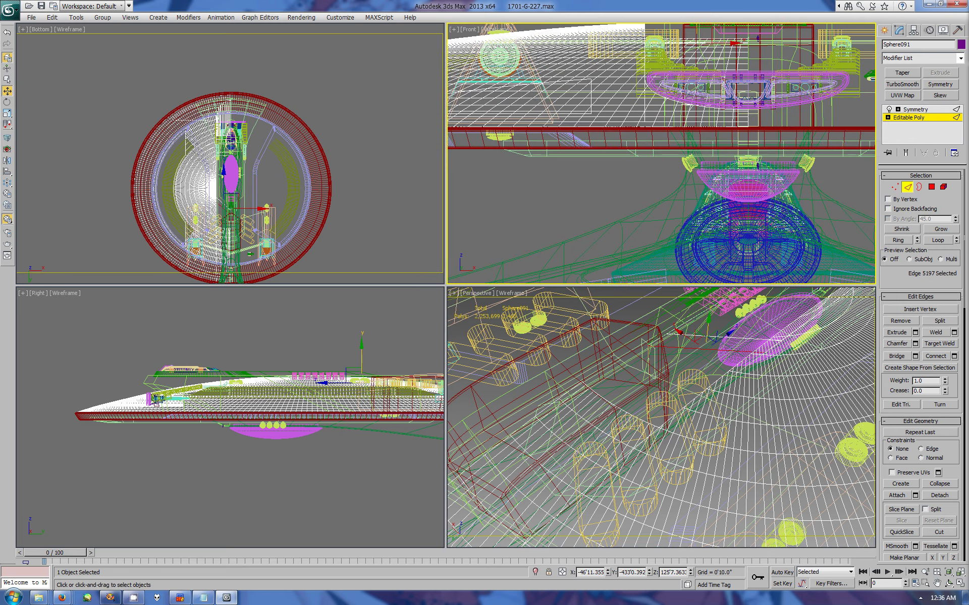
{"action": "key", "text": "F3"}
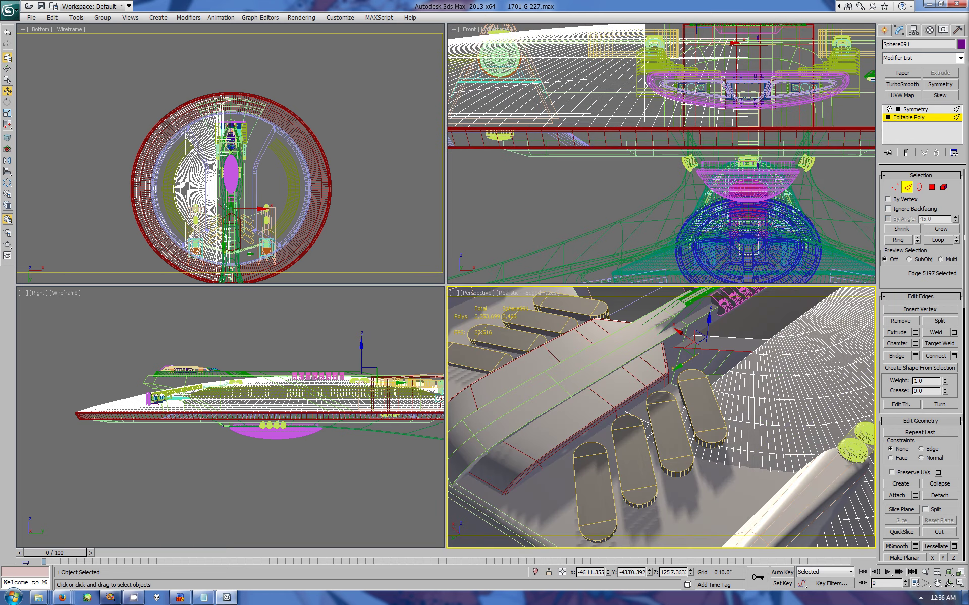
{"action": "key", "text": "alt+w"}
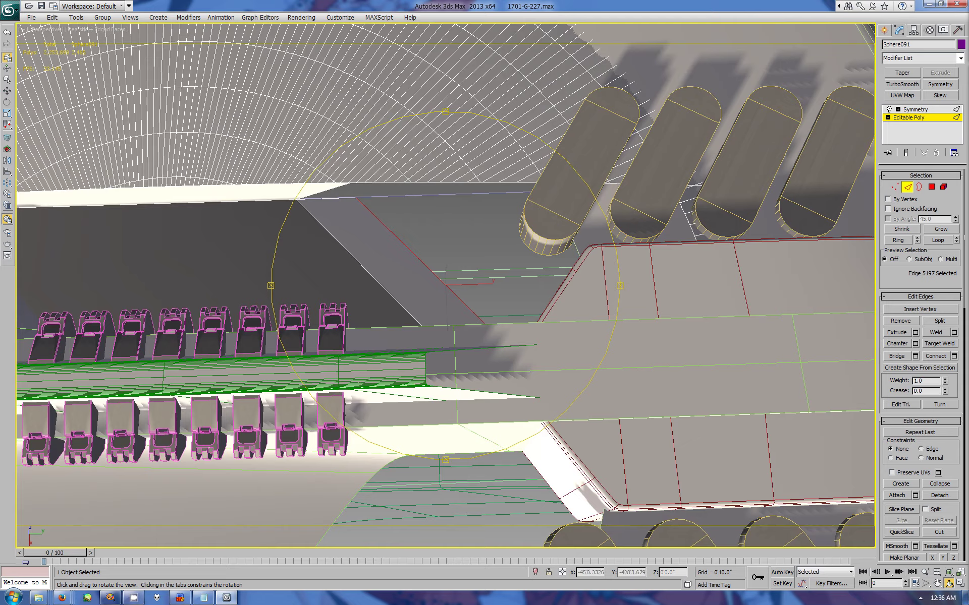
{"action": "middle_click_drag", "start_coordinate": [444, 282], "coordinate": [504, 303], "text": "alt"}
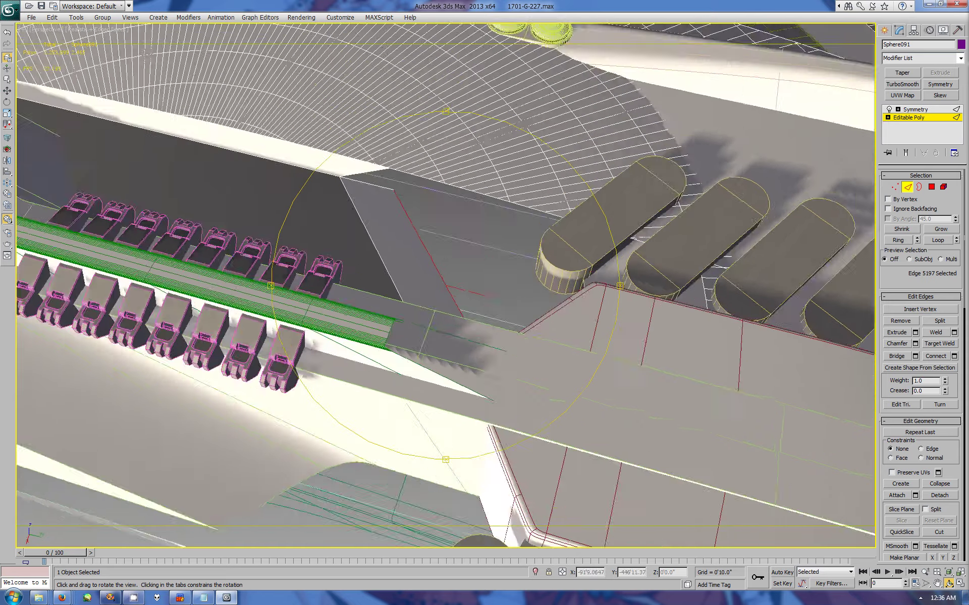
{"action": "key", "text": "2"}
{"action": "key", "text": "z"}
{"action": "key", "text": "w"}
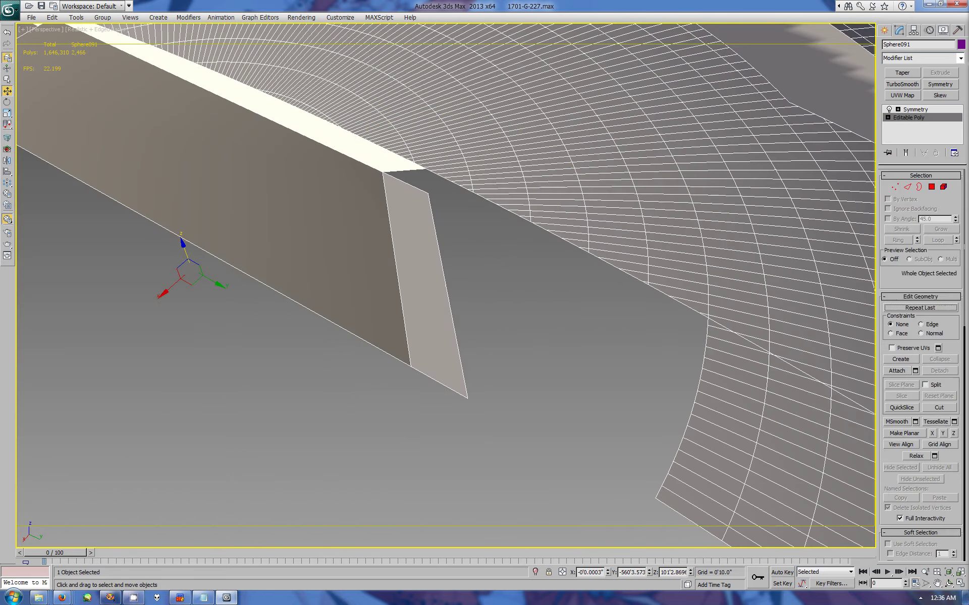
{"action": "key", "text": "2"}
Step: Select the curved hull border edges and shift-drag them into a new strip
{"action": "left_click", "coordinate": [707, 315]}
{"action": "left_click", "coordinate": [700, 368], "text": "ctrl"}
{"action": "left_click", "coordinate": [692, 407], "text": "ctrl"}
{"action": "left_click", "coordinate": [684, 429], "text": "ctrl"}
{"action": "left_click", "coordinate": [673, 457], "text": "ctrl"}
{"action": "left_click", "coordinate": [661, 487], "text": "ctrl"}
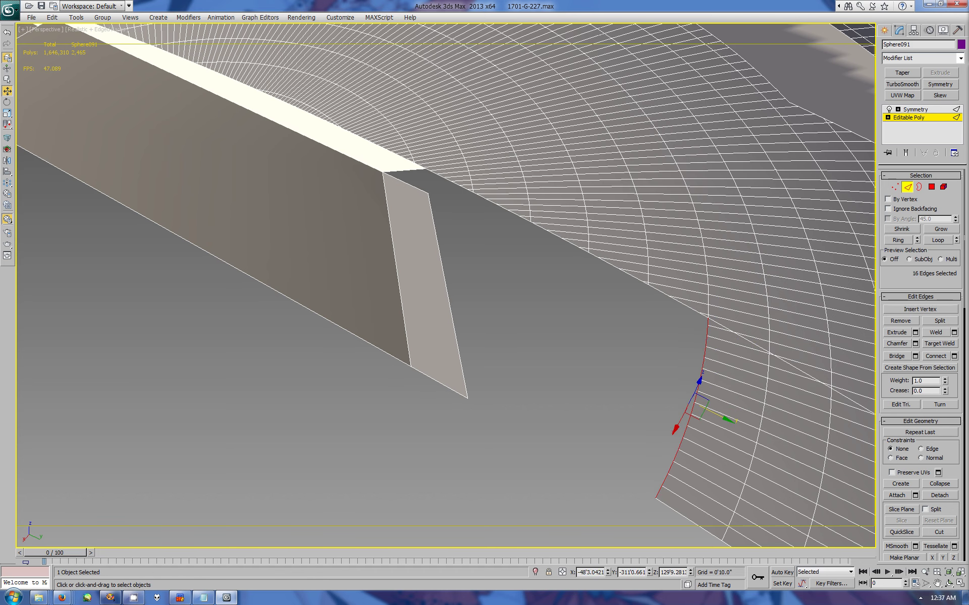
{"action": "mouse_move", "coordinate": [699, 401]}
{"action": "left_mouse_down", "text": "shift"}
{"action": "mouse_move", "coordinate": [600, 354]}
{"action": "mouse_move", "coordinate": [631, 368]}
{"action": "left_mouse_up", "text": "shift"}
Step: Inspect the new strip, delete it, and clear the vertex selection
{"action": "key", "text": "ctrl+r"}
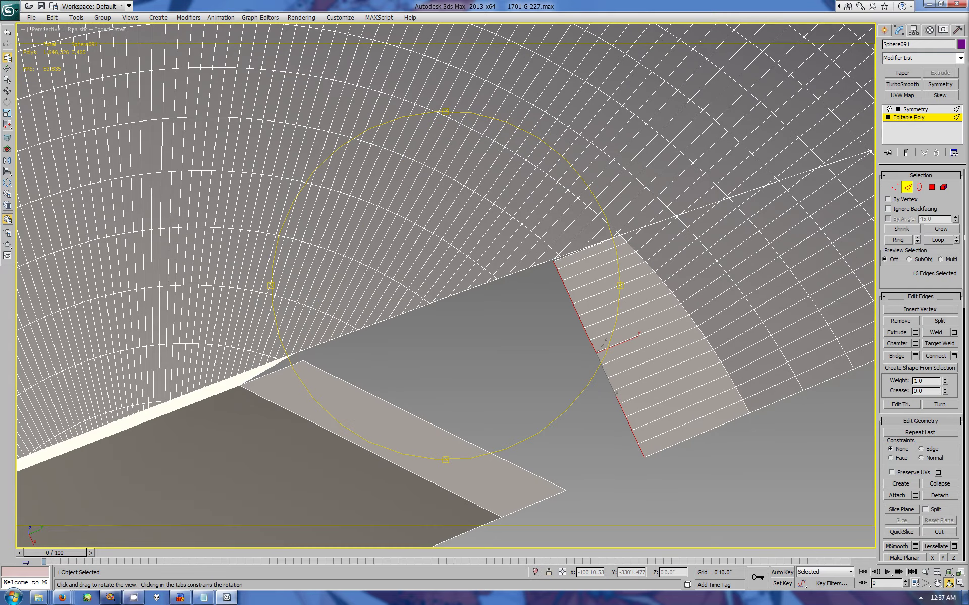
{"action": "left_click_drag", "start_coordinate": [631, 368], "coordinate": [598, 355]}
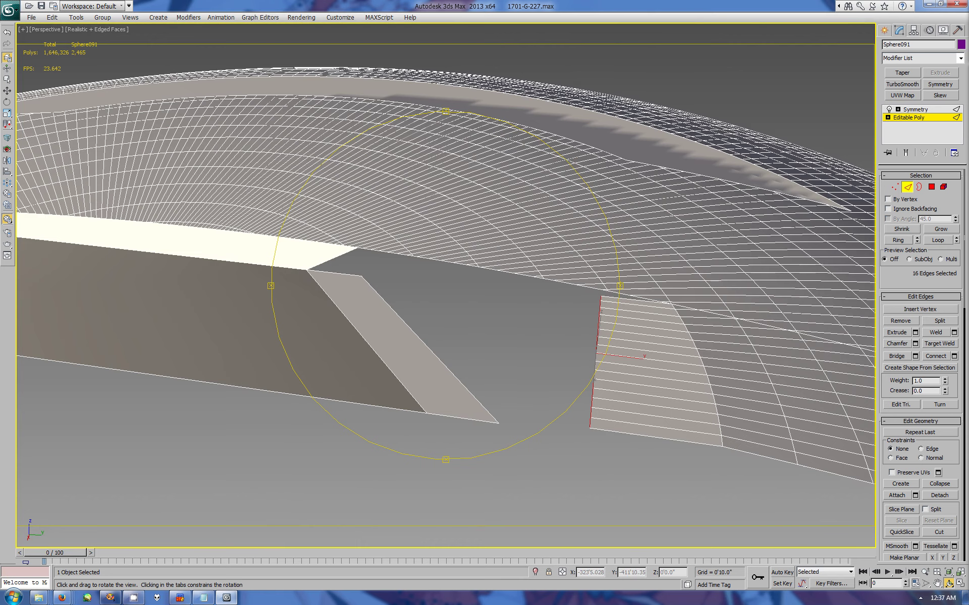
{"action": "left_click_drag", "start_coordinate": [598, 356], "coordinate": [595, 353]}
{"action": "key", "text": "Delete"}
{"action": "key", "text": "w"}
{"action": "key", "text": "1"}
{"action": "key", "text": "ctrl+a"}
{"action": "key", "text": "ctrl+d"}
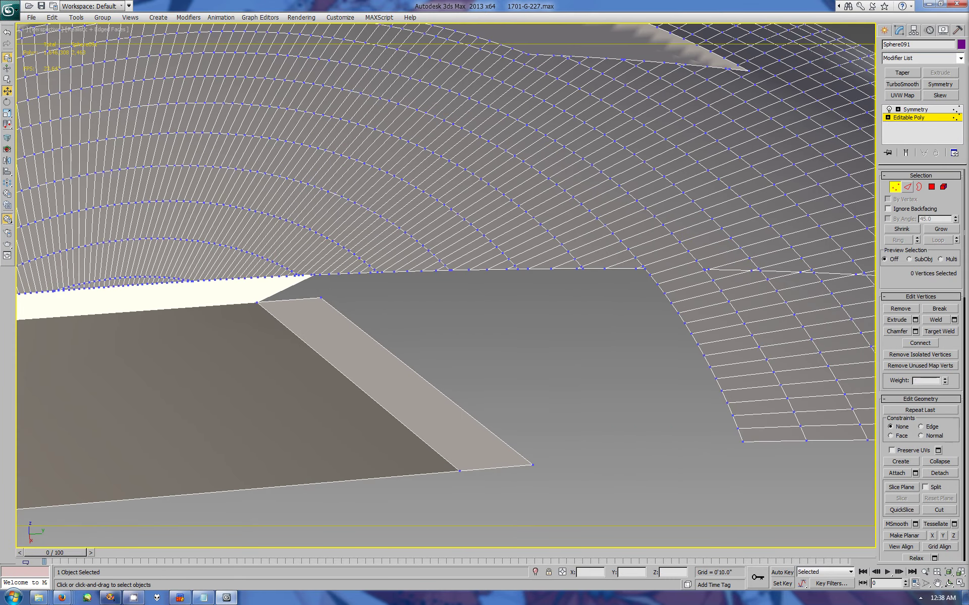
Step: Select an edge ring across the hull panel and set up Connect with 1 segment
{"action": "key", "text": "2"}
{"action": "left_click", "coordinate": [666, 259]}
{"action": "left_click", "coordinate": [704, 316], "text": "shift"}
{"action": "left_click", "coordinate": [767, 406], "text": "shift"}
{"action": "left_click", "coordinate": [781, 434], "text": "shift"}
{"action": "left_click", "coordinate": [954, 356]}
{"action": "left_click_drag", "start_coordinate": [753, 369], "coordinate": [753, 355]}
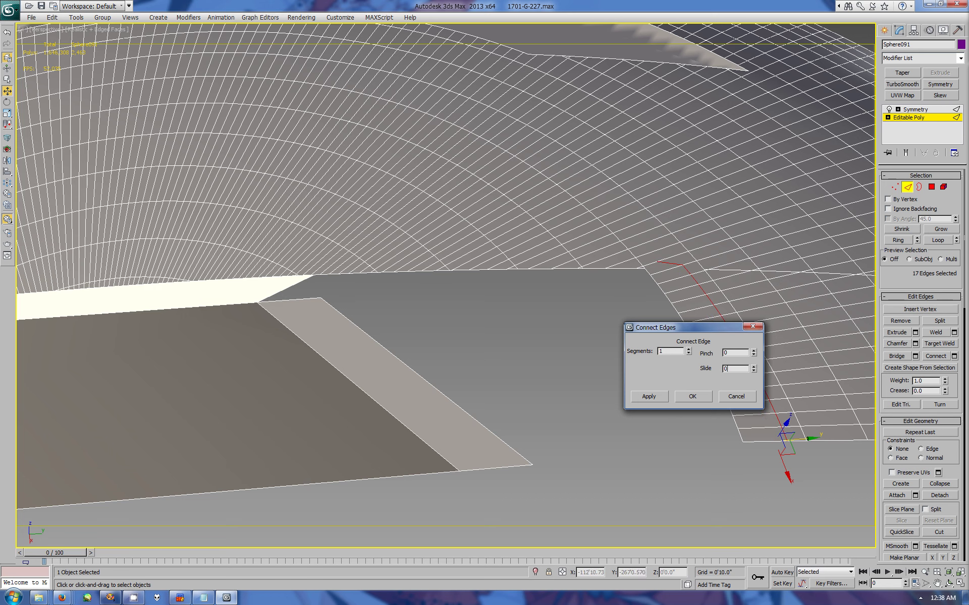
Step: Apply the edge connection and view the hull full-screen from the top
{"action": "key", "text": "Return"}
{"action": "key", "text": "alt+w"}
{"action": "right_click", "coordinate": [328, 151]}
{"action": "key", "text": "alt+w"}
{"action": "left_click", "coordinate": [937, 584]}
{"action": "key", "text": "t"}
{"action": "left_click_drag", "start_coordinate": [444, 283], "coordinate": [555, 252]}
{"action": "scroll", "coordinate": [444, 283], "scroll_direction": "down", "scroll_amount": 3}
{"action": "scroll", "coordinate": [444, 282], "scroll_direction": "up", "scroll_amount": 6}
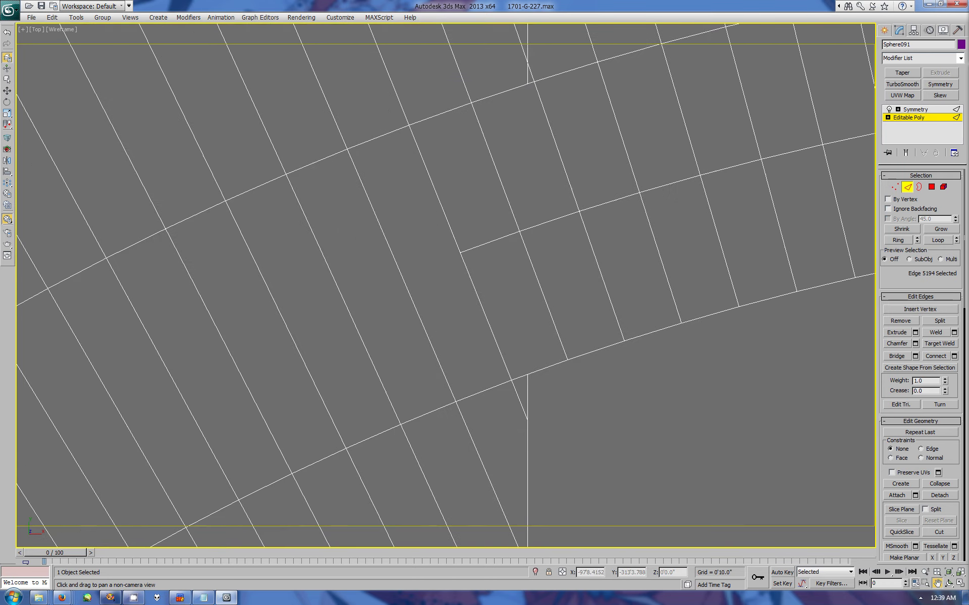
Step: Cut a new vertical edge across the hull
{"action": "key", "text": "1"}
{"action": "left_click", "coordinate": [939, 510]}
{"action": "left_click", "coordinate": [527, 84]}
{"action": "left_click", "coordinate": [528, 375]}
{"action": "key", "text": "w"}
Step: Delete the edge ring below the cut and select the resulting open border
{"action": "key", "text": "2"}
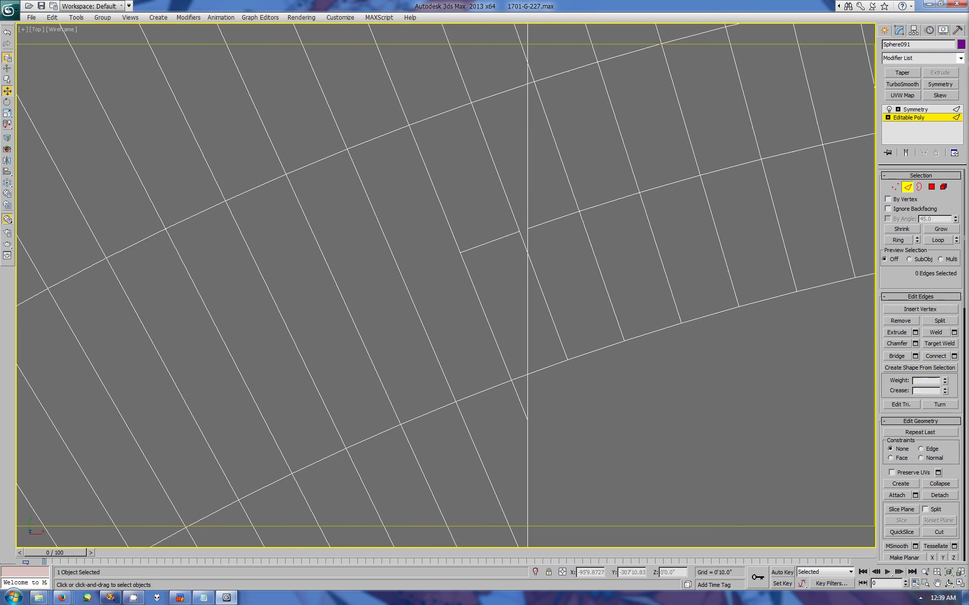
{"action": "left_click", "coordinate": [548, 307]}
{"action": "scroll", "coordinate": [443, 283], "scroll_direction": "down", "scroll_amount": 3}
{"action": "left_click", "coordinate": [898, 240]}
{"action": "key", "text": "Delete"}
{"action": "scroll", "coordinate": [444, 285], "scroll_direction": "down", "scroll_amount": 2}
{"action": "scroll", "coordinate": [444, 286], "scroll_direction": "up", "scroll_amount": 2}
{"action": "key", "text": "alt+l"}
Step: Restore the curved border edge selection in the four-view layout
{"action": "key", "text": "alt+w"}
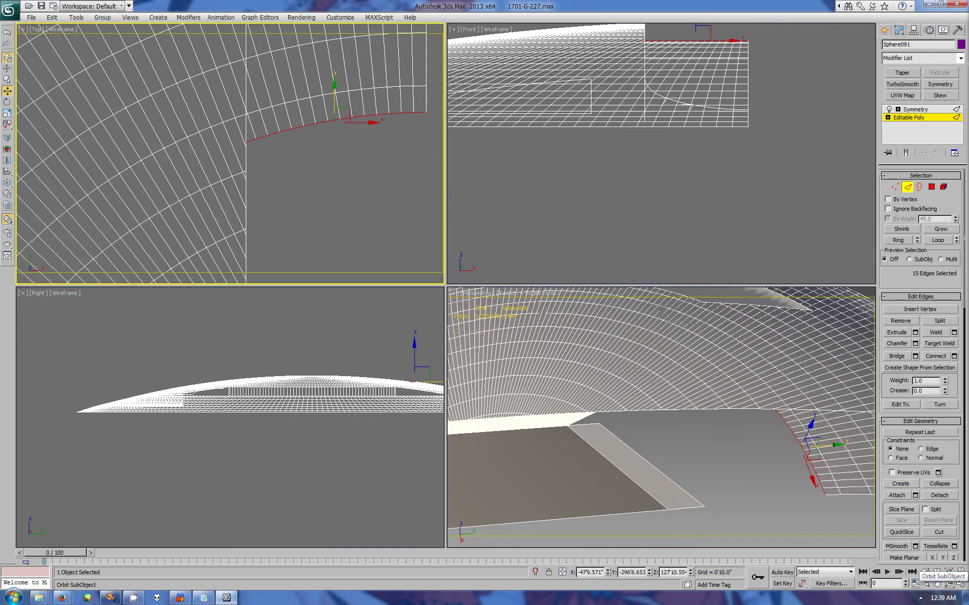
{"action": "key", "text": "alt+w"}
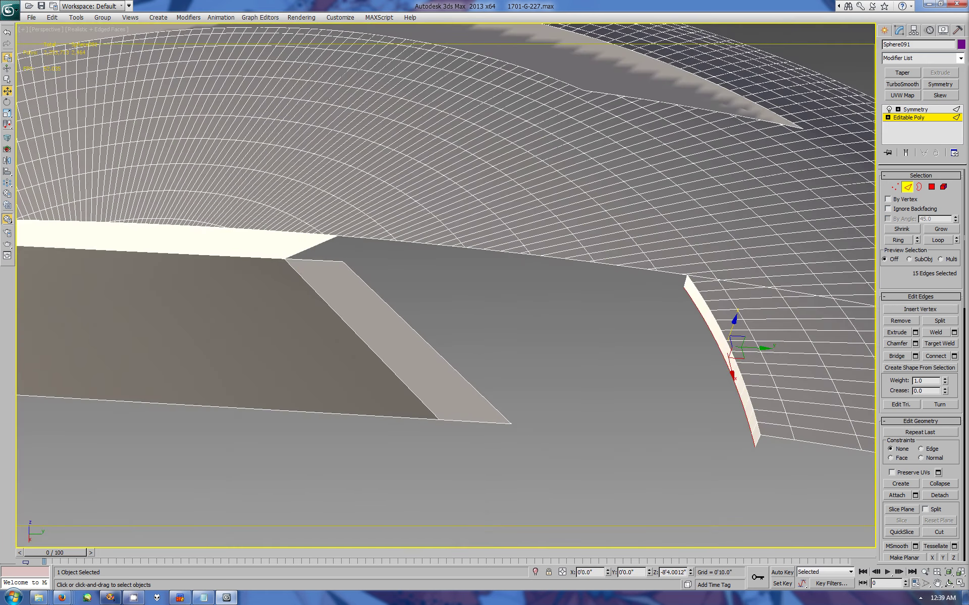
{"action": "key", "text": "alt+w"}
{"action": "left_click", "coordinate": [651, 445], "text": "ctrl"}
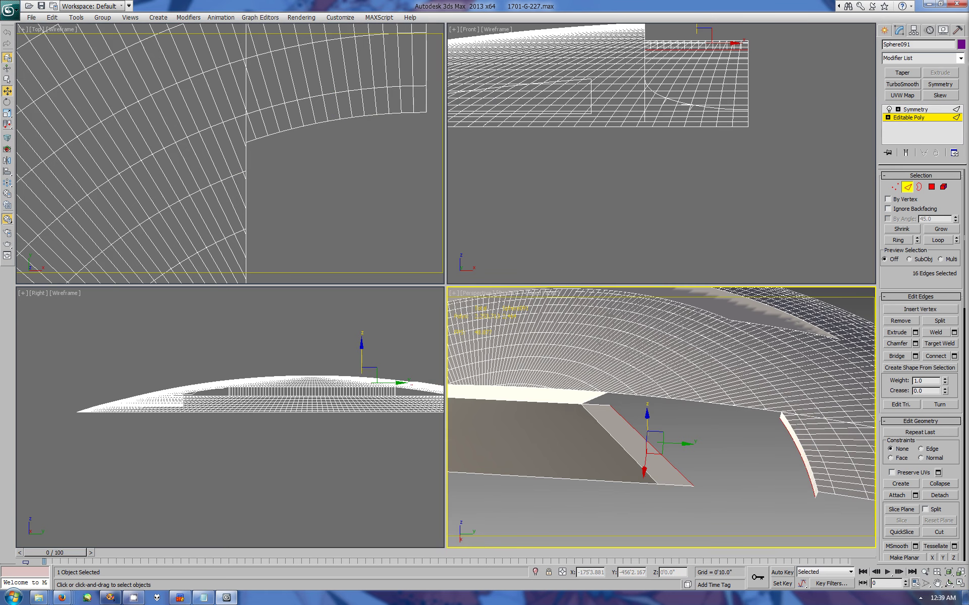
{"action": "left_click", "coordinate": [651, 445]}
{"action": "key", "text": "ctrl+z"}
{"action": "key", "text": "ctrl+z"}
Step: Extrude the curved border down into a wall and remove its cross edges
{"action": "right_click", "coordinate": [655, 353]}
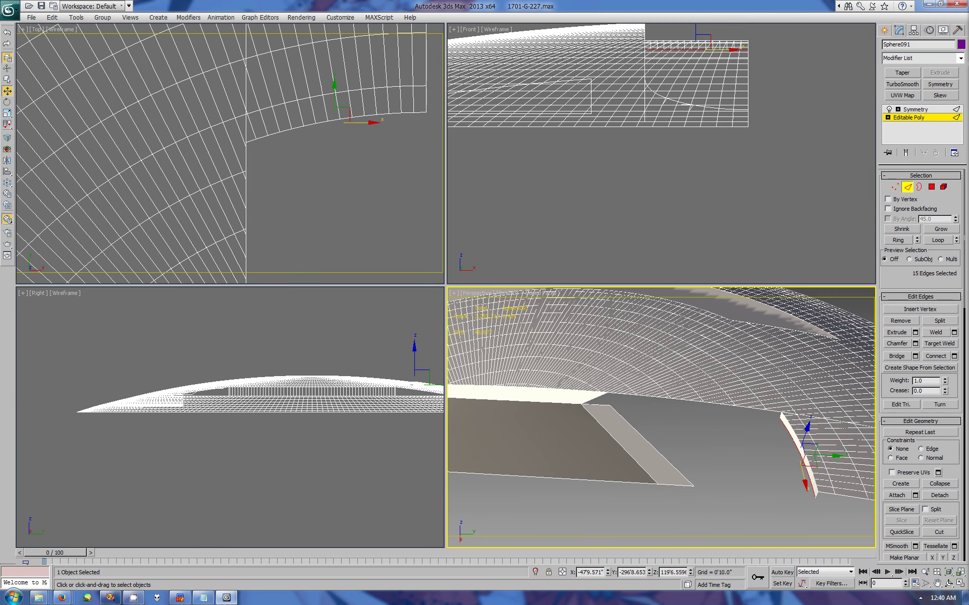
{"action": "left_click_drag", "start_coordinate": [762, 452], "coordinate": [693, 451], "text": "shift"}
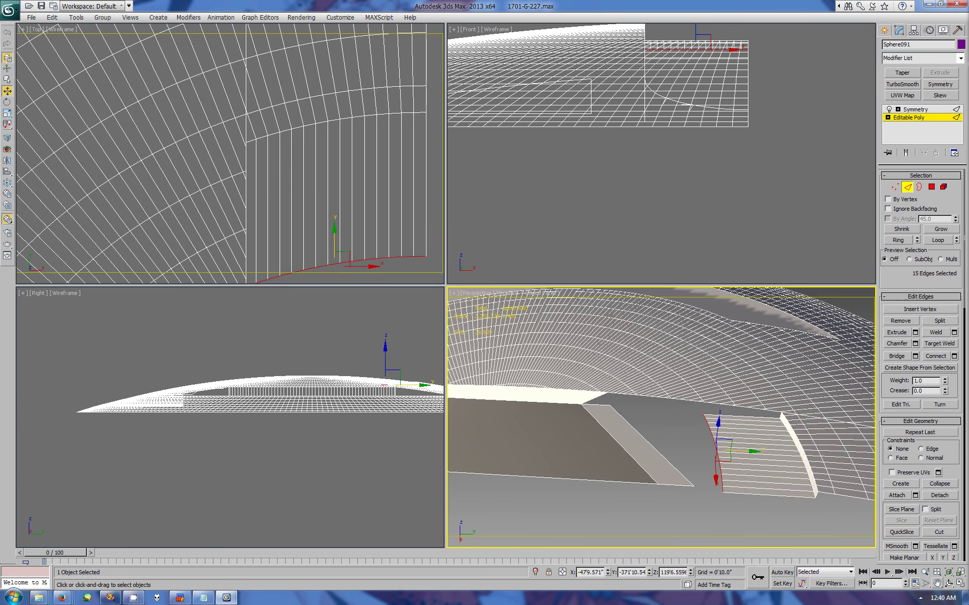
{"action": "middle_click_drag", "start_coordinate": [656, 403], "coordinate": [625, 393], "text": "alt"}
{"action": "left_click", "coordinate": [707, 469]}
{"action": "left_click", "coordinate": [898, 240]}
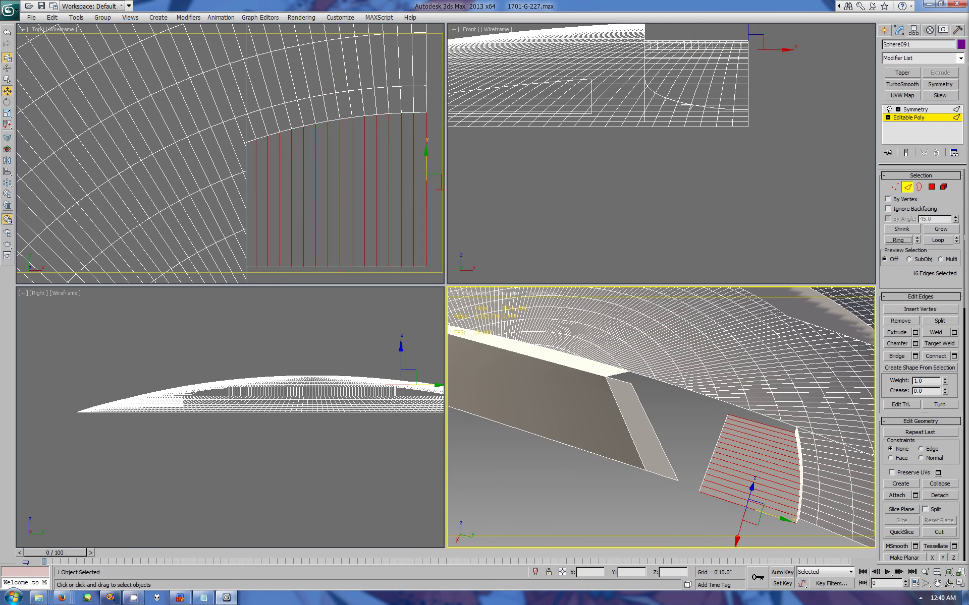
{"action": "key", "text": "ctrl+BackSpace"}
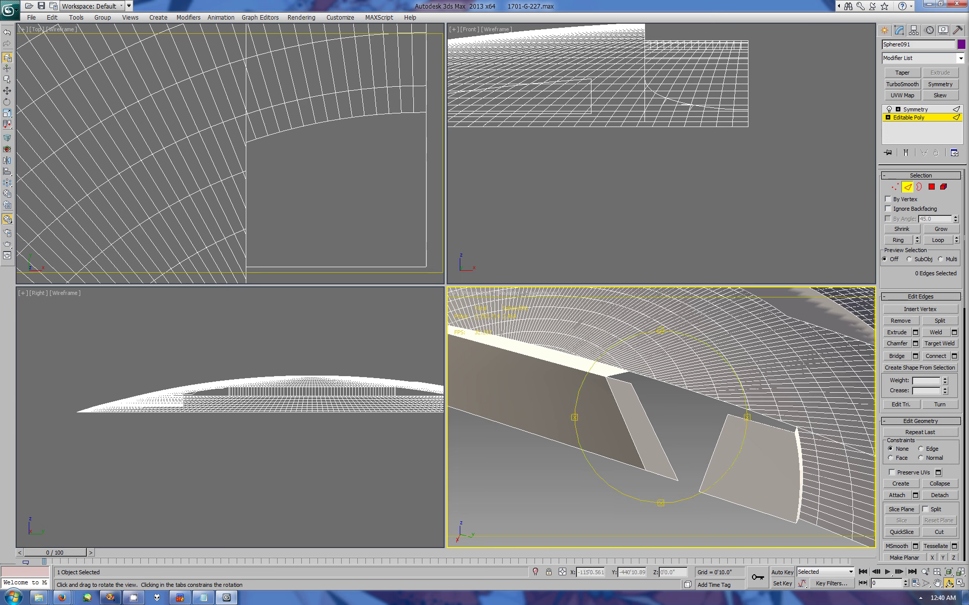
Step: Bridge the angled deck wedge edge to the facing wall edge
{"action": "middle_click_drag", "start_coordinate": [611, 419], "coordinate": [601, 394], "text": "alt"}
{"action": "left_click", "coordinate": [625, 359]}
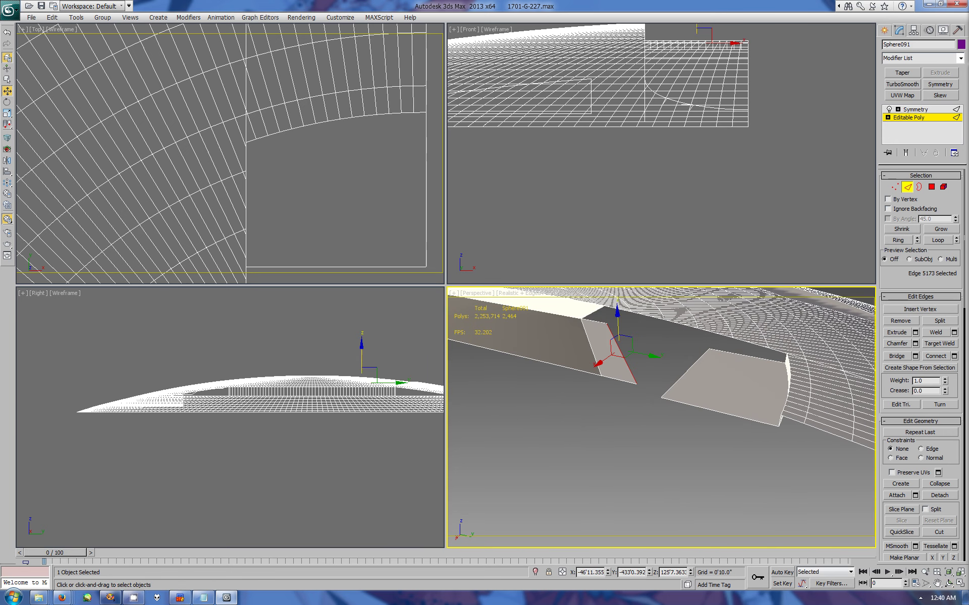
{"action": "left_click_drag", "start_coordinate": [617, 328], "coordinate": [617, 337]}
{"action": "middle_click_drag", "start_coordinate": [656, 151], "coordinate": [625, 207]}
{"action": "scroll", "coordinate": [638, 107], "scroll_direction": "up", "scroll_amount": 5}
{"action": "scroll", "coordinate": [638, 107], "scroll_direction": "up", "scroll_amount": 5}
{"action": "scroll", "coordinate": [638, 107], "scroll_direction": "up", "scroll_amount": 3}
{"action": "key", "text": "w"}
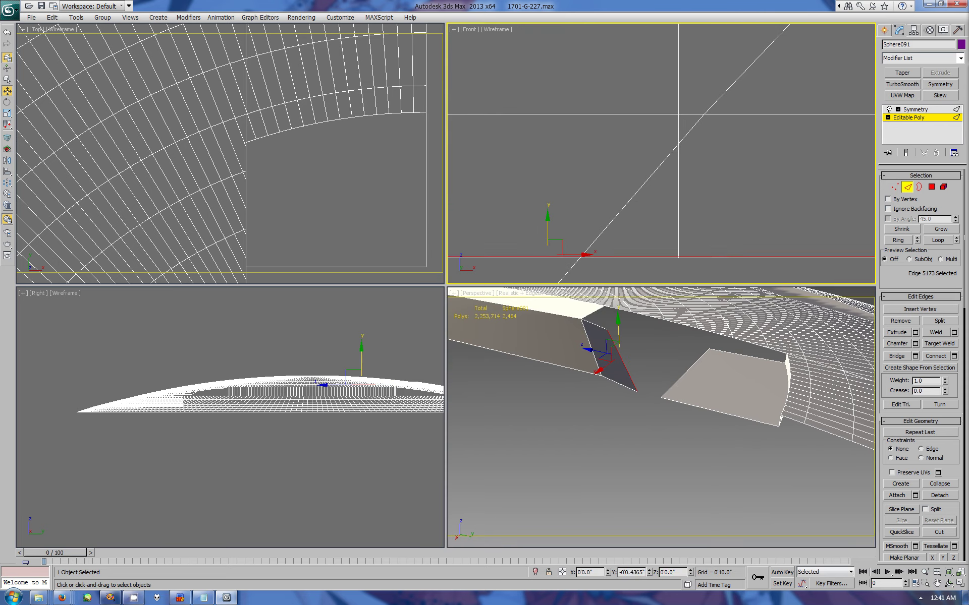
{"action": "left_click", "coordinate": [685, 372], "text": "ctrl"}
{"action": "left_click", "coordinate": [897, 356]}
Step: Cap the open top border of the wall with a face
{"action": "key", "text": "4"}
{"action": "key", "text": "3"}
{"action": "left_click", "coordinate": [696, 345]}
{"action": "left_click", "coordinate": [939, 320]}
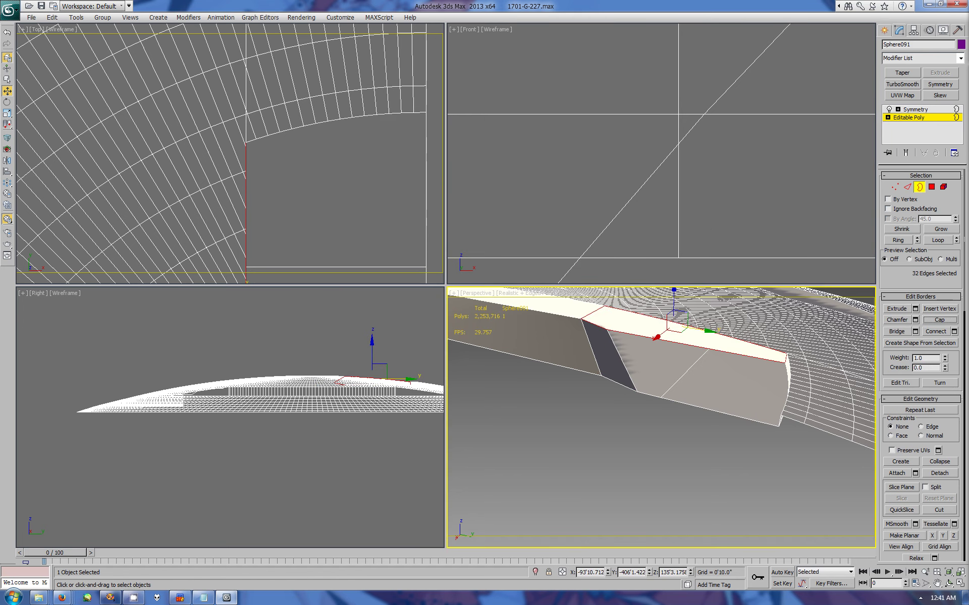
{"action": "key", "text": "4"}
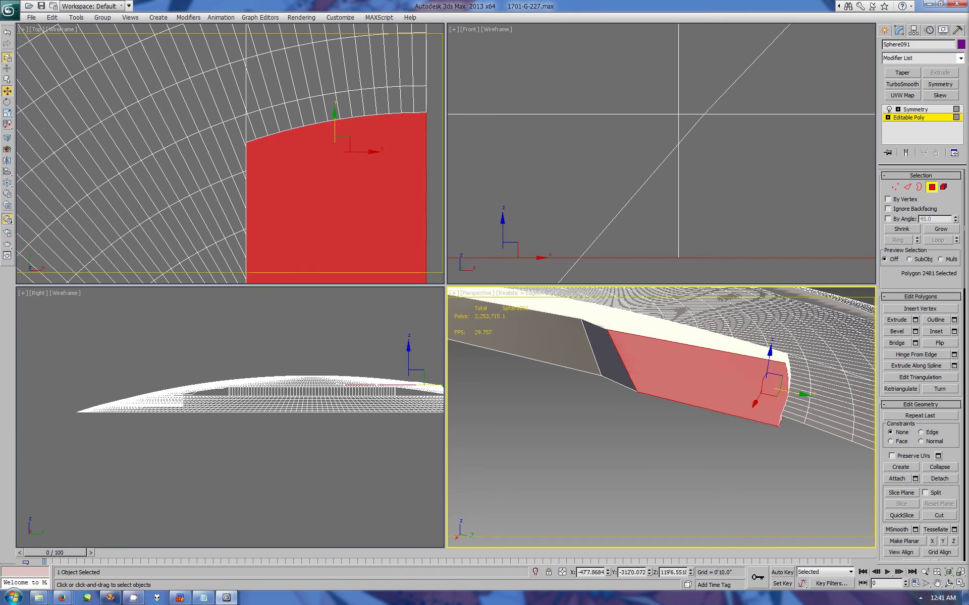
{"action": "key", "text": "Delete"}
{"action": "key", "text": "ctrl+z"}
{"action": "key", "text": "ctrl+y"}
{"action": "key", "text": "ctrl+z"}
Step: Select the new end, middle and narrow end faces of the wall
{"action": "left_click", "coordinate": [949, 584]}
{"action": "left_click_drag", "start_coordinate": [661, 383], "coordinate": [620, 414]}
{"action": "key", "text": "w"}
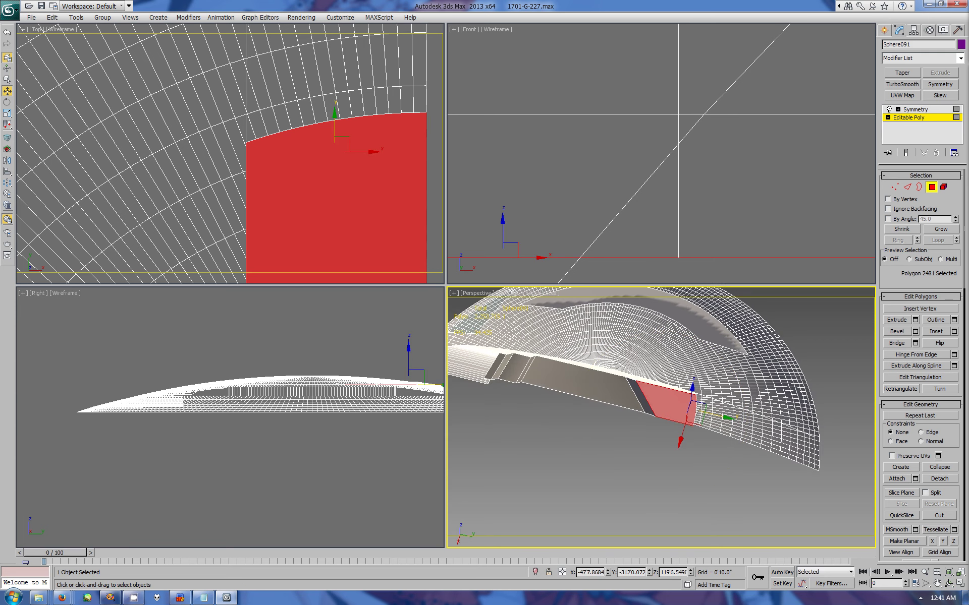
{"action": "left_click", "coordinate": [524, 369]}
{"action": "scroll", "coordinate": [921, 404], "scroll_direction": "down", "scroll_amount": 5}
{"action": "left_click", "coordinate": [585, 381]}
{"action": "left_click", "coordinate": [501, 367]}
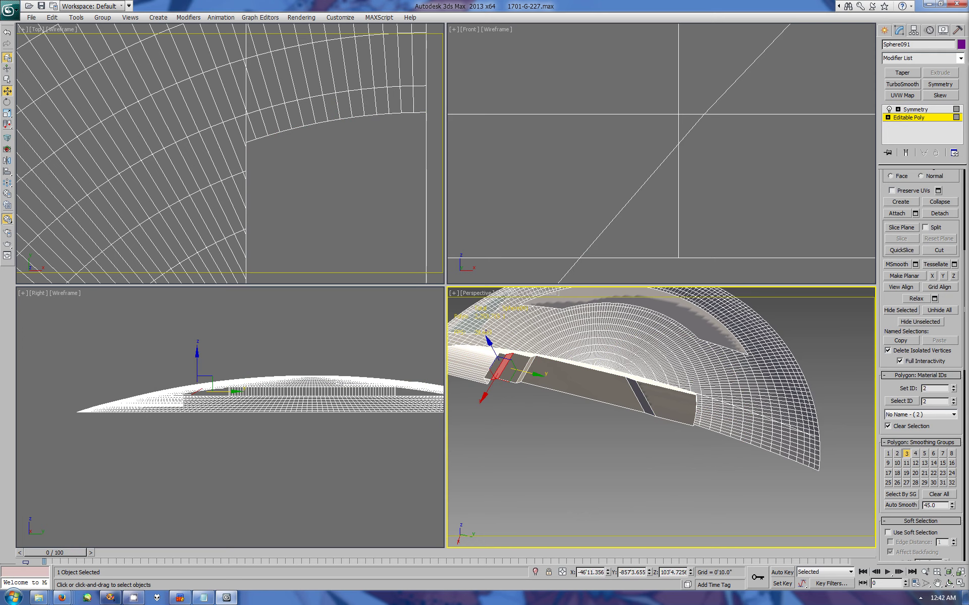
Step: Unhide all other ship parts and view the wall among them
{"action": "left_click", "coordinate": [942, 30]}
{"action": "left_click", "coordinate": [920, 327]}
{"action": "left_click", "coordinate": [949, 584]}
{"action": "mouse_move", "coordinate": [656, 413]}
{"action": "left_mouse_down"}
{"action": "mouse_move", "coordinate": [681, 384]}
{"action": "mouse_move", "coordinate": [631, 404]}
{"action": "left_mouse_up"}
{"action": "left_click", "coordinate": [898, 30]}
{"action": "key", "text": "w"}
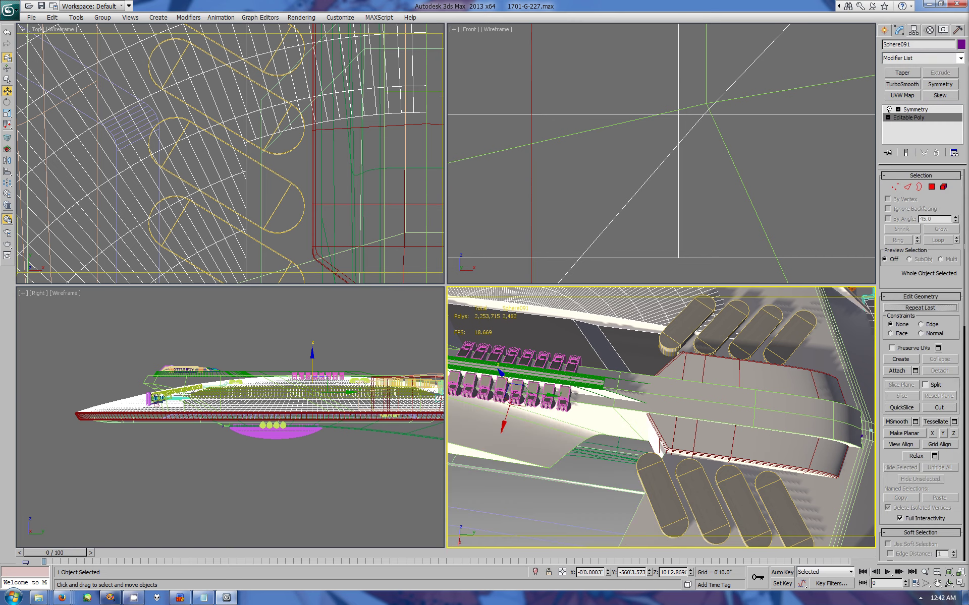
{"action": "left_click", "coordinate": [909, 117]}
{"action": "left_click", "coordinate": [628, 348]}
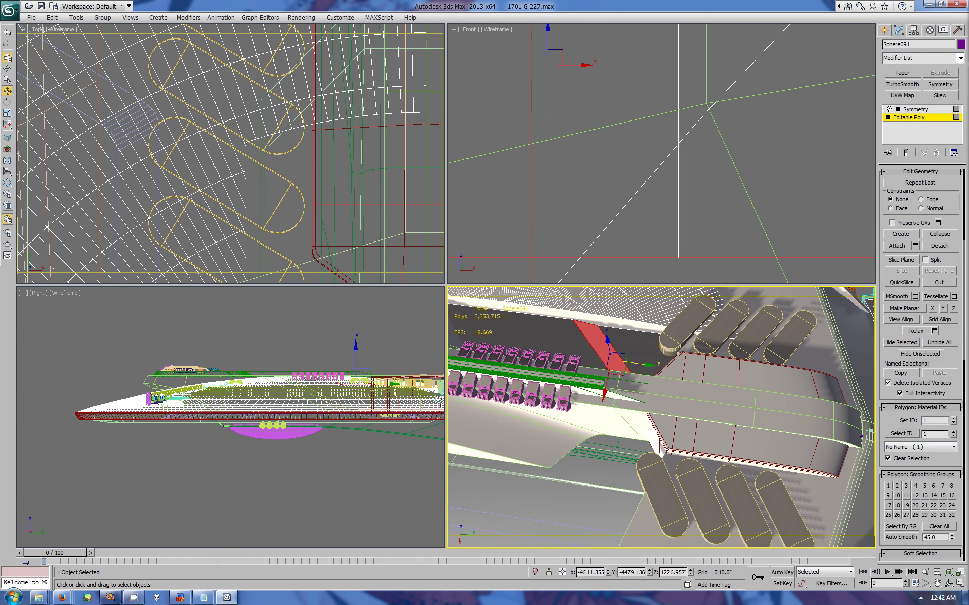
{"action": "left_click", "coordinate": [596, 341]}
{"action": "mouse_move", "coordinate": [661, 418]}
{"action": "middle_mouse_down", "text": "alt"}
{"action": "mouse_move", "coordinate": [631, 404]}
{"action": "mouse_move", "coordinate": [636, 454]}
{"action": "mouse_move", "coordinate": [663, 423]}
{"action": "middle_mouse_up", "text": "alt"}
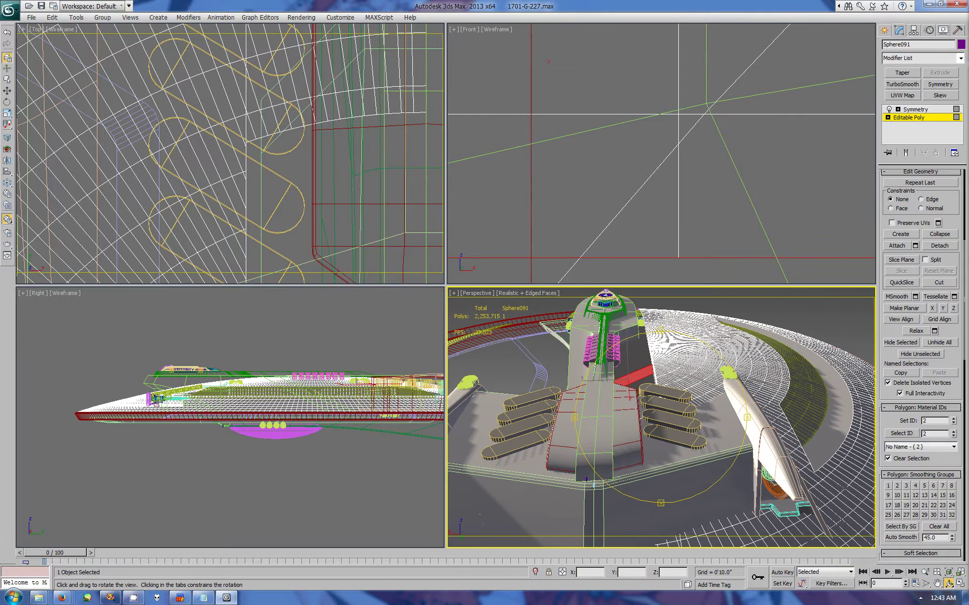
{"action": "key", "text": "w"}
{"action": "scroll", "coordinate": [665, 424], "scroll_direction": "up", "scroll_amount": 3}
{"action": "scroll", "coordinate": [664, 424], "scroll_direction": "up", "scroll_amount": 3}
{"action": "key", "text": "alt+w"}
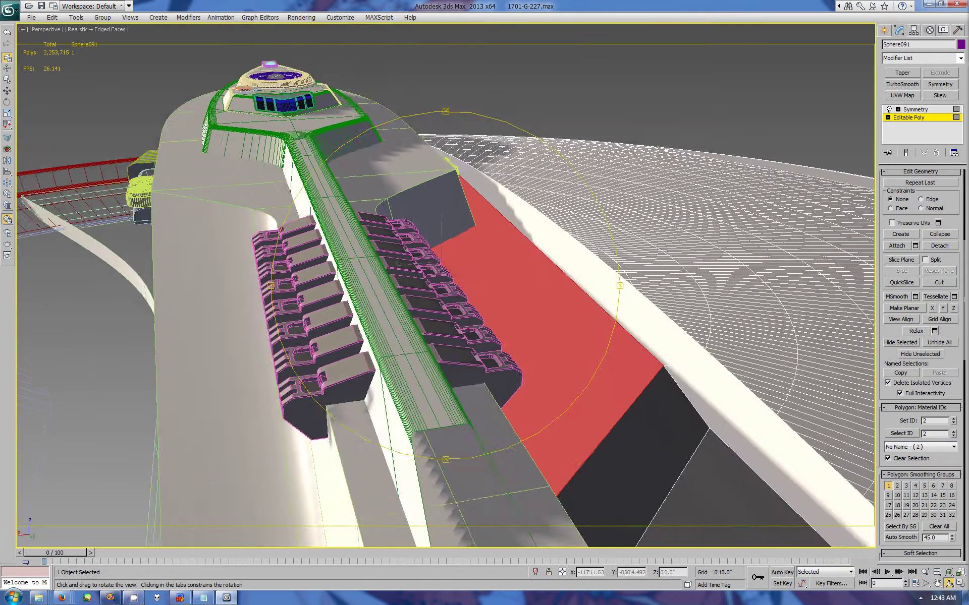
{"action": "middle_click_drag", "start_coordinate": [444, 282], "coordinate": [454, 303], "text": "alt"}
{"action": "left_click", "coordinate": [884, 30]}
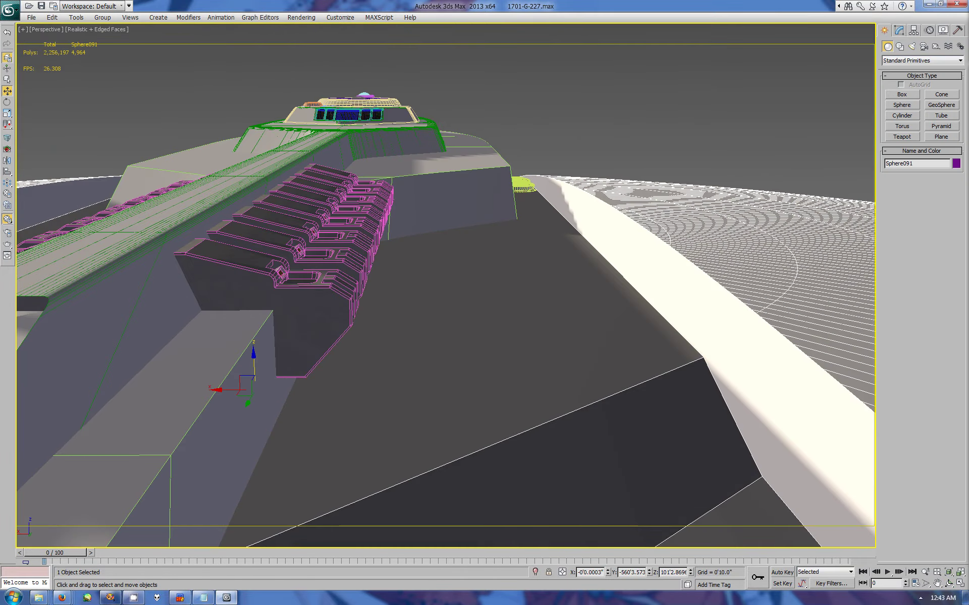
Step: Orbit and zoom around the ship to inspect its spine, bridge piece and top deck
{"action": "left_click", "coordinate": [655, 252]}
{"action": "mouse_move", "coordinate": [444, 283]}
{"action": "middle_mouse_down", "text": "alt"}
{"action": "mouse_move", "coordinate": [464, 323]}
{"action": "mouse_move", "coordinate": [454, 313]}
{"action": "middle_mouse_up", "text": "alt"}
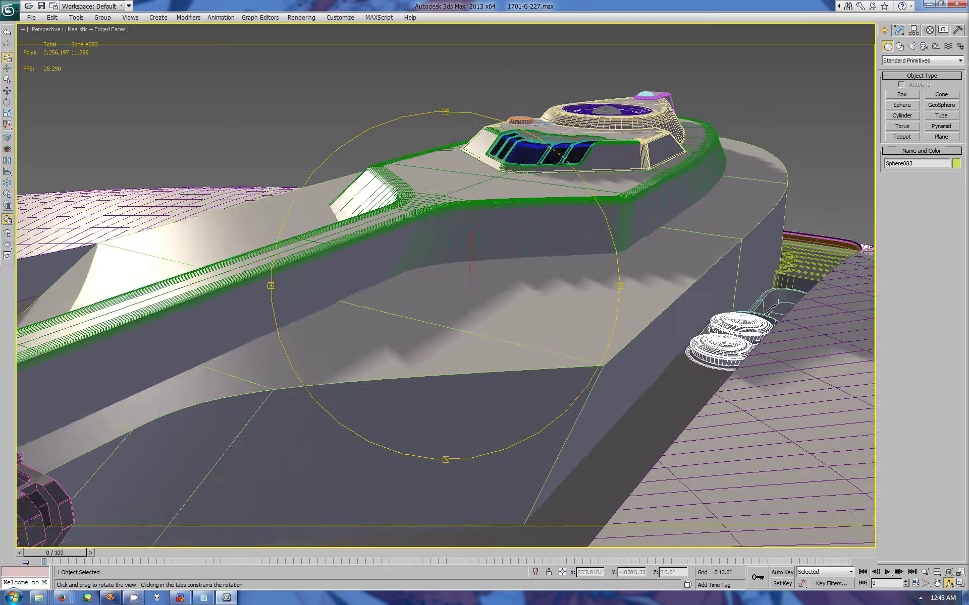
{"action": "key", "text": "w"}
{"action": "middle_click_drag", "start_coordinate": [454, 283], "coordinate": [484, 333], "text": "alt"}
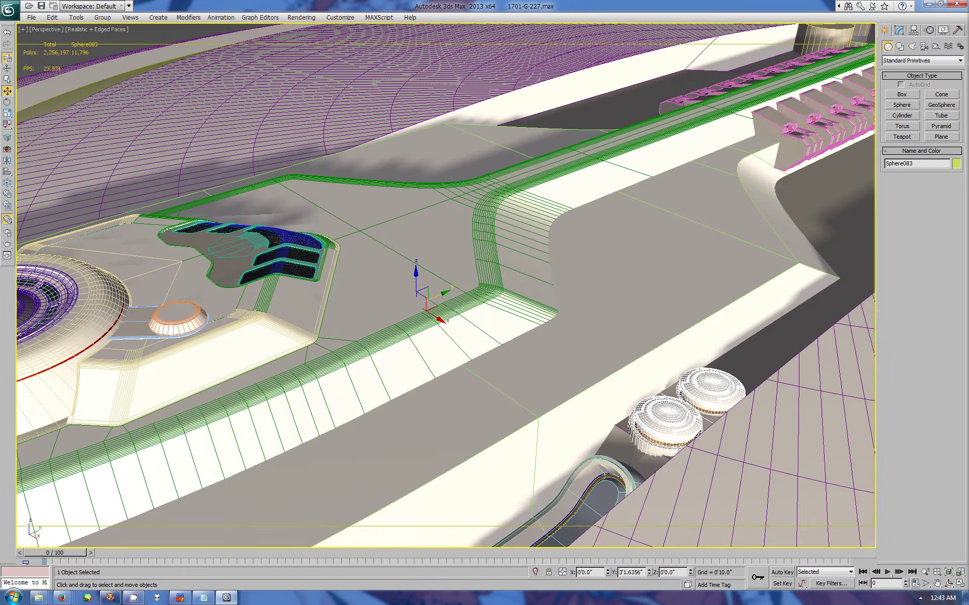
{"action": "scroll", "coordinate": [439, 292], "scroll_direction": "down", "scroll_amount": 5}
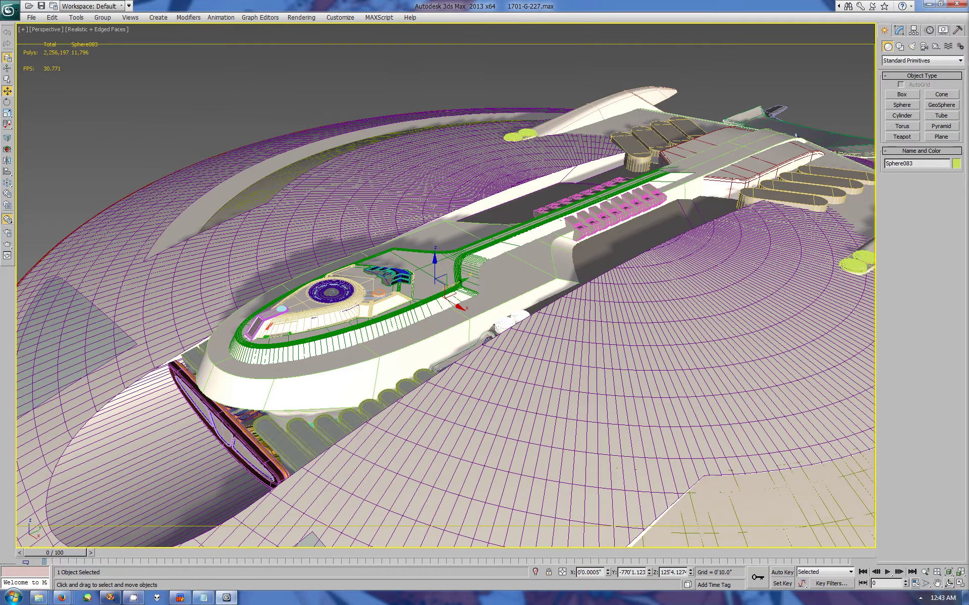
{"action": "left_click", "coordinate": [389, 275]}
{"action": "middle_click_drag", "start_coordinate": [389, 275], "coordinate": [439, 328], "text": "alt"}
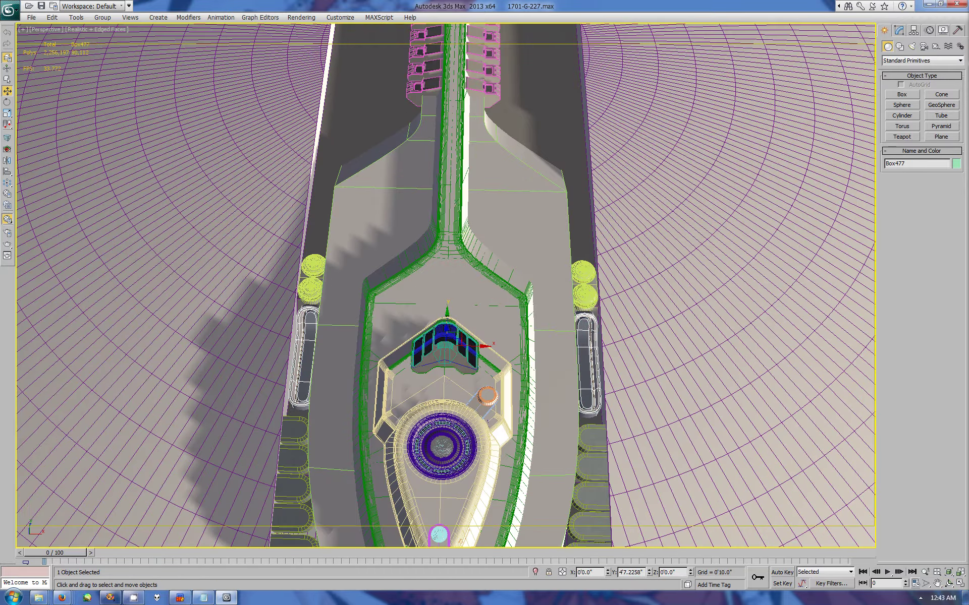
{"action": "key", "text": "alt+w"}
{"action": "key", "text": "alt+w"}
{"action": "key", "text": "ctrl+r"}
{"action": "left_click_drag", "start_coordinate": [444, 283], "coordinate": [494, 318]}
{"action": "left_click_drag", "start_coordinate": [428, 301], "coordinate": [447, 278]}
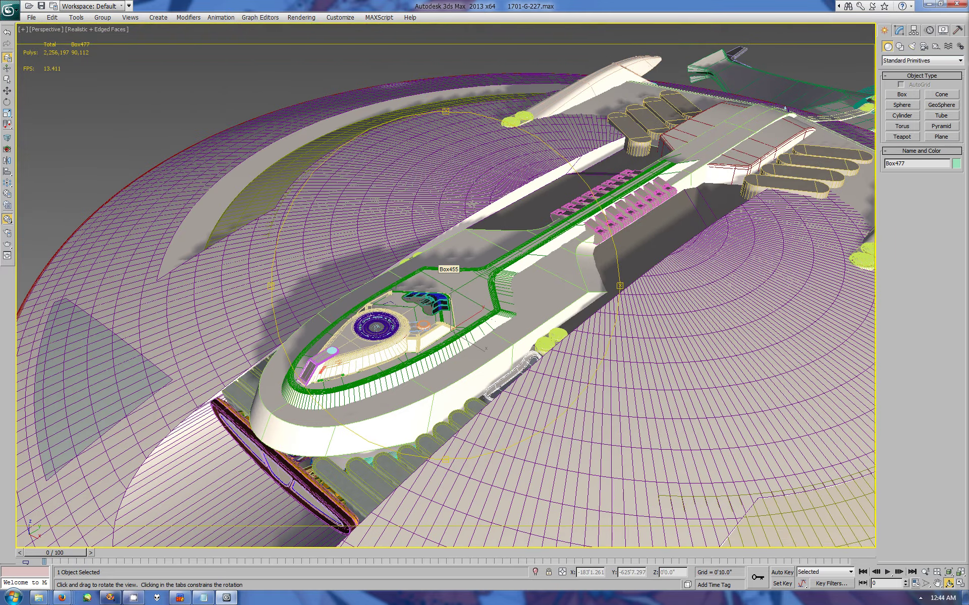
{"action": "left_click_drag", "start_coordinate": [500, 333], "coordinate": [511, 322]}
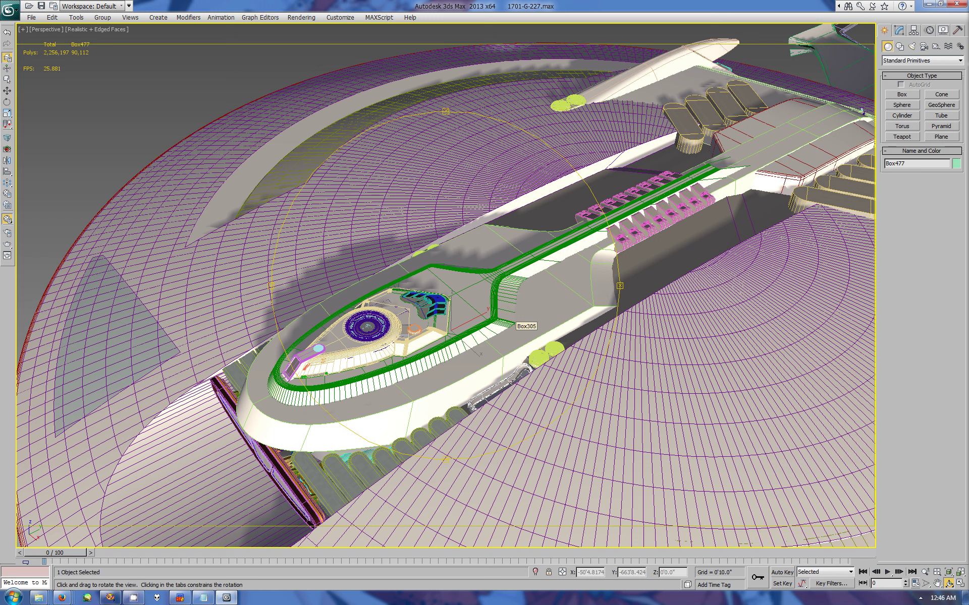
Step: Orbit to the rear deck, select the block Box570 and show it in the Modify panel
{"action": "mouse_move", "coordinate": [511, 319]}
{"action": "left_mouse_down"}
{"action": "mouse_move", "coordinate": [513, 353]}
{"action": "mouse_move", "coordinate": [763, 514]}
{"action": "mouse_move", "coordinate": [807, 287]}
{"action": "mouse_move", "coordinate": [528, 262]}
{"action": "left_mouse_up"}
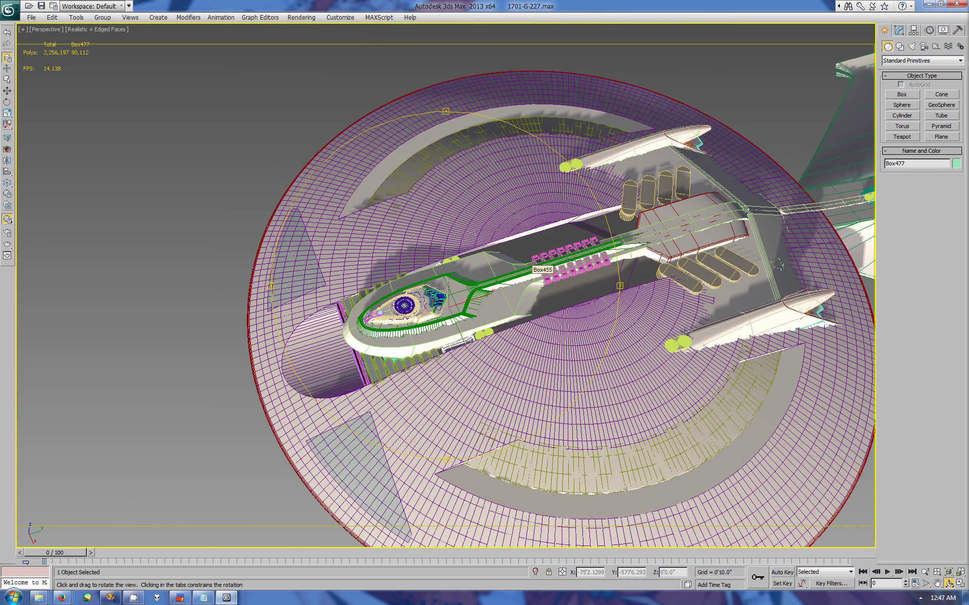
{"action": "left_click_drag", "start_coordinate": [529, 261], "coordinate": [623, 252]}
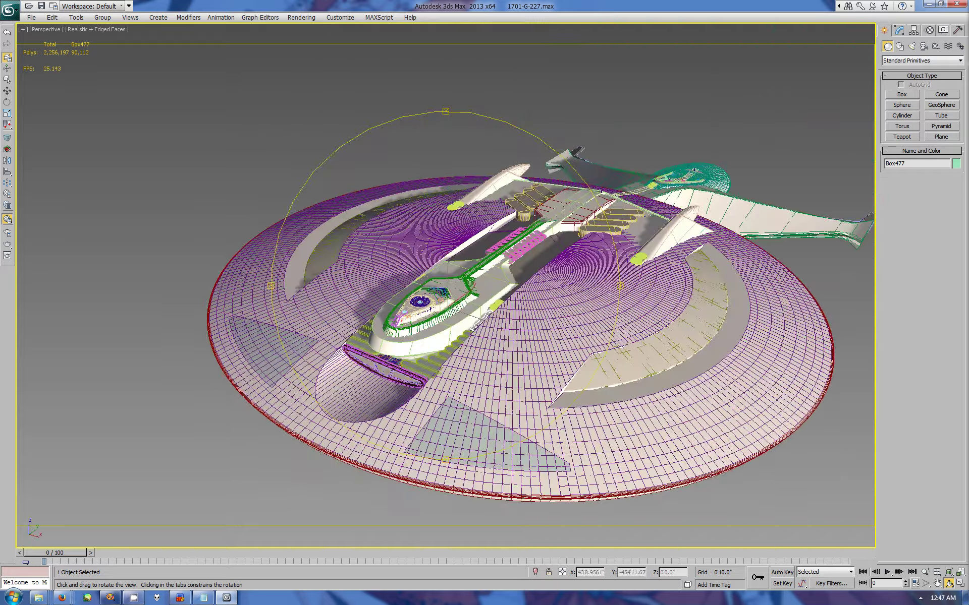
{"action": "left_click_drag", "start_coordinate": [624, 254], "coordinate": [585, 283]}
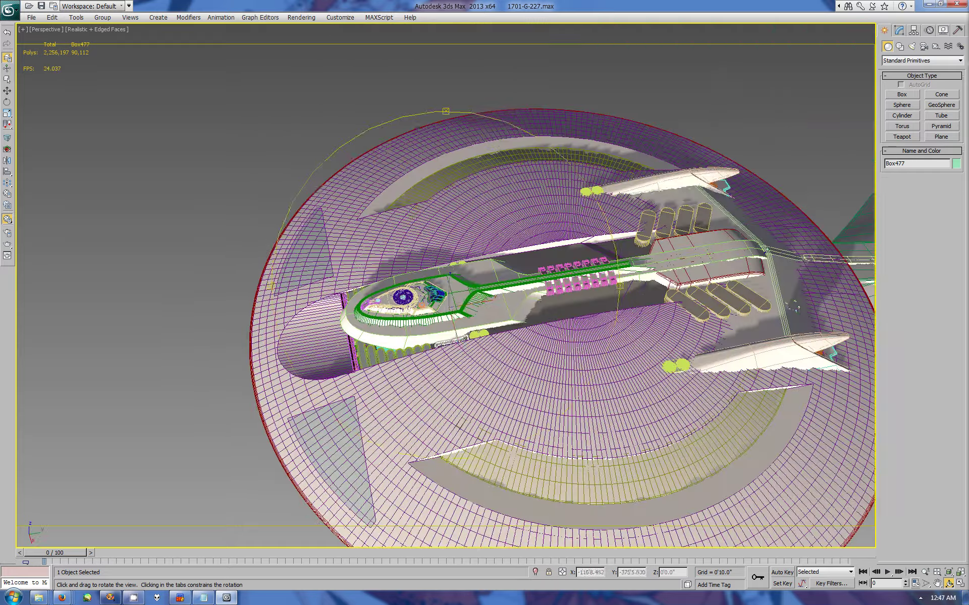
{"action": "scroll", "coordinate": [585, 283], "scroll_direction": "up", "scroll_amount": 5}
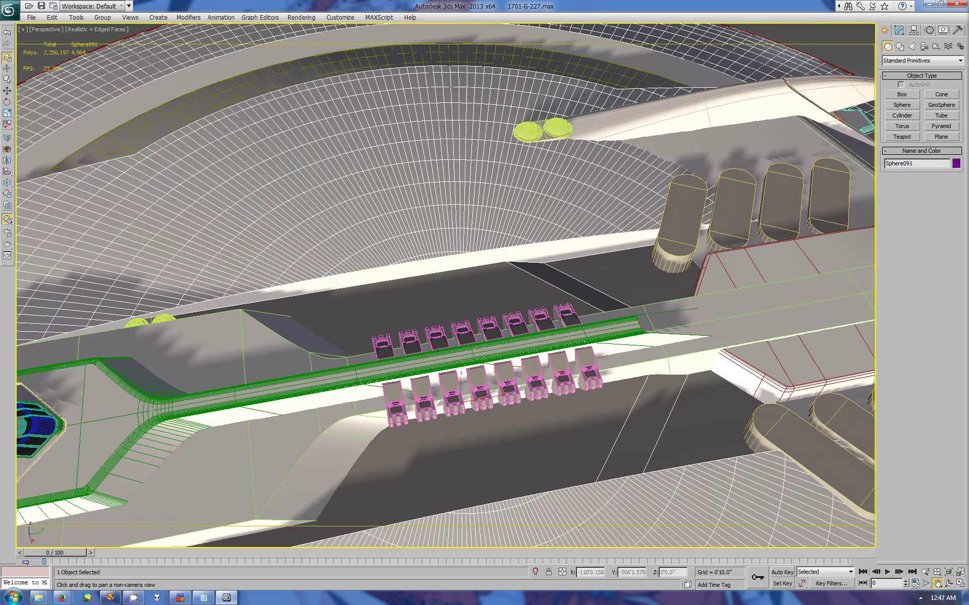
{"action": "left_click", "coordinate": [62, 597]}
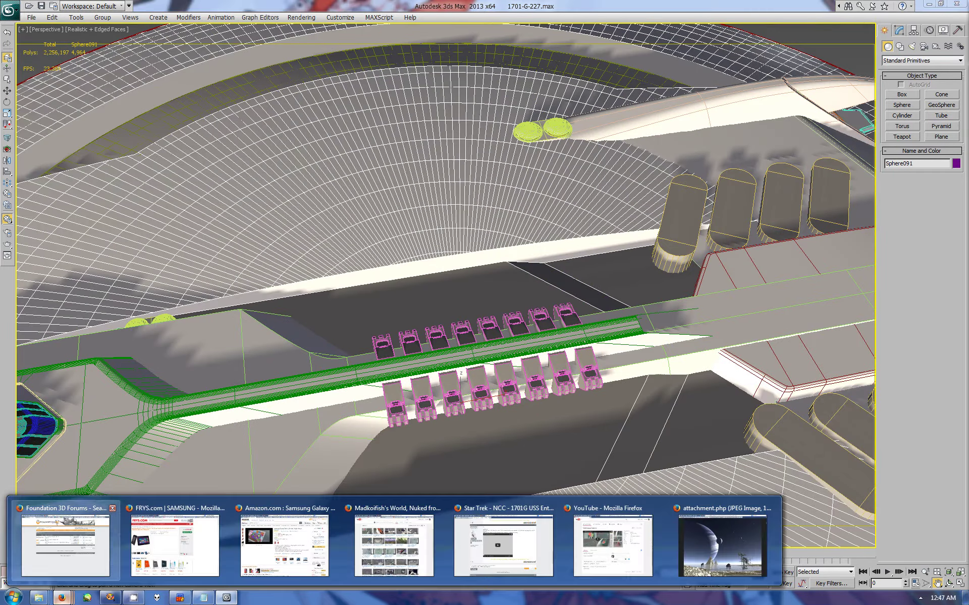
{"action": "mouse_move", "coordinate": [454, 354]}
{"action": "left_mouse_down"}
{"action": "mouse_move", "coordinate": [454, 252]}
{"action": "mouse_move", "coordinate": [262, 258]}
{"action": "left_mouse_up"}
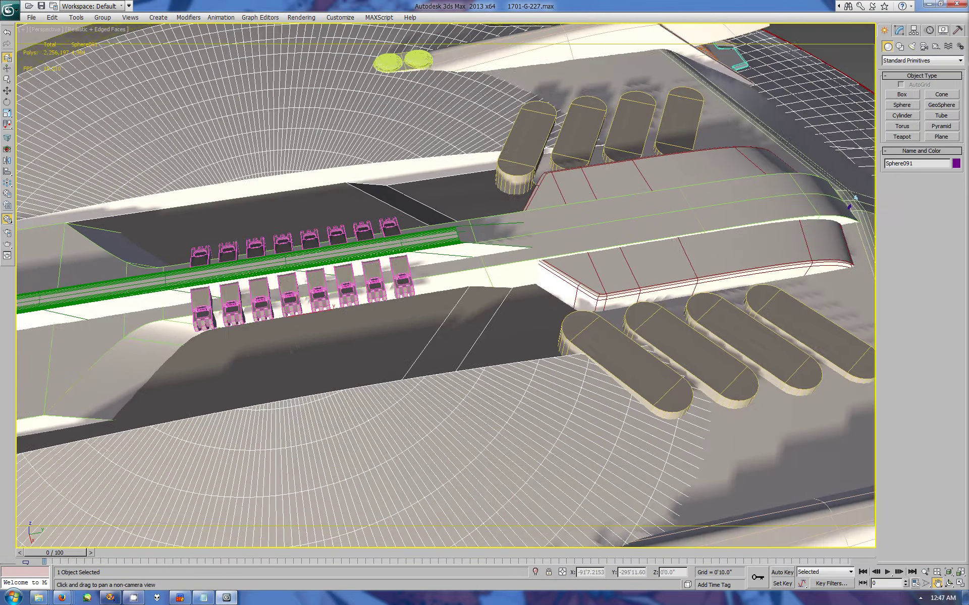
{"action": "key", "text": "w"}
{"action": "left_click", "coordinate": [703, 216]}
{"action": "left_click", "coordinate": [898, 31]}
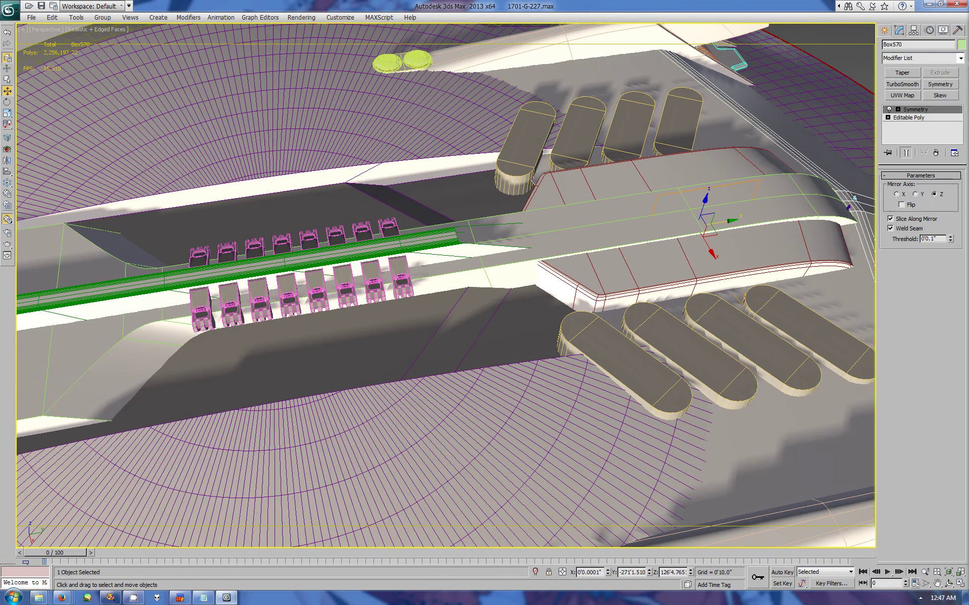
Step: Select Box570's two border edges and Shift-drag them out into a new angled strip
{"action": "key", "text": "2"}
{"action": "key", "text": "z"}
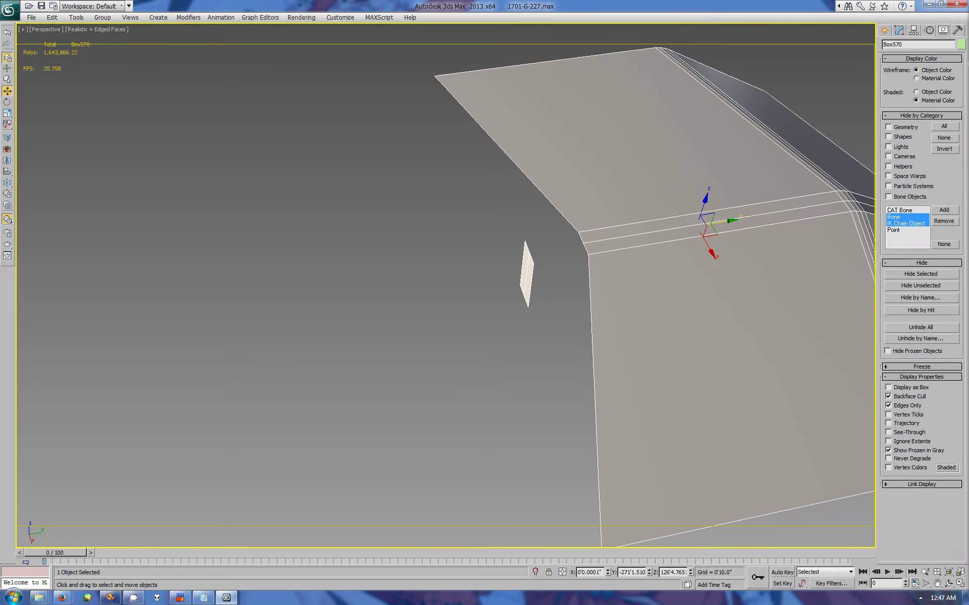
{"action": "key", "text": "4"}
{"action": "key", "text": "2"}
{"action": "left_click", "coordinate": [595, 383]}
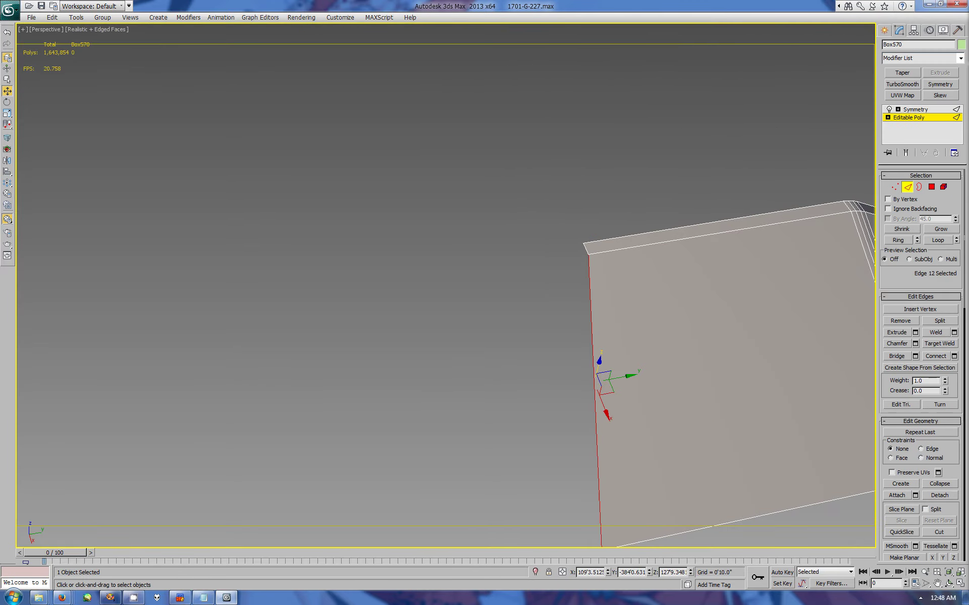
{"action": "middle_click_drag", "start_coordinate": [454, 302], "coordinate": [505, 312], "text": "alt"}
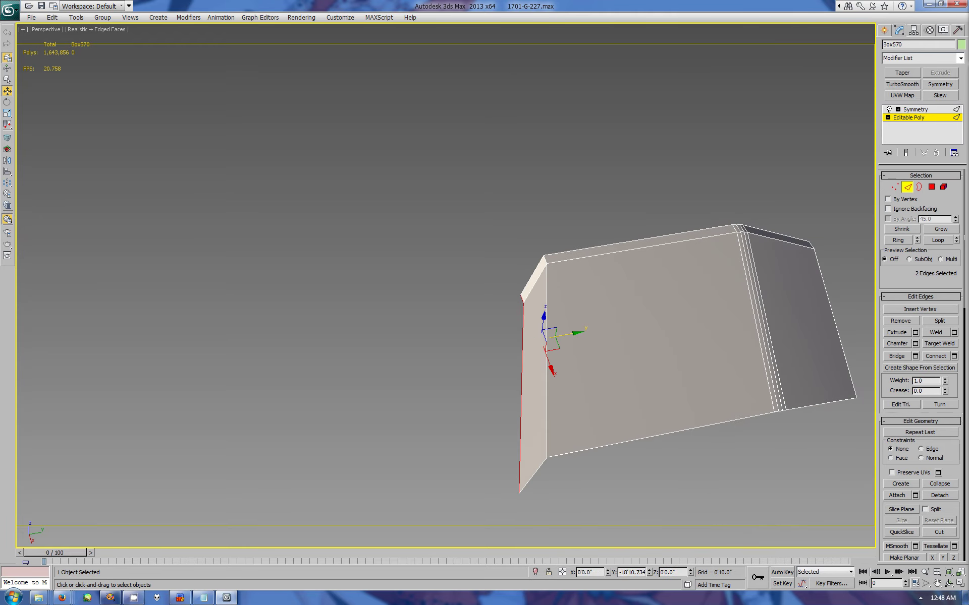
{"action": "left_click_drag", "start_coordinate": [555, 313], "coordinate": [530, 343], "text": "shift"}
Step: Orbit around the ship and isolate the rear deck block to check the new strip
{"action": "scroll", "coordinate": [635, 237], "scroll_direction": "down", "scroll_amount": 10}
{"action": "left_click", "coordinate": [948, 584]}
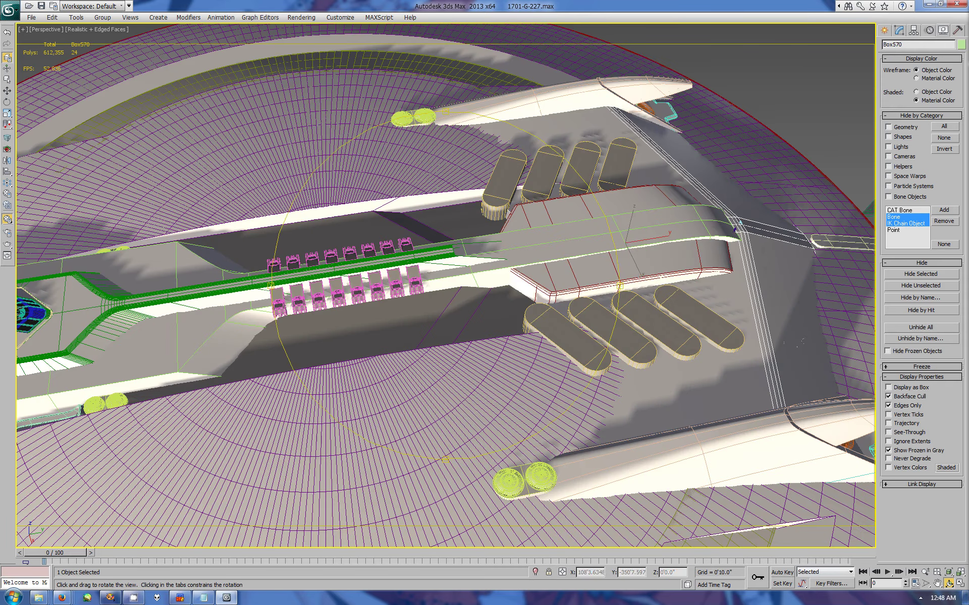
{"action": "left_click_drag", "start_coordinate": [504, 303], "coordinate": [555, 353]}
{"action": "left_click_drag", "start_coordinate": [504, 303], "coordinate": [354, 313]}
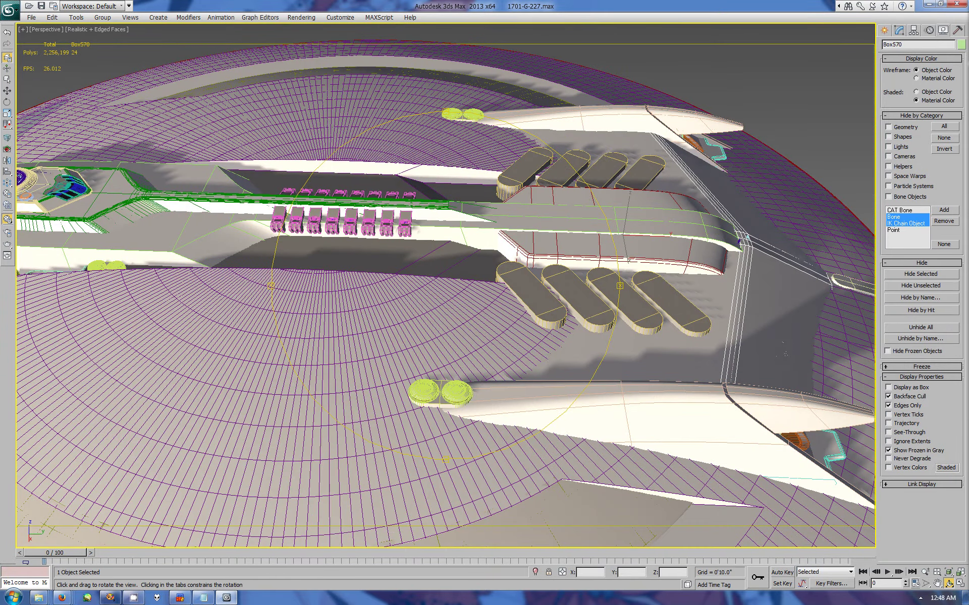
{"action": "key", "text": "alt+q"}
{"action": "key", "text": "w"}
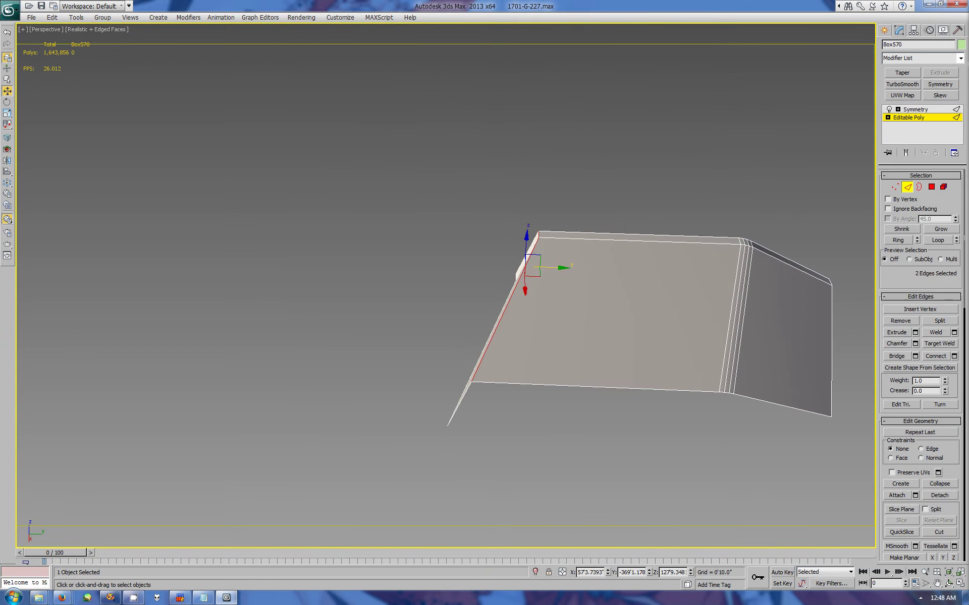
{"action": "key", "text": "alt+q"}
{"action": "key", "text": "2"}
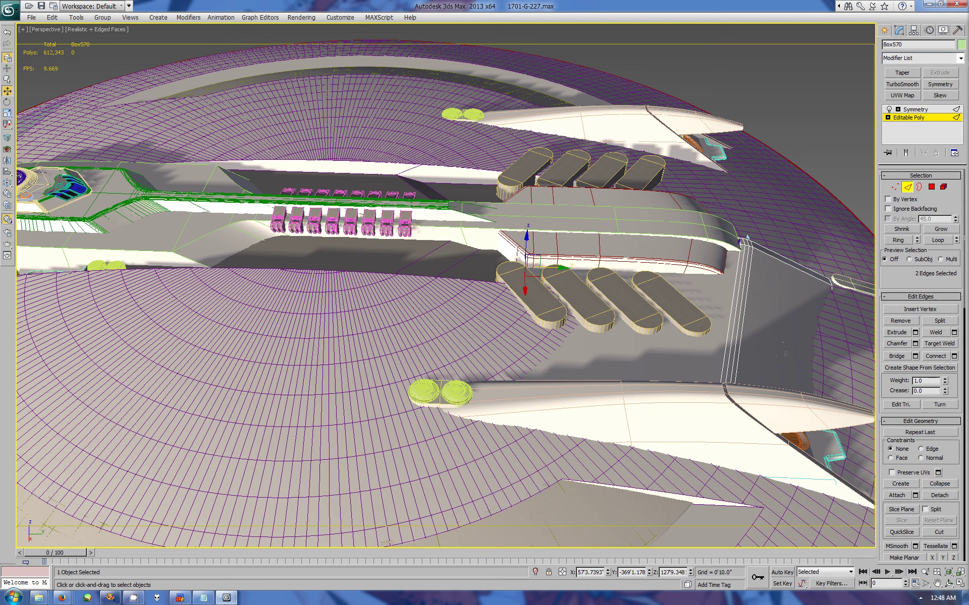
{"action": "key", "text": "z"}
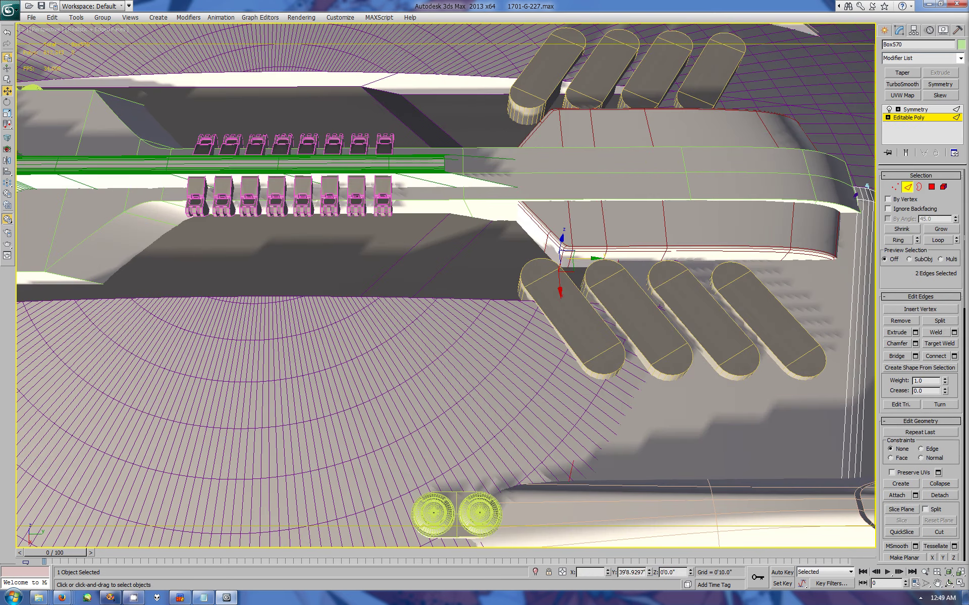
Step: Switch the block to Vertex mode and orbit around to the other side of the deck
{"action": "key", "text": "ctrl+r"}
{"action": "left_click_drag", "start_coordinate": [444, 353], "coordinate": [555, 272]}
{"action": "key", "text": "Escape"}
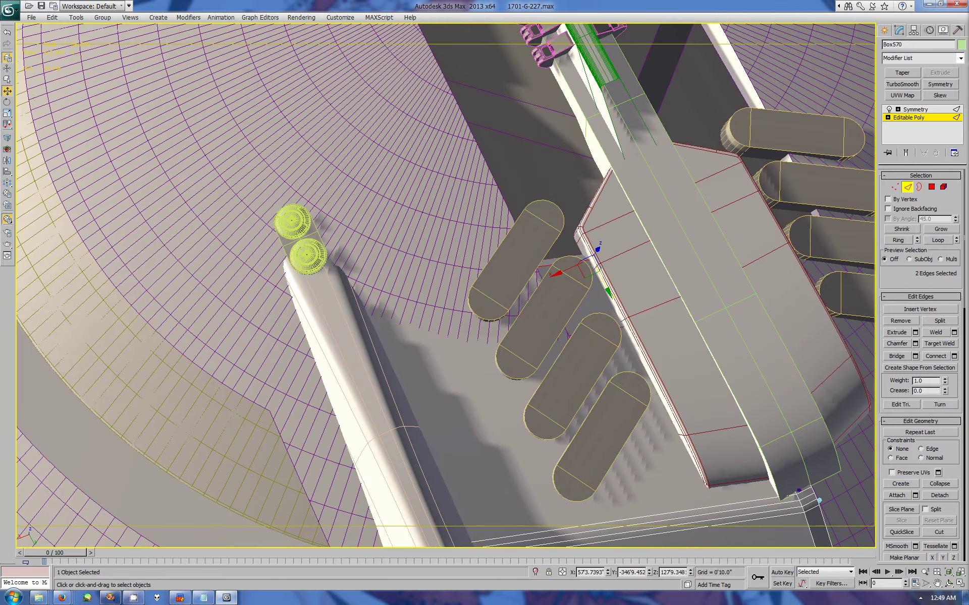
{"action": "scroll", "coordinate": [510, 308], "scroll_direction": "up", "scroll_amount": 3}
{"action": "scroll", "coordinate": [510, 308], "scroll_direction": "down", "scroll_amount": 3}
{"action": "key", "text": "alt+w"}
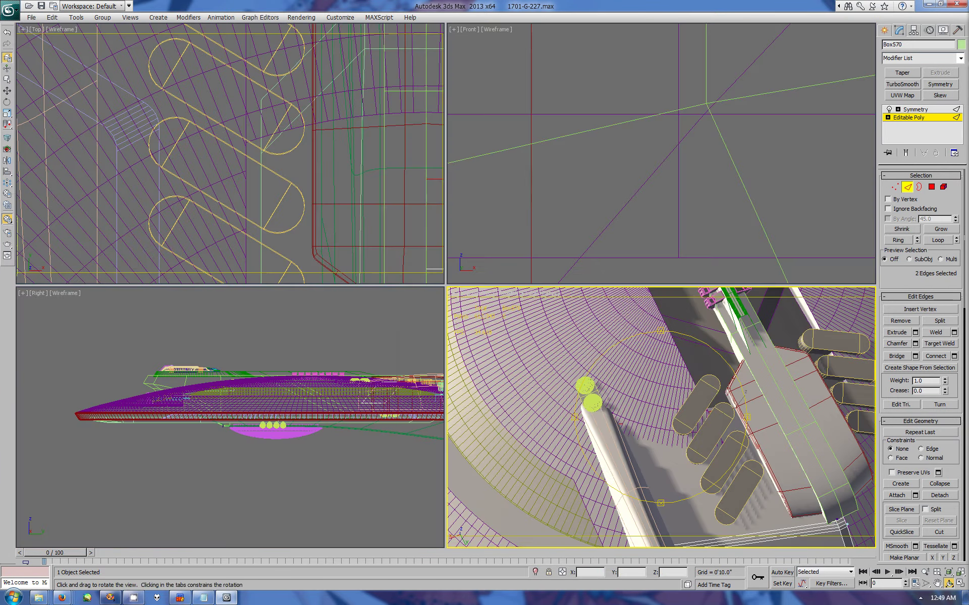
{"action": "key", "text": "1"}
{"action": "middle_click", "coordinate": [721, 391]}
{"action": "left_click", "coordinate": [949, 584]}
{"action": "key", "text": "alt+w"}
{"action": "left_click_drag", "start_coordinate": [353, 303], "coordinate": [655, 303]}
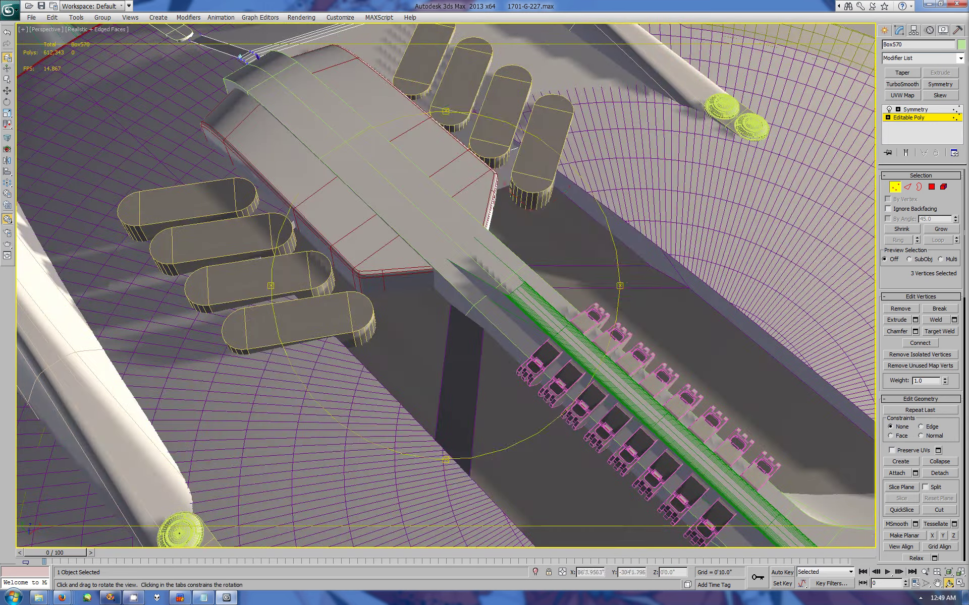
{"action": "key", "text": "w"}
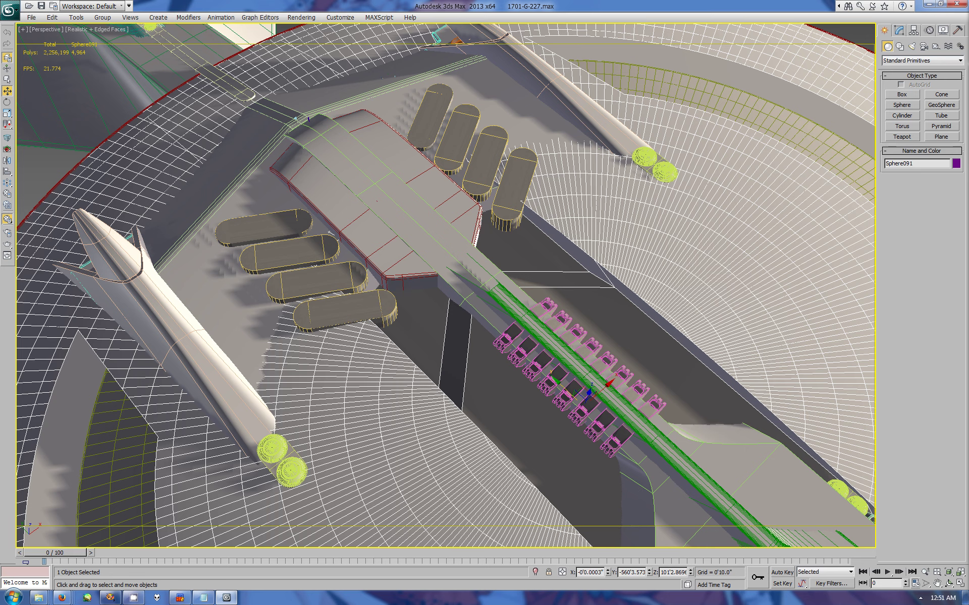
{"action": "left_click", "coordinate": [960, 584]}
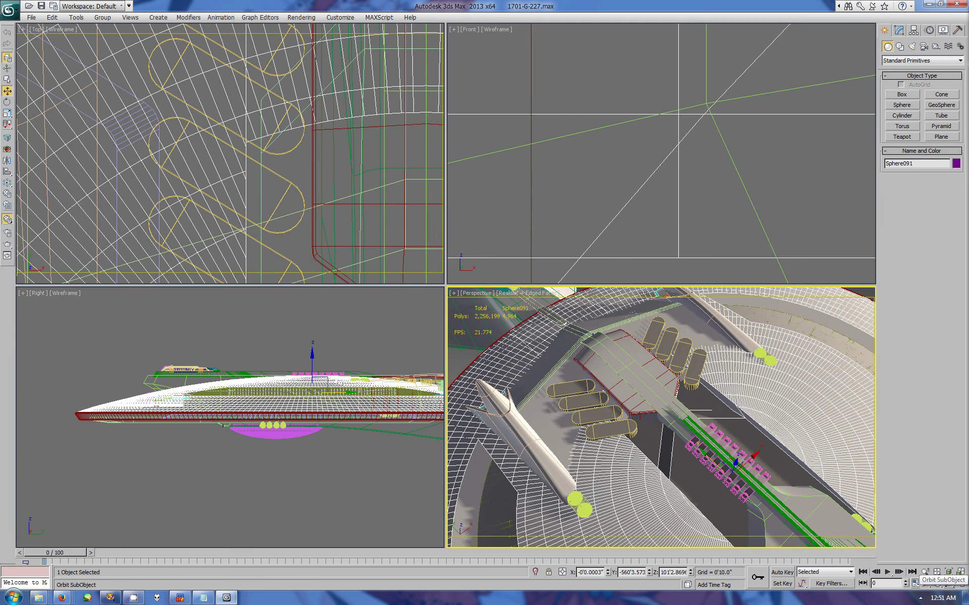
{"action": "left_click", "coordinate": [937, 584]}
{"action": "key", "text": "z"}
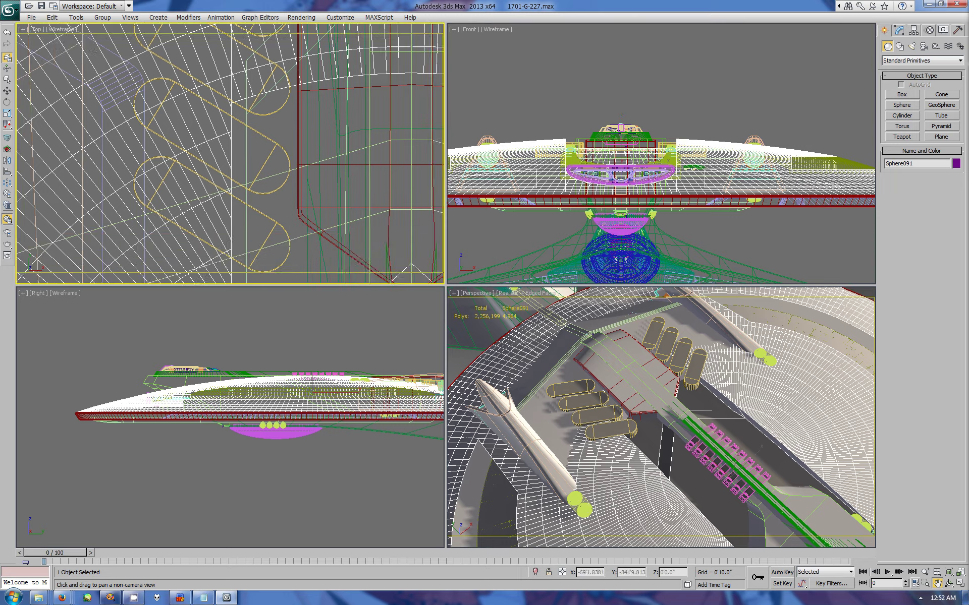
{"action": "key", "text": "z"}
{"action": "scroll", "coordinate": [661, 154], "scroll_direction": "up", "scroll_amount": 2}
{"action": "scroll", "coordinate": [661, 154], "scroll_direction": "up", "scroll_amount": 3}
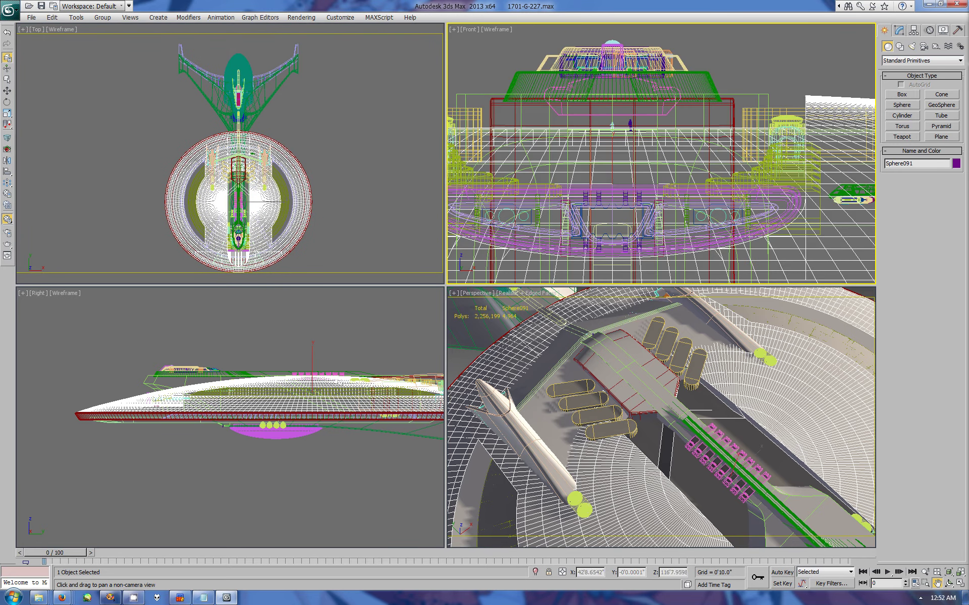
{"action": "scroll", "coordinate": [661, 154], "scroll_direction": "up", "scroll_amount": 3}
{"action": "left_click_drag", "start_coordinate": [656, 368], "coordinate": [639, 361]}
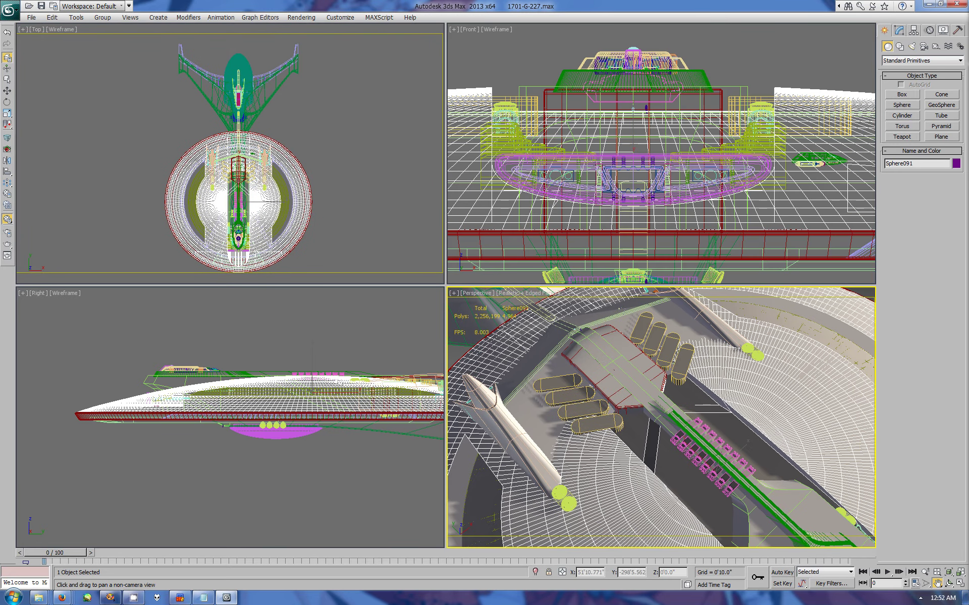
{"action": "key", "text": "w"}
{"action": "left_click", "coordinate": [678, 485]}
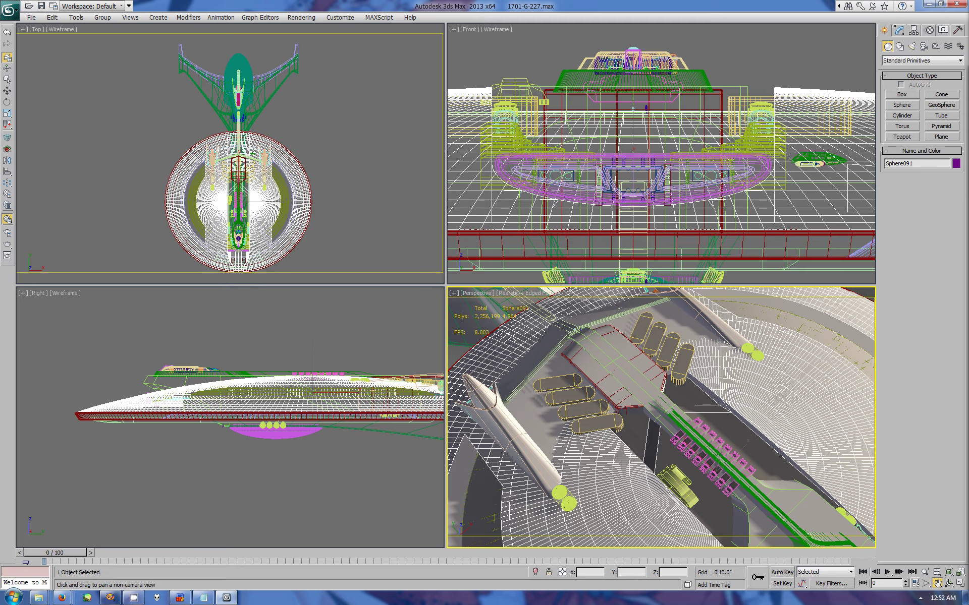
{"action": "left_click", "coordinate": [679, 485]}
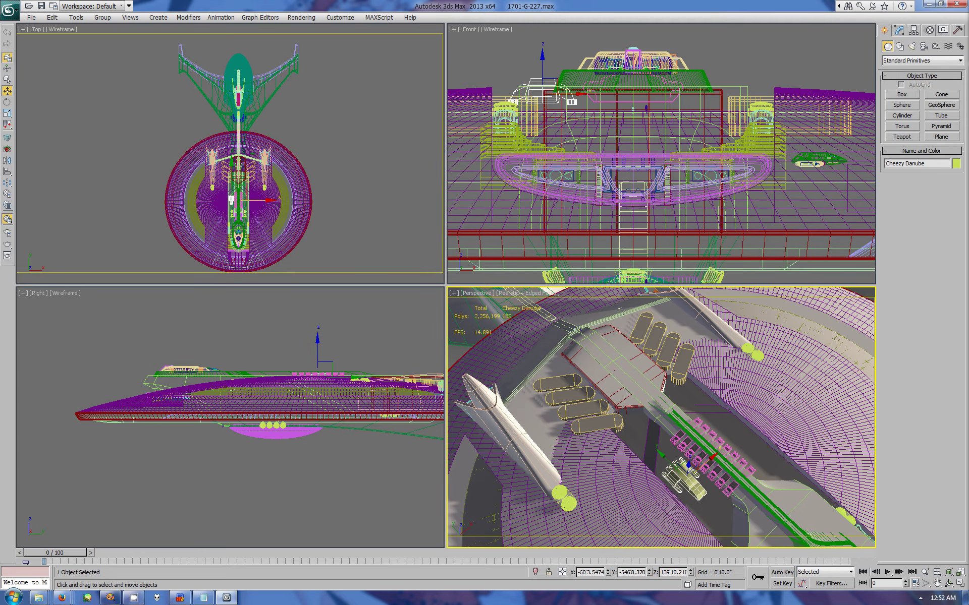
{"action": "left_click", "coordinate": [960, 584]}
{"action": "mouse_move", "coordinate": [445, 285]}
{"action": "left_mouse_down"}
{"action": "mouse_move", "coordinate": [446, 353]}
{"action": "mouse_move", "coordinate": [429, 323]}
{"action": "mouse_move", "coordinate": [371, 337]}
{"action": "left_mouse_up"}
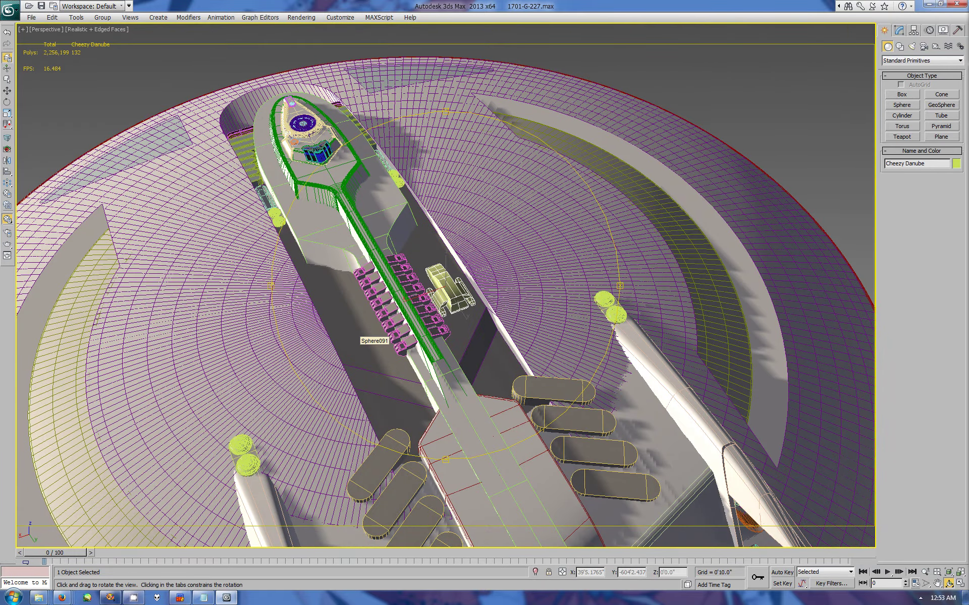
{"action": "scroll", "coordinate": [373, 338], "scroll_direction": "up", "scroll_amount": 5}
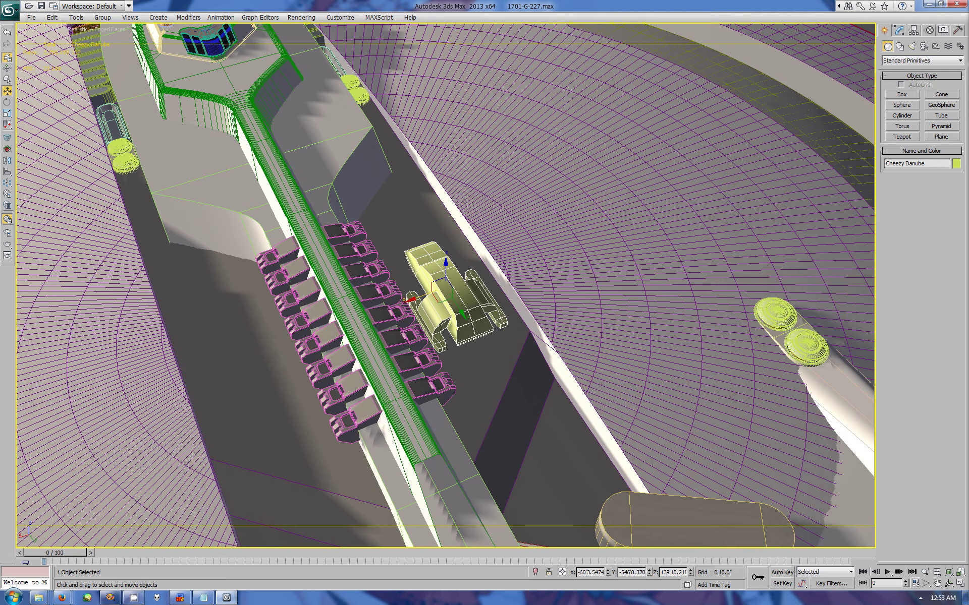
Step: Select two edges on the dark hull strip and connect them with Slide -45
{"action": "key", "text": "w"}
{"action": "left_click", "coordinate": [328, 354]}
{"action": "key", "text": "2"}
{"action": "left_click", "coordinate": [429, 179]}
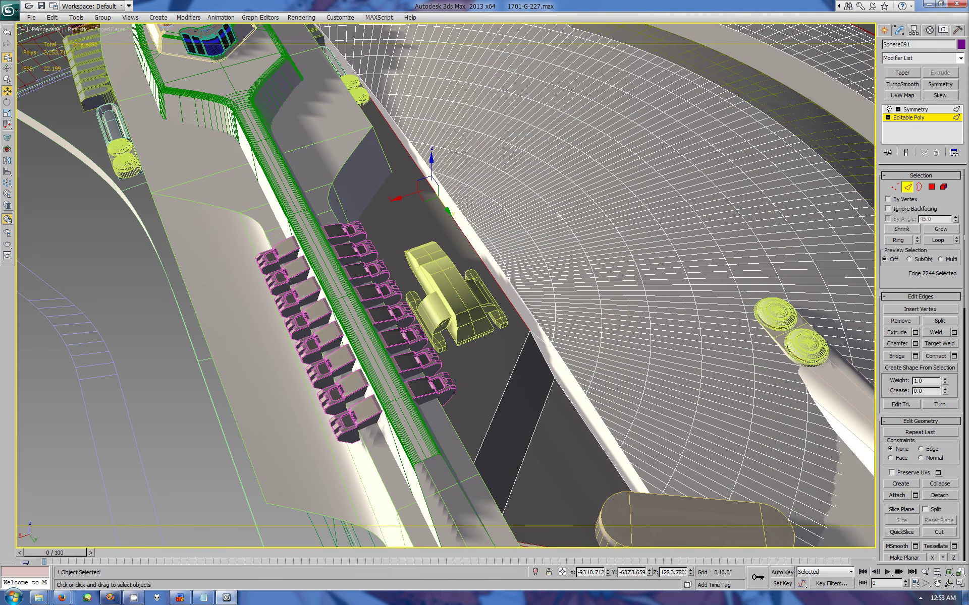
{"action": "left_click", "coordinate": [954, 356]}
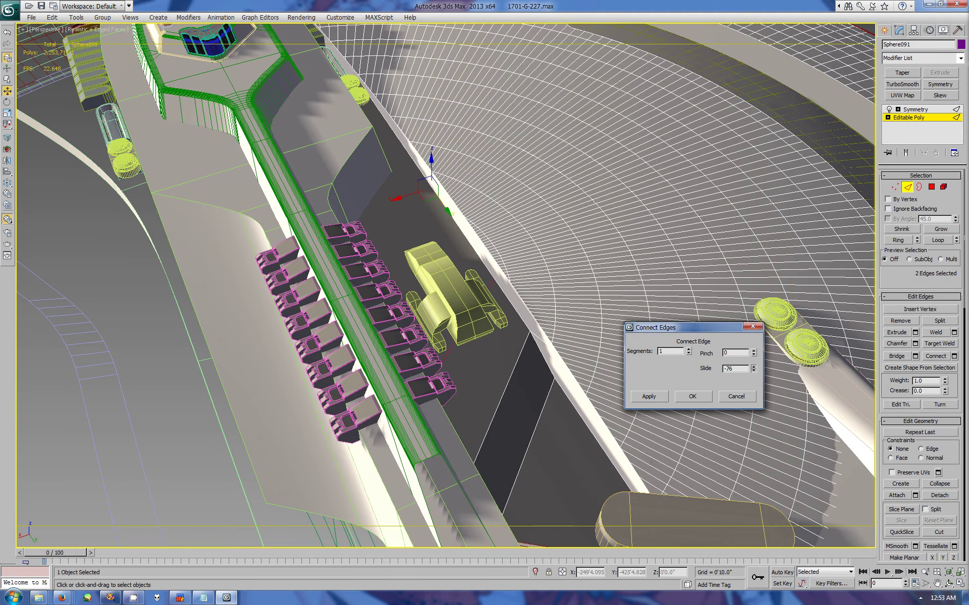
{"action": "left_click", "coordinate": [687, 398]}
Step: Select another edge pair near the capsule and connect them at slide 121
{"action": "left_click", "coordinate": [649, 511]}
{"action": "scroll", "coordinate": [439, 283], "scroll_direction": "down", "scroll_amount": 2}
{"action": "left_click", "coordinate": [604, 463], "text": "ctrl"}
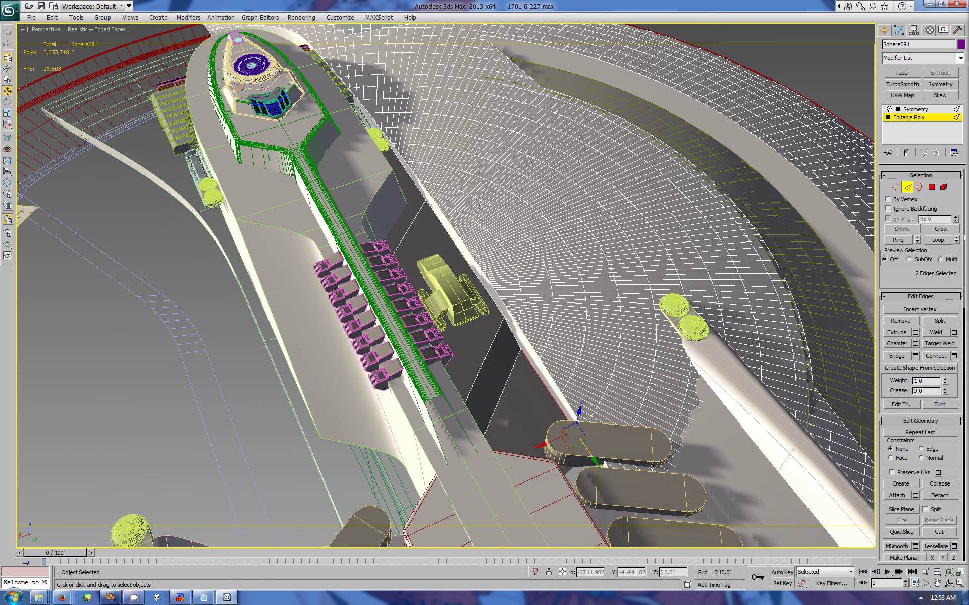
{"action": "left_click", "coordinate": [953, 355]}
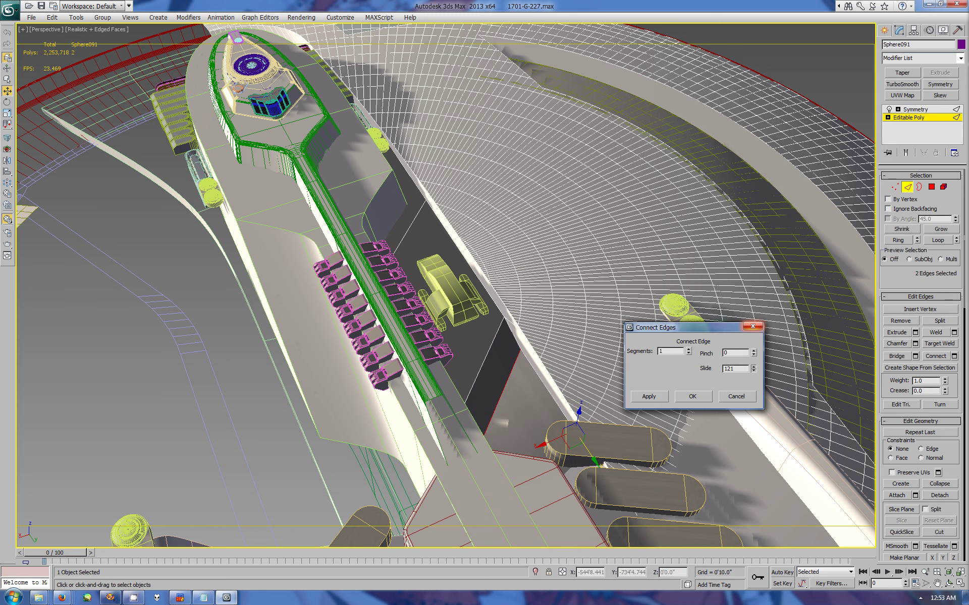
{"action": "left_click", "coordinate": [692, 396]}
{"action": "scroll", "coordinate": [444, 285], "scroll_direction": "down", "scroll_amount": 2}
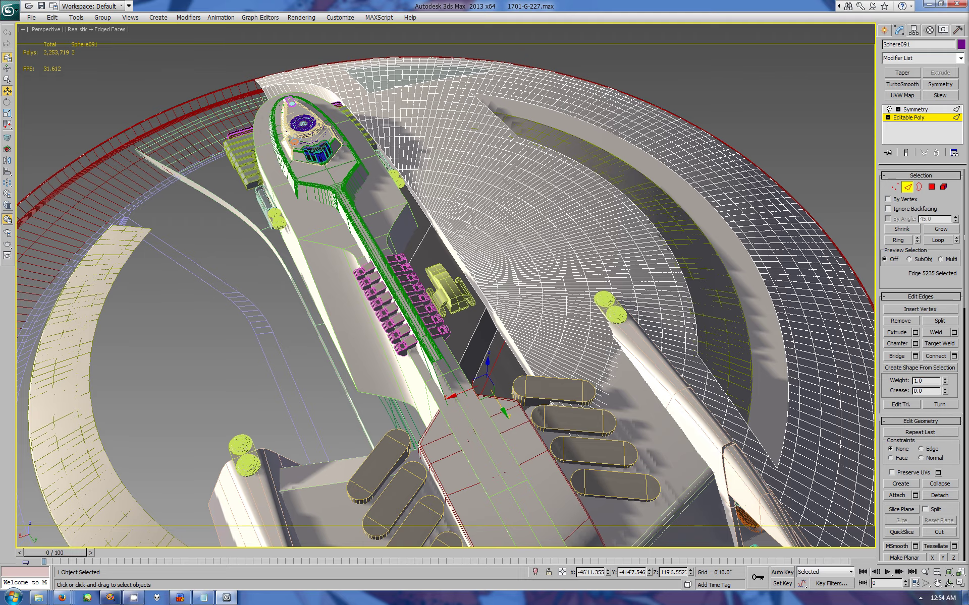
Step: Orbit around the scoop bay, ring-select the bay edges and connect them with a new edge
{"action": "key", "text": "ctrl+r"}
{"action": "left_click_drag", "start_coordinate": [454, 303], "coordinate": [353, 252]}
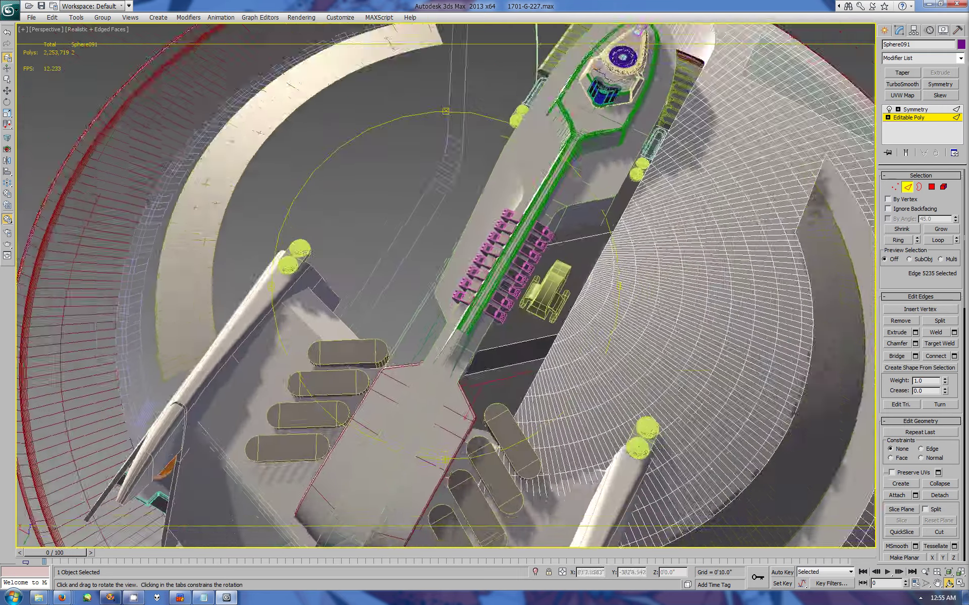
{"action": "left_click_drag", "start_coordinate": [454, 480], "coordinate": [484, 408]}
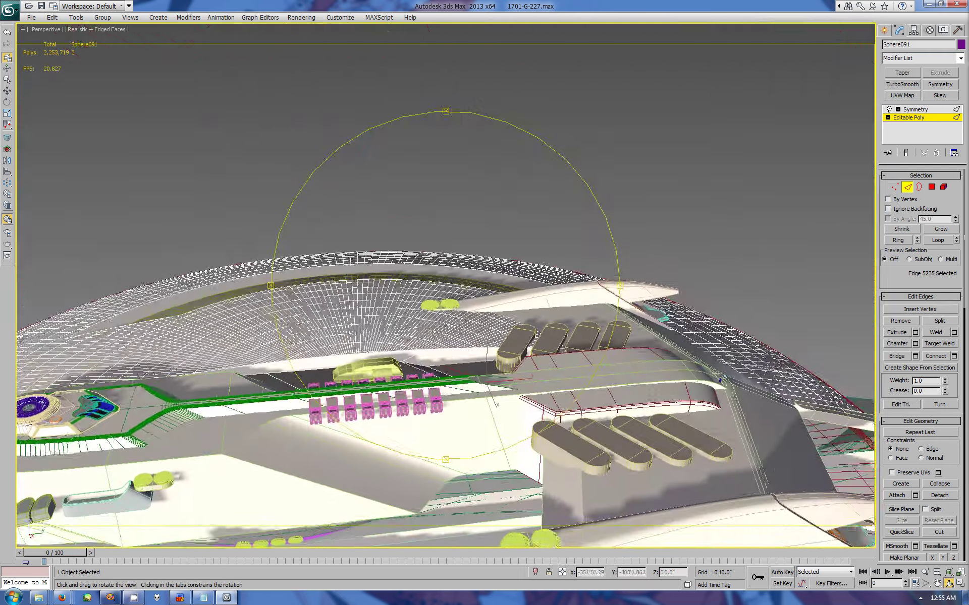
{"action": "left_click_drag", "start_coordinate": [484, 407], "coordinate": [485, 480]}
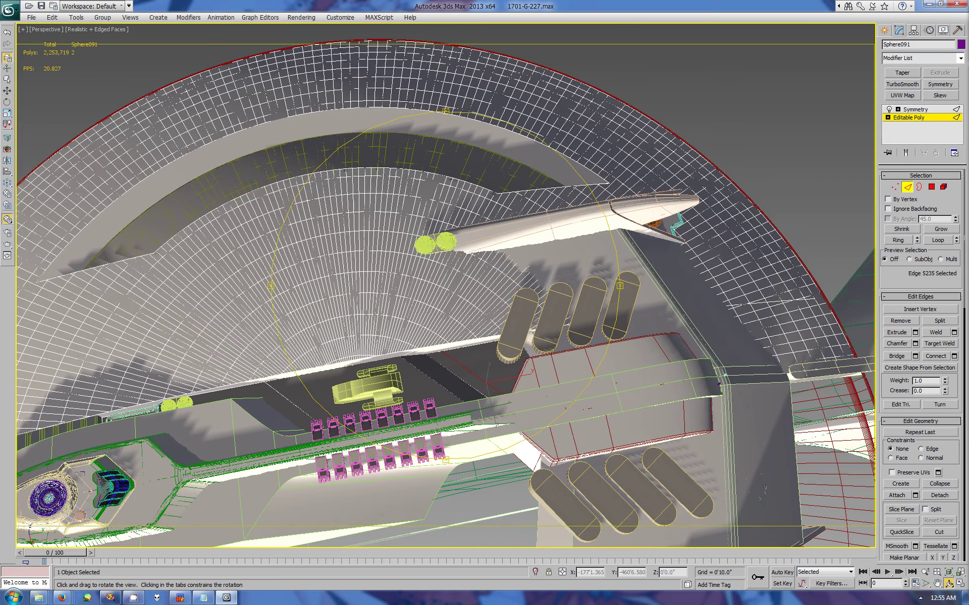
{"action": "scroll", "coordinate": [484, 303], "scroll_direction": "up", "scroll_amount": 3}
{"action": "key", "text": "w"}
{"action": "key", "text": "alt+r"}
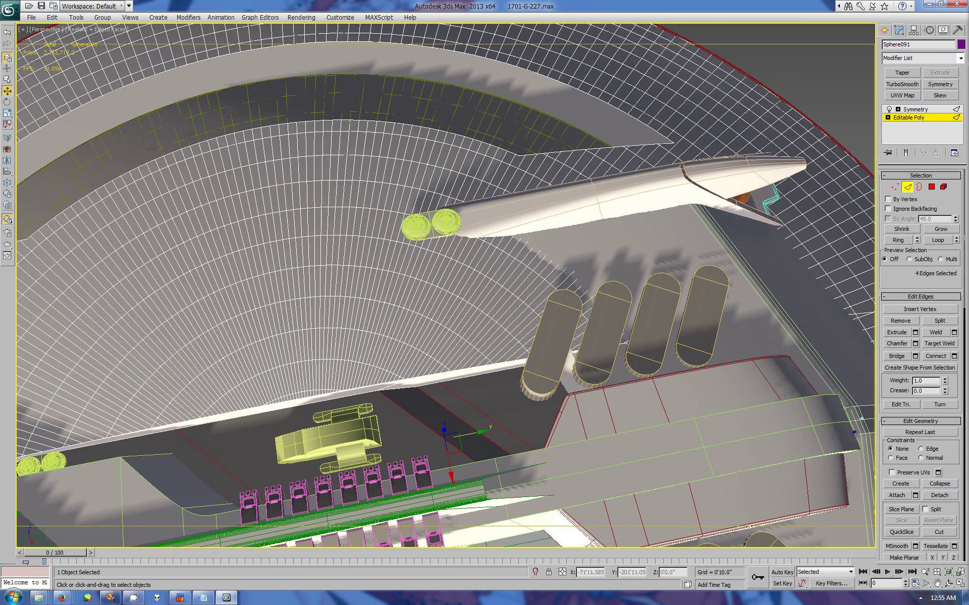
{"action": "key", "text": "ctrl+shift+e"}
{"action": "key", "text": "Return"}
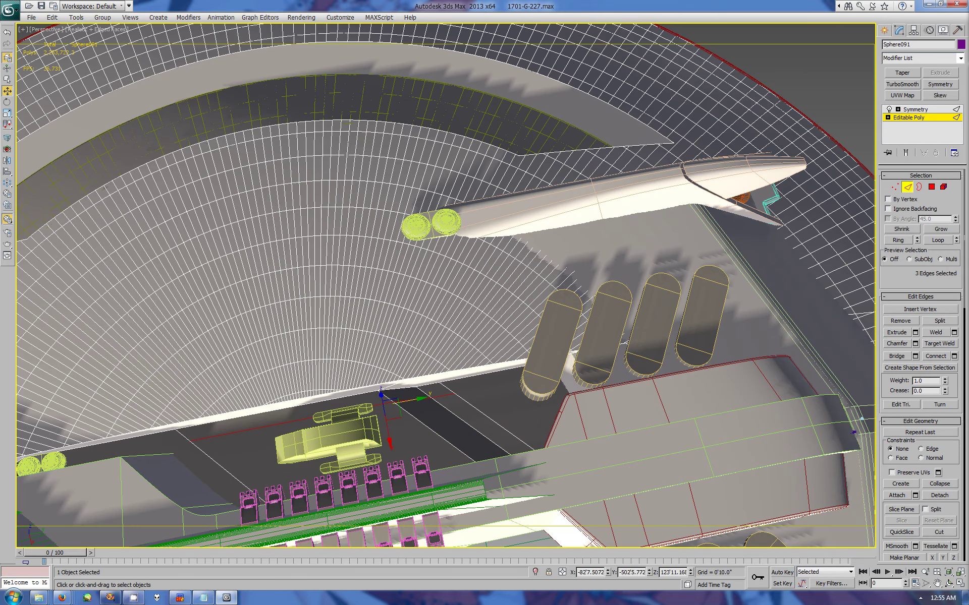
Step: In the maximized Top view, move the new edge right and up, then orbit to check
{"action": "key", "text": "alt+w"}
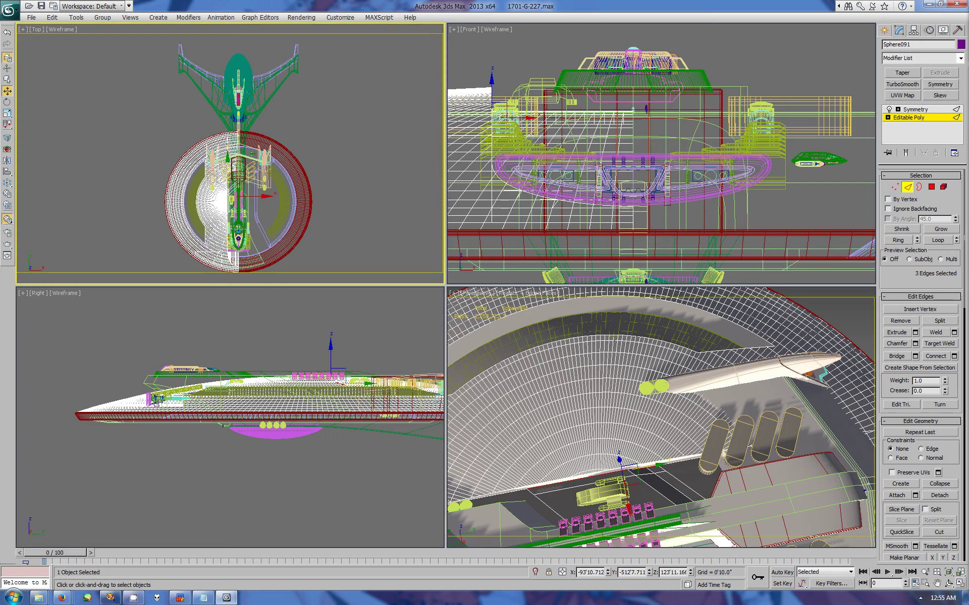
{"action": "key", "text": "alt+w"}
{"action": "left_click_drag", "start_coordinate": [472, 183], "coordinate": [497, 159]}
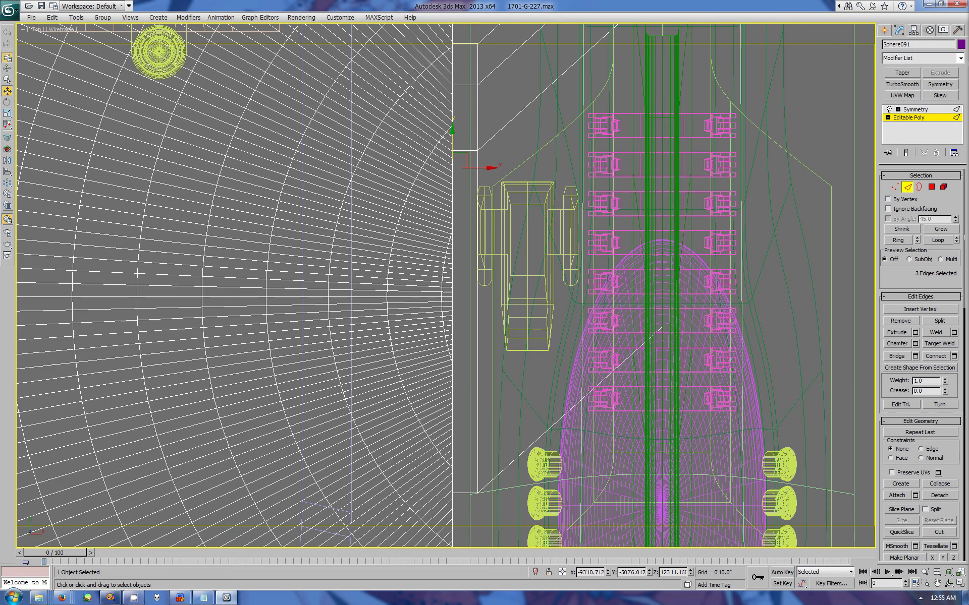
{"action": "key", "text": "alt+w"}
{"action": "key", "text": "alt+w"}
{"action": "middle_click_drag", "start_coordinate": [444, 282], "coordinate": [505, 262], "text": "alt"}
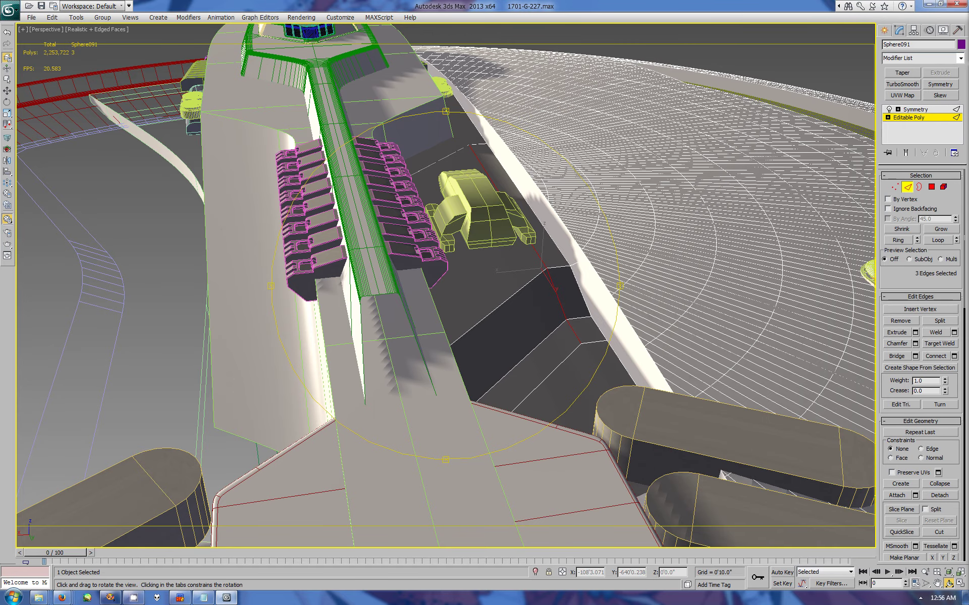
{"action": "left_click_drag", "start_coordinate": [444, 283], "coordinate": [454, 272]}
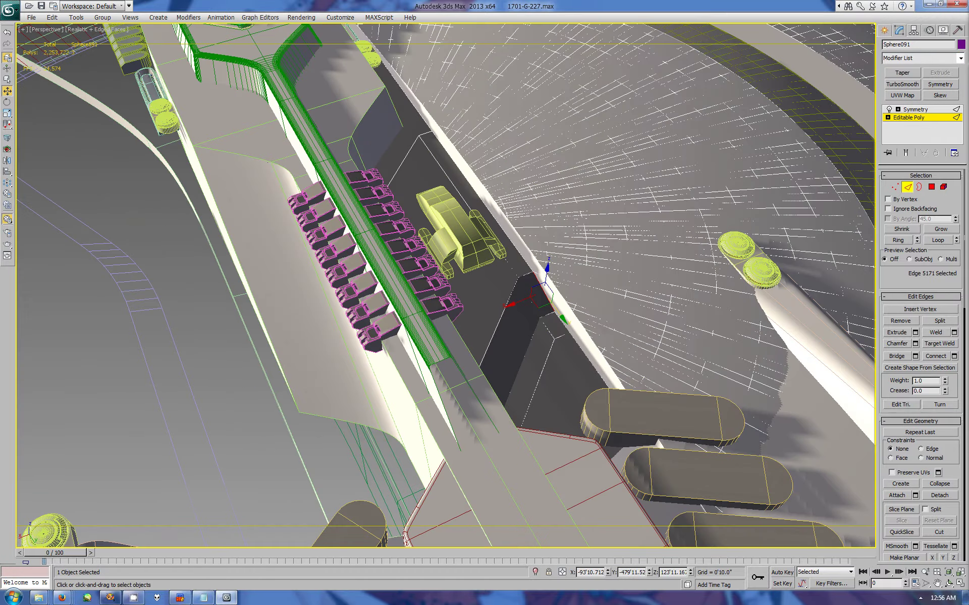
Step: Connect the selected bay wall edges and push the two new polygons outward along Y
{"action": "key", "text": "w"}
{"action": "left_click", "coordinate": [954, 356]}
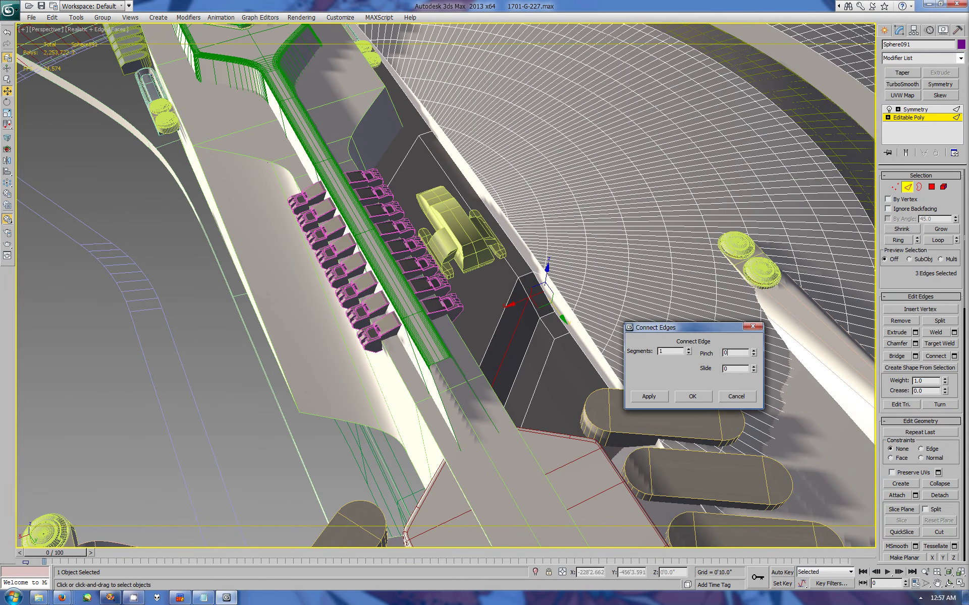
{"action": "left_click", "coordinate": [690, 398]}
{"action": "key", "text": "4"}
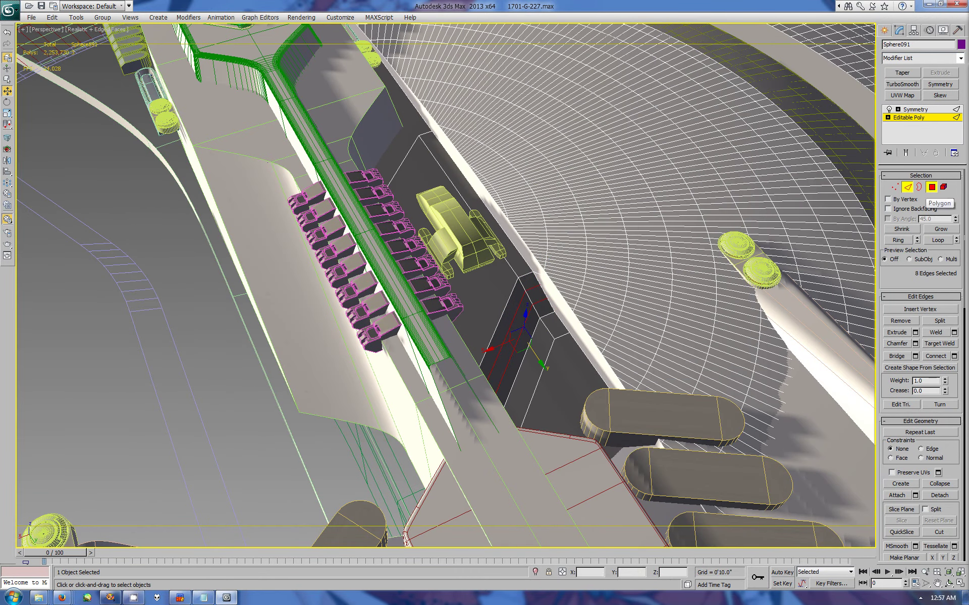
{"action": "left_click_drag", "start_coordinate": [529, 343], "coordinate": [525, 319]}
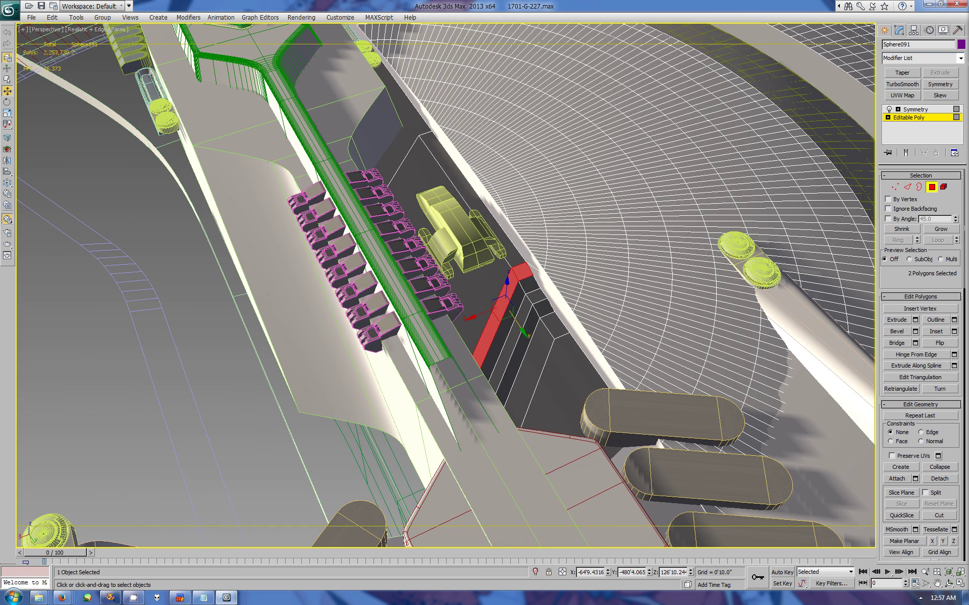
Step: Orbit to inspect the moved wall strip, then select the edge loop along the bay
{"action": "left_click", "coordinate": [948, 584]}
{"action": "mouse_move", "coordinate": [454, 302]}
{"action": "left_mouse_down"}
{"action": "mouse_move", "coordinate": [505, 227]}
{"action": "mouse_move", "coordinate": [711, 443]}
{"action": "mouse_move", "coordinate": [555, 353]}
{"action": "left_mouse_up"}
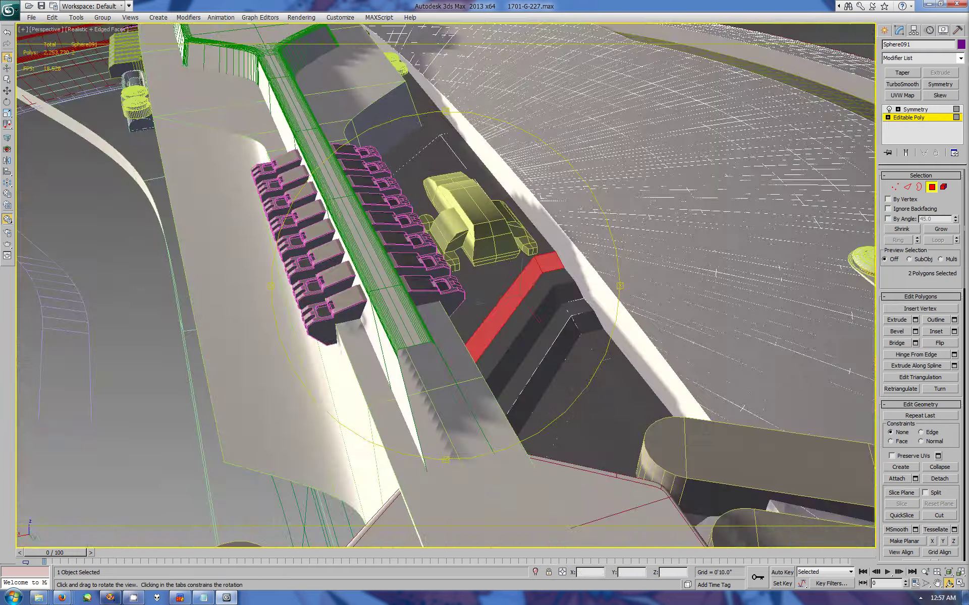
{"action": "key", "text": "w"}
{"action": "key", "text": "2"}
{"action": "double_click", "coordinate": [570, 317]}
Step: Chamfer the bay edge loop with an amount of about 1'1.58"
{"action": "left_click", "coordinate": [915, 344]}
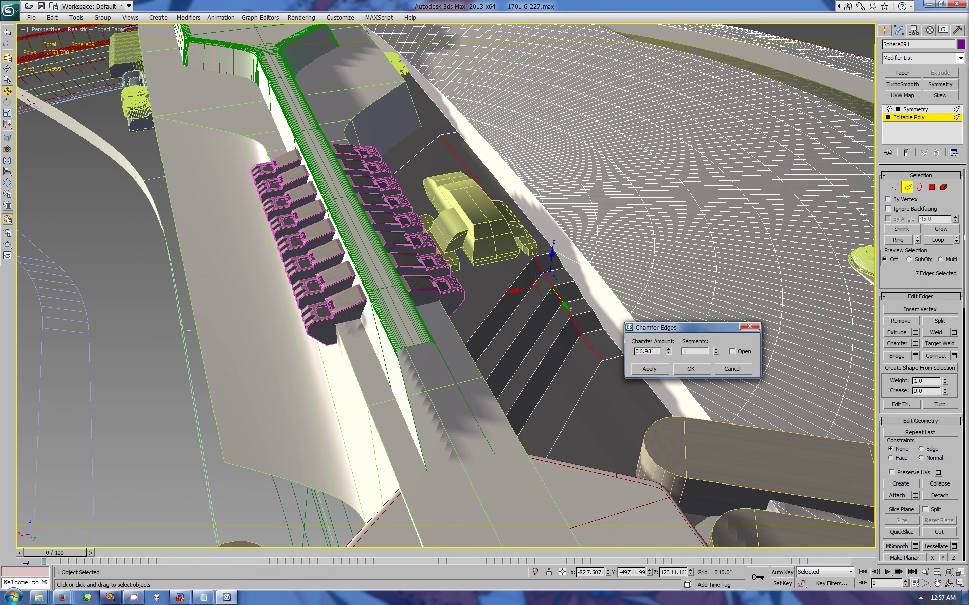
{"action": "left_click_drag", "start_coordinate": [668, 352], "coordinate": [668, 384]}
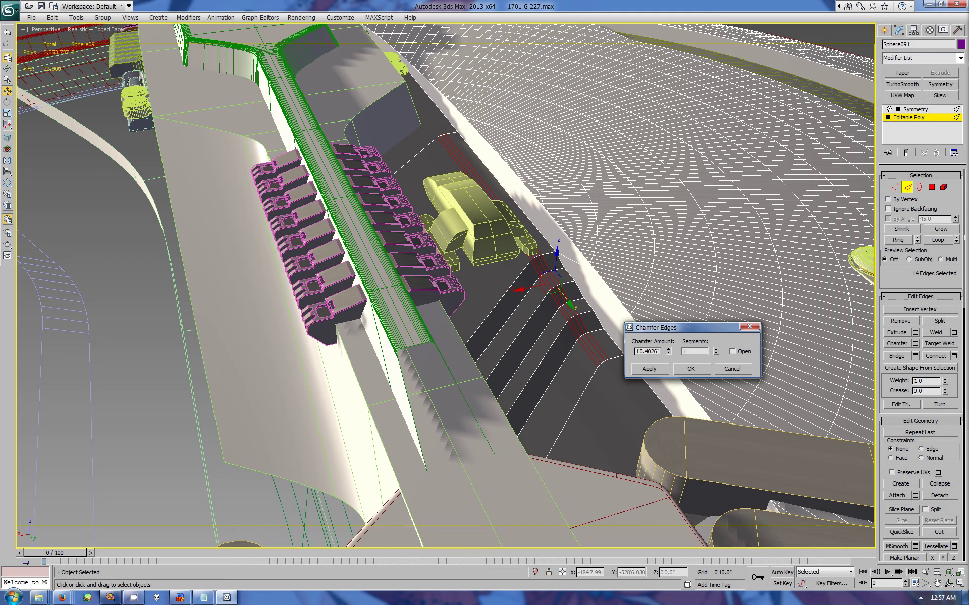
{"action": "middle_click_drag", "start_coordinate": [454, 303], "coordinate": [555, 328], "text": "alt"}
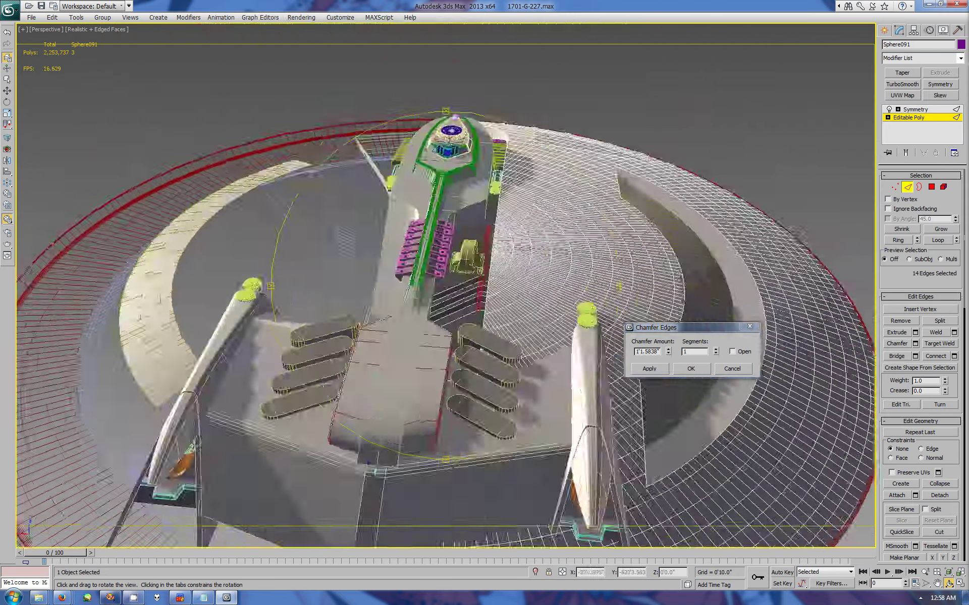
{"action": "left_click_drag", "start_coordinate": [481, 348], "coordinate": [505, 353]}
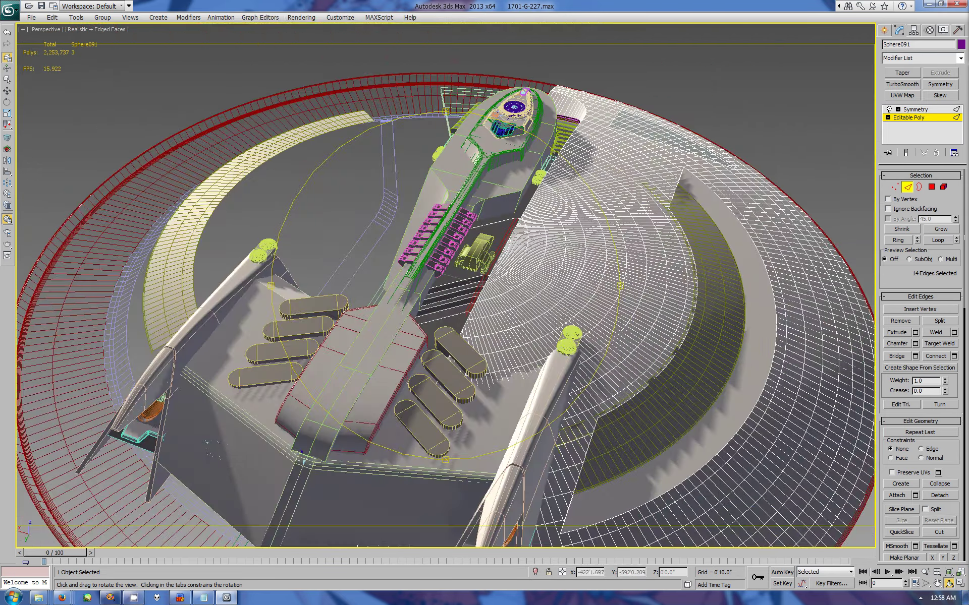
{"action": "key", "text": "Return"}
Step: Nudge the selected bay wall strips, undo the move, and orbit to review the ribbed walls
{"action": "scroll", "coordinate": [445, 285], "scroll_direction": "up", "scroll_amount": 3}
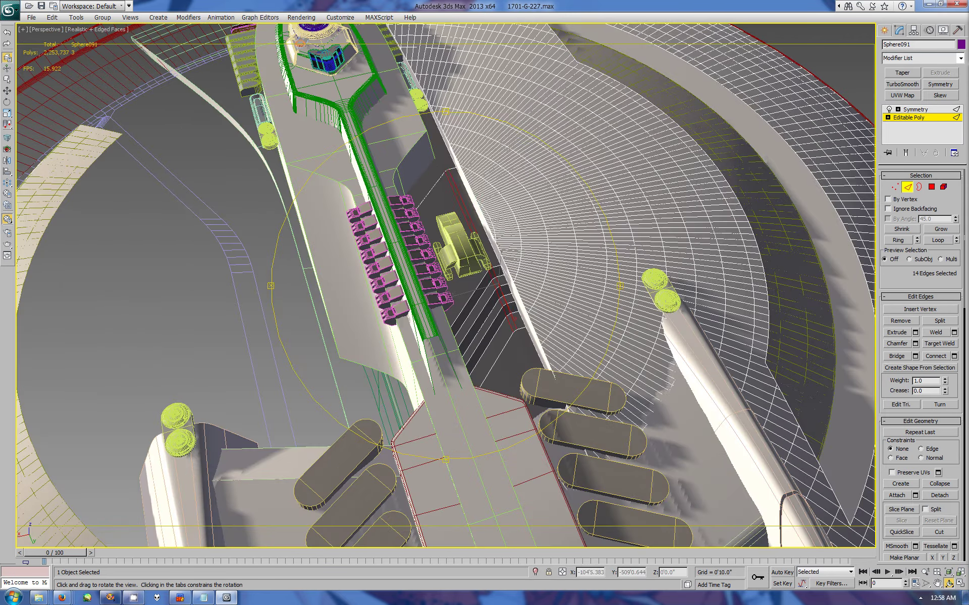
{"action": "middle_click_drag", "start_coordinate": [445, 285], "coordinate": [445, 252], "text": "alt"}
{"action": "scroll", "coordinate": [445, 285], "scroll_direction": "up", "scroll_amount": 3}
{"action": "mouse_move", "coordinate": [445, 285]}
{"action": "left_mouse_down"}
{"action": "mouse_move", "coordinate": [484, 302]}
{"action": "mouse_move", "coordinate": [484, 313]}
{"action": "mouse_move", "coordinate": [469, 272]}
{"action": "mouse_move", "coordinate": [454, 298]}
{"action": "mouse_move", "coordinate": [464, 288]}
{"action": "mouse_move", "coordinate": [485, 302]}
{"action": "mouse_move", "coordinate": [454, 272]}
{"action": "mouse_move", "coordinate": [434, 303]}
{"action": "mouse_move", "coordinate": [454, 283]}
{"action": "mouse_move", "coordinate": [464, 288]}
{"action": "left_mouse_up"}
{"action": "key", "text": "w"}
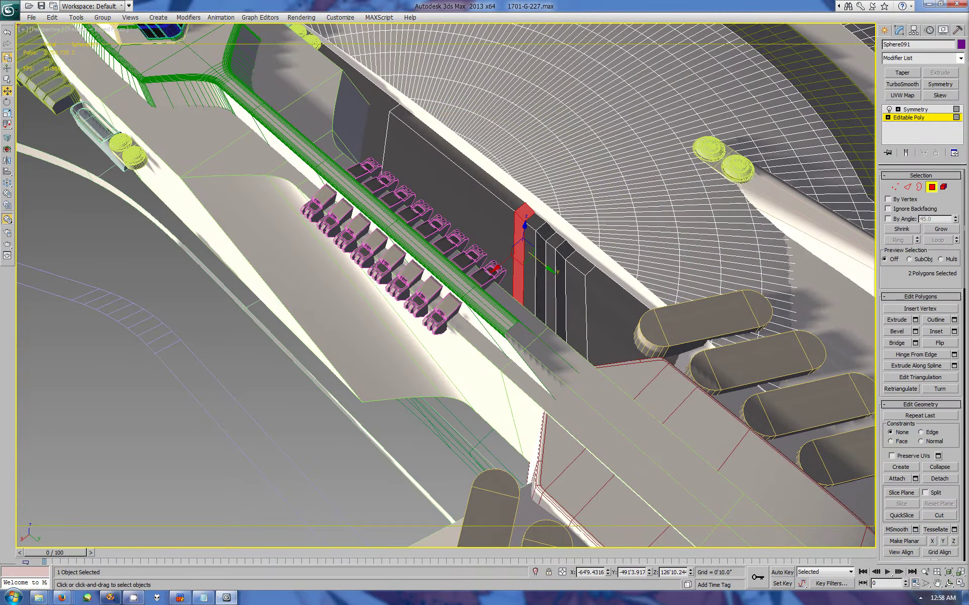
{"action": "mouse_move", "coordinate": [557, 287]}
{"action": "left_mouse_down"}
{"action": "mouse_move", "coordinate": [472, 222]}
{"action": "mouse_move", "coordinate": [561, 291]}
{"action": "left_mouse_up"}
{"action": "key", "text": "ctrl+z"}
{"action": "key", "text": "ctrl+z"}
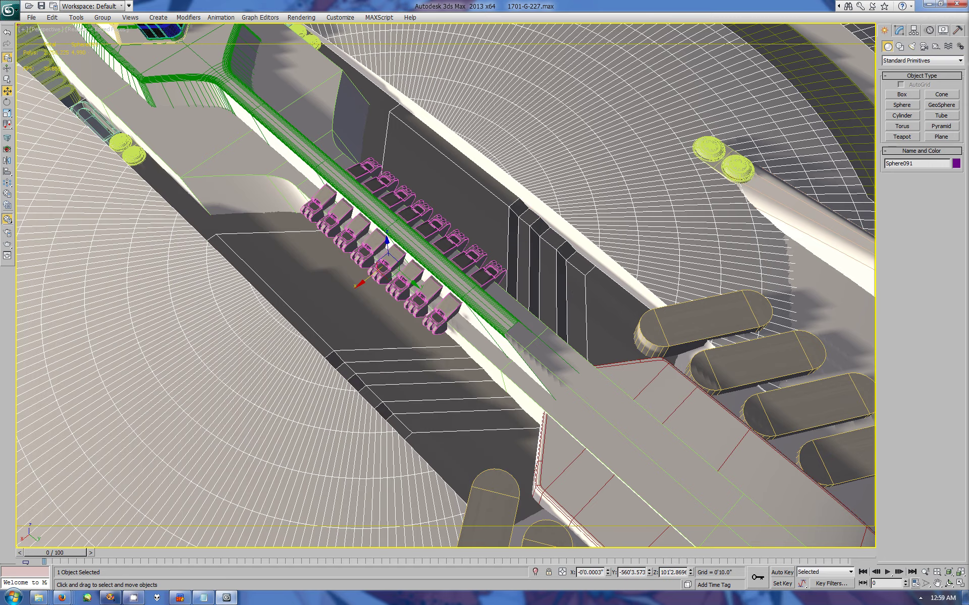
{"action": "middle_click_drag", "start_coordinate": [445, 285], "coordinate": [446, 353], "text": "alt"}
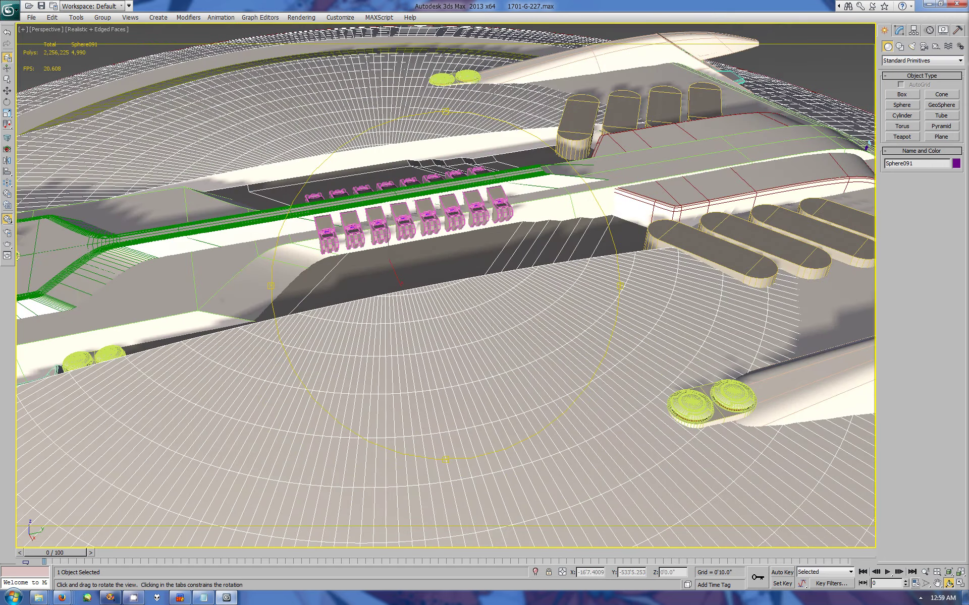
{"action": "mouse_move", "coordinate": [446, 354]}
{"action": "middle_mouse_down", "text": "alt"}
{"action": "mouse_move", "coordinate": [373, 323]}
{"action": "mouse_move", "coordinate": [397, 271]}
{"action": "middle_mouse_up", "text": "alt"}
{"action": "key", "text": "w"}
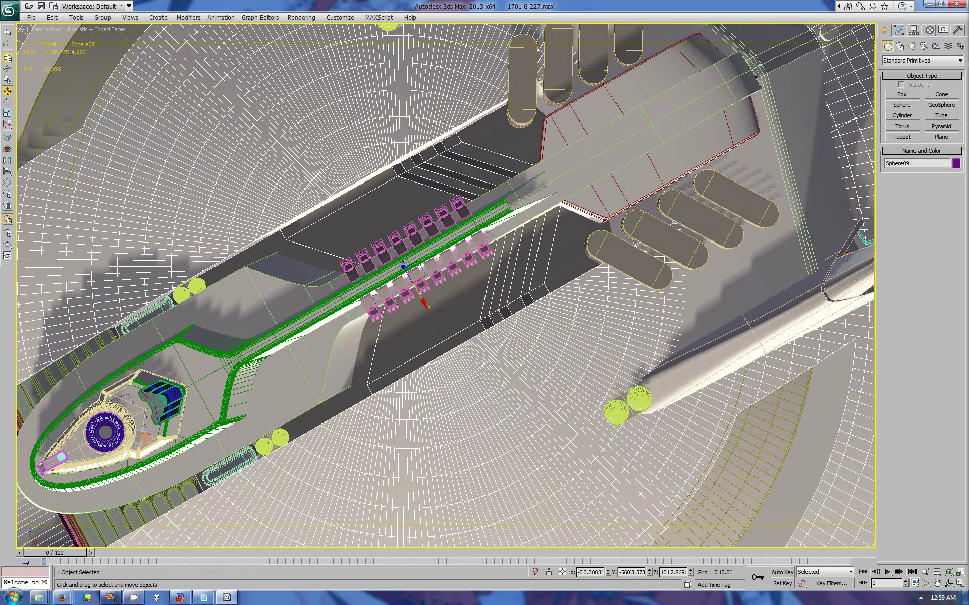
{"action": "left_click", "coordinate": [671, 224]}
Step: Select all four capsule landing pads, nudge them slightly up-right, and orbit to check
{"action": "left_click", "coordinate": [737, 199], "text": "ctrl"}
{"action": "left_click_drag", "start_coordinate": [638, 139], "coordinate": [650, 132]}
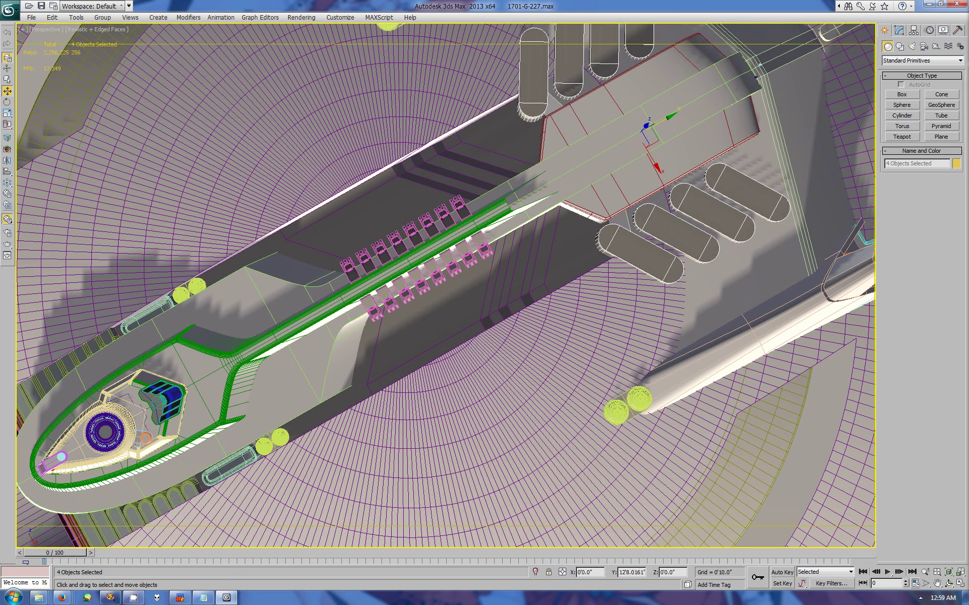
{"action": "key", "text": "z"}
{"action": "middle_click_drag", "start_coordinate": [444, 252], "coordinate": [444, 202], "text": "alt"}
{"action": "scroll", "coordinate": [443, 282], "scroll_direction": "down", "scroll_amount": 3}
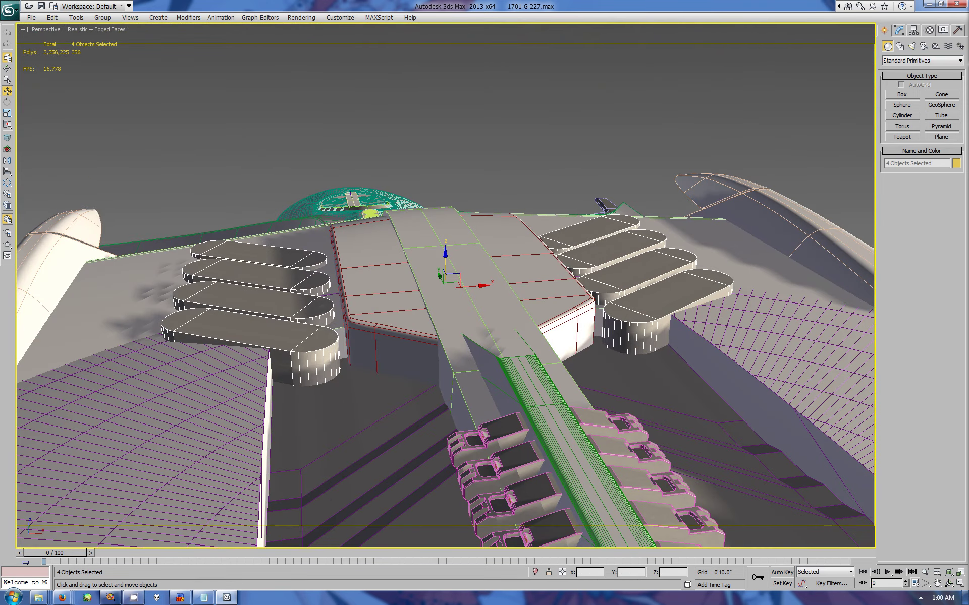
{"action": "scroll", "coordinate": [444, 283], "scroll_direction": "down", "scroll_amount": 3}
{"action": "key", "text": "ctrl+r"}
{"action": "mouse_move", "coordinate": [539, 312]}
{"action": "left_mouse_down"}
{"action": "mouse_move", "coordinate": [608, 318]}
{"action": "mouse_move", "coordinate": [333, 344]}
{"action": "mouse_move", "coordinate": [393, 282]}
{"action": "left_mouse_up"}
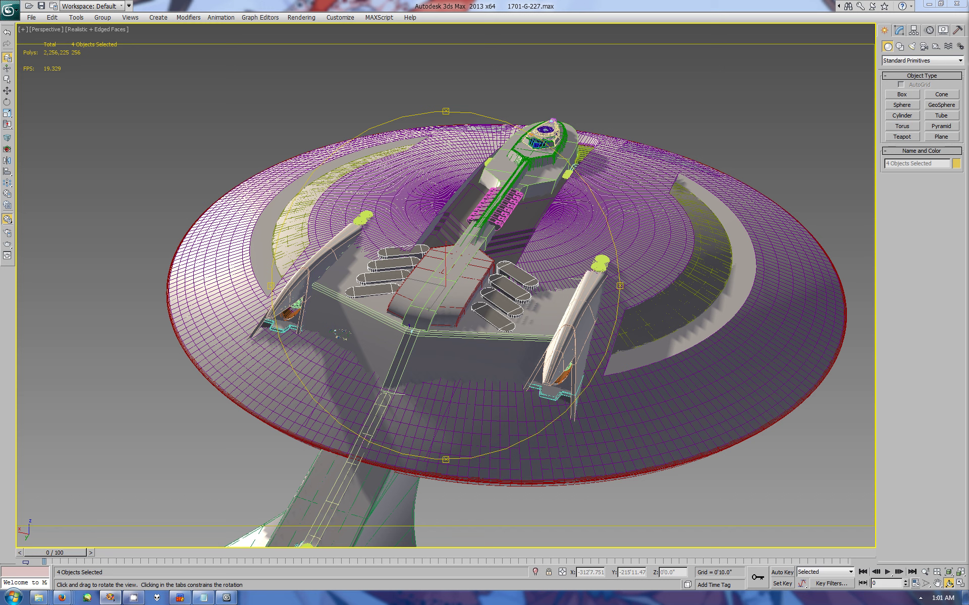
Step: Save the scene to 1701-G-227.max
{"action": "key", "text": "ctrl+s"}
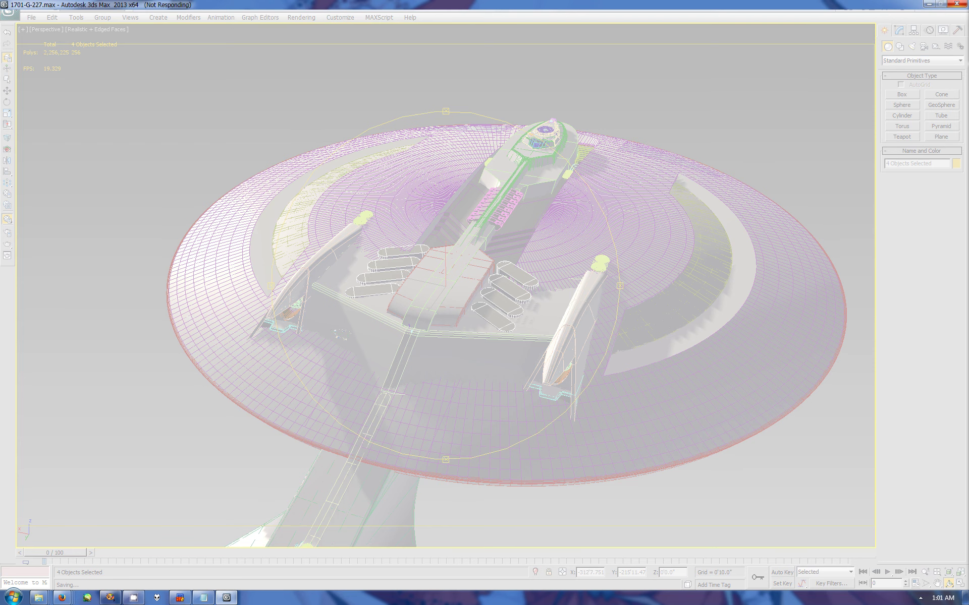
{"action": "right_click", "coordinate": [346, 598]}
{"action": "key", "text": "Escape"}
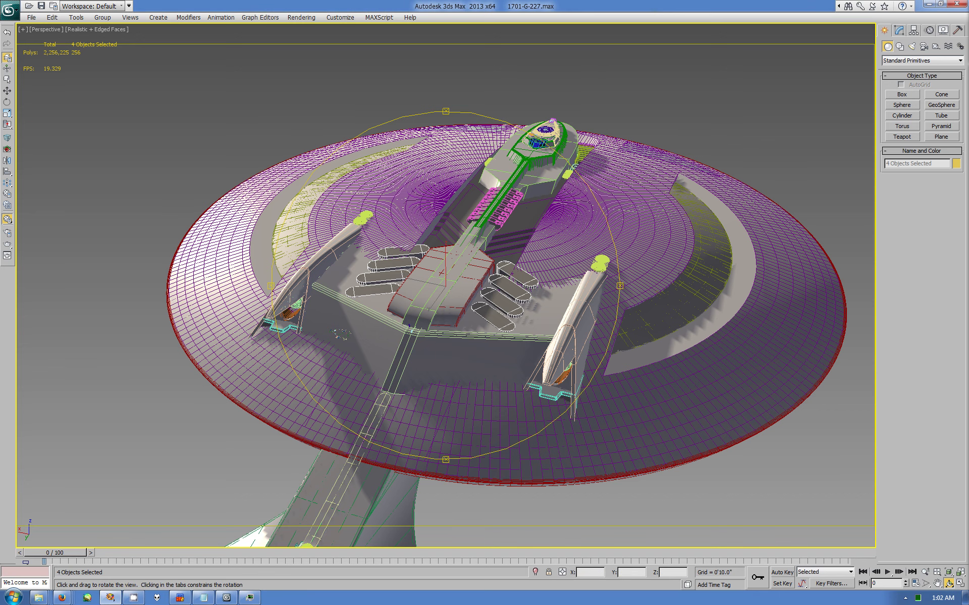
{"action": "left_click_drag", "start_coordinate": [484, 303], "coordinate": [504, 303]}
Step: Select one oblong recess's open border and convert it to its vertices
{"action": "key", "text": "alt+w"}
{"action": "key", "text": "w"}
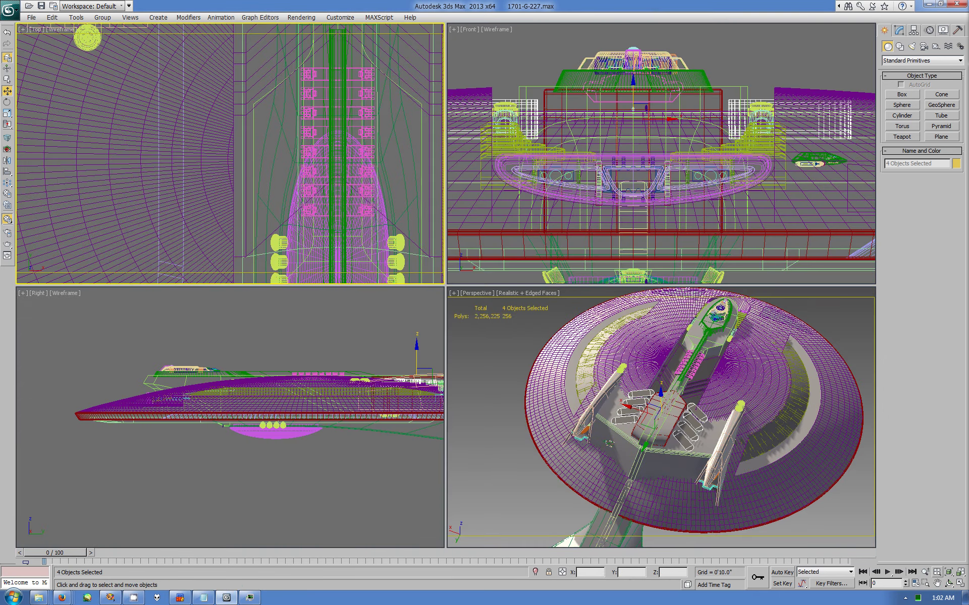
{"action": "key", "text": "z"}
{"action": "key", "text": "alt+w"}
{"action": "scroll", "coordinate": [444, 282], "scroll_direction": "up", "scroll_amount": 5}
{"action": "scroll", "coordinate": [444, 282], "scroll_direction": "down", "scroll_amount": 4}
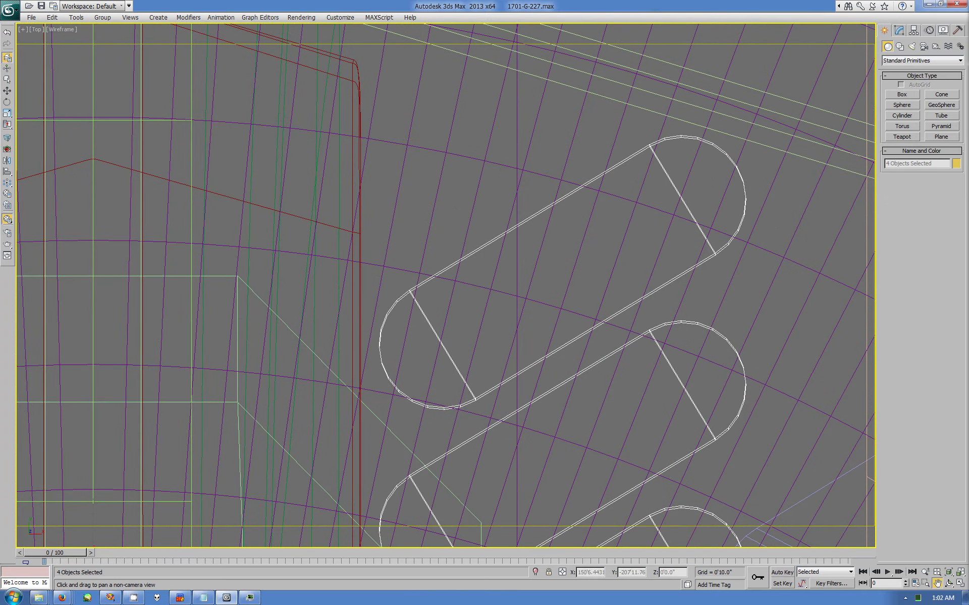
{"action": "scroll", "coordinate": [446, 285], "scroll_direction": "down", "scroll_amount": 10}
{"action": "key", "text": "Escape"}
{"action": "scroll", "coordinate": [444, 282], "scroll_direction": "down", "scroll_amount": 5}
{"action": "scroll", "coordinate": [444, 283], "scroll_direction": "up", "scroll_amount": 2}
{"action": "key", "text": "alt+w"}
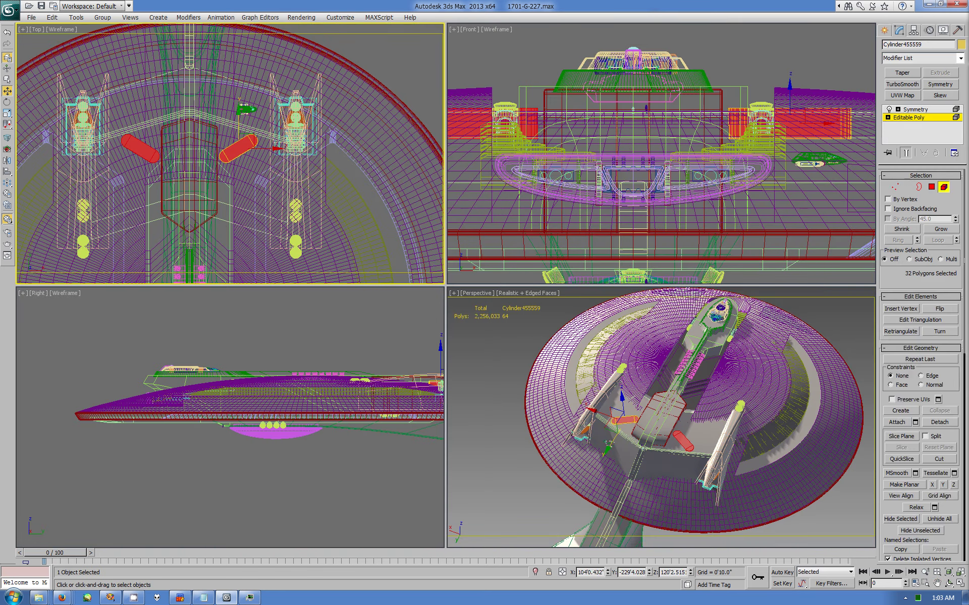
{"action": "key", "text": "2"}
{"action": "mouse_move", "coordinate": [714, 71]}
{"action": "left_mouse_down"}
{"action": "mouse_move", "coordinate": [746, 106]}
{"action": "mouse_move", "coordinate": [852, 129]}
{"action": "left_mouse_up"}
{"action": "key", "text": "3"}
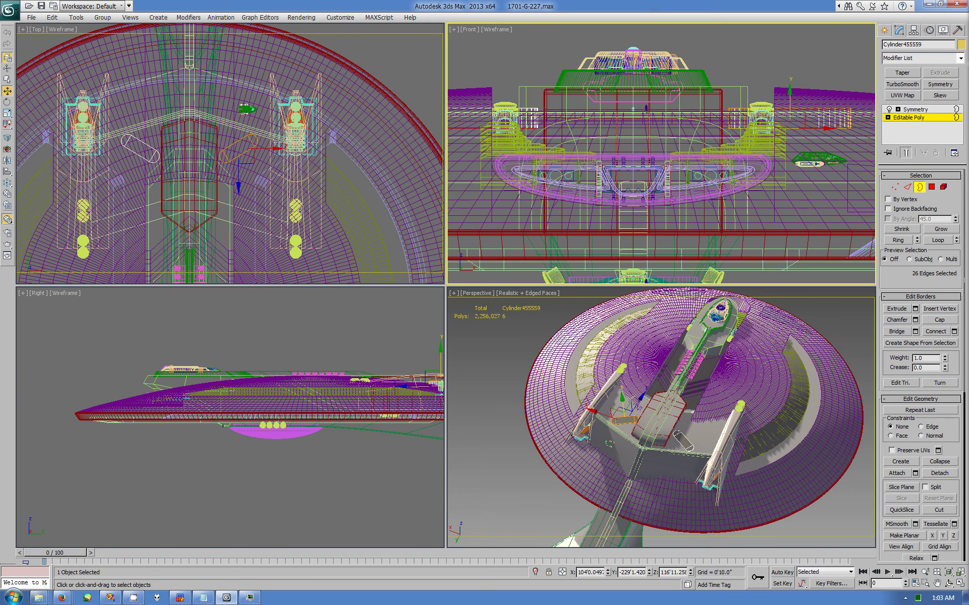
{"action": "key", "text": "1"}
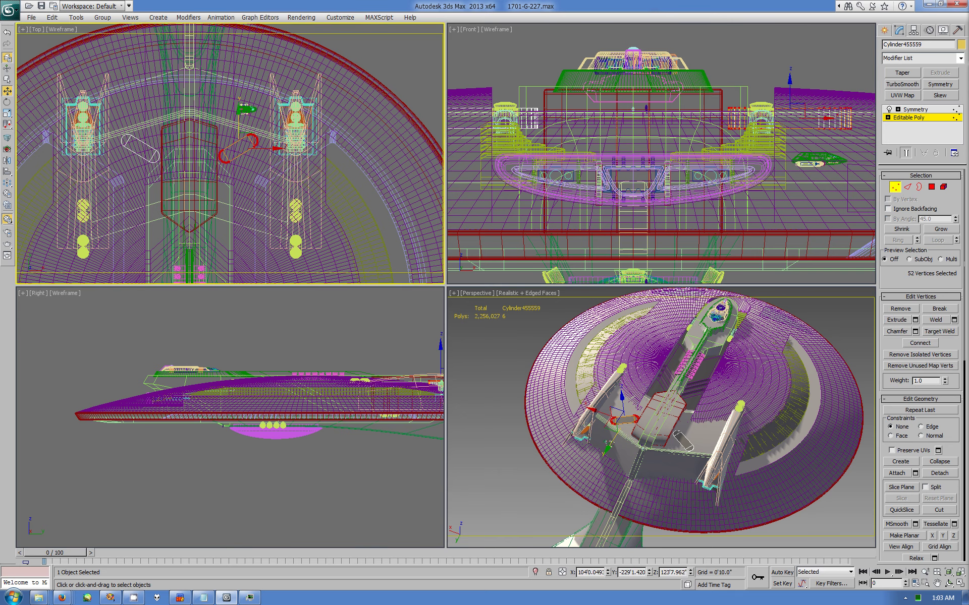
Step: Turn the recess horizontal, shrink it, and stretch its left rounded end further left
{"action": "key", "text": "alt+w"}
{"action": "scroll", "coordinate": [293, 313], "scroll_direction": "up", "scroll_amount": 5}
{"action": "key", "text": "z"}
{"action": "key", "text": "e"}
{"action": "left_click_drag", "start_coordinate": [543, 292], "coordinate": [526, 343]}
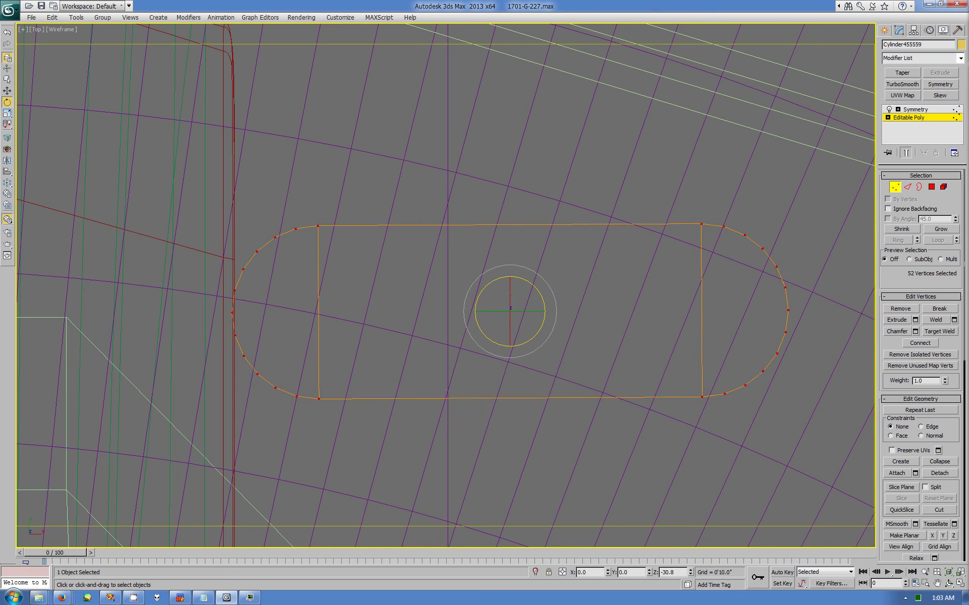
{"action": "key", "text": "r"}
{"action": "left_click_drag", "start_coordinate": [520, 303], "coordinate": [520, 343]}
{"action": "scroll", "coordinate": [454, 290], "scroll_direction": "down", "scroll_amount": 3}
{"action": "left_click", "coordinate": [61, 29]}
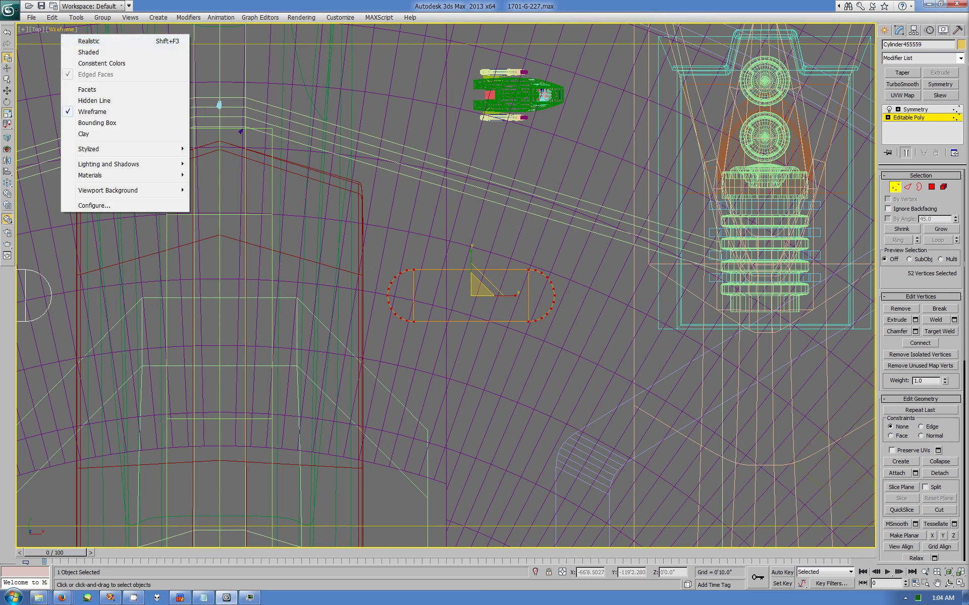
{"action": "key", "text": "w"}
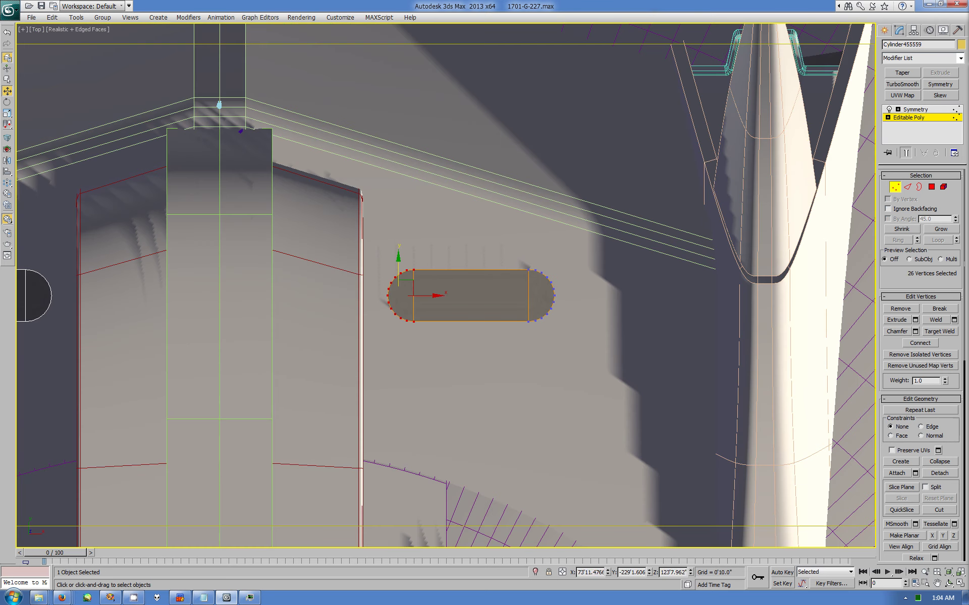
{"action": "left_click_drag", "start_coordinate": [404, 295], "coordinate": [384, 295]}
Step: Angle the recess about 38 degrees and place it beside the front of the deck
{"action": "key", "text": "e"}
{"action": "left_click_drag", "start_coordinate": [502, 283], "coordinate": [501, 323]}
{"action": "scroll", "coordinate": [454, 280], "scroll_direction": "down", "scroll_amount": 5}
{"action": "key", "text": "w"}
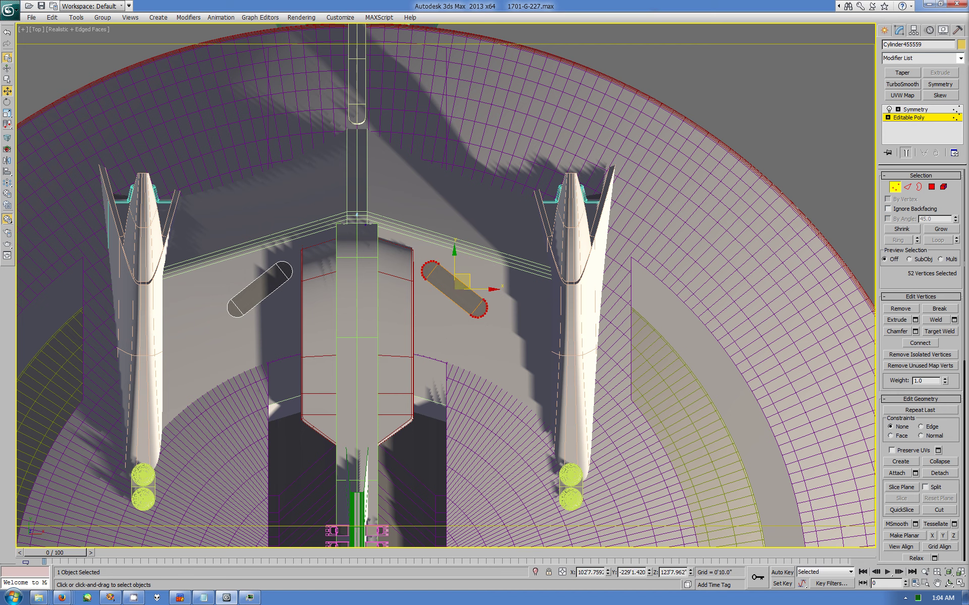
{"action": "left_click_drag", "start_coordinate": [460, 277], "coordinate": [426, 452]}
{"action": "key", "text": "e"}
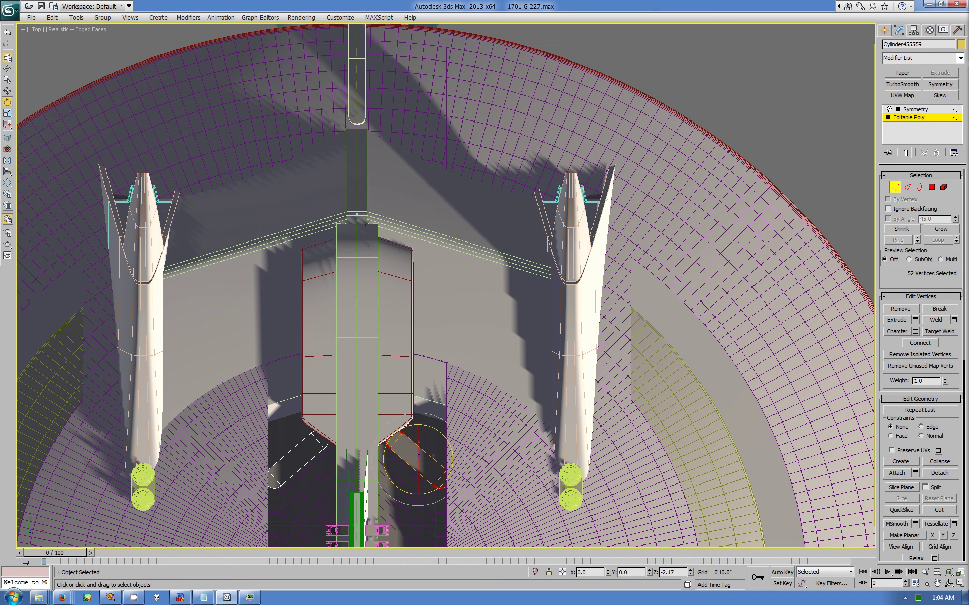
{"action": "key", "text": "w"}
{"action": "left_click_drag", "start_coordinate": [419, 457], "coordinate": [458, 281]}
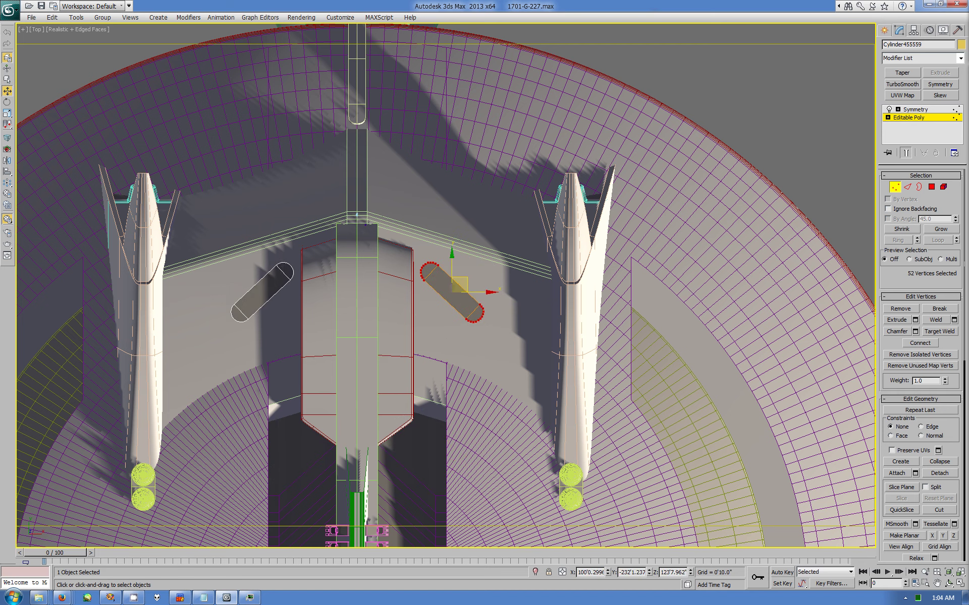
{"action": "scroll", "coordinate": [457, 281], "scroll_direction": "down", "scroll_amount": 3}
{"action": "key", "text": "alt+w"}
{"action": "middle_click_drag", "start_coordinate": [661, 419], "coordinate": [630, 404], "text": "alt"}
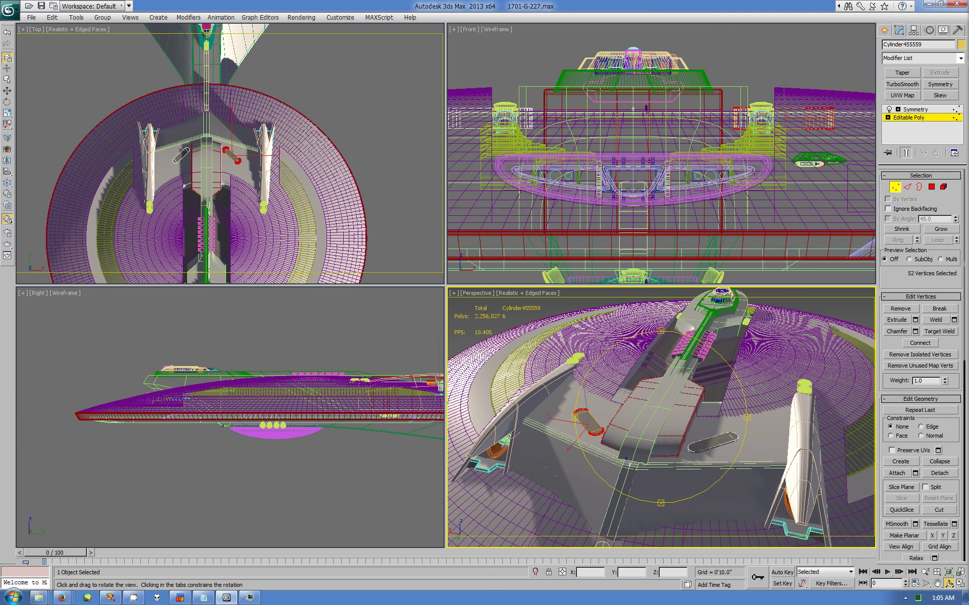
Step: Array the angled recess into 4 copies spaced -40'6" along Y with zero rotation
{"action": "left_click", "coordinate": [8, 182]}
{"action": "left_click", "coordinate": [608, 335]}
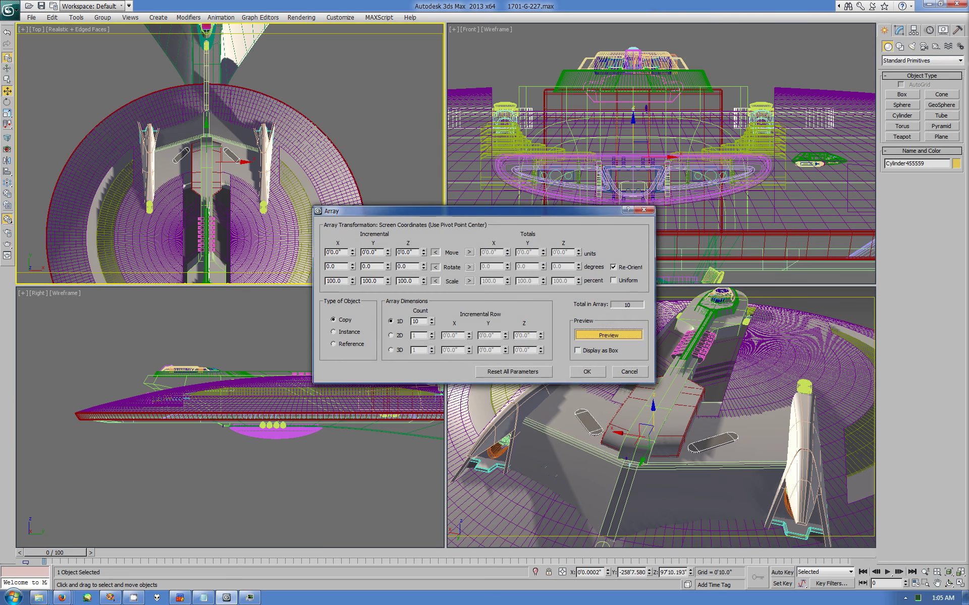
{"action": "left_click_drag", "start_coordinate": [387, 265], "coordinate": [388, 242]}
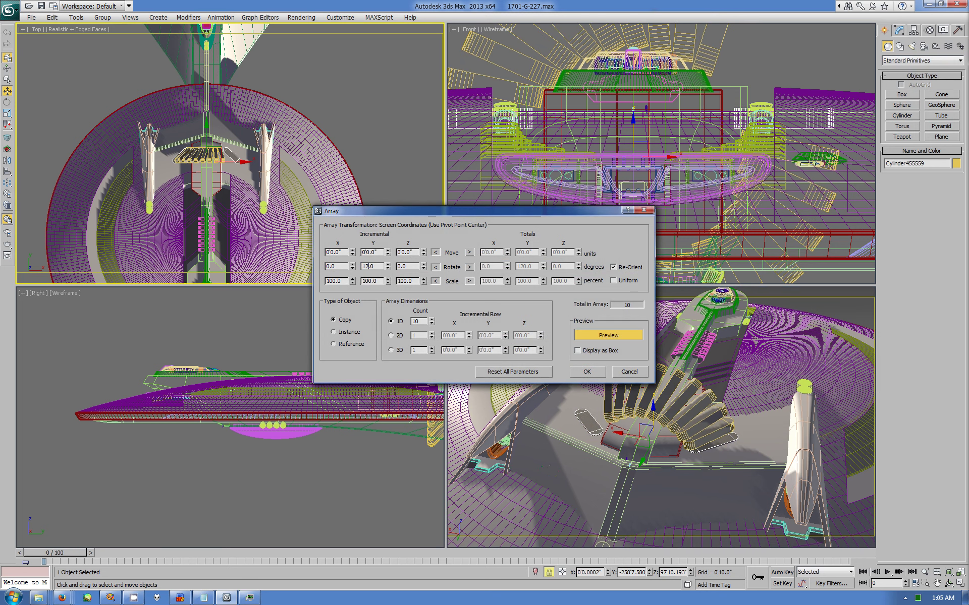
{"action": "right_click", "coordinate": [388, 266]}
{"action": "left_click_drag", "start_coordinate": [388, 253], "coordinate": [387, 267]}
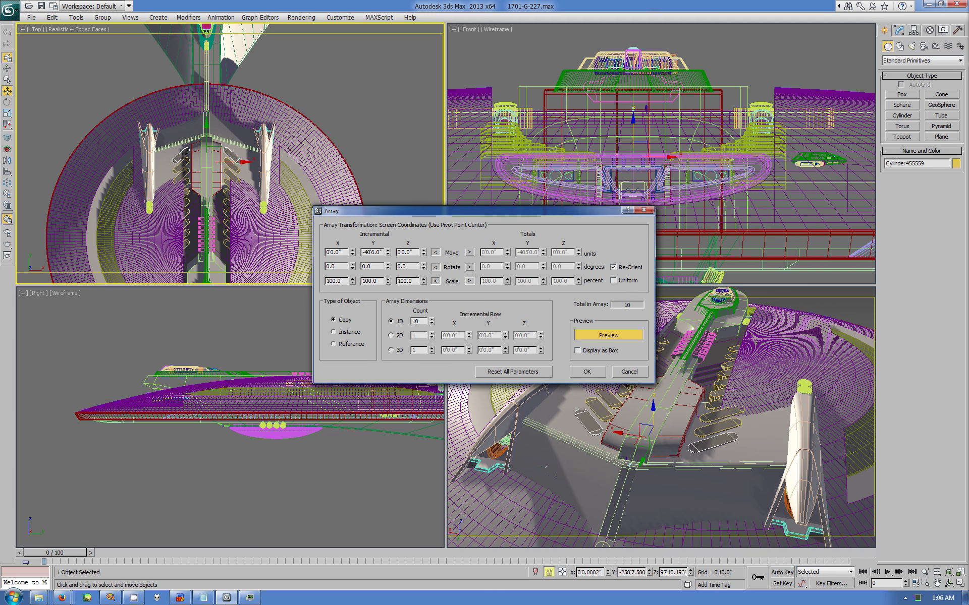
{"action": "type", "text": "5"}
{"action": "left_click", "coordinate": [432, 324]}
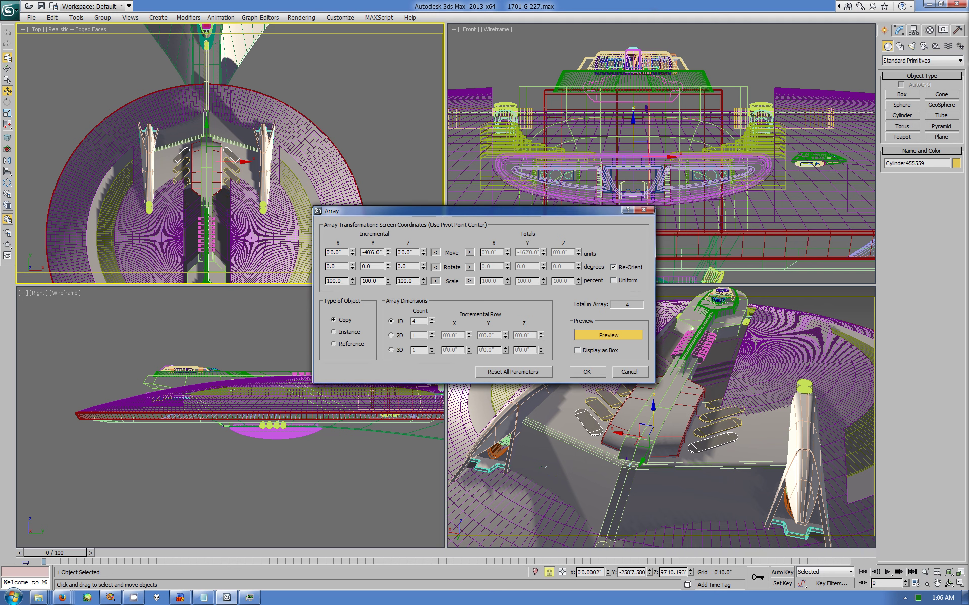
{"action": "left_click", "coordinate": [587, 372]}
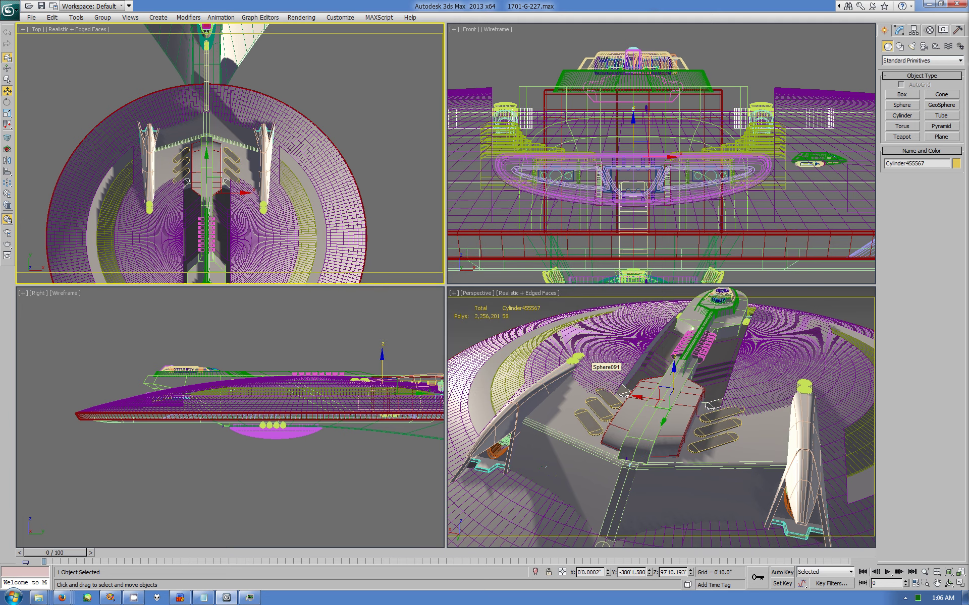
Step: Orbit the full-screen Perspective view over the pad rows, nudge one pad, and select the front right pad
{"action": "left_click", "coordinate": [948, 584]}
{"action": "left_click", "coordinate": [651, 383]}
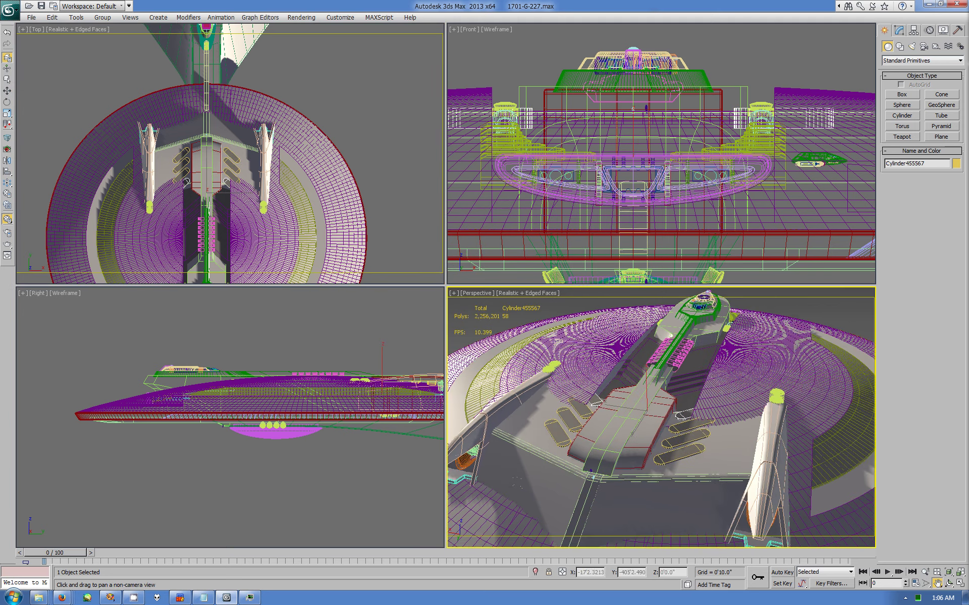
{"action": "left_click", "coordinate": [960, 584]}
{"action": "left_click_drag", "start_coordinate": [444, 283], "coordinate": [354, 303]}
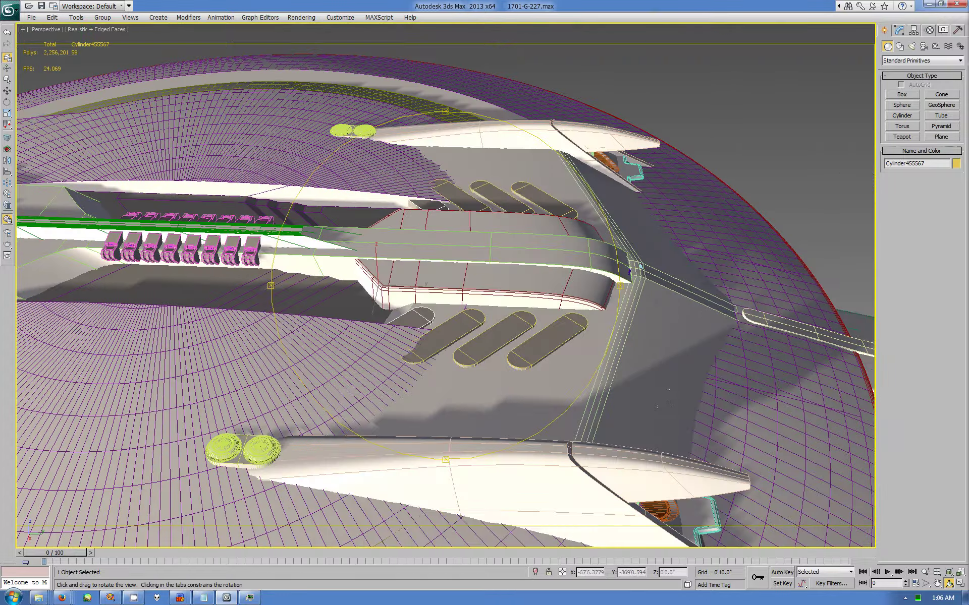
{"action": "key", "text": "w"}
{"action": "left_click_drag", "start_coordinate": [404, 327], "coordinate": [393, 323]}
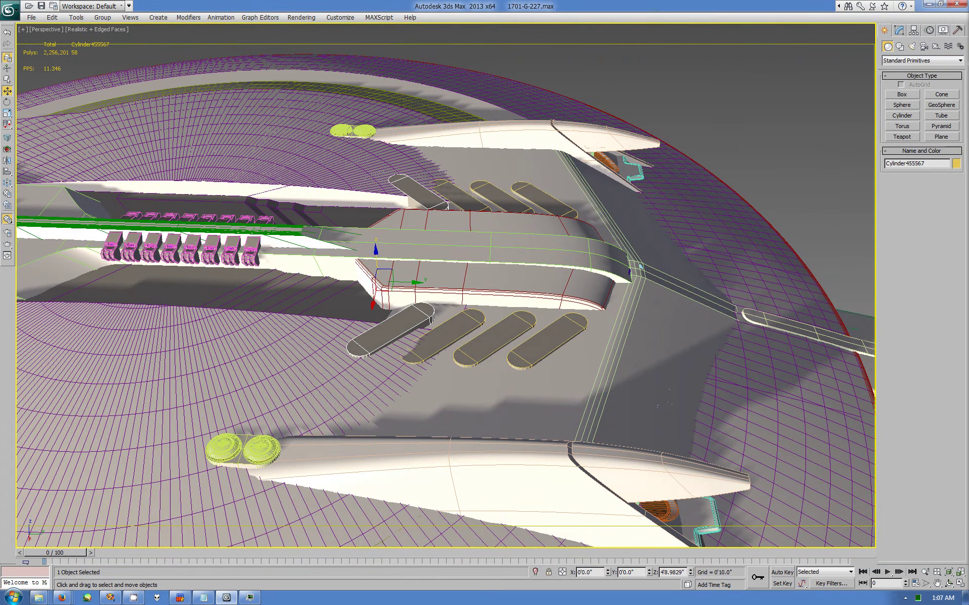
{"action": "left_click", "coordinate": [441, 336]}
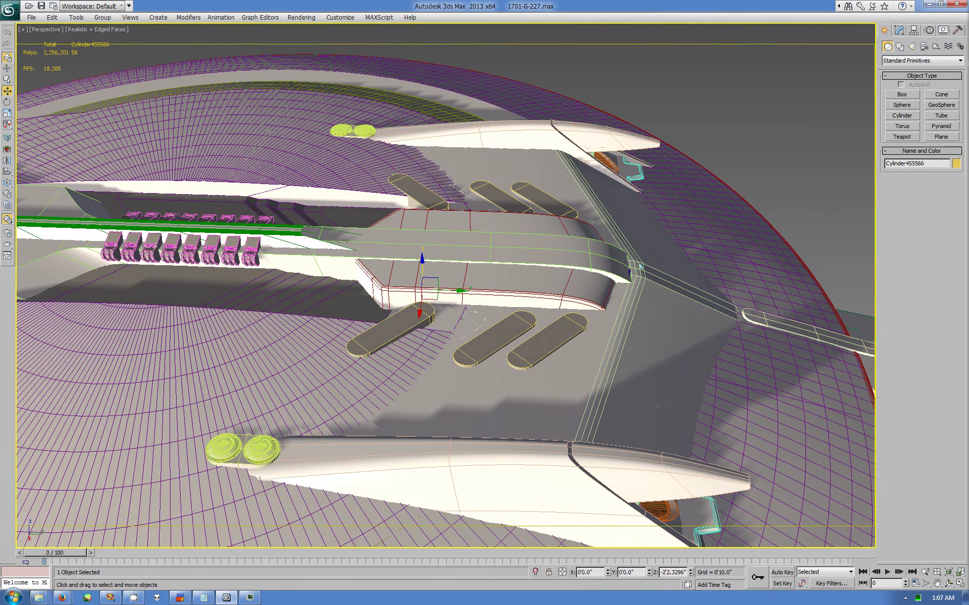
{"action": "middle_click_drag", "start_coordinate": [505, 242], "coordinate": [720, 233], "text": "alt"}
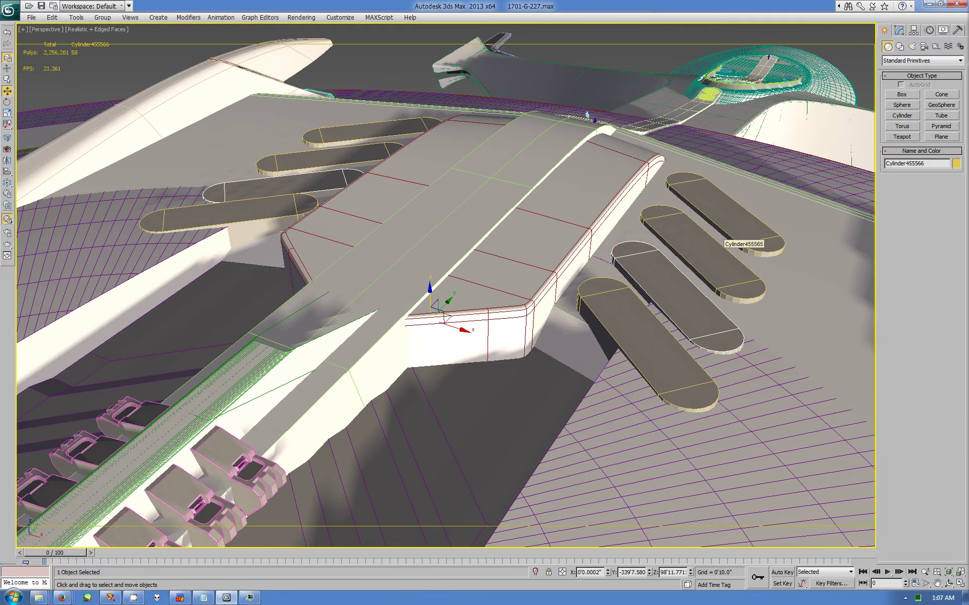
{"action": "left_click", "coordinate": [720, 233]}
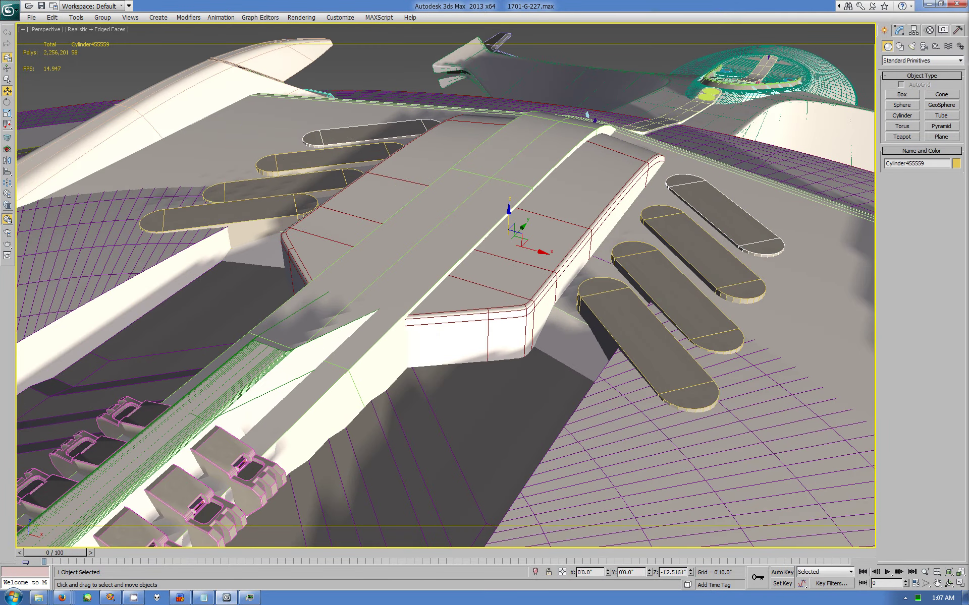
Step: Select the pad's open border in its Editable Poly at Border level and frame it in the enlarged front view
{"action": "left_click", "coordinate": [899, 30]}
{"action": "key", "text": "4"}
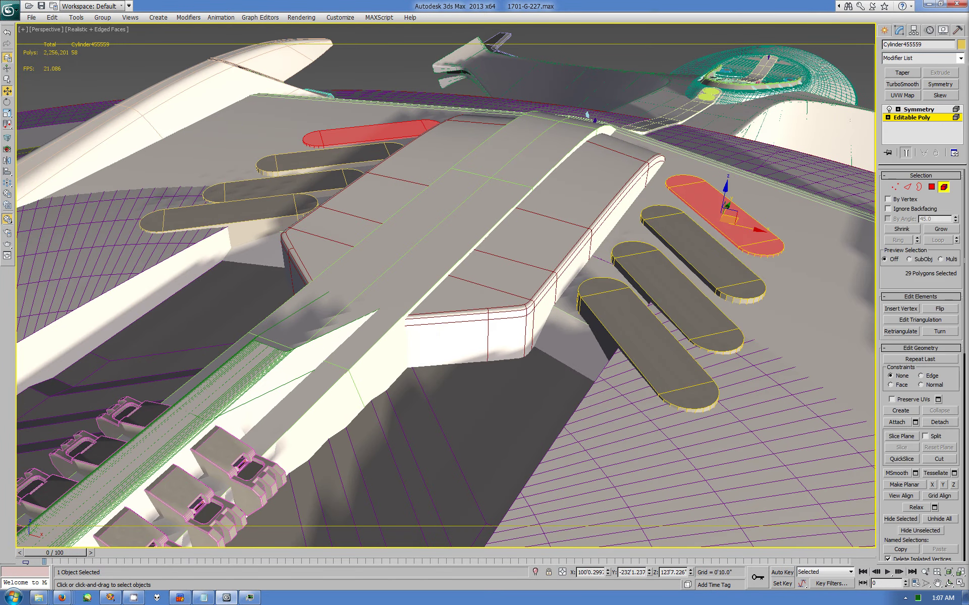
{"action": "scroll", "coordinate": [921, 353], "scroll_direction": "down", "scroll_amount": 3}
{"action": "left_click", "coordinate": [884, 30]}
{"action": "left_click", "coordinate": [520, 237]}
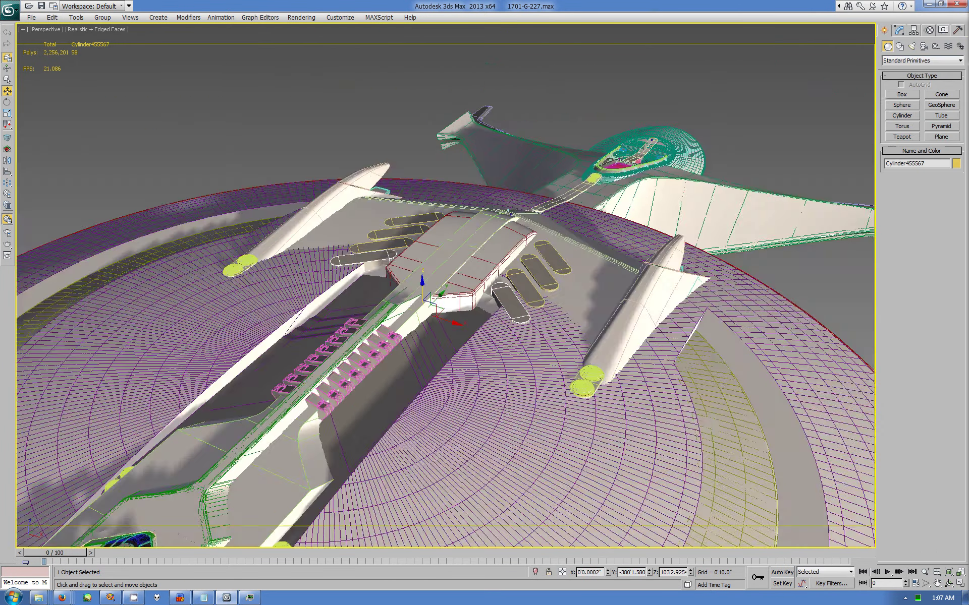
{"action": "middle_click_drag", "start_coordinate": [519, 237], "coordinate": [419, 323], "text": "alt"}
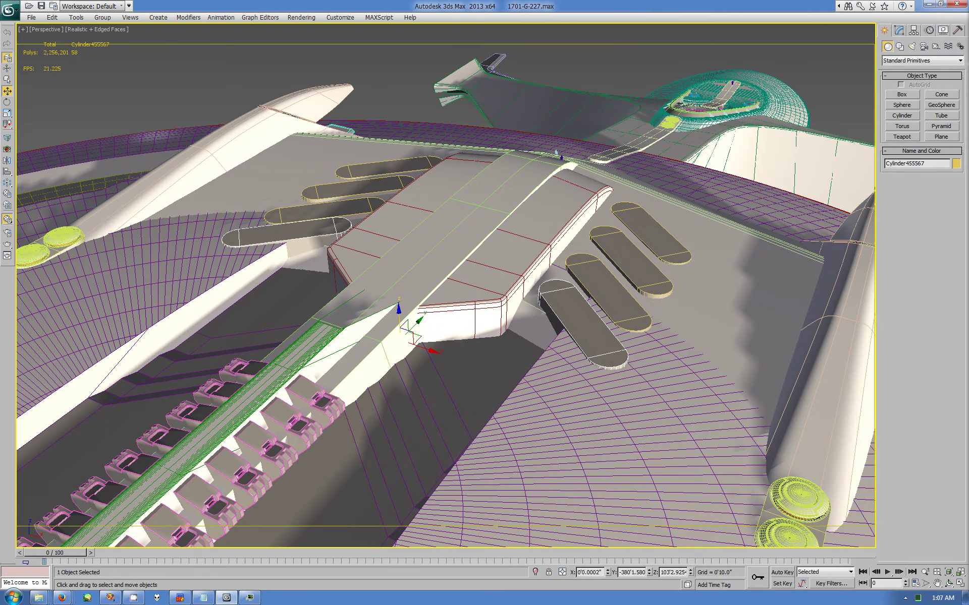
{"action": "key", "text": "alt+w"}
{"action": "left_click", "coordinate": [899, 30]}
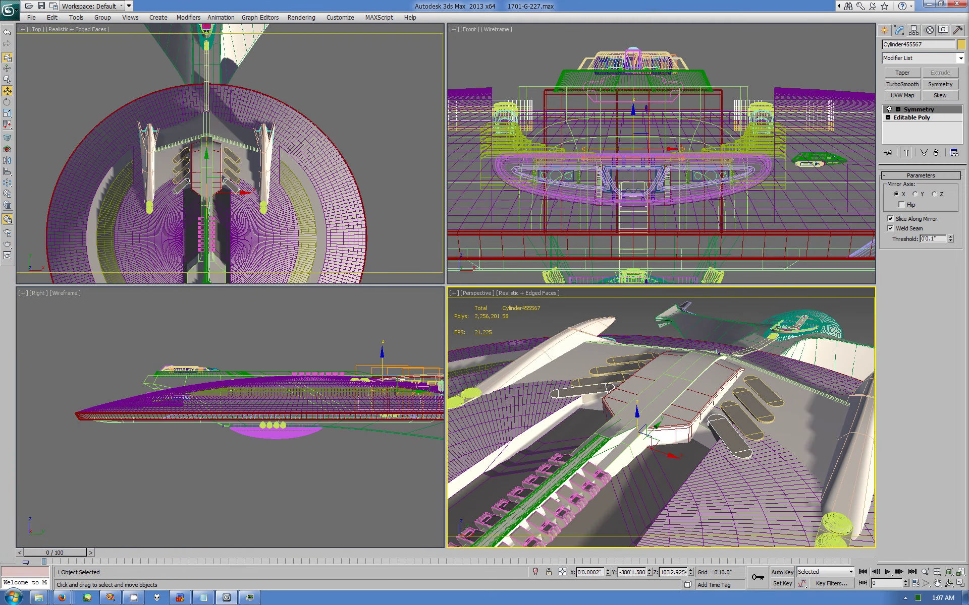
{"action": "left_click", "coordinate": [911, 117]}
{"action": "key", "text": "3"}
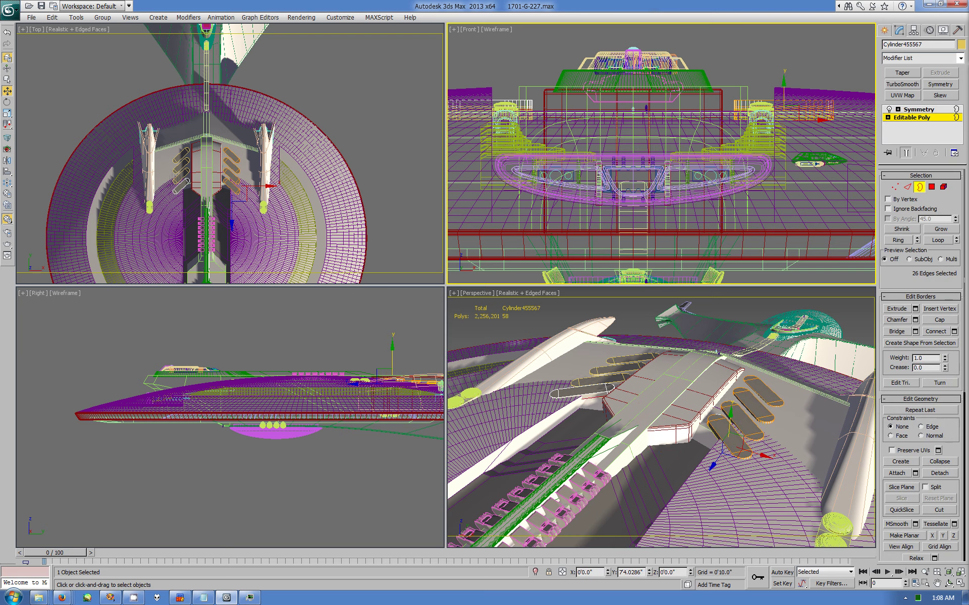
{"action": "key", "text": "z"}
{"action": "key", "text": "alt+w"}
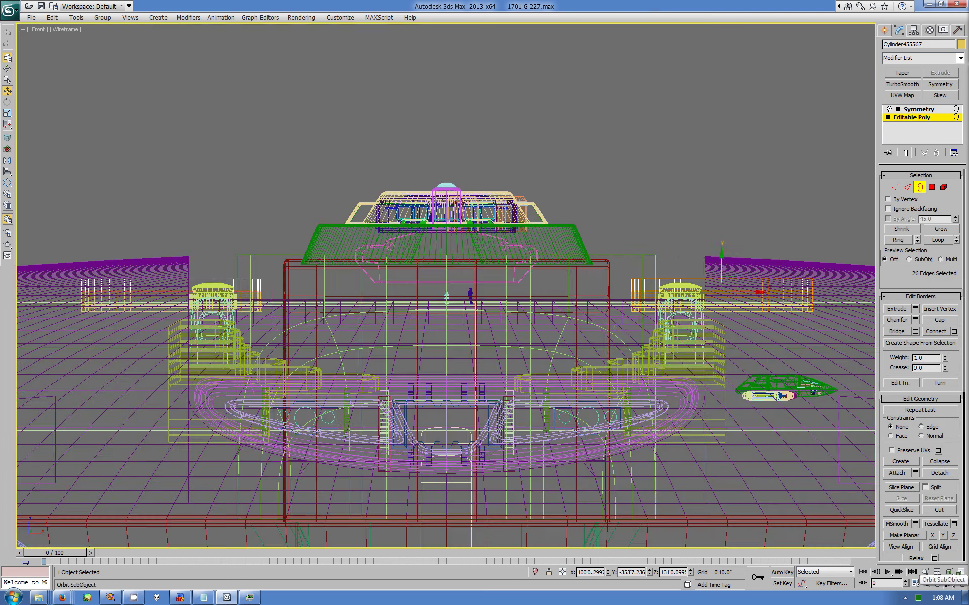
{"action": "key", "text": "alt+w"}
{"action": "mouse_move", "coordinate": [716, 351]}
{"action": "middle_mouse_down"}
{"action": "mouse_move", "coordinate": [724, 356]}
{"action": "mouse_move", "coordinate": [656, 348]}
{"action": "middle_mouse_up"}
{"action": "key", "text": "alt+w"}
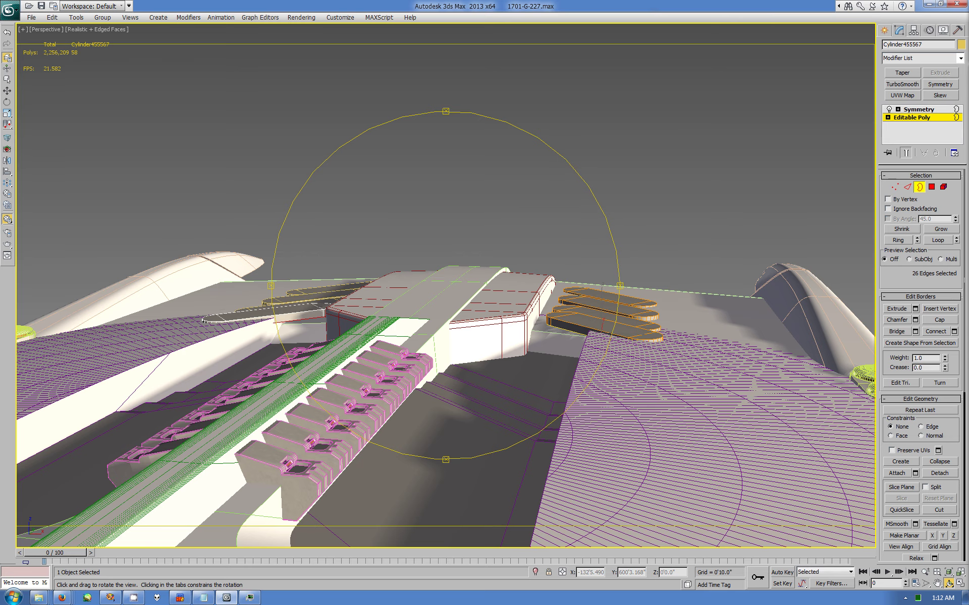
{"action": "left_click_drag", "start_coordinate": [445, 285], "coordinate": [455, 232]}
Step: Review the saucer from a low edge-on angle and save the scene as 1701-G-228.max
{"action": "left_click_drag", "start_coordinate": [516, 393], "coordinate": [483, 369]}
{"action": "middle_click_drag", "start_coordinate": [484, 367], "coordinate": [487, 237], "text": "alt"}
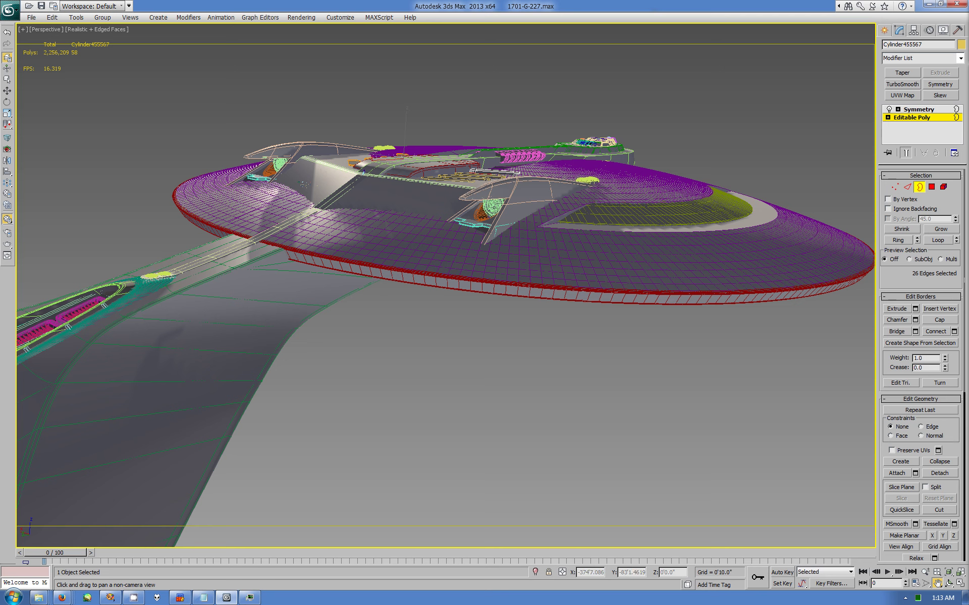
{"action": "key", "text": "ctrl+s"}
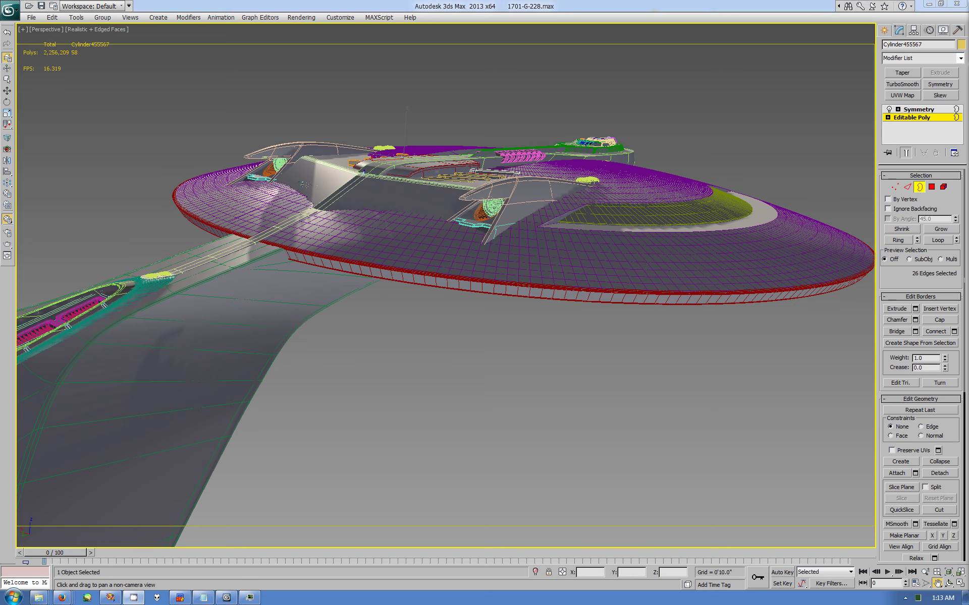